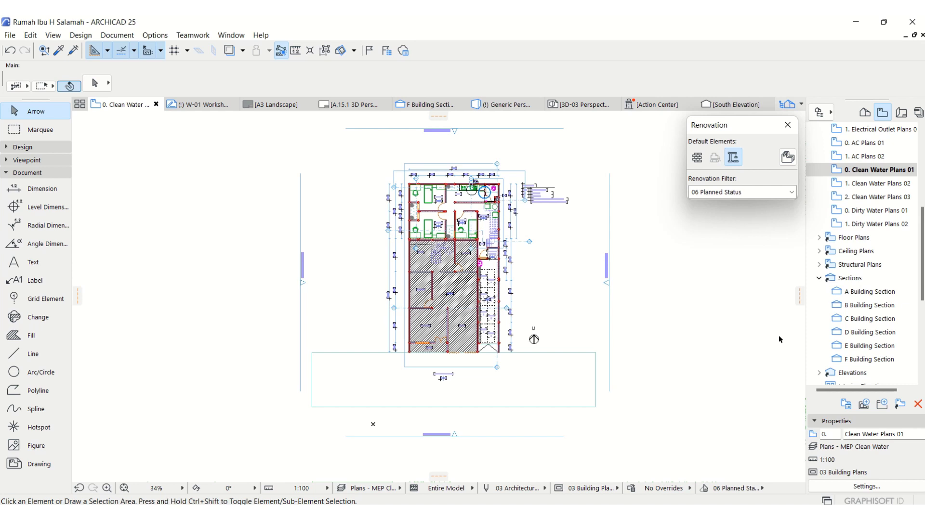
Create a layer combination named 3D MEP in the model view layer settings
{"action": "scroll", "coordinate": [598, 212], "scroll_direction": "up", "scroll_amount": 2}
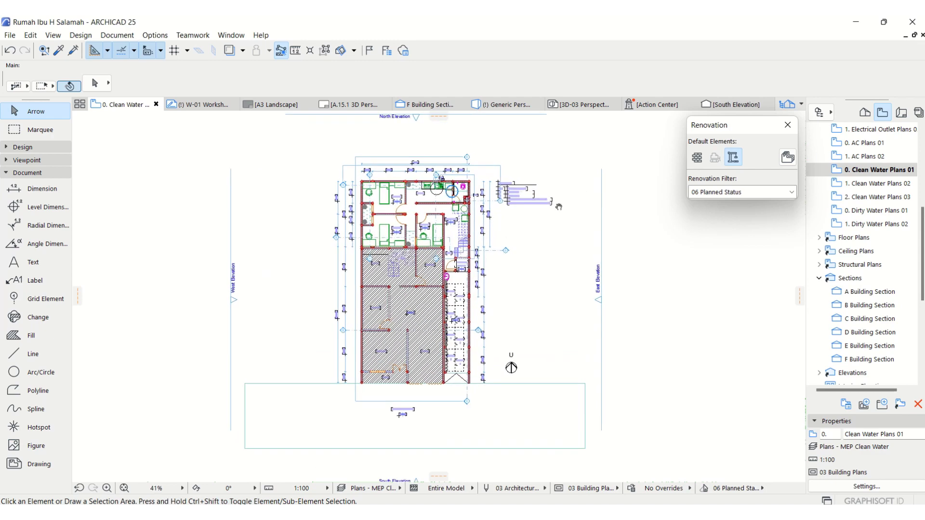
{"action": "scroll", "coordinate": [559, 208], "scroll_direction": "up", "scroll_amount": 1}
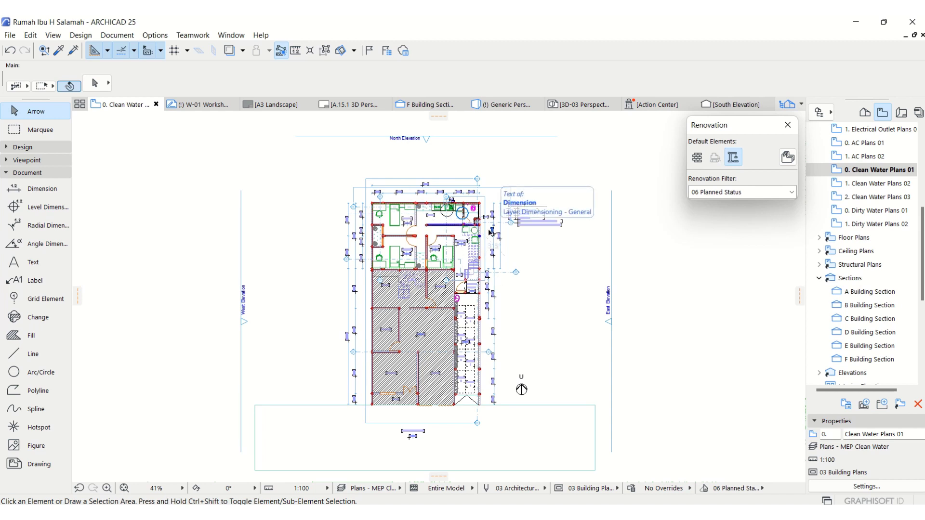
{"action": "left_click", "coordinate": [117, 37]}
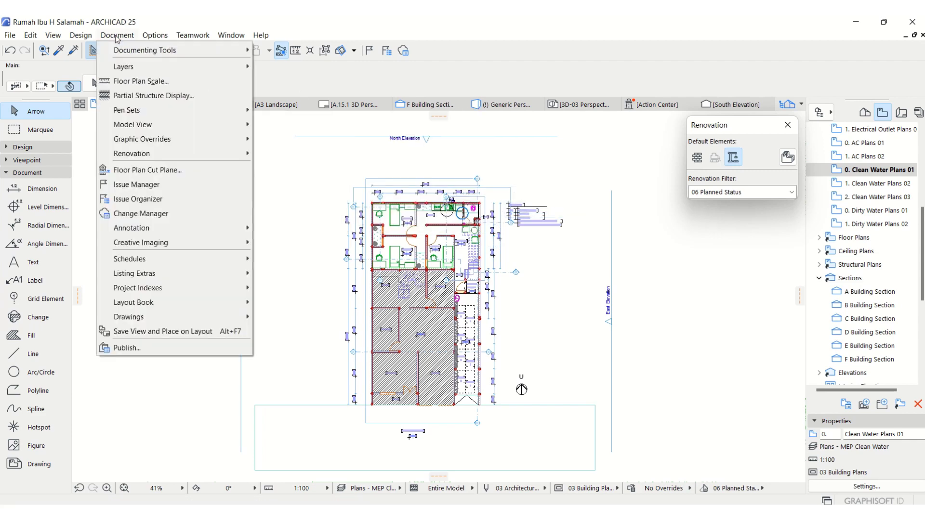
{"action": "mouse_move", "coordinate": [140, 67]}
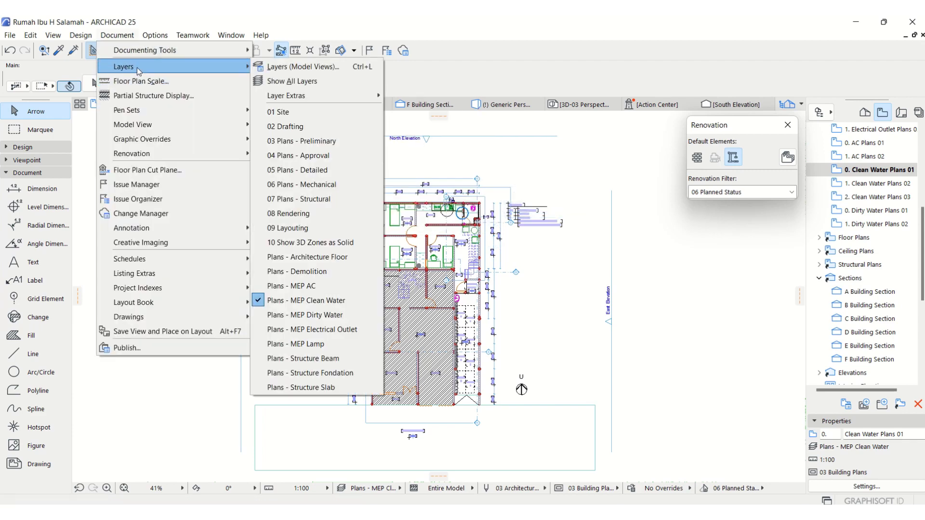
{"action": "left_click", "coordinate": [328, 69]}
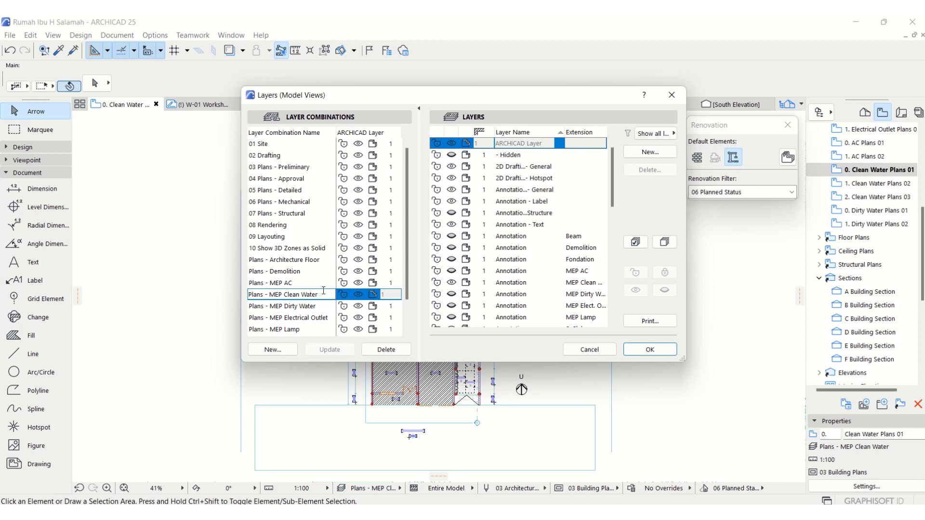
{"action": "left_click", "coordinate": [290, 353]}
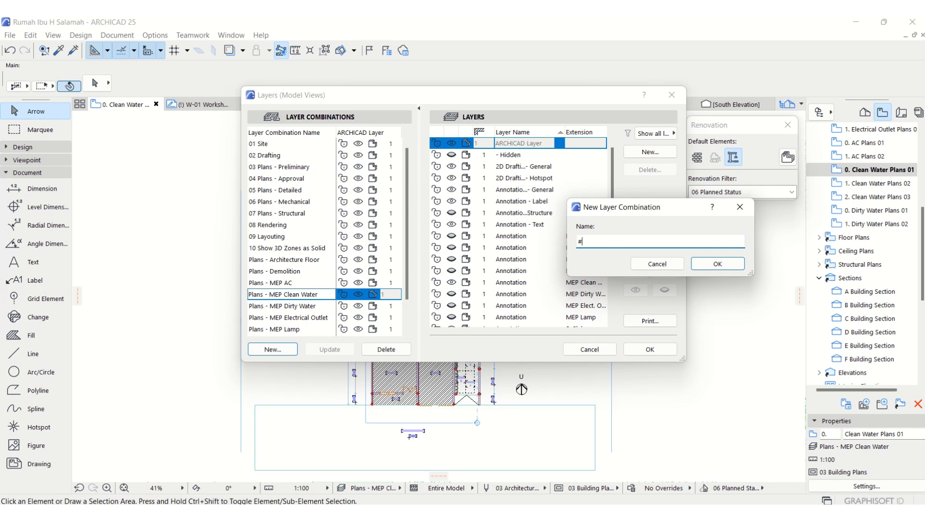
{"action": "type", "text": "#"}
{"action": "key", "text": "BackSpace"}
{"action": "type", "text": "3D MEP"}
{"action": "left_click", "coordinate": [707, 268]}
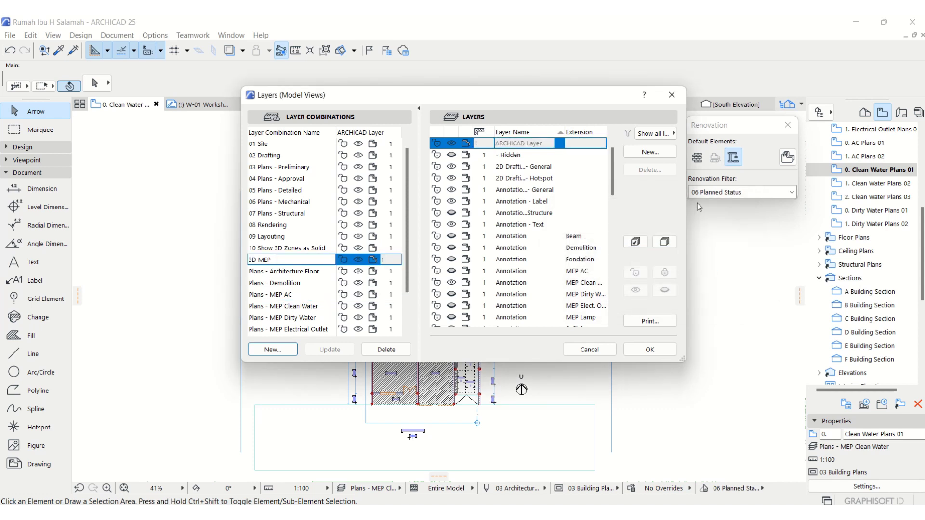
Create a layer named MEP - 3D and update the 3D MEP combination with the current layer states
{"action": "scroll", "coordinate": [587, 204], "scroll_direction": "down", "scroll_amount": 10}
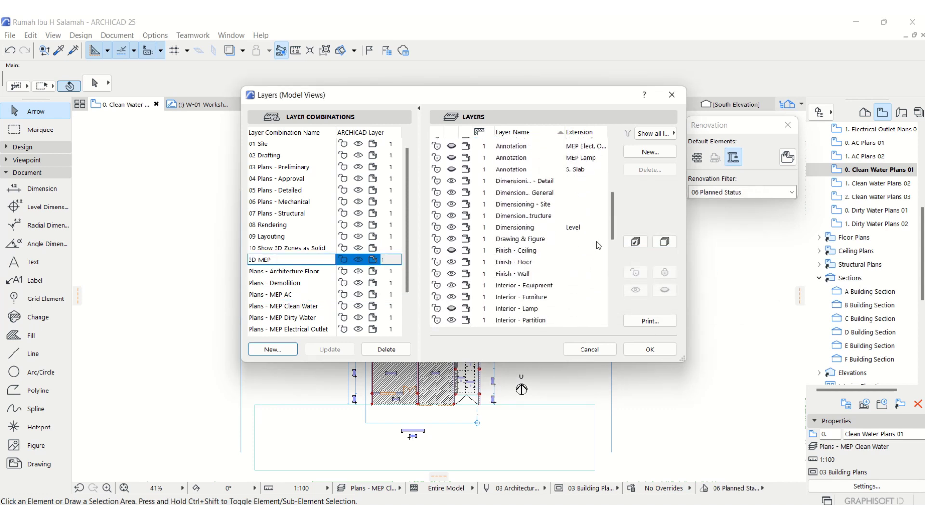
{"action": "scroll", "coordinate": [587, 264], "scroll_direction": "down", "scroll_amount": 3}
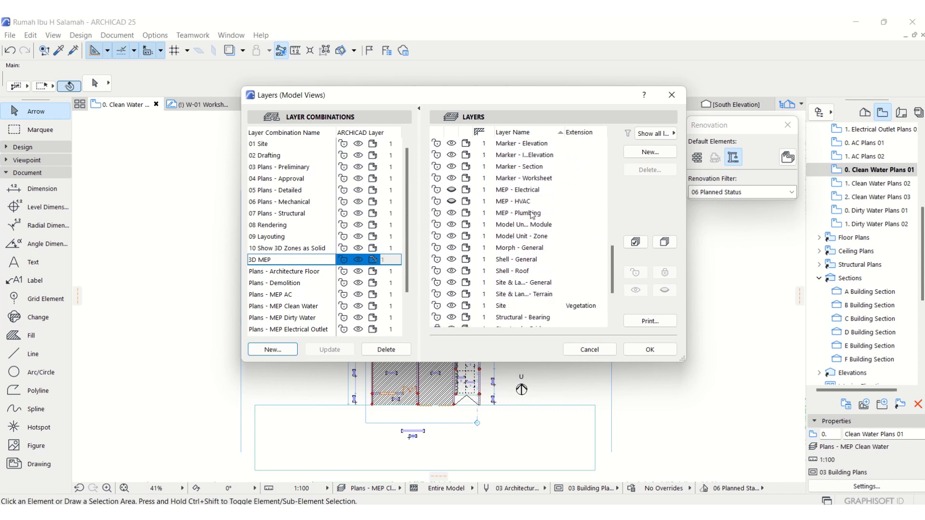
{"action": "left_click", "coordinate": [650, 153]}
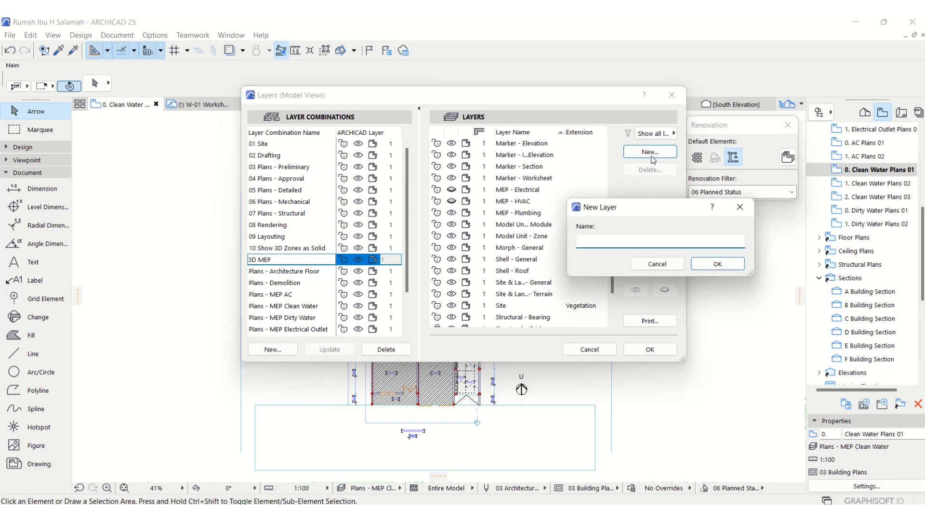
{"action": "type", "text": "MEP - 3D"}
{"action": "left_click", "coordinate": [717, 263]}
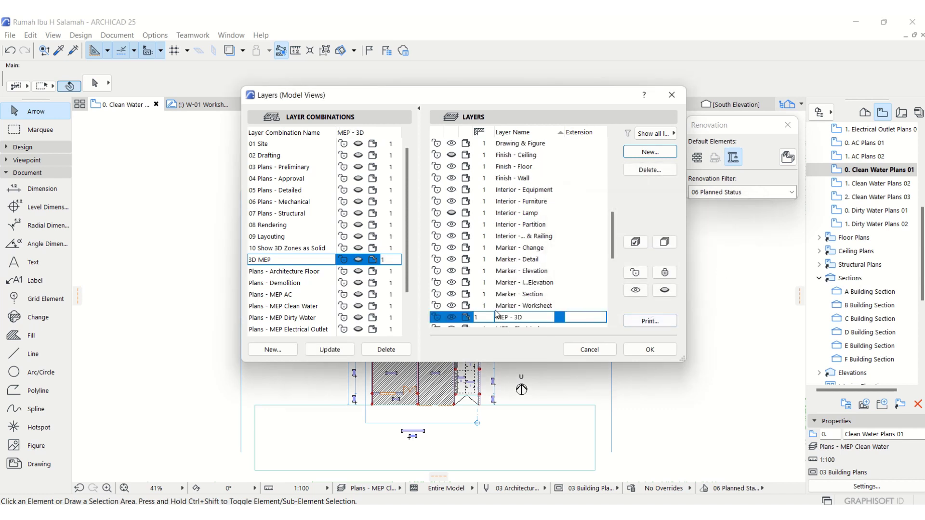
{"action": "scroll", "coordinate": [498, 309], "scroll_direction": "down", "scroll_amount": 1}
{"action": "left_click", "coordinate": [329, 349]}
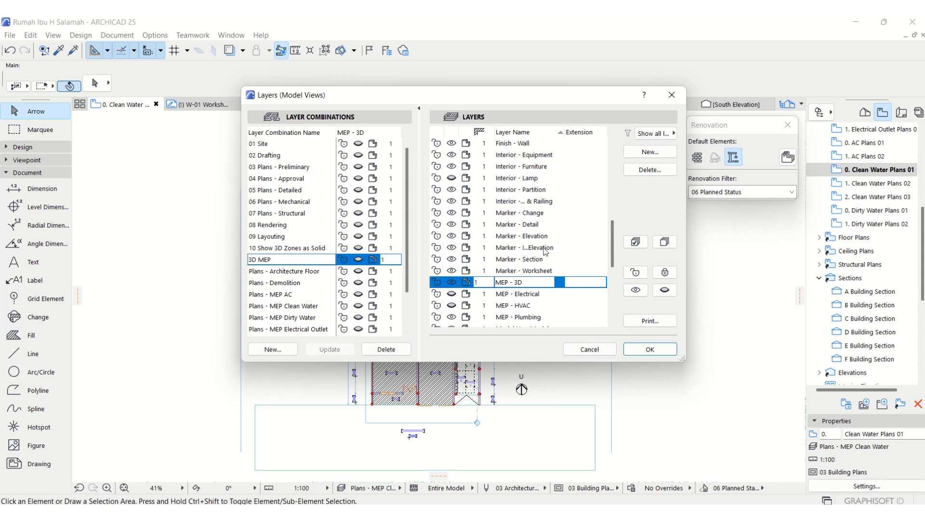
Make the Annotation layer with the MEP Dirty Water extension visible for the 3D MEP combination
{"action": "scroll", "coordinate": [545, 252], "scroll_direction": "up", "scroll_amount": 4}
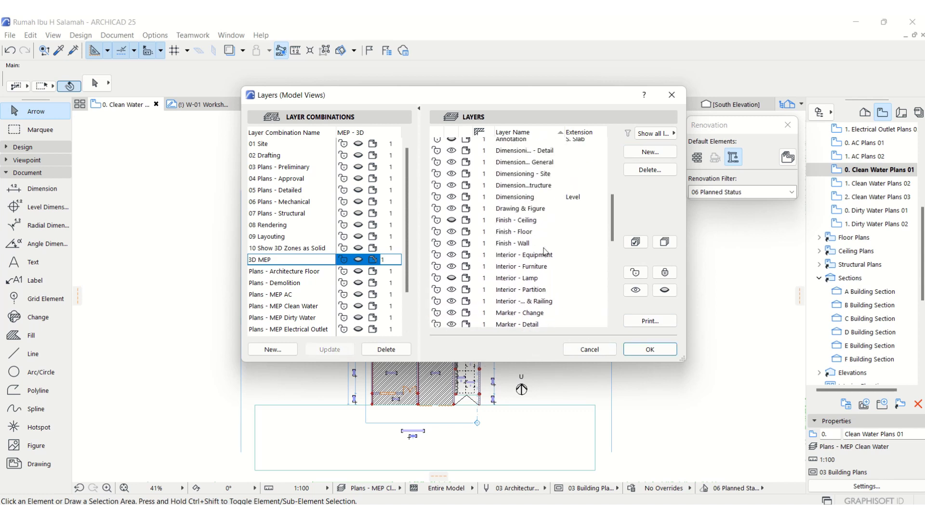
{"action": "scroll", "coordinate": [545, 251], "scroll_direction": "up", "scroll_amount": 4}
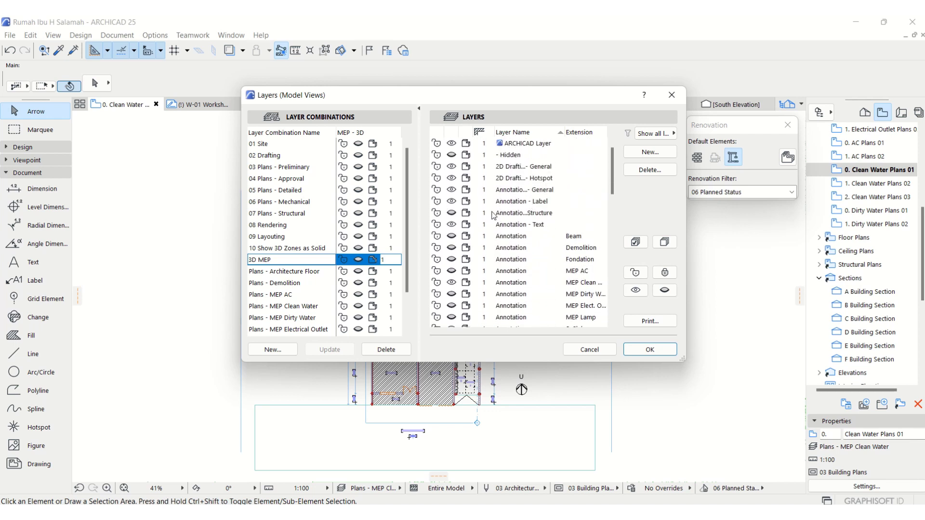
{"action": "scroll", "coordinate": [494, 215], "scroll_direction": "down", "scroll_amount": 1}
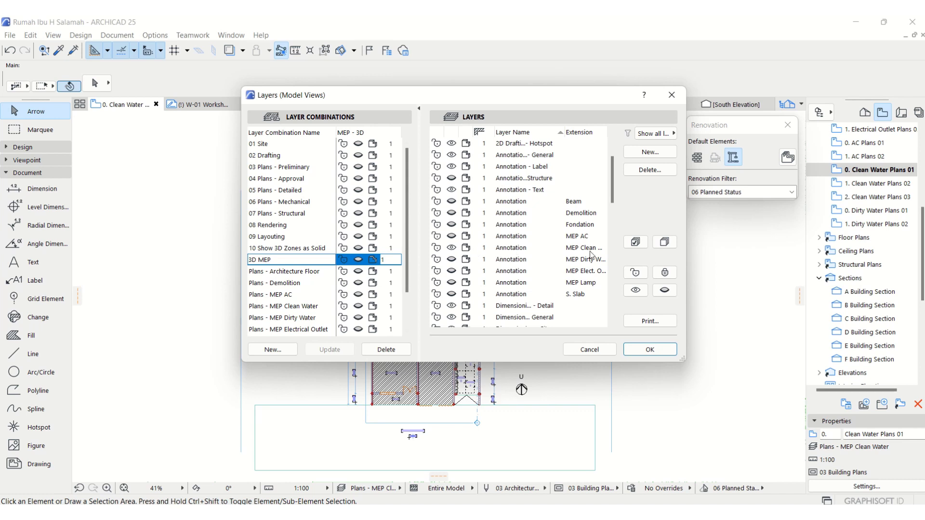
{"action": "left_click", "coordinate": [452, 259]}
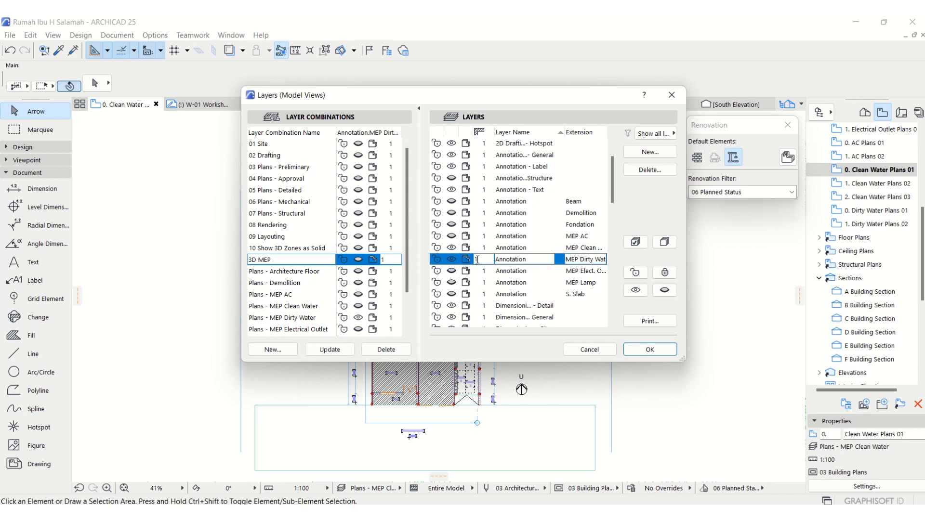
Show the Finish - Ceiling layer and set the Finish - Ceiling, Finish - Floor and Finish - Wall layers to wireframe
{"action": "scroll", "coordinate": [512, 255], "scroll_direction": "down", "scroll_amount": 3}
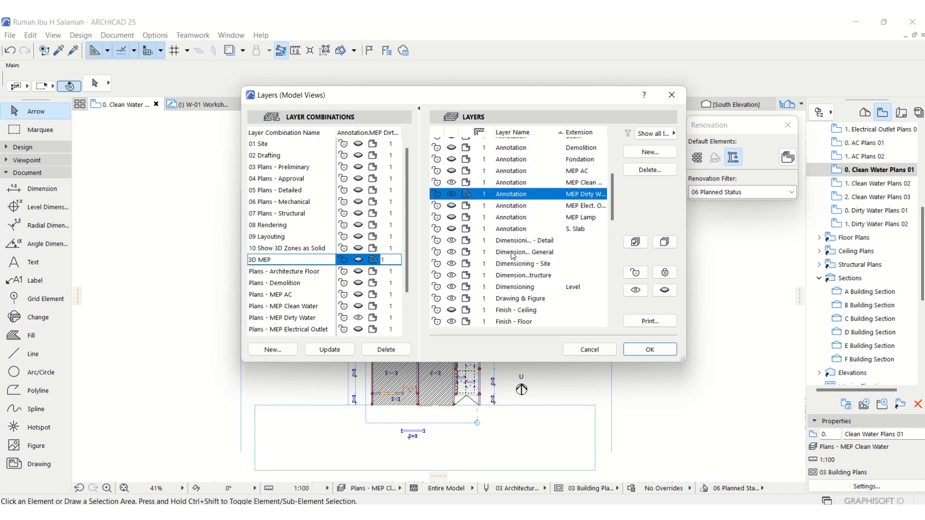
{"action": "scroll", "coordinate": [512, 256], "scroll_direction": "down", "scroll_amount": 3}
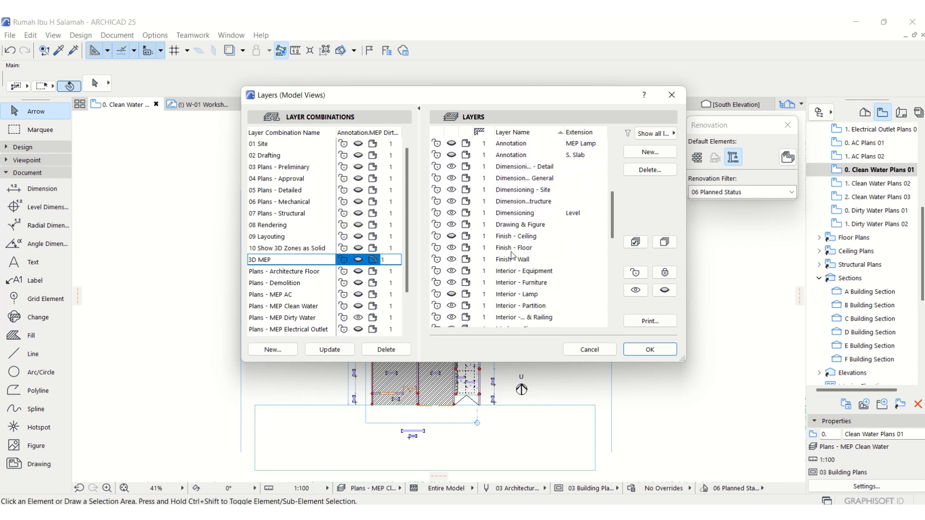
{"action": "left_click", "coordinate": [452, 236]}
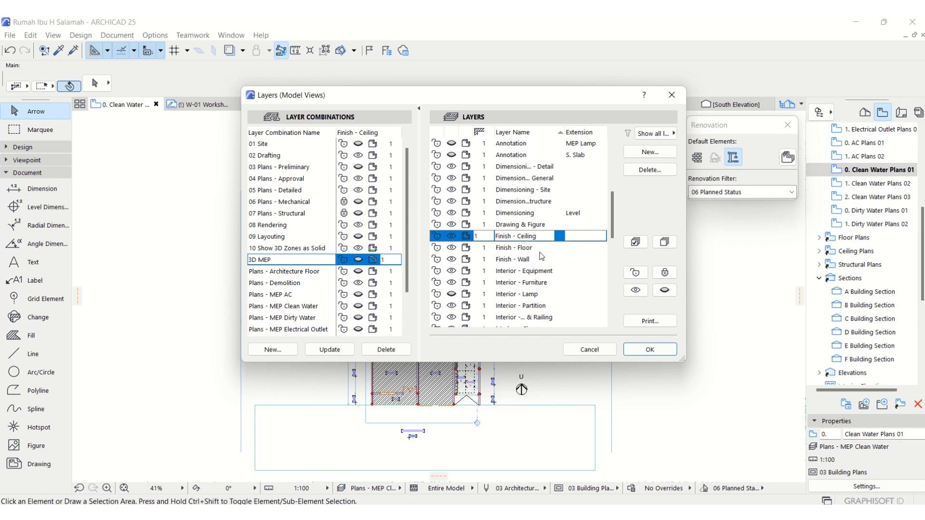
{"action": "left_click", "coordinate": [469, 252]}
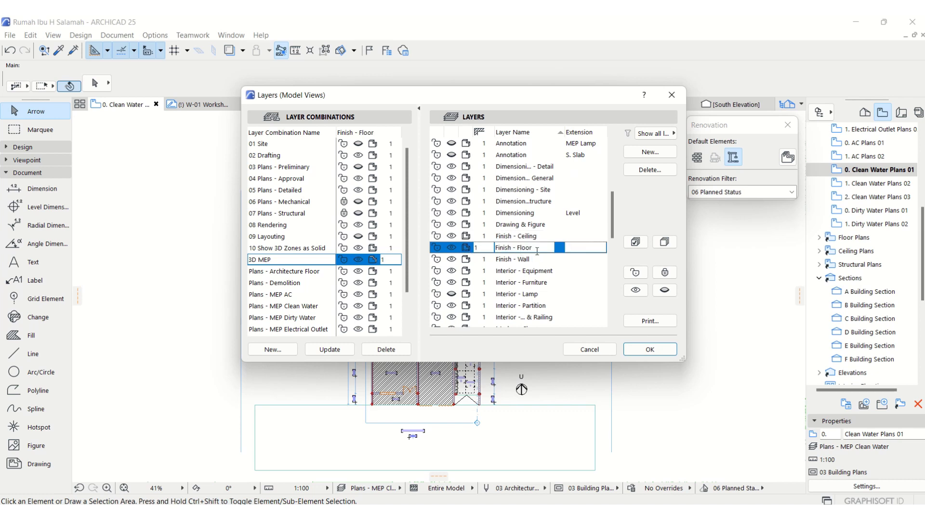
{"action": "left_click", "coordinate": [468, 264]}
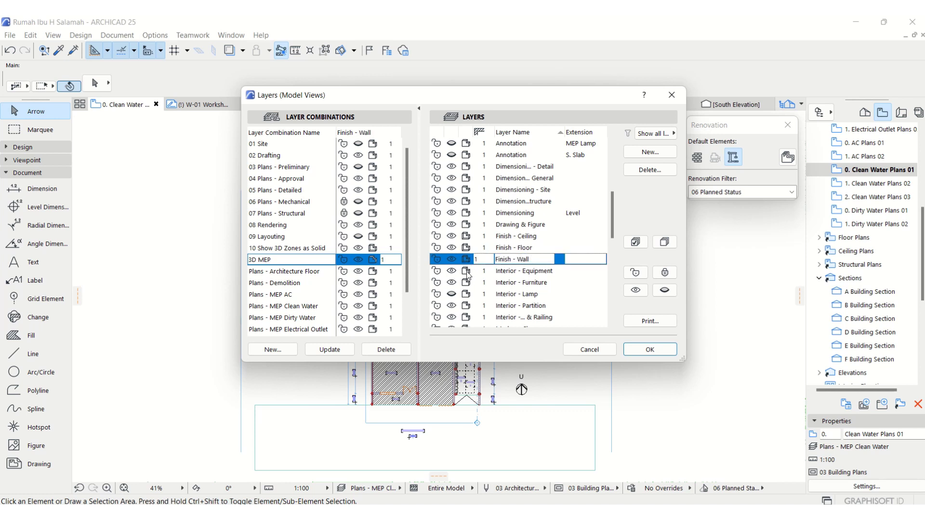
Set the Interior layers Equipment, Furniture, Lamp, Partition and Stair & Railing to wireframe display
{"action": "scroll", "coordinate": [467, 275], "scroll_direction": "down", "scroll_amount": 3}
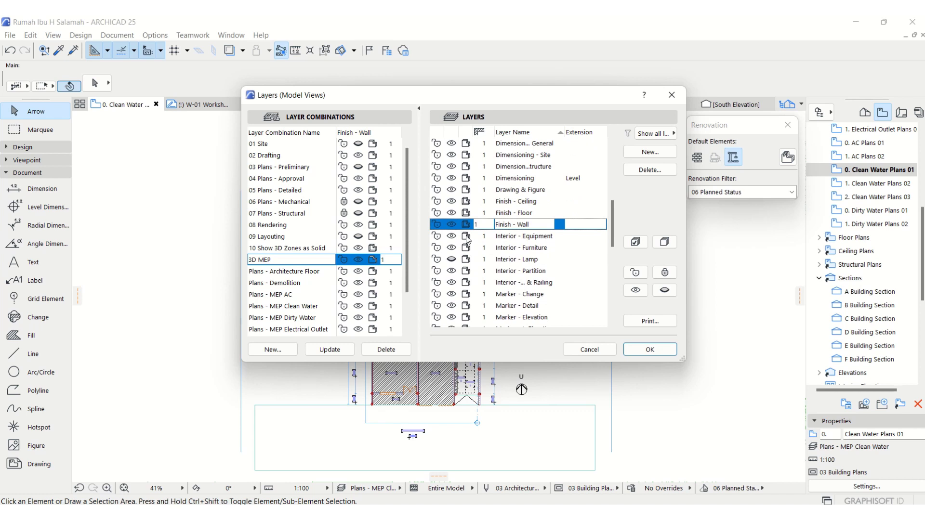
{"action": "left_click", "coordinate": [466, 239]}
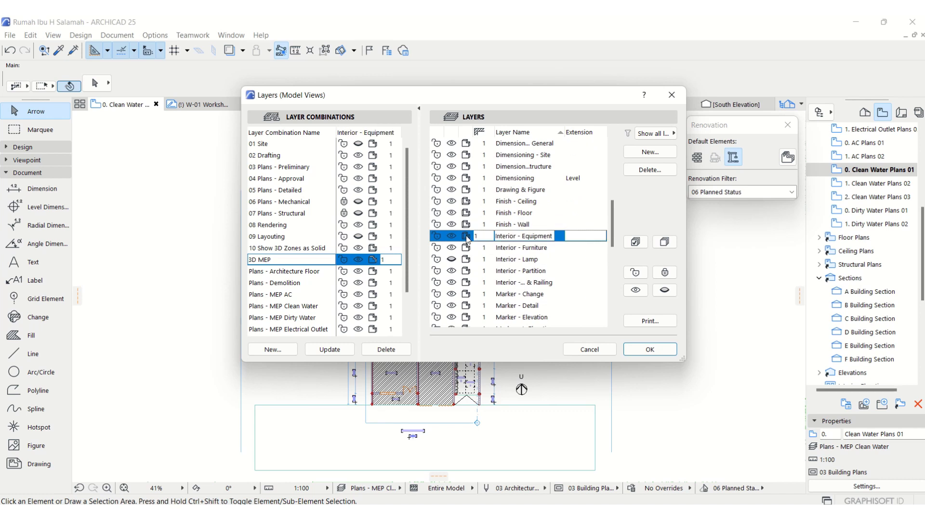
{"action": "left_click", "coordinate": [465, 249]}
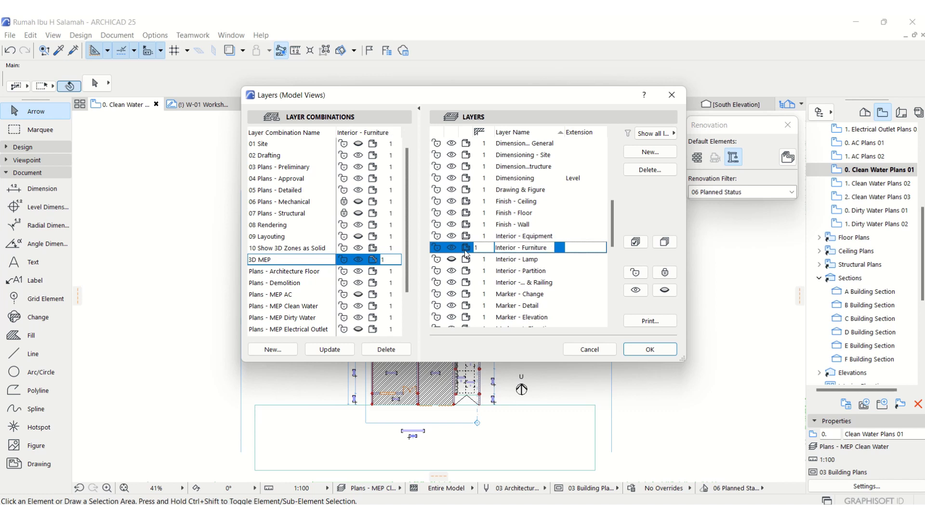
{"action": "left_click", "coordinate": [465, 261]}
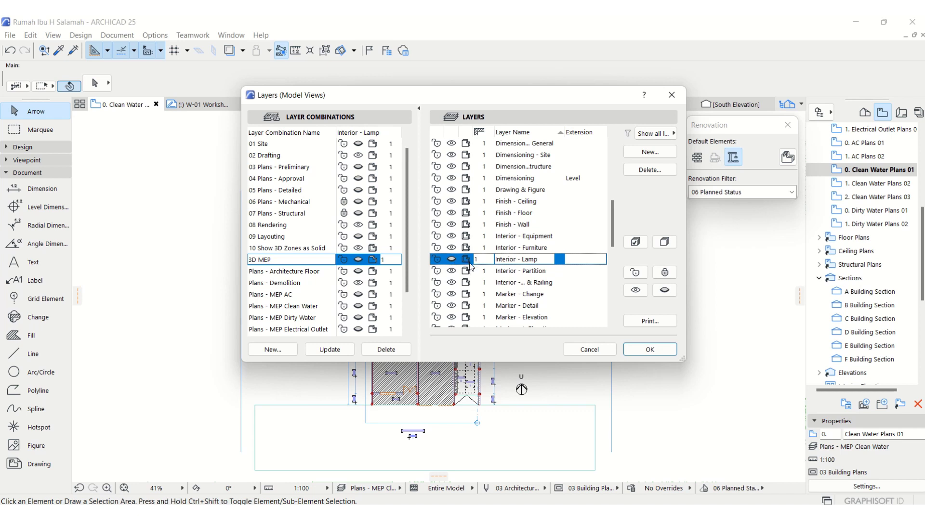
{"action": "left_click", "coordinate": [466, 271]}
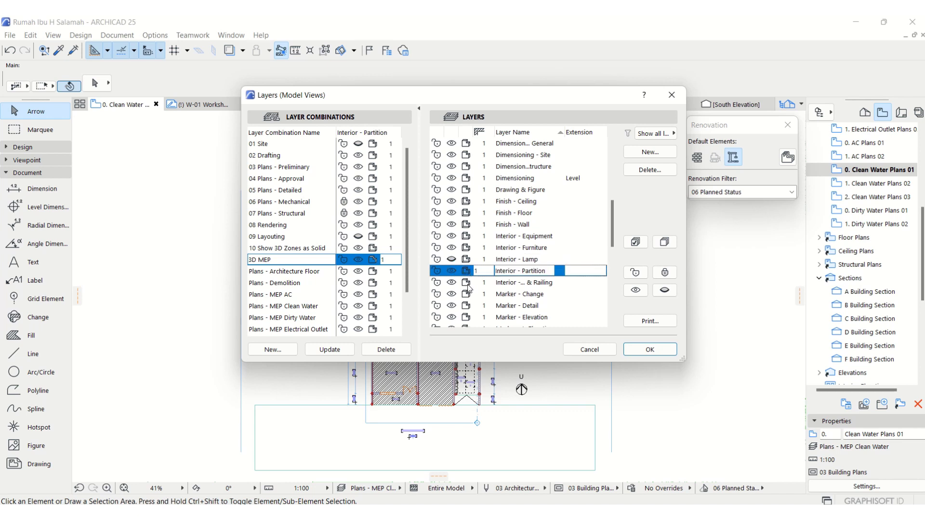
{"action": "left_click", "coordinate": [467, 283]}
Set the Shell - Roof layer to wireframe display
{"action": "scroll", "coordinate": [467, 288], "scroll_direction": "down", "scroll_amount": 3}
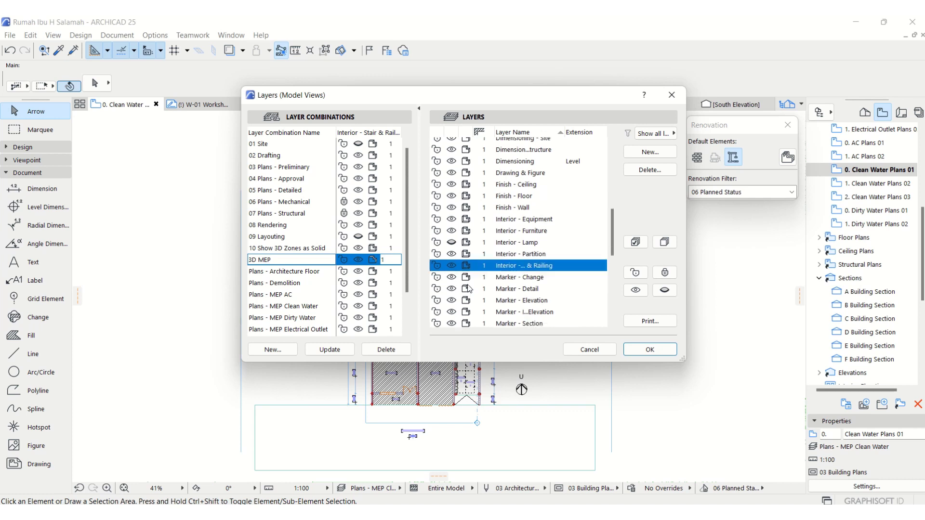
{"action": "scroll", "coordinate": [467, 288], "scroll_direction": "down", "scroll_amount": 1}
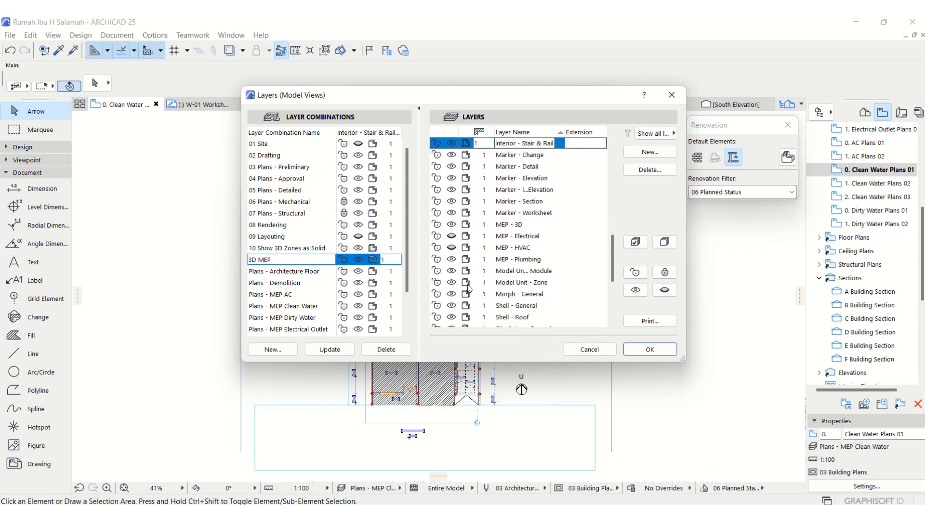
{"action": "scroll", "coordinate": [467, 288], "scroll_direction": "down", "scroll_amount": 1}
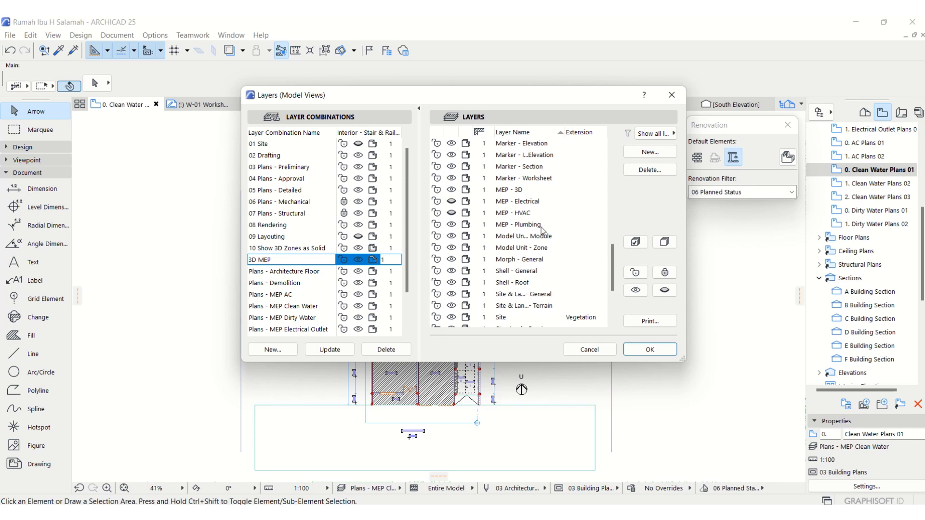
{"action": "scroll", "coordinate": [539, 233], "scroll_direction": "down", "scroll_amount": 2}
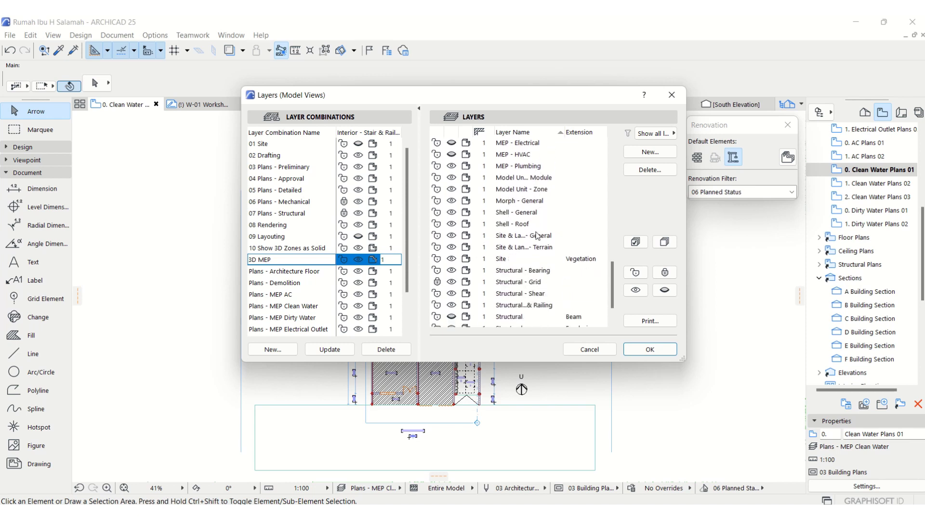
{"action": "scroll", "coordinate": [537, 235], "scroll_direction": "down", "scroll_amount": 1}
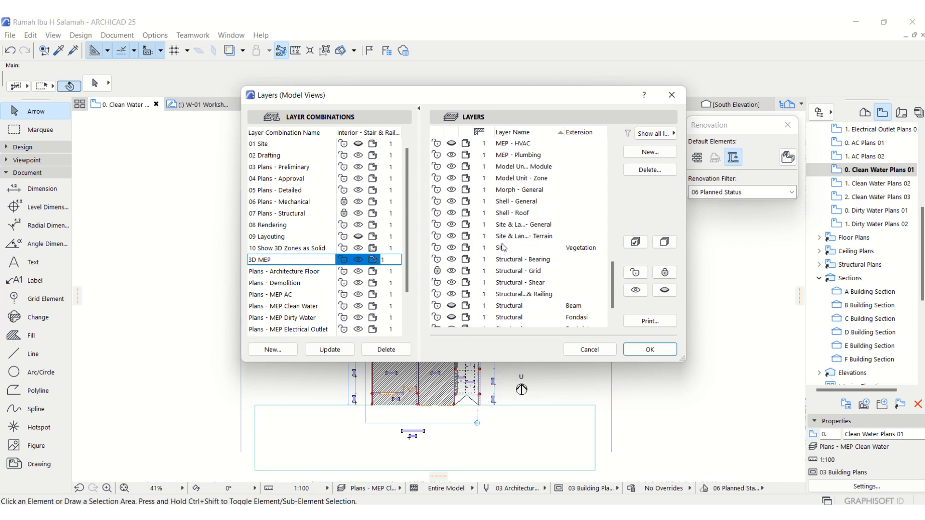
{"action": "left_click", "coordinate": [468, 216]}
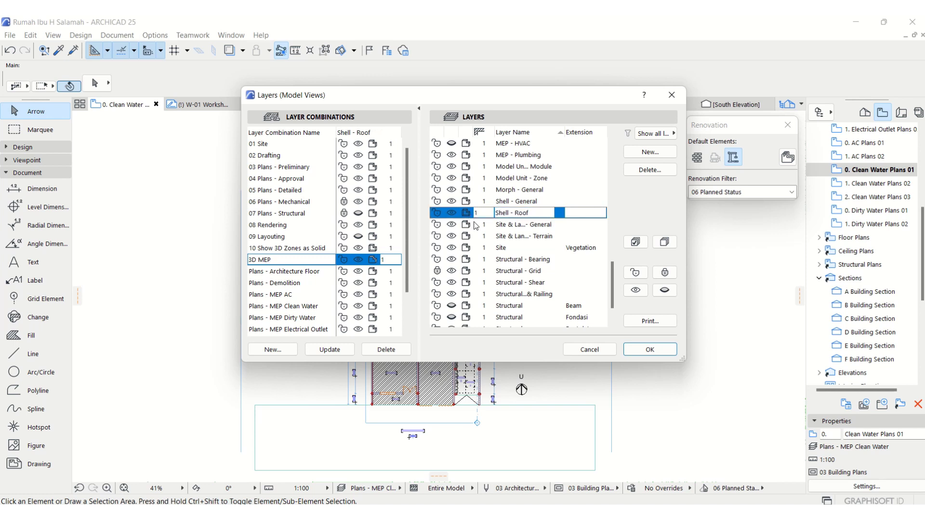
Set the Structural layers Beam, Fondasi, Footplat and Sloof to wireframe display
{"action": "scroll", "coordinate": [477, 232], "scroll_direction": "down", "scroll_amount": 1}
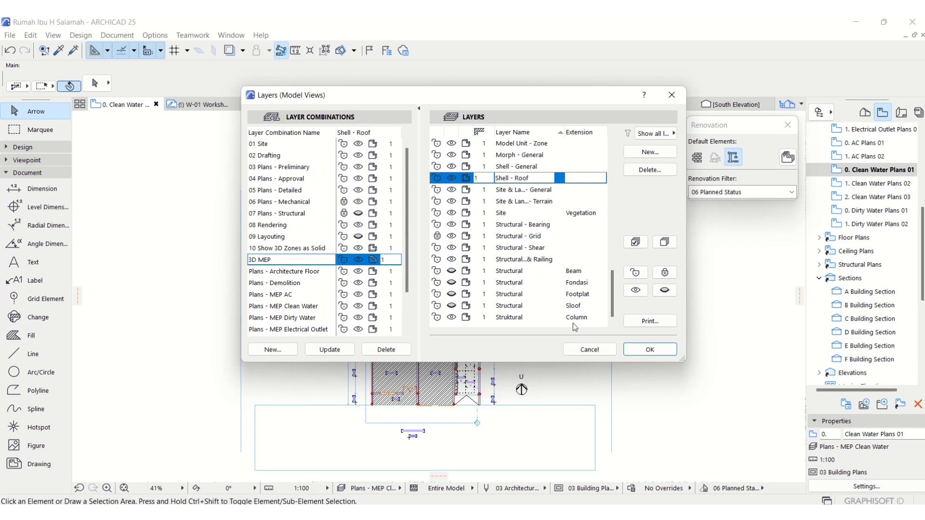
{"action": "left_click", "coordinate": [470, 272]}
{"action": "left_click", "coordinate": [471, 283]}
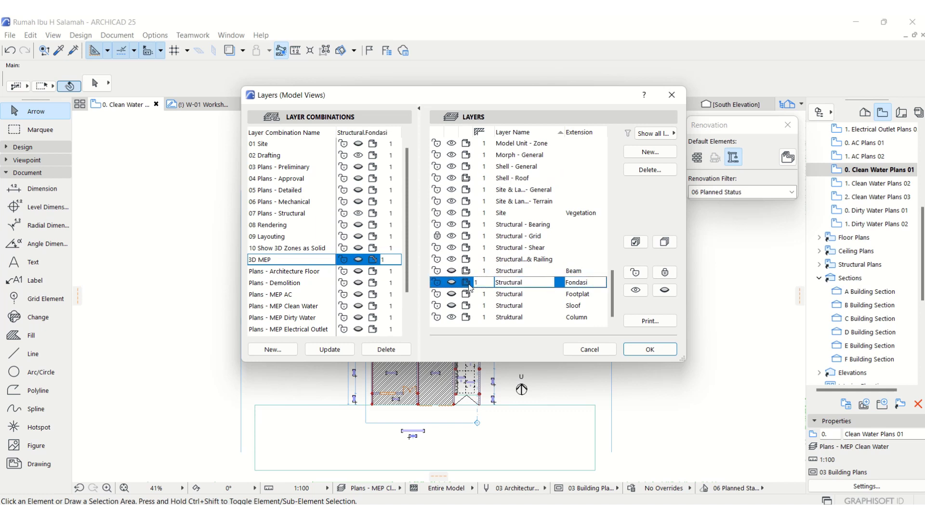
{"action": "left_click", "coordinate": [470, 294]}
{"action": "left_click", "coordinate": [468, 306]}
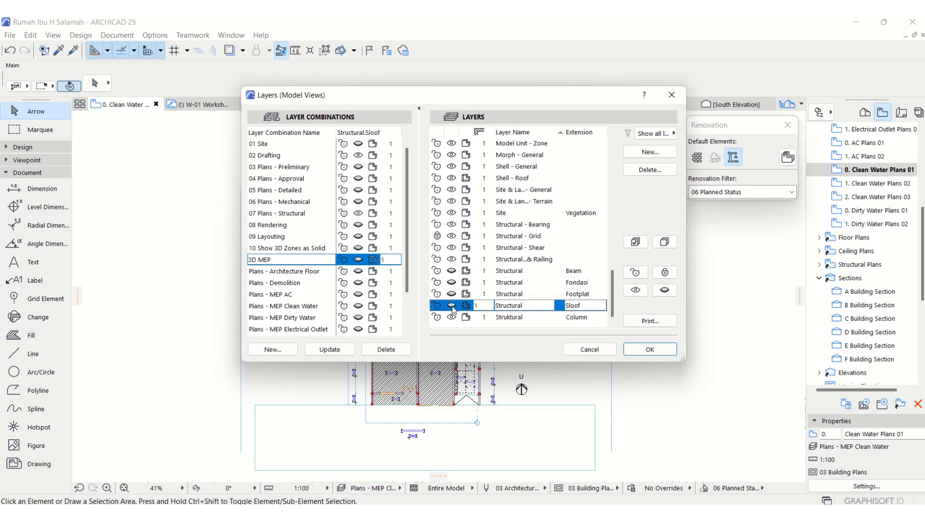
Show the Structural Beam, Fondasi, Footplat and Sloof layers, set Struktural Column to wireframe, and update the 3D MEP layer combination
{"action": "left_click", "coordinate": [452, 273]}
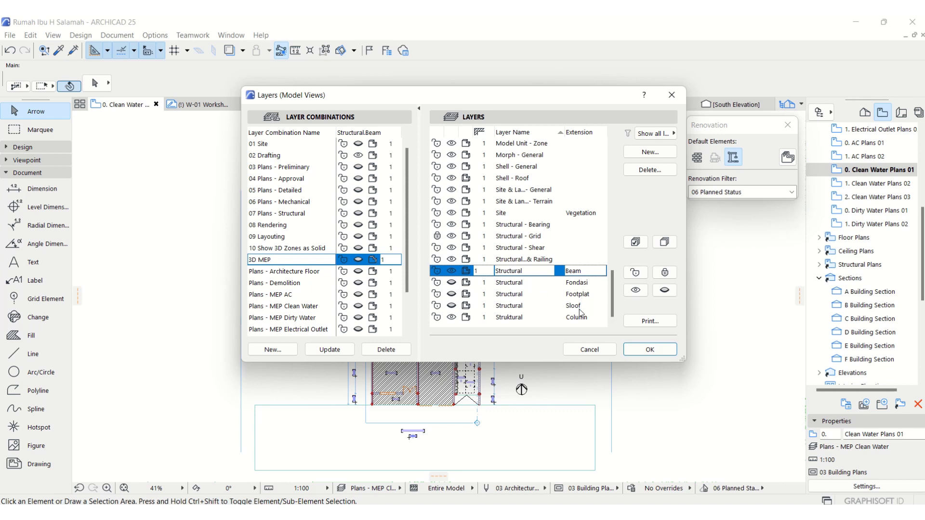
{"action": "left_click", "coordinate": [452, 282]}
{"action": "left_click", "coordinate": [451, 294]}
{"action": "left_click", "coordinate": [452, 306]}
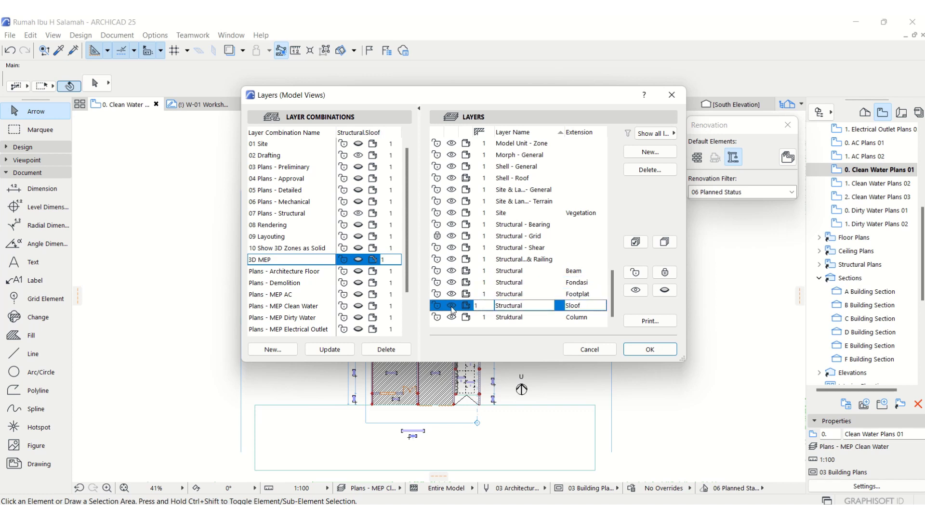
{"action": "left_click", "coordinate": [467, 318]}
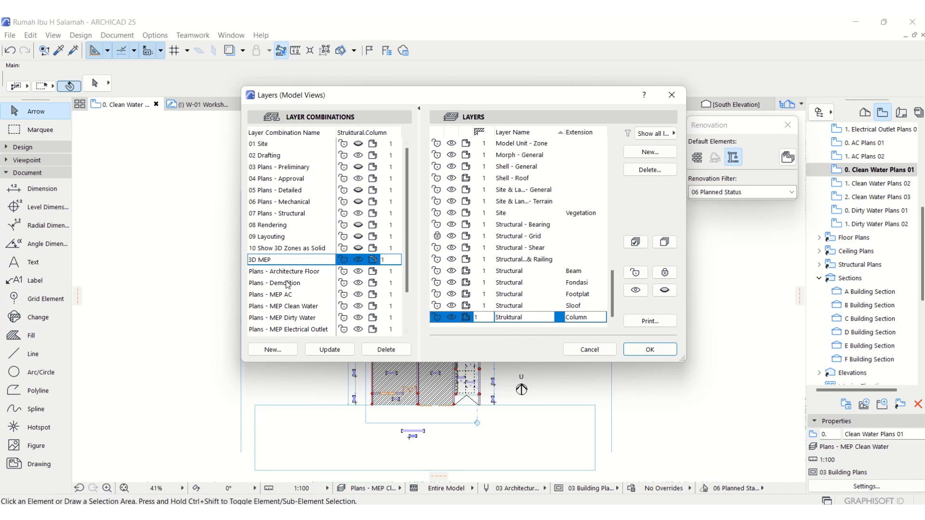
{"action": "left_click", "coordinate": [331, 352]}
Hide the Site Vegetation layer, update the 3D MEP layer combination with it, and accept the layer settings
{"action": "left_click", "coordinate": [452, 215]}
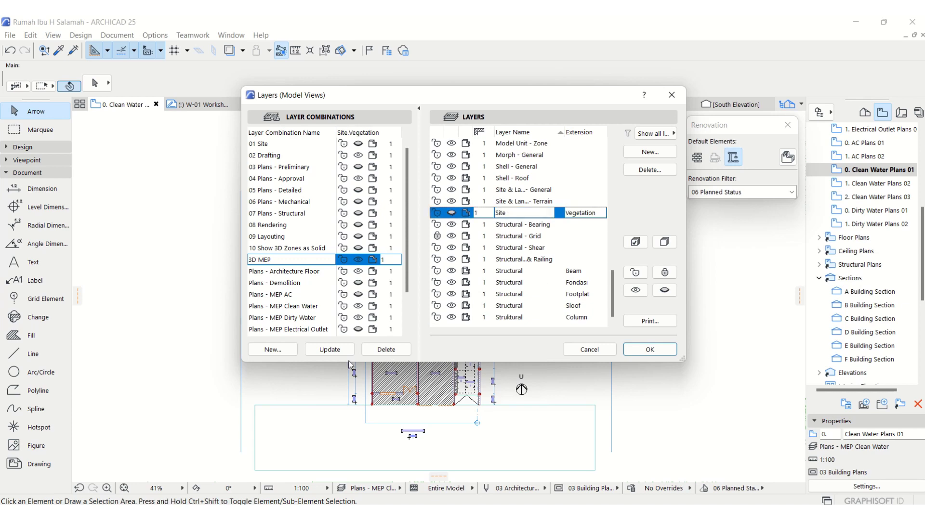
{"action": "left_click", "coordinate": [331, 350]}
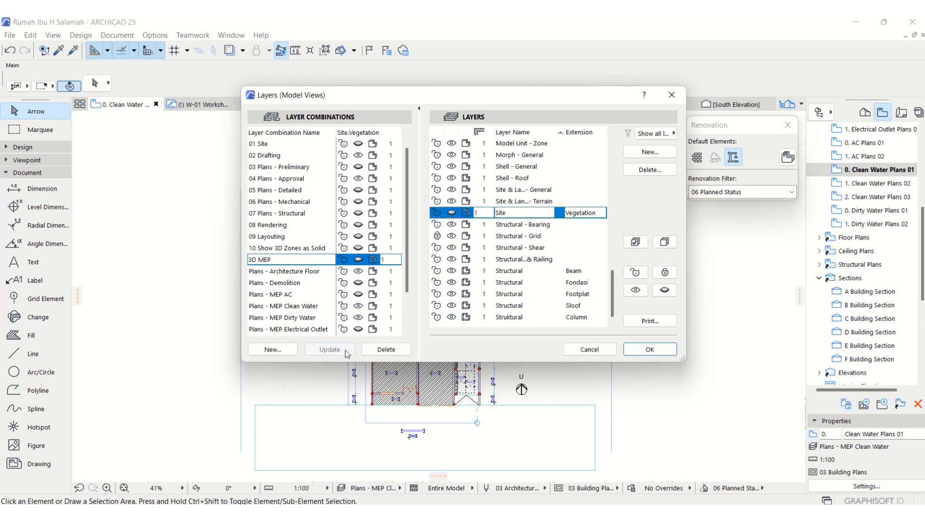
{"action": "left_click", "coordinate": [649, 351]}
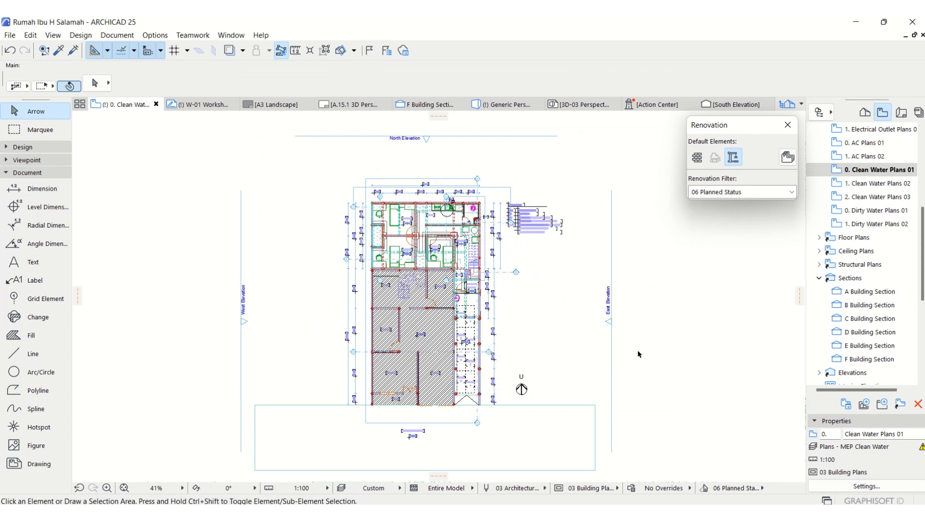
Reopen the 0. Clean Water Plans 01 view to restore its own layer combination
{"action": "double_click", "coordinate": [889, 172]}
{"action": "scroll", "coordinate": [448, 207], "scroll_direction": "up", "scroll_amount": 2}
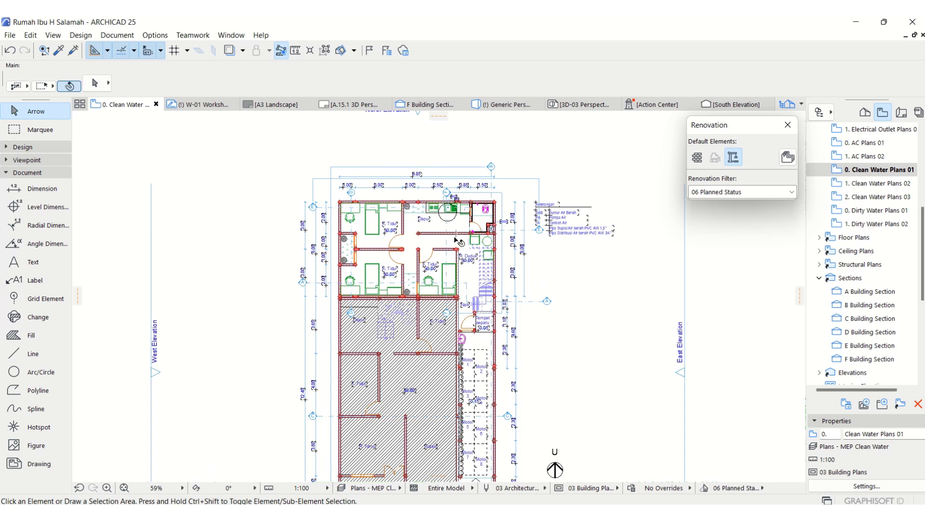
{"action": "scroll", "coordinate": [511, 197], "scroll_direction": "up", "scroll_amount": 1}
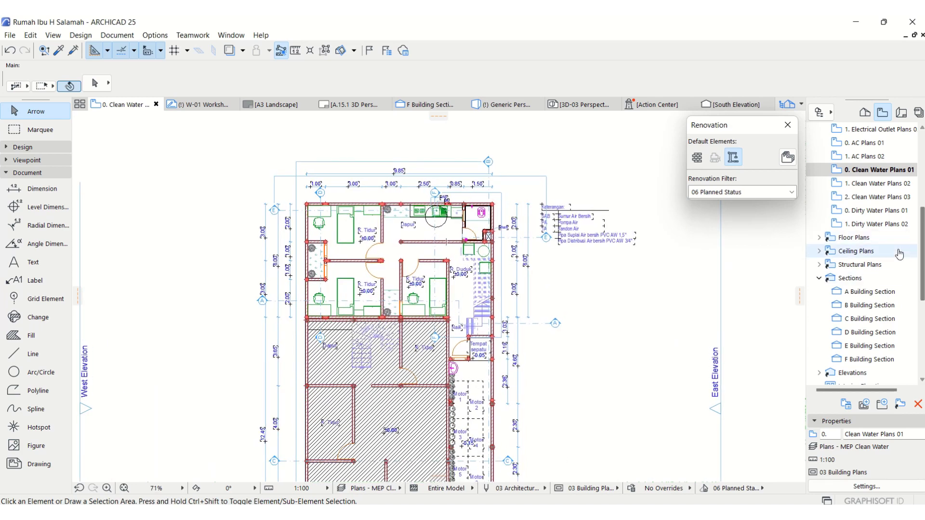
Open the Generic Perspective view and set its layer combination to 3D MEP in its view settings
{"action": "scroll", "coordinate": [892, 251], "scroll_direction": "down", "scroll_amount": 5}
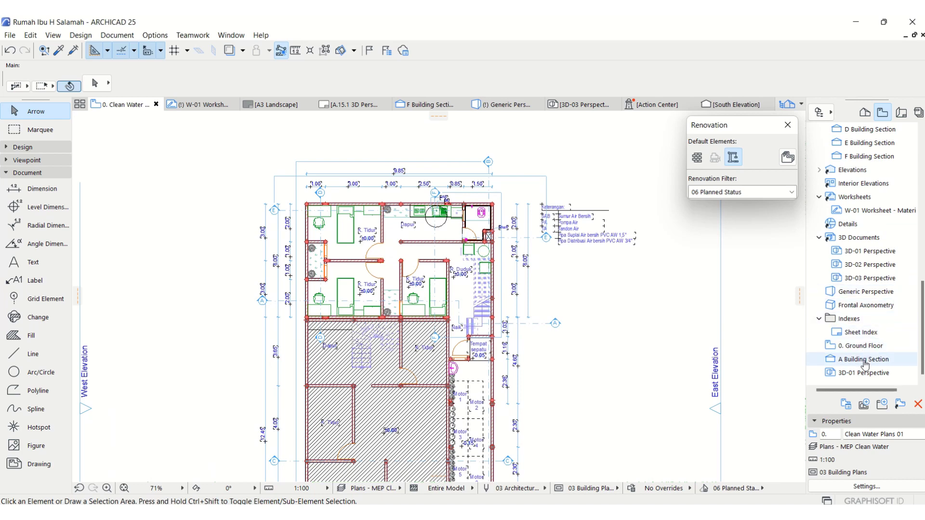
{"action": "double_click", "coordinate": [851, 292]}
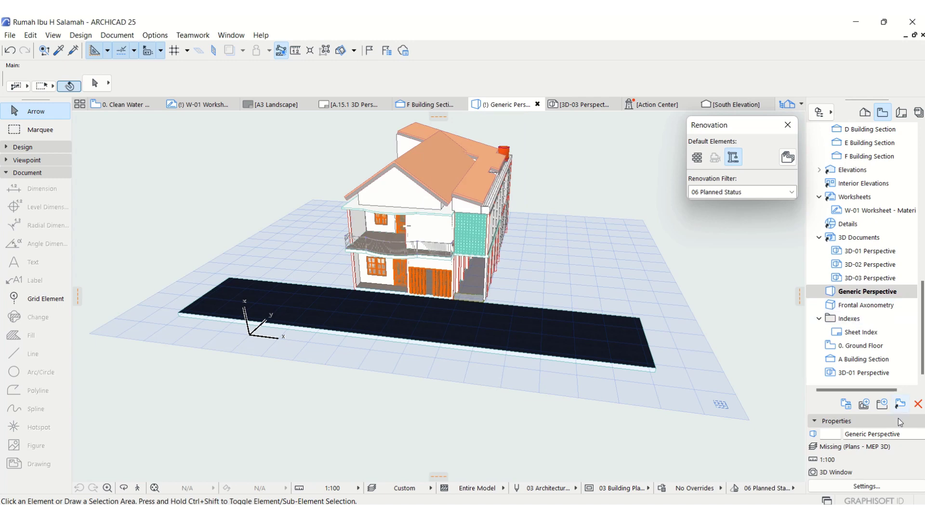
{"action": "left_click", "coordinate": [857, 487]}
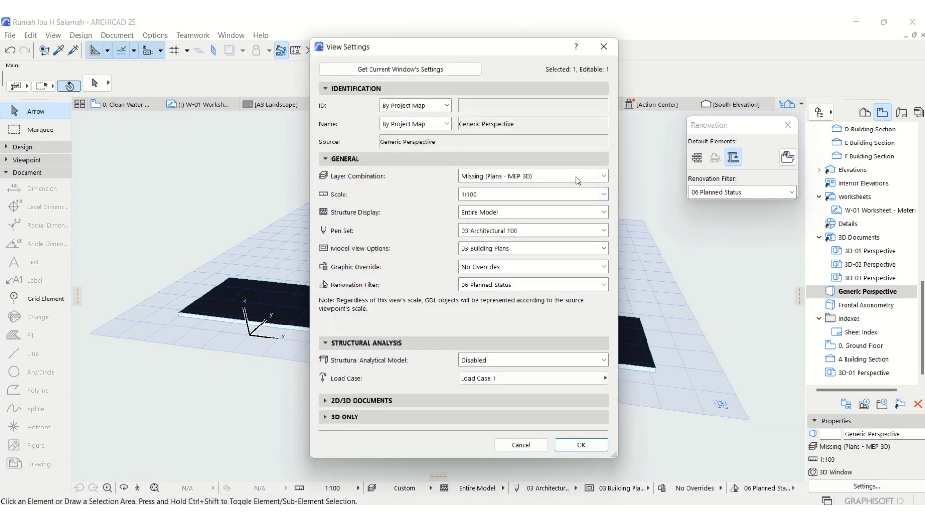
{"action": "left_click", "coordinate": [491, 178]}
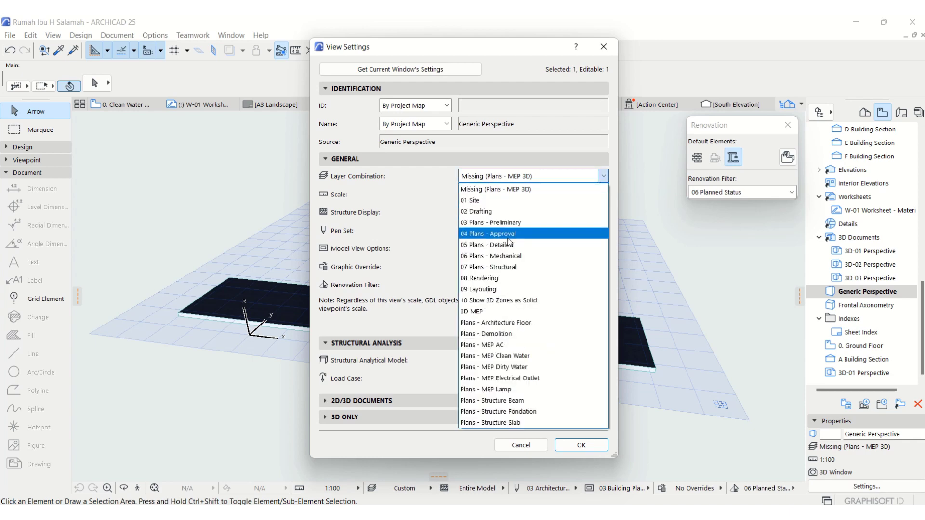
{"action": "left_click", "coordinate": [506, 312]}
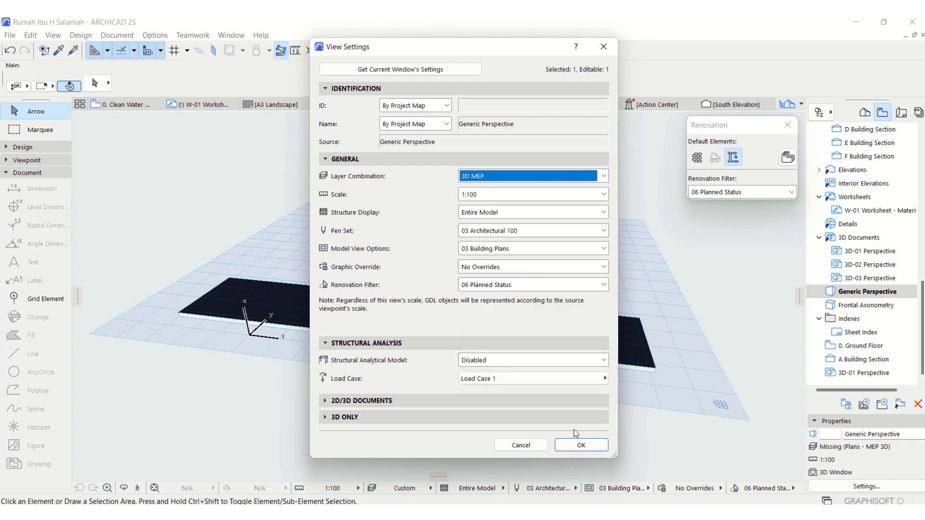
{"action": "left_click", "coordinate": [591, 444]}
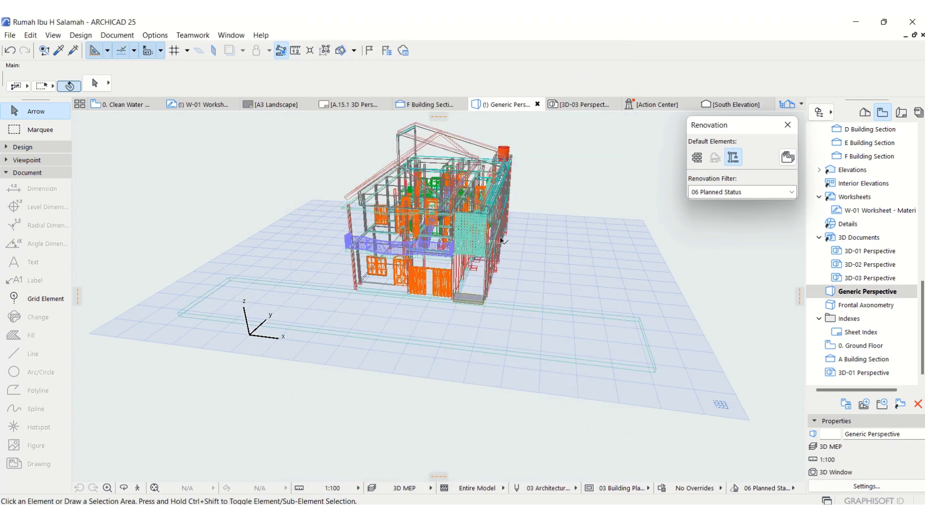
Inspect the wireframe building model in the Generic Perspective view, using 3D Explore around the side staircase
{"action": "scroll", "coordinate": [503, 236], "scroll_direction": "up", "scroll_amount": 10}
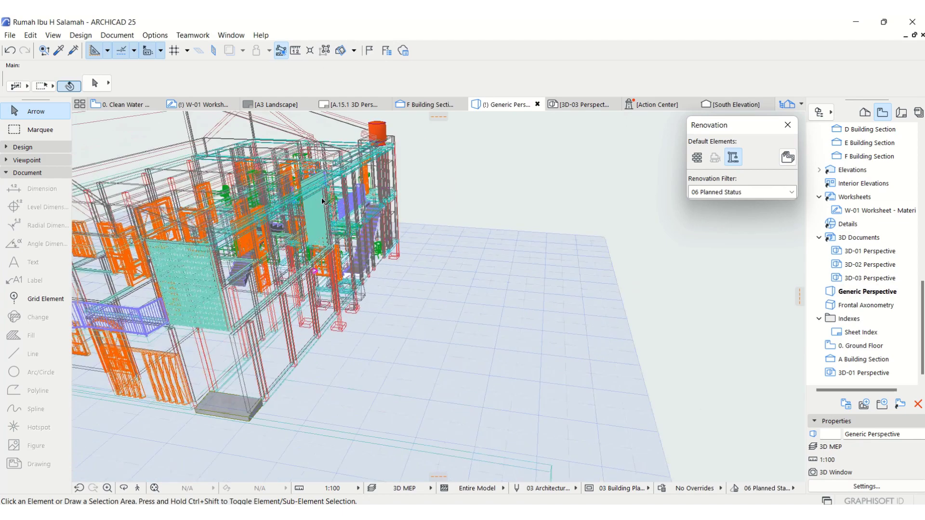
{"action": "scroll", "coordinate": [366, 218], "scroll_direction": "up", "scroll_amount": 5}
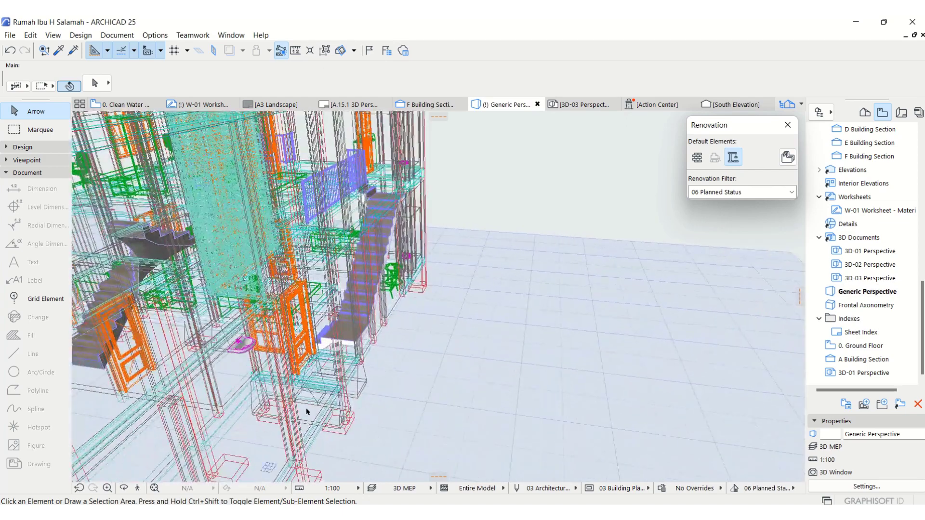
{"action": "left_click", "coordinate": [139, 487]}
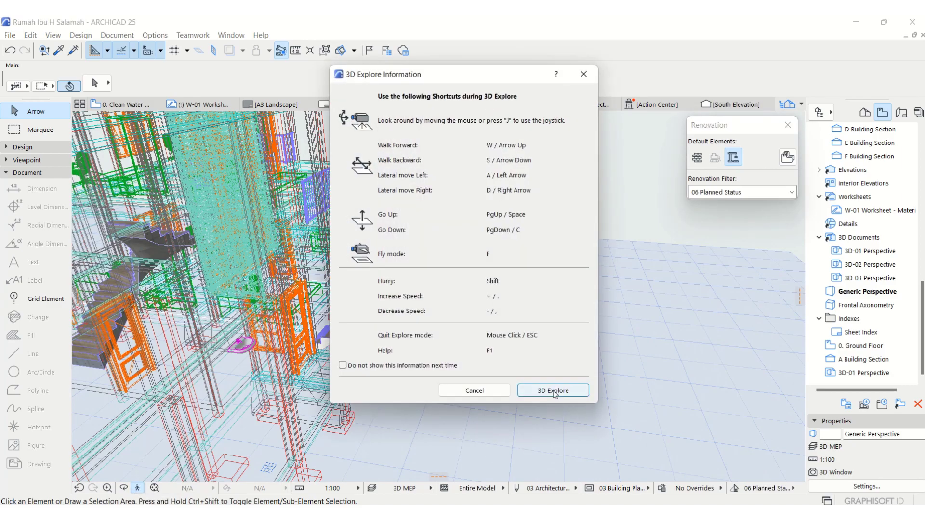
{"action": "left_click", "coordinate": [523, 391]}
{"action": "key", "text": "Right"}
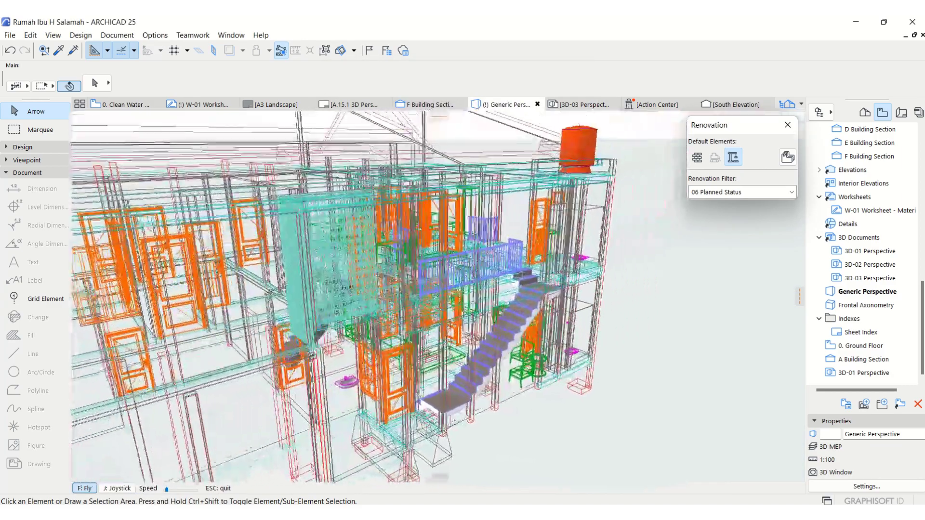
{"action": "key", "text": "Right"}
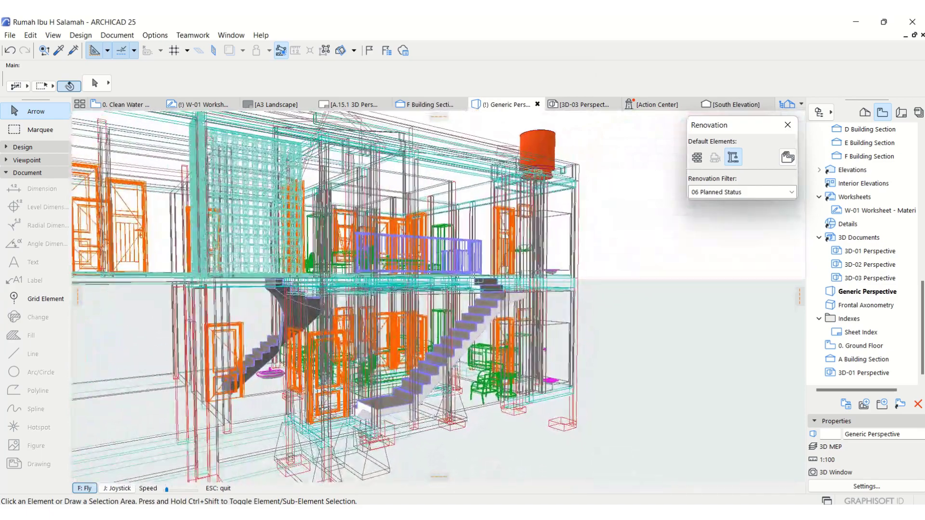
{"action": "key", "text": "Escape"}
Return to the clean water floor plan and examine the kitchen area and the Keterangan legend
{"action": "key", "text": "F2"}
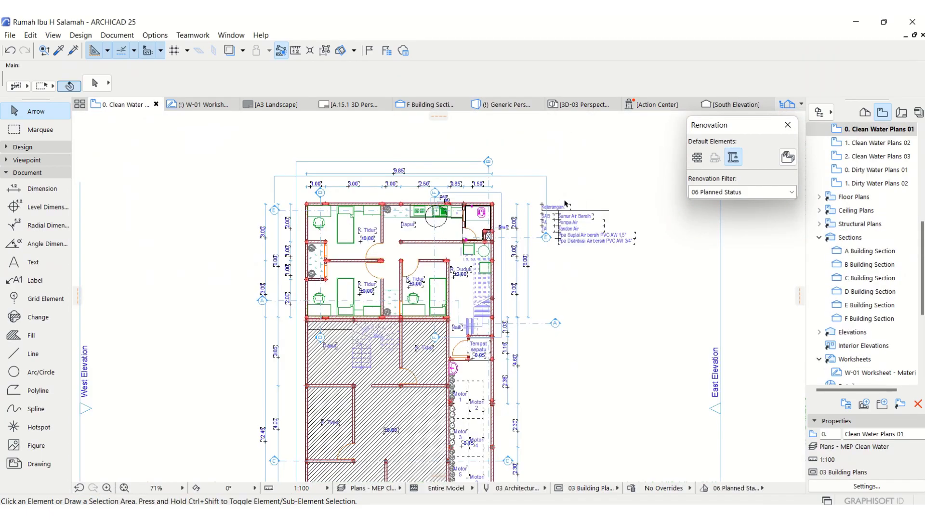
{"action": "scroll", "coordinate": [506, 195], "scroll_direction": "up", "scroll_amount": 4}
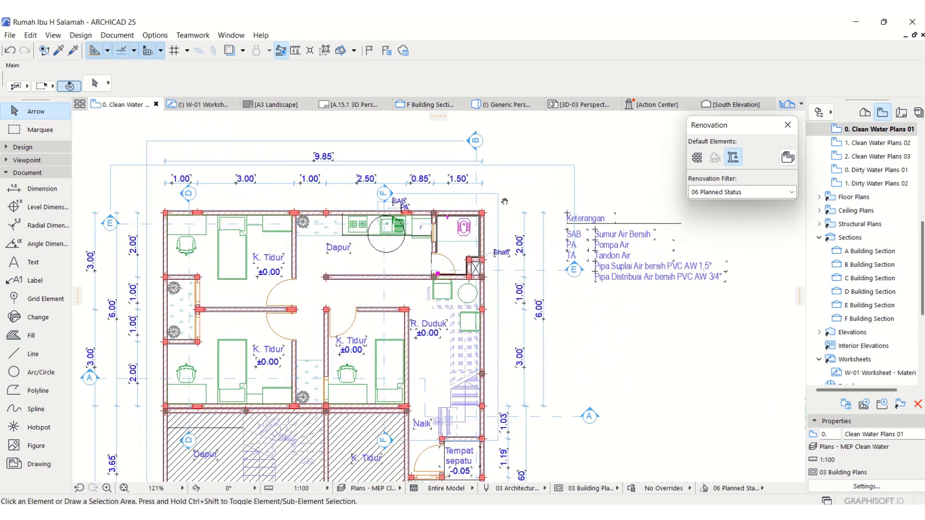
{"action": "middle_click_drag", "start_coordinate": [505, 201], "coordinate": [525, 233]}
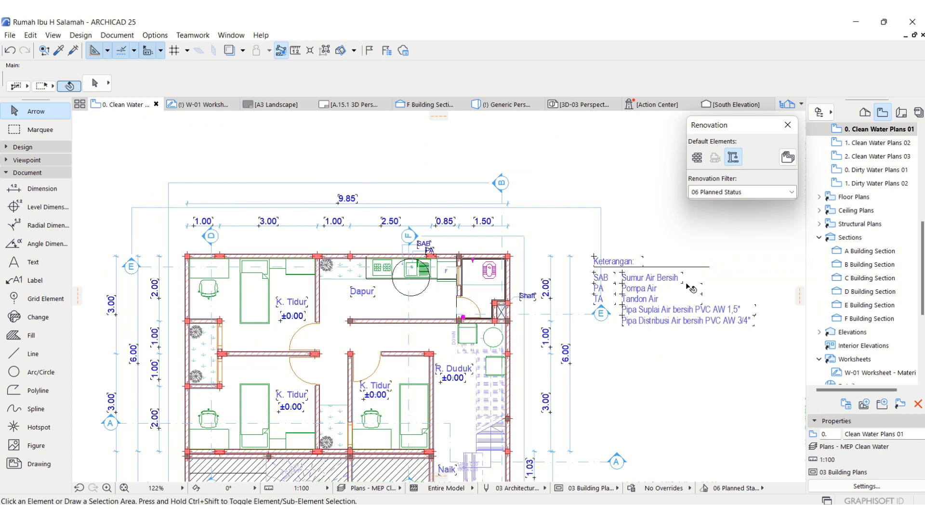
{"action": "scroll", "coordinate": [444, 246], "scroll_direction": "up", "scroll_amount": 2}
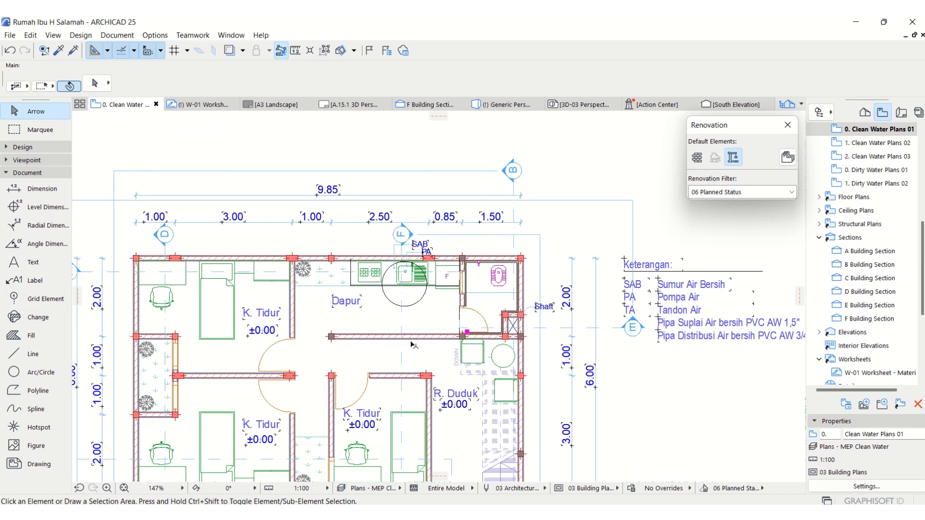
Open the E Building Section and examine the Sumur Air Bersih well beneath the kitchen and the roof water tank
{"action": "left_click", "coordinate": [875, 307]}
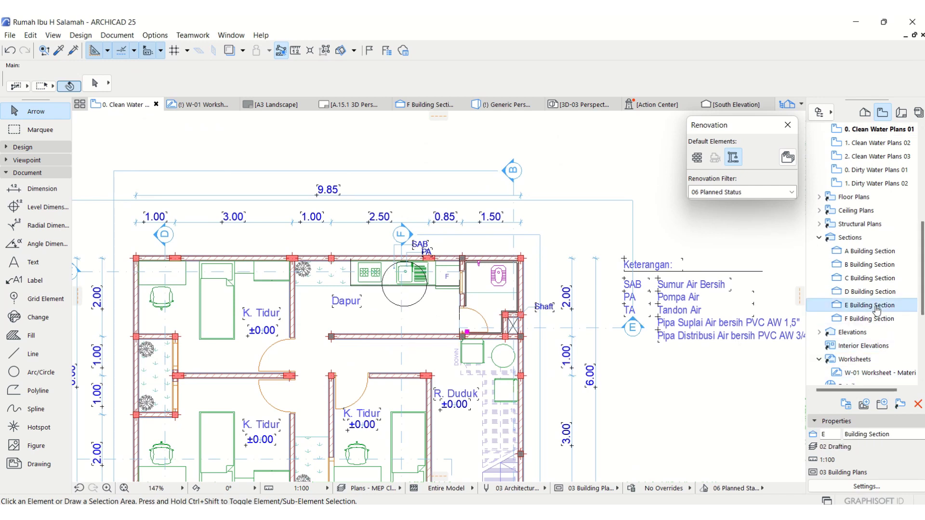
{"action": "double_click", "coordinate": [875, 307]}
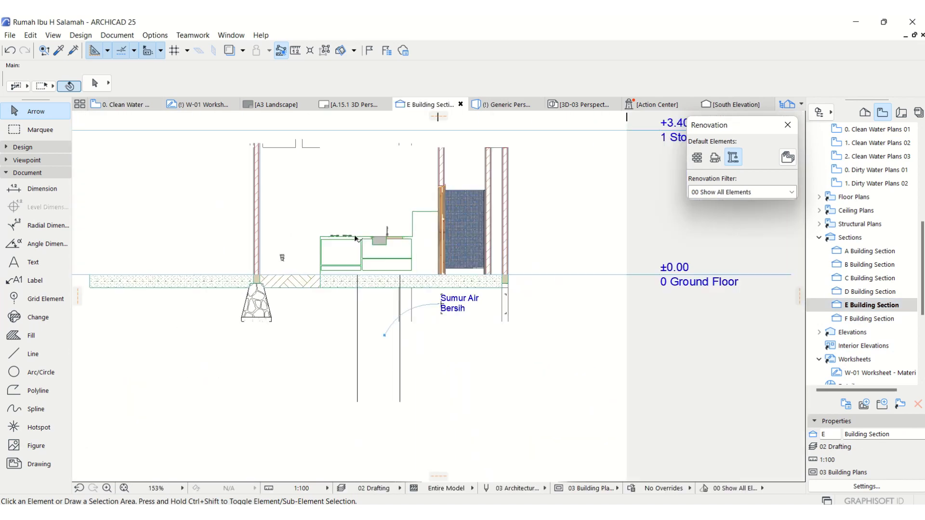
{"action": "scroll", "coordinate": [355, 237], "scroll_direction": "down", "scroll_amount": 5}
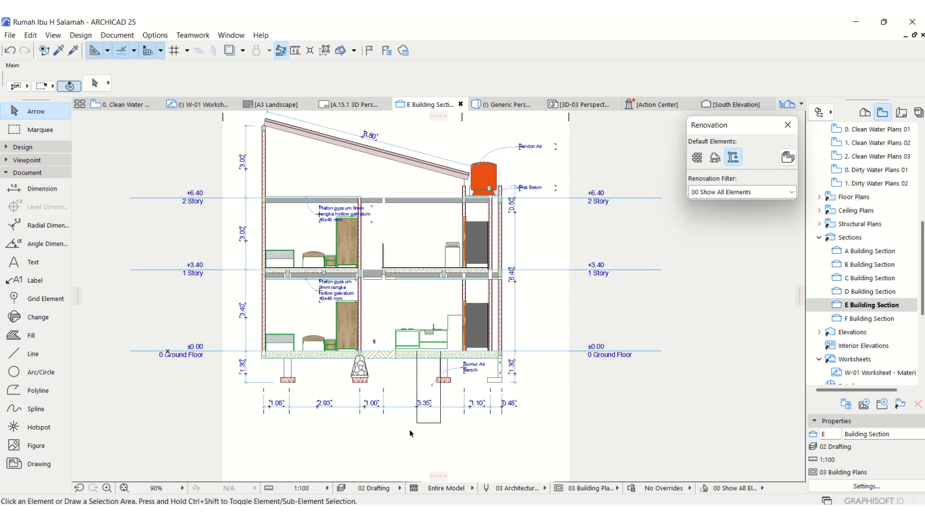
{"action": "scroll", "coordinate": [410, 434], "scroll_direction": "up", "scroll_amount": 2}
{"action": "scroll", "coordinate": [423, 337], "scroll_direction": "up", "scroll_amount": 1}
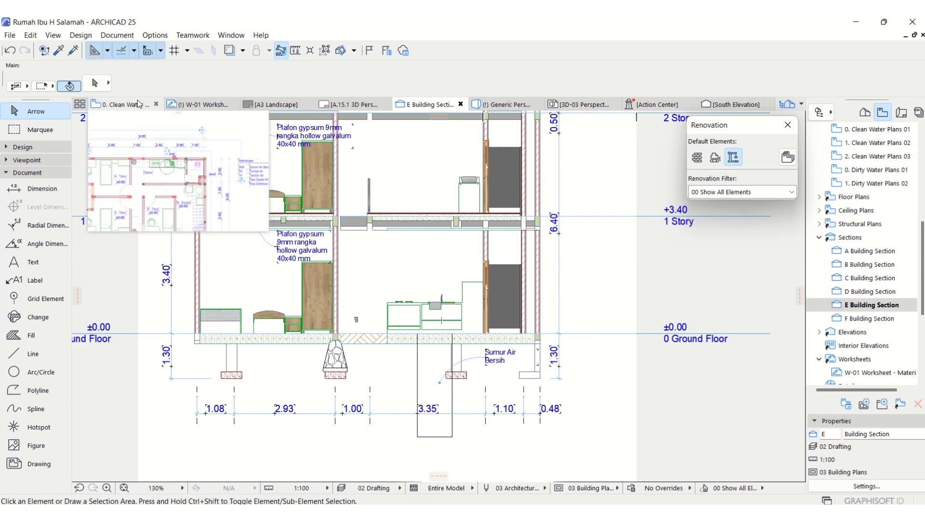
Return to the 0. Clean Water Plans 01 view and start the pipework Equipment tool near the kitchen and bathroom
{"action": "left_click", "coordinate": [122, 105]}
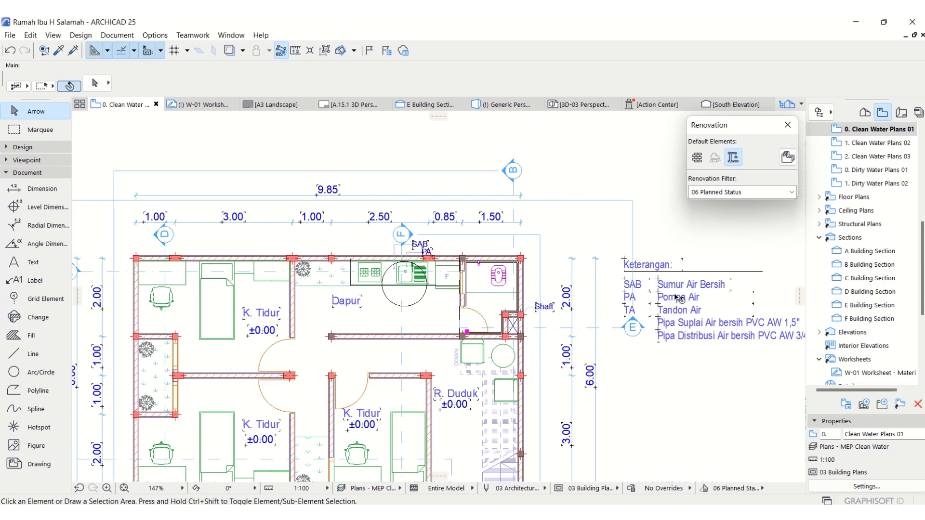
{"action": "scroll", "coordinate": [449, 255], "scroll_direction": "up", "scroll_amount": 2}
{"action": "middle_click_drag", "start_coordinate": [453, 259], "coordinate": [417, 259]}
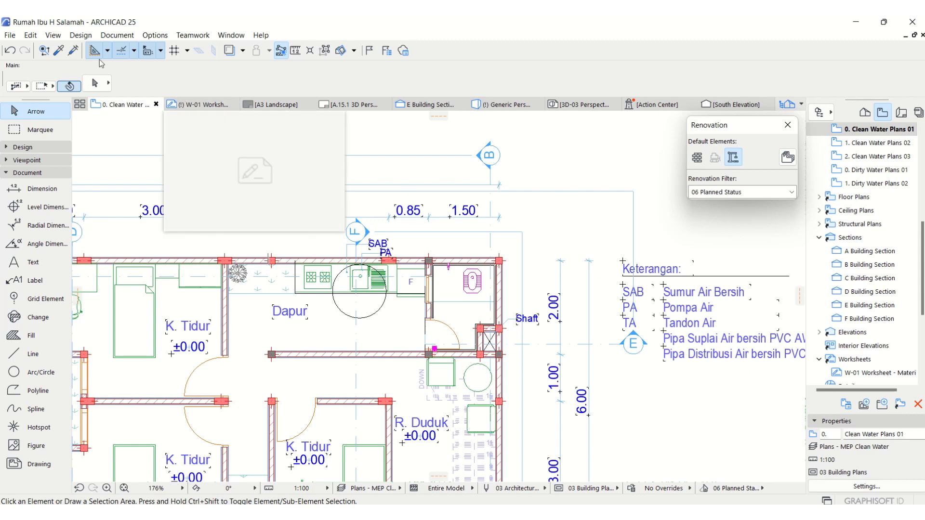
{"action": "left_click", "coordinate": [78, 37]}
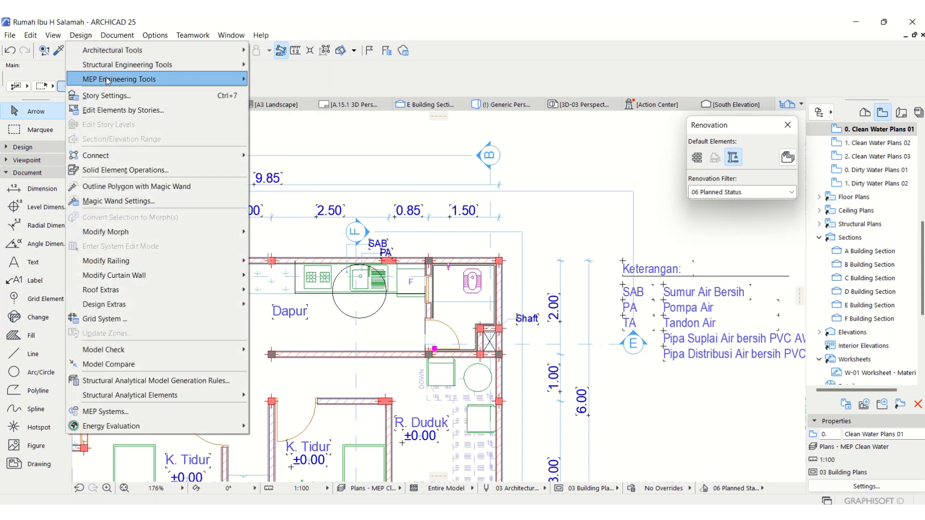
{"action": "mouse_move", "coordinate": [107, 80]}
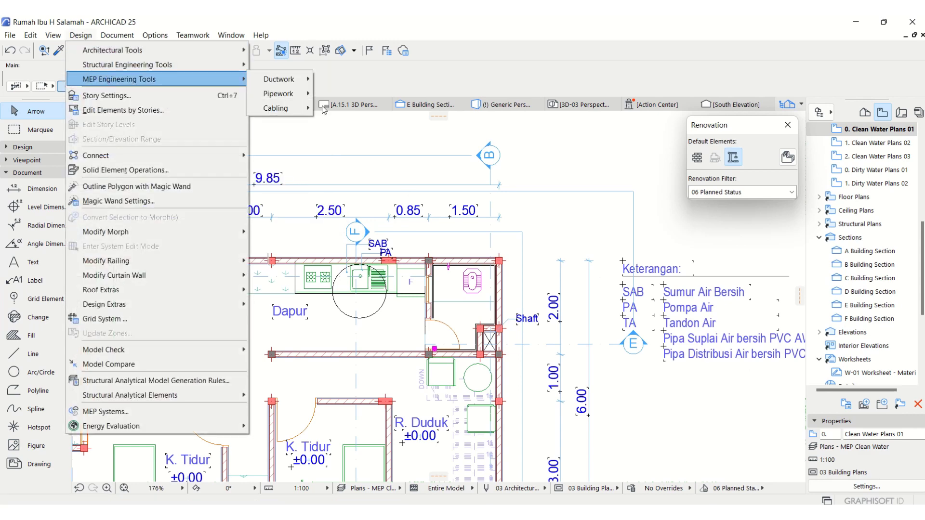
{"action": "mouse_move", "coordinate": [298, 96]}
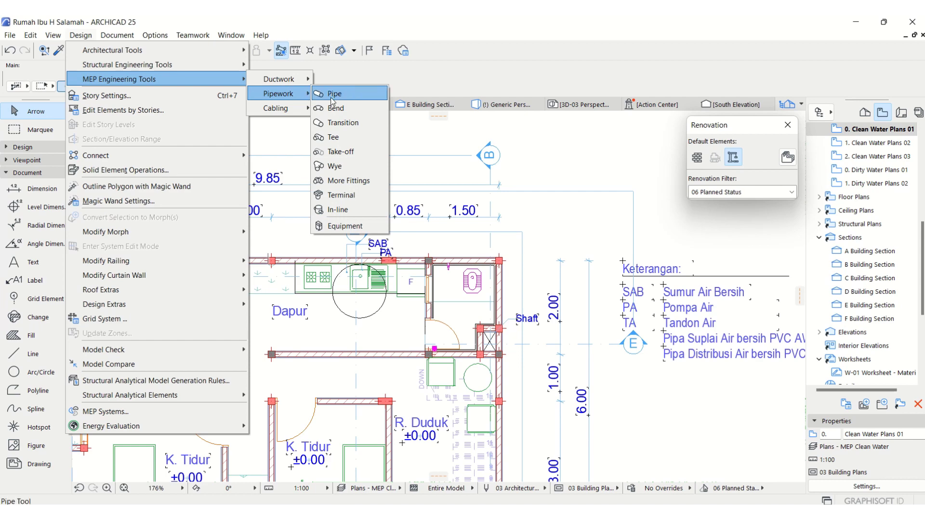
{"action": "left_click", "coordinate": [345, 226]}
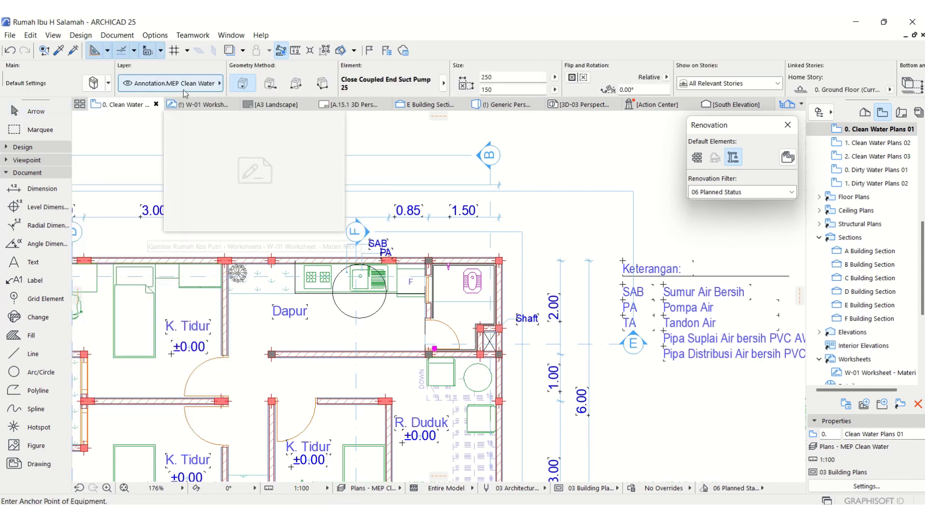
Open the equipment default settings and browse the pump and suction diffuser models in the Pipework 25 library
{"action": "left_click", "coordinate": [93, 83]}
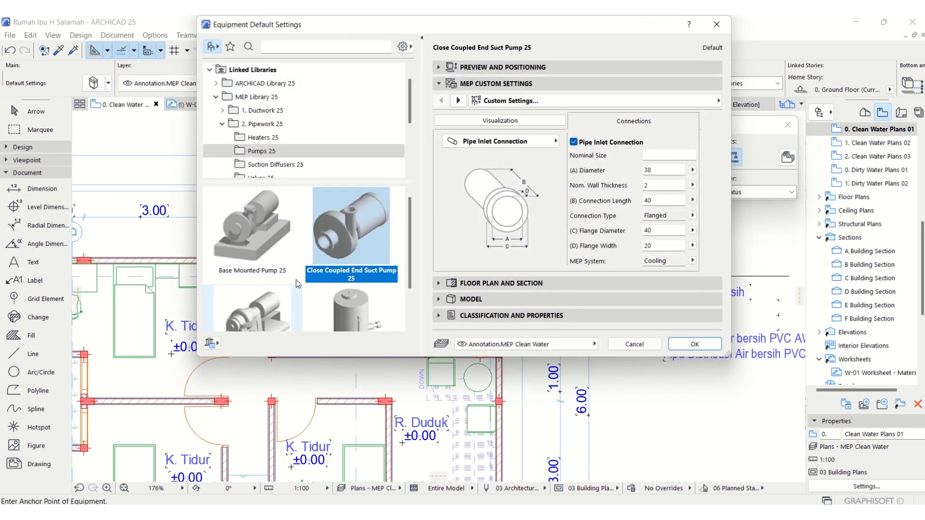
{"action": "scroll", "coordinate": [345, 274], "scroll_direction": "down", "scroll_amount": 1}
{"action": "scroll", "coordinate": [341, 268], "scroll_direction": "up", "scroll_amount": 1}
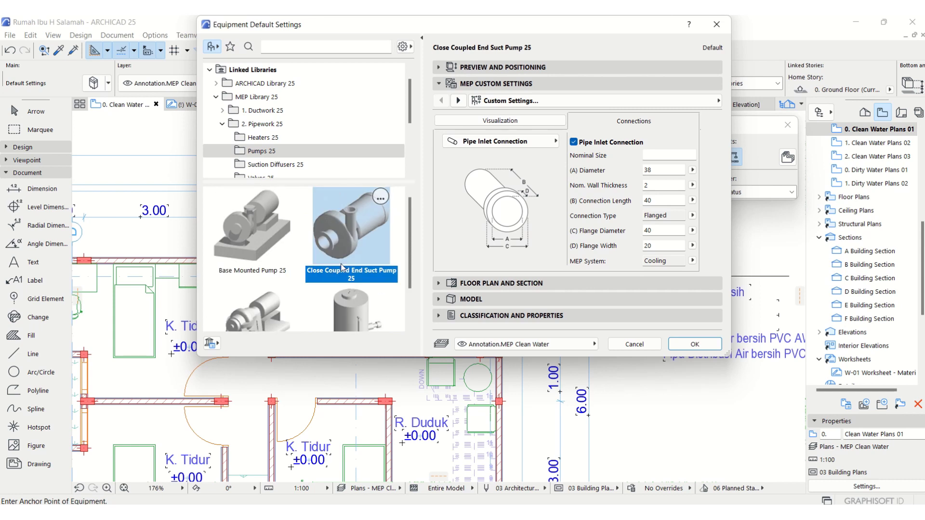
{"action": "scroll", "coordinate": [333, 243], "scroll_direction": "down", "scroll_amount": 1}
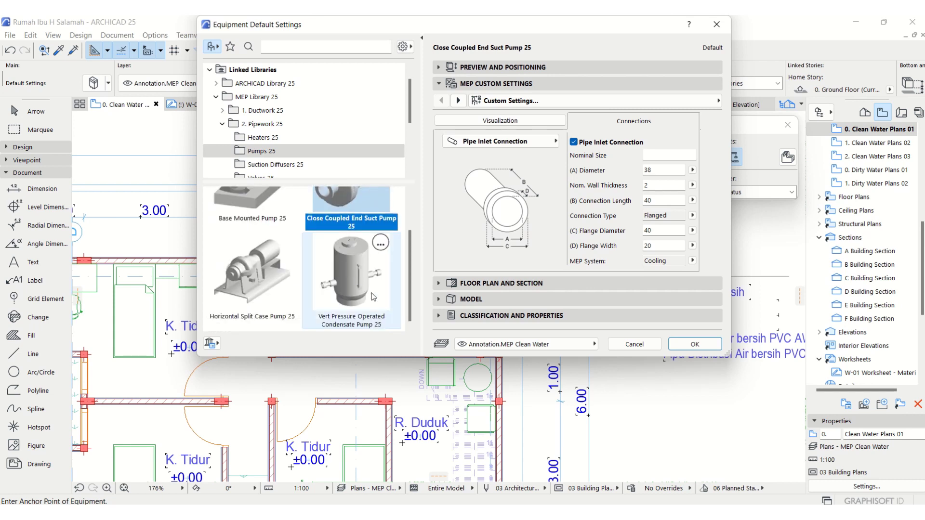
{"action": "scroll", "coordinate": [399, 330], "scroll_direction": "up", "scroll_amount": 1}
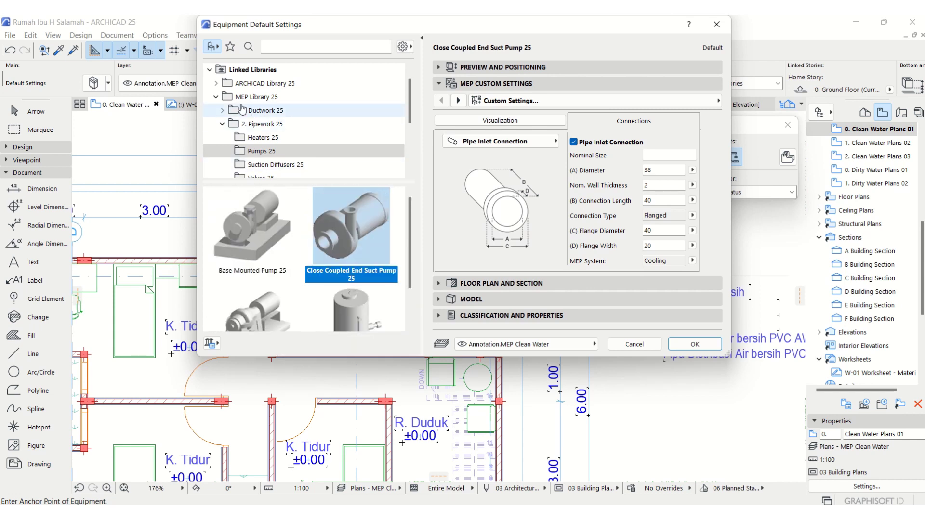
{"action": "left_click", "coordinate": [223, 126]}
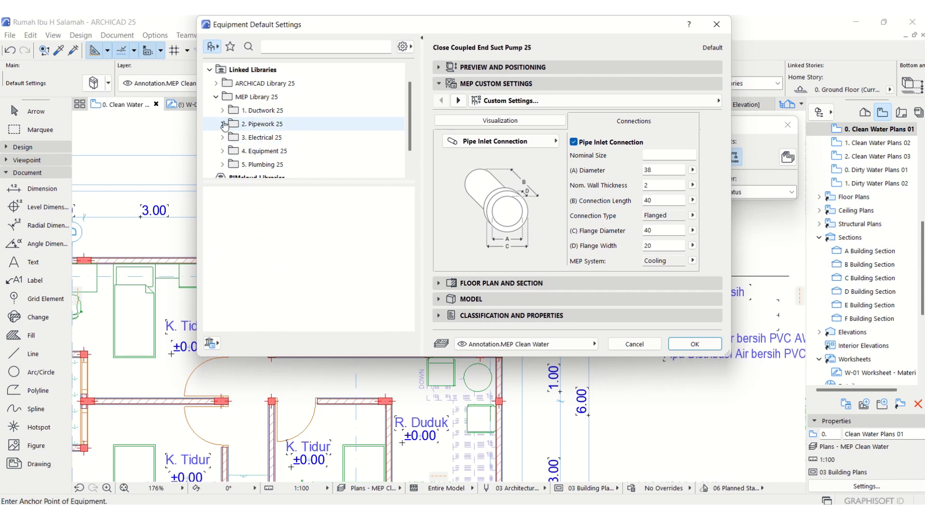
{"action": "scroll", "coordinate": [231, 120], "scroll_direction": "down", "scroll_amount": 1}
{"action": "left_click", "coordinate": [273, 112]}
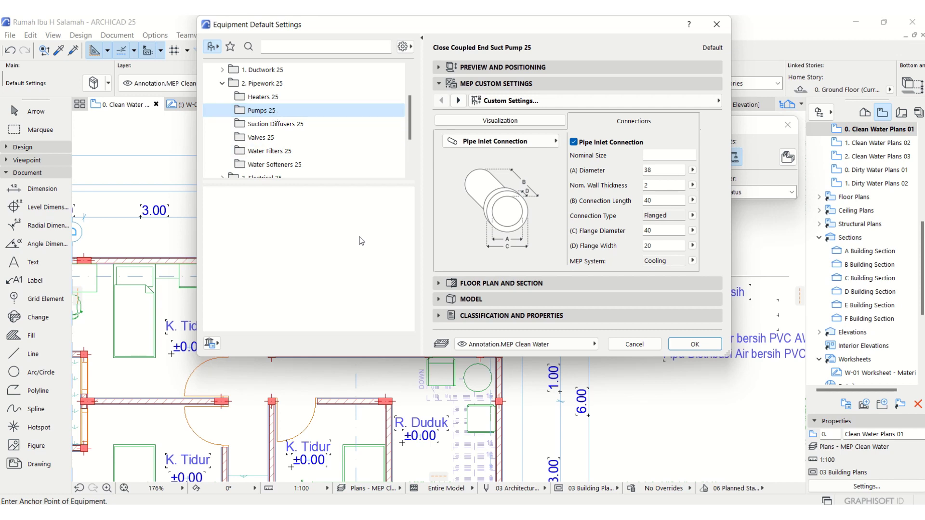
{"action": "left_click", "coordinate": [258, 124]}
{"action": "left_click", "coordinate": [255, 112]}
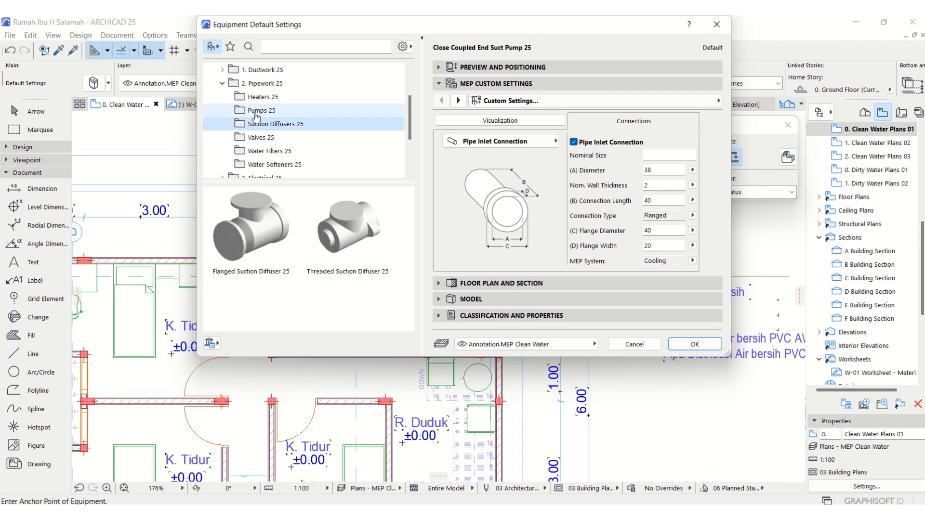
{"action": "scroll", "coordinate": [341, 248], "scroll_direction": "down", "scroll_amount": 2}
{"action": "scroll", "coordinate": [341, 248], "scroll_direction": "up", "scroll_amount": 2}
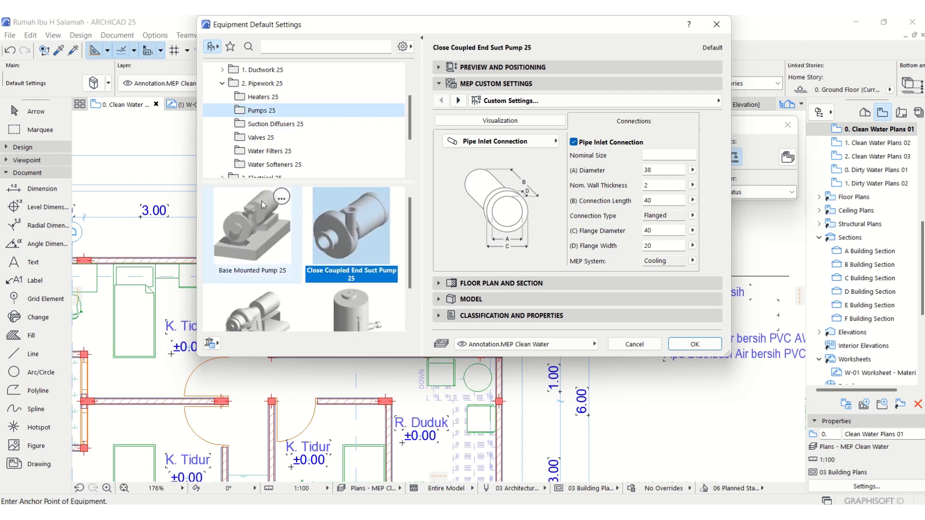
Preview the Base Mounted Pump 25 in 3D, but choose the Close Coupled End Suct Pump 25 as the equipment
{"action": "left_click", "coordinate": [251, 225]}
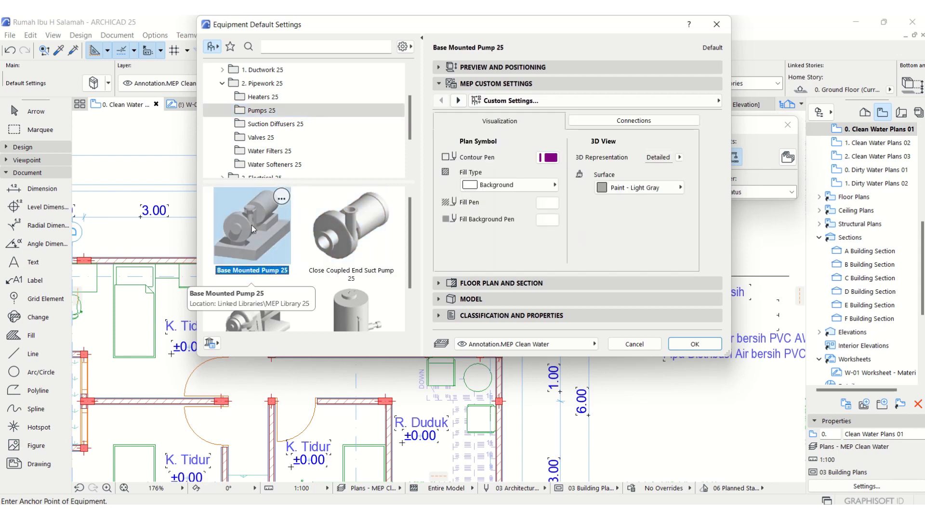
{"action": "left_click", "coordinate": [439, 68]}
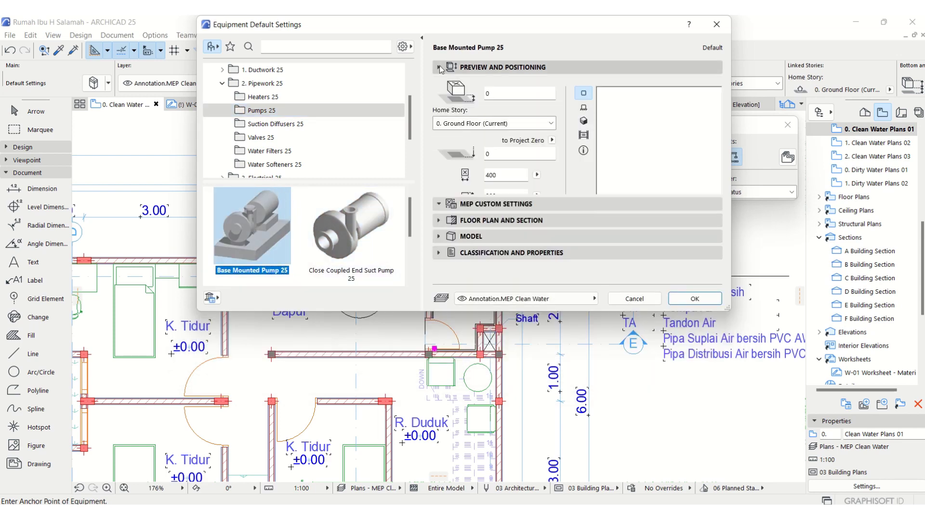
{"action": "left_click", "coordinate": [584, 121]}
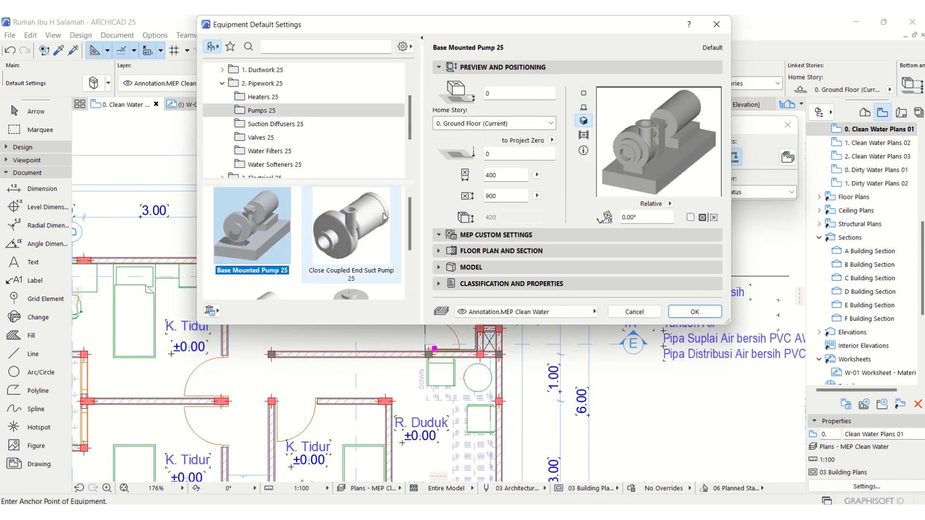
{"action": "left_click", "coordinate": [357, 231]}
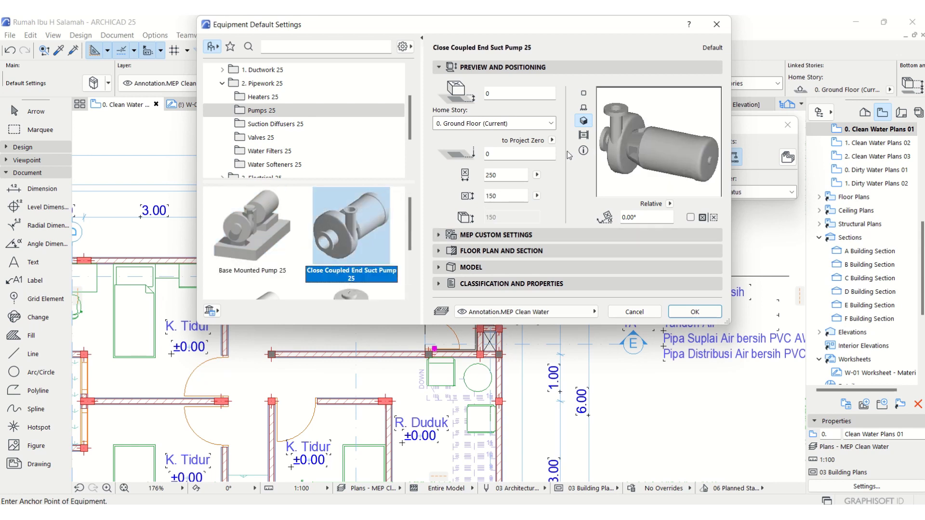
Set the pump's 3D surface to Paint - Royal Blue in the MEP custom settings
{"action": "left_click", "coordinate": [517, 237]}
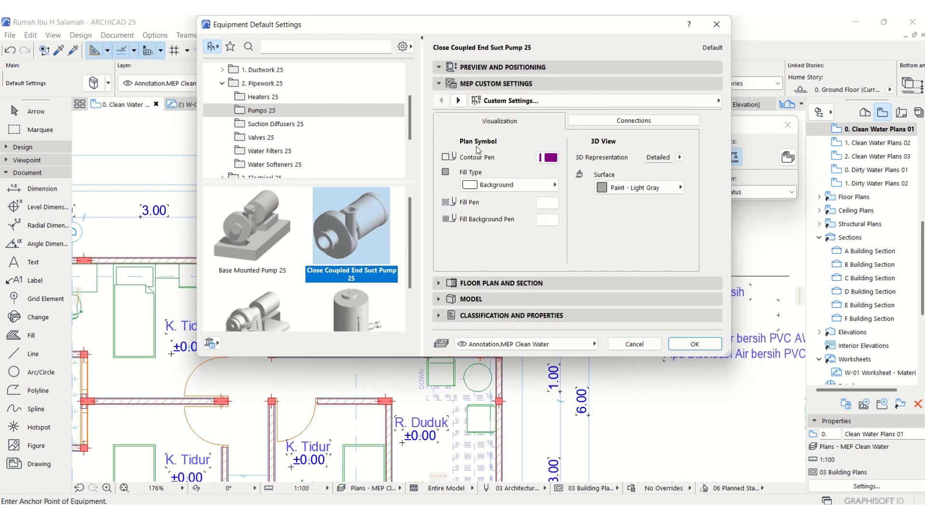
{"action": "left_click", "coordinate": [651, 192]}
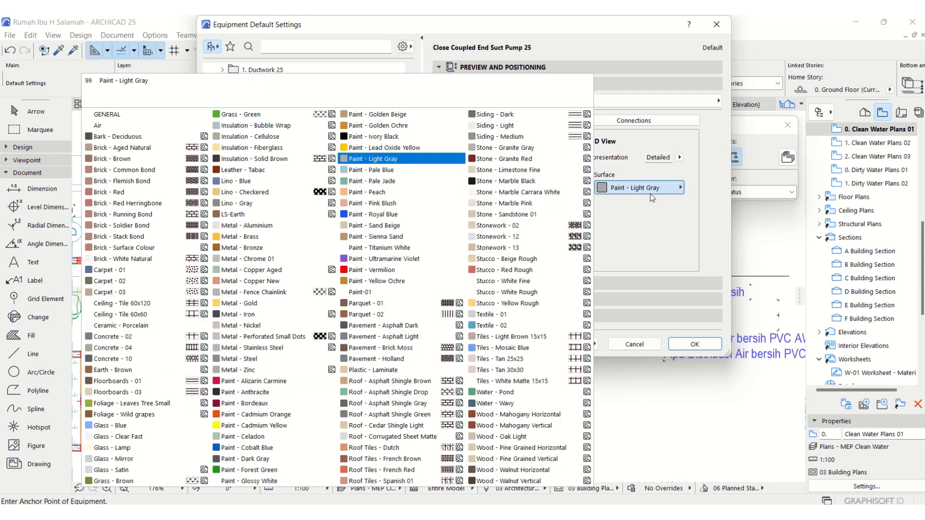
{"action": "left_click", "coordinate": [366, 214]}
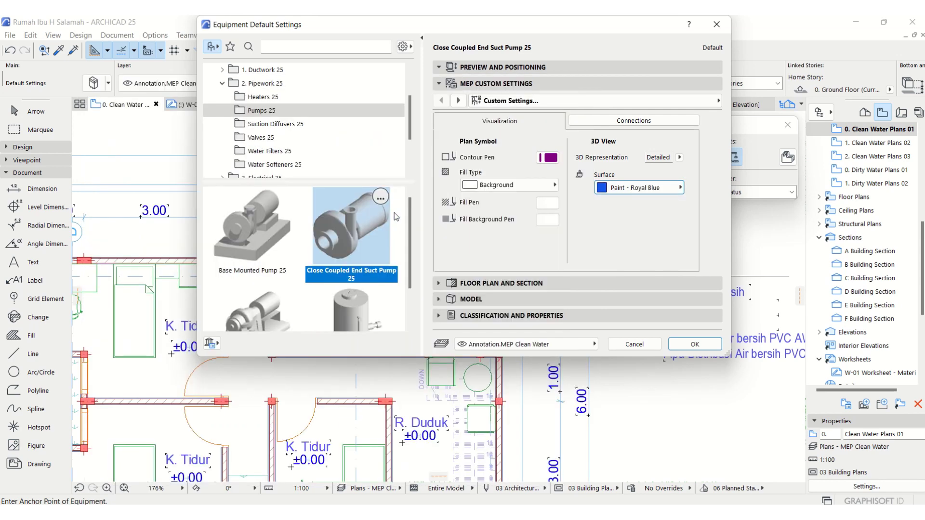
Open the pump's connection settings and calculate 1.5 × 2.5 in the Calculator for the pipe diameter
{"action": "left_click", "coordinate": [656, 125]}
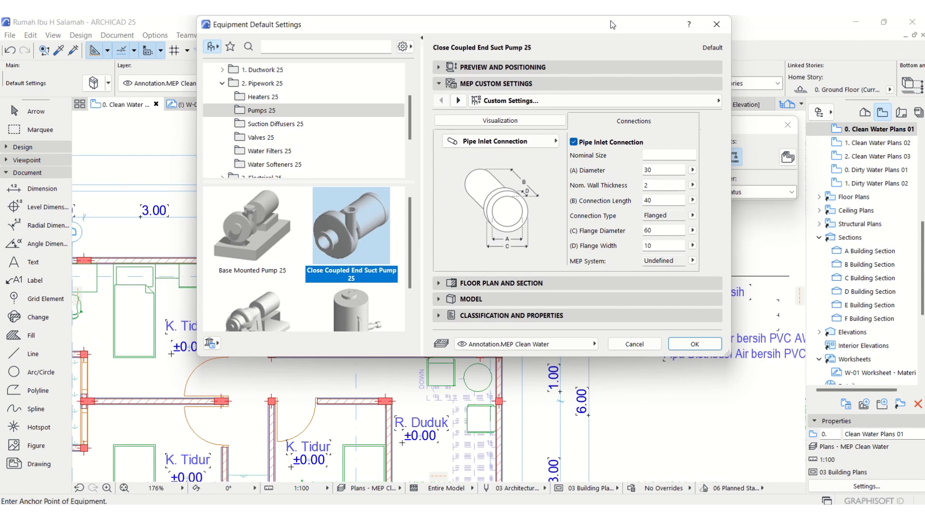
{"action": "left_click_drag", "start_coordinate": [611, 20], "coordinate": [553, 24]}
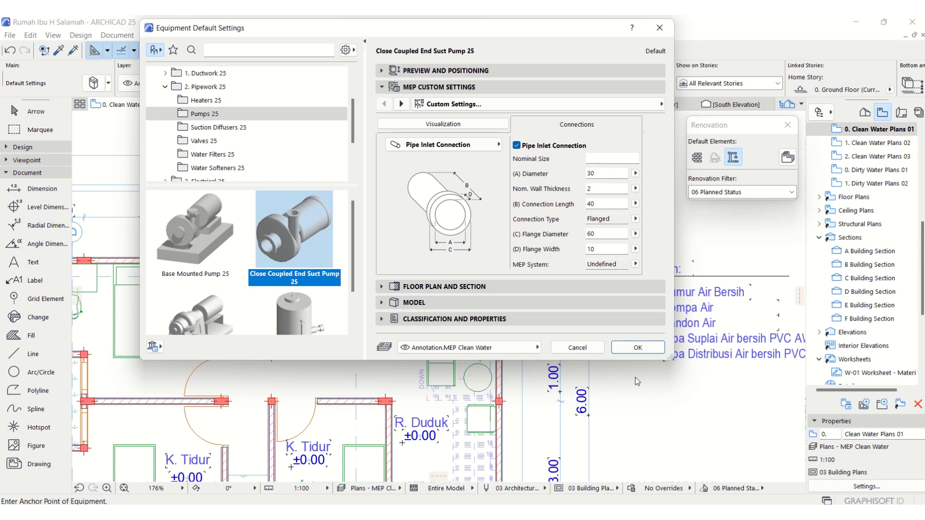
{"action": "key", "text": "alt+Tab"}
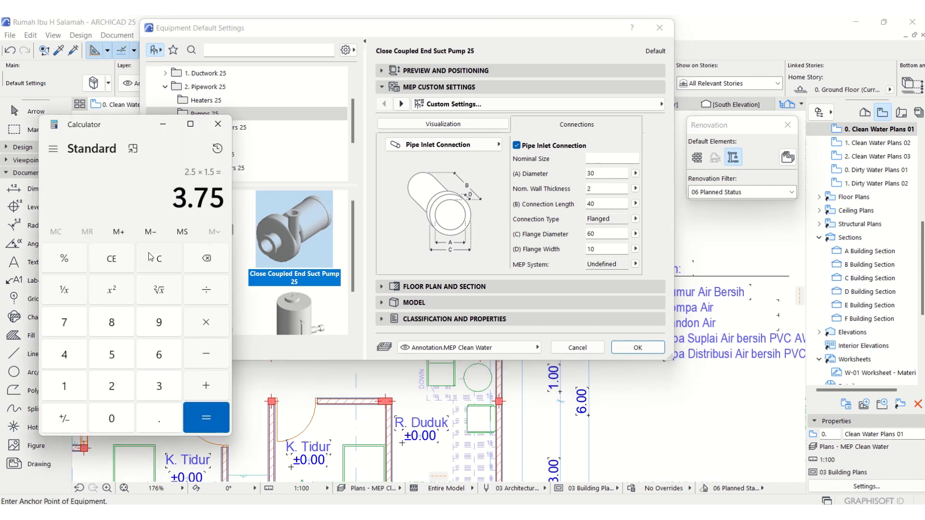
{"action": "left_click", "coordinate": [171, 262]}
{"action": "left_click", "coordinate": [73, 386]}
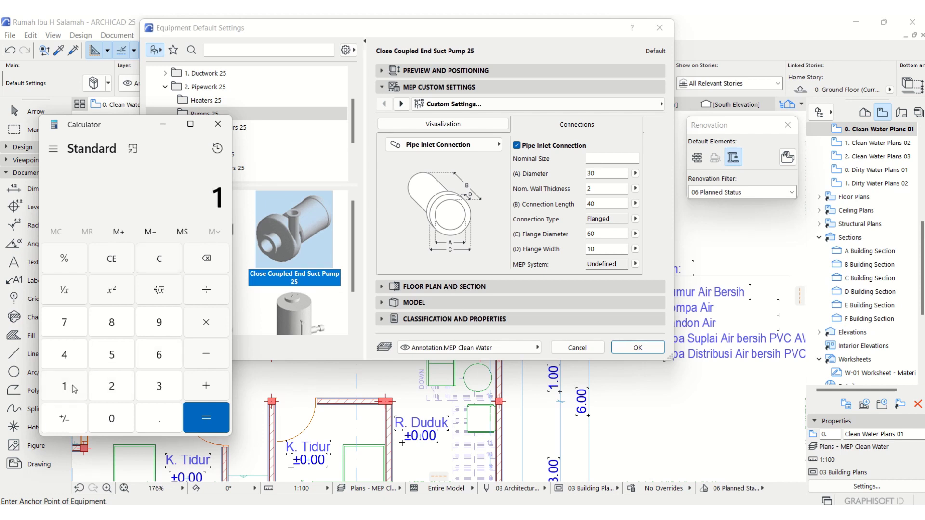
{"action": "left_click", "coordinate": [158, 426]}
{"action": "left_click", "coordinate": [114, 359]}
{"action": "left_click", "coordinate": [207, 323]}
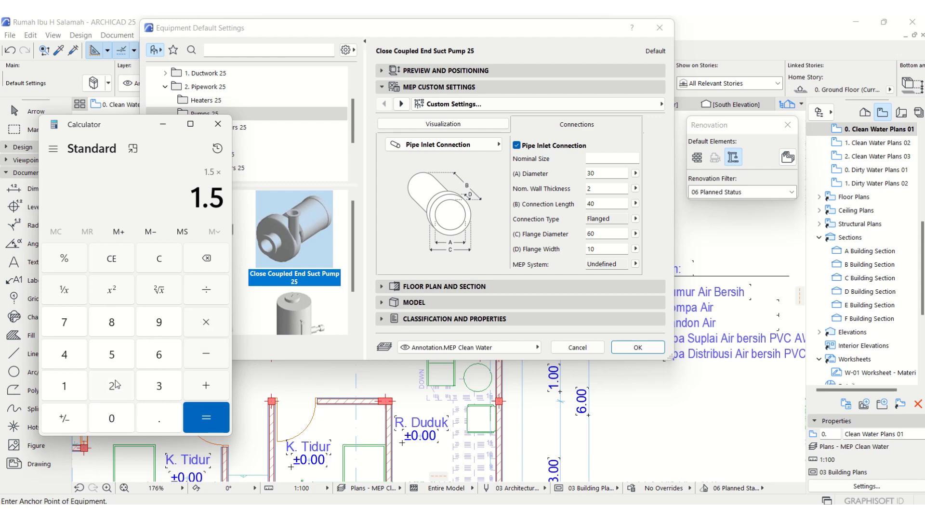
{"action": "left_click", "coordinate": [111, 386]}
{"action": "left_click", "coordinate": [159, 418]}
{"action": "left_click", "coordinate": [112, 359]}
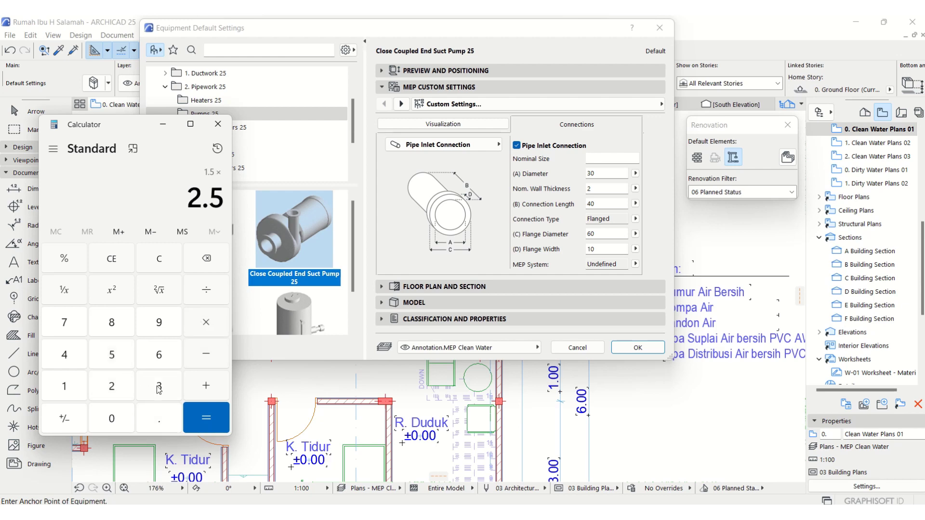
{"action": "left_click", "coordinate": [207, 418]}
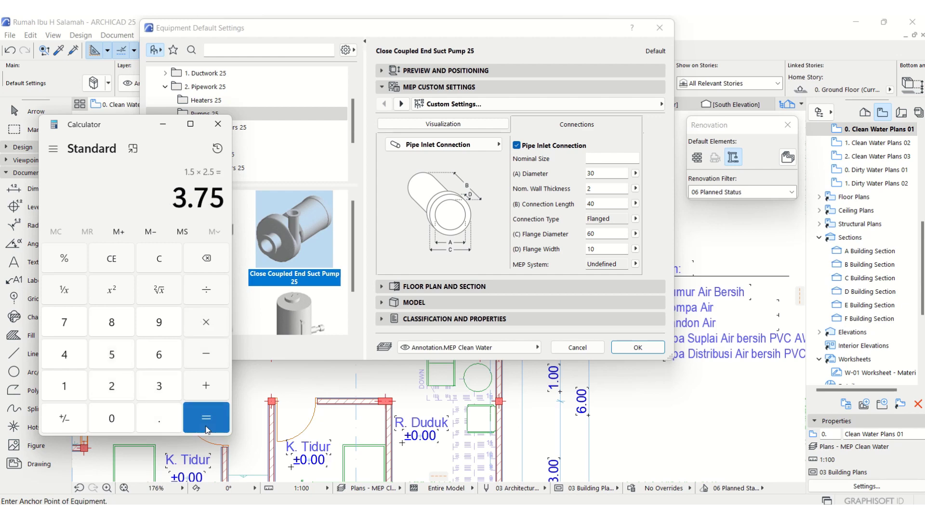
{"action": "left_click", "coordinate": [163, 124]}
Set the pump's pipe inlet connection diameter to 37.5
{"action": "double_click", "coordinate": [608, 174]}
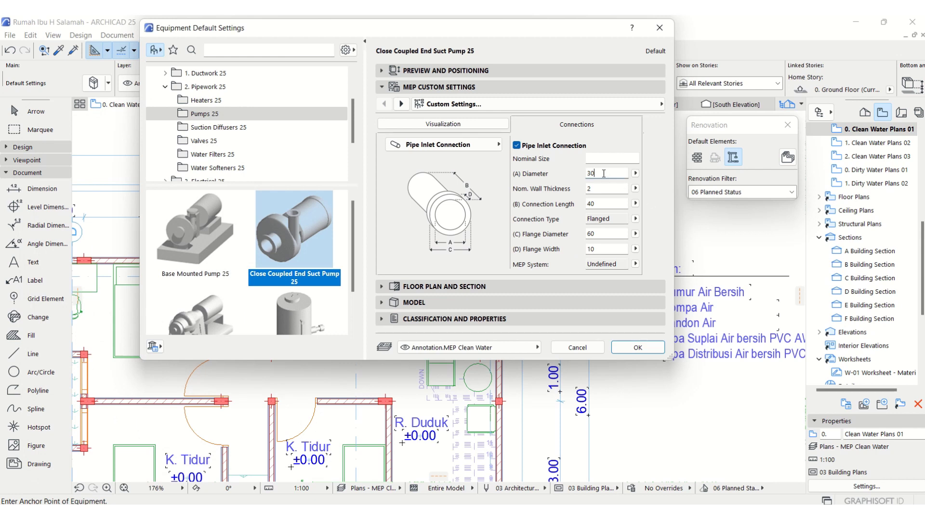
{"action": "type", "text": "37.5"}
{"action": "key", "text": "Return"}
Try the Welded connection type for the pipe inlet and restore Flanged
{"action": "left_click", "coordinate": [634, 219]}
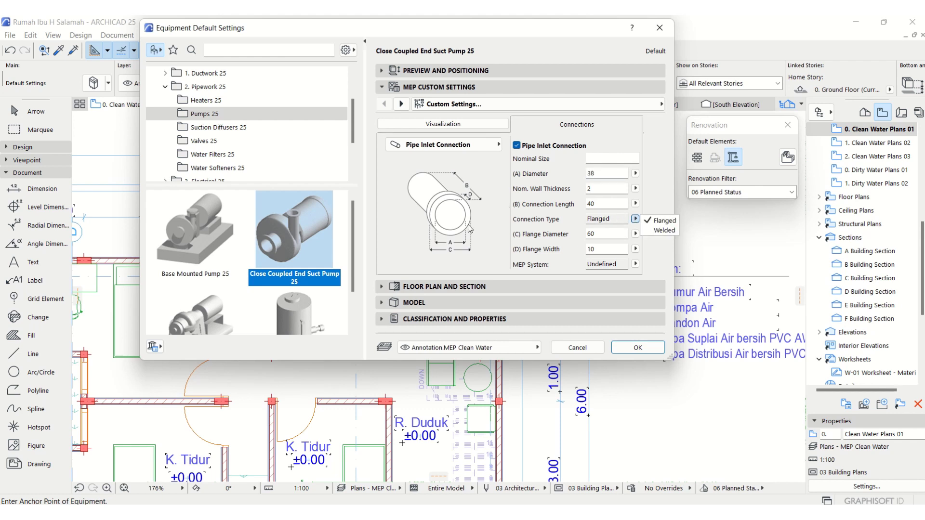
{"action": "left_click", "coordinate": [664, 230]}
{"action": "left_click", "coordinate": [636, 220]}
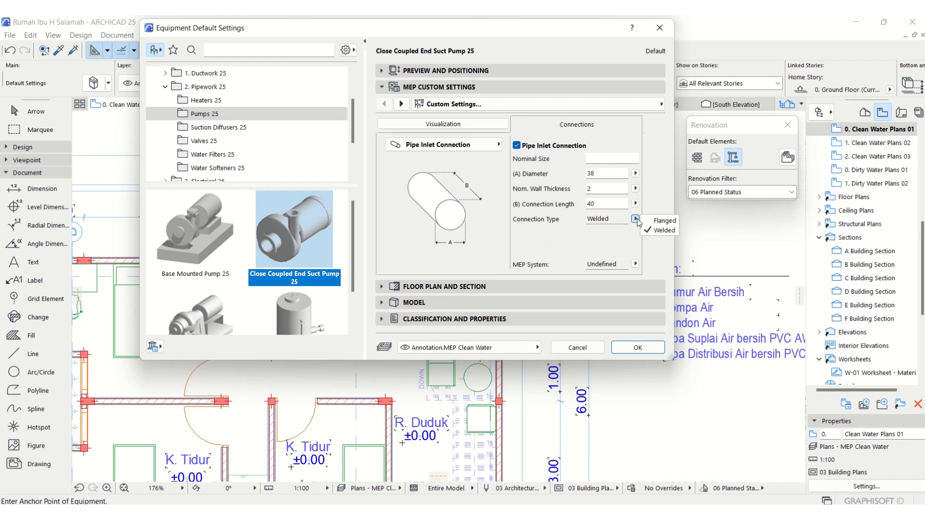
{"action": "left_click", "coordinate": [664, 220]}
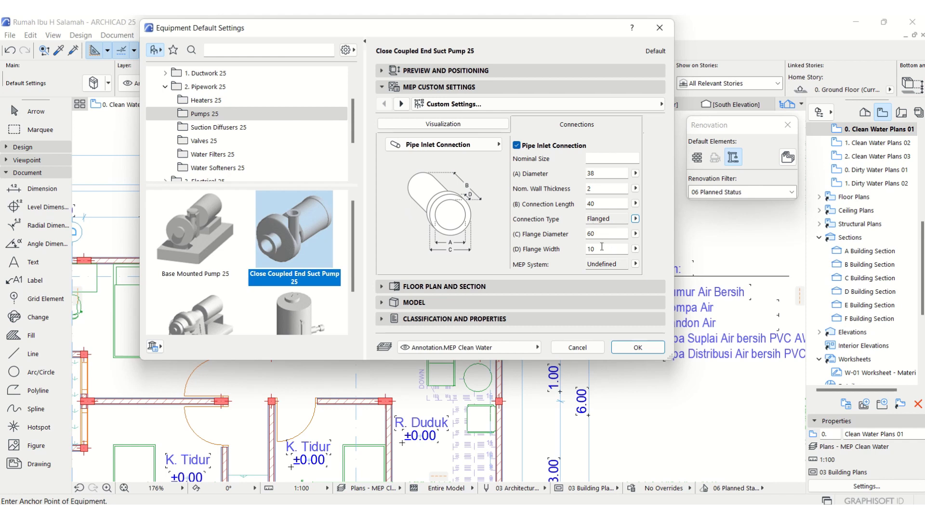
Set the pipe inlet's flange diameter to 42, flange width to 20 and MEP system to Cooling
{"action": "double_click", "coordinate": [588, 233]}
{"action": "type", "text": "42"}
{"action": "key", "text": "ctrl+a"}
{"action": "key", "text": "Tab"}
{"action": "type", "text": "2"}
{"action": "key", "text": "Return"}
{"action": "left_click", "coordinate": [635, 264]}
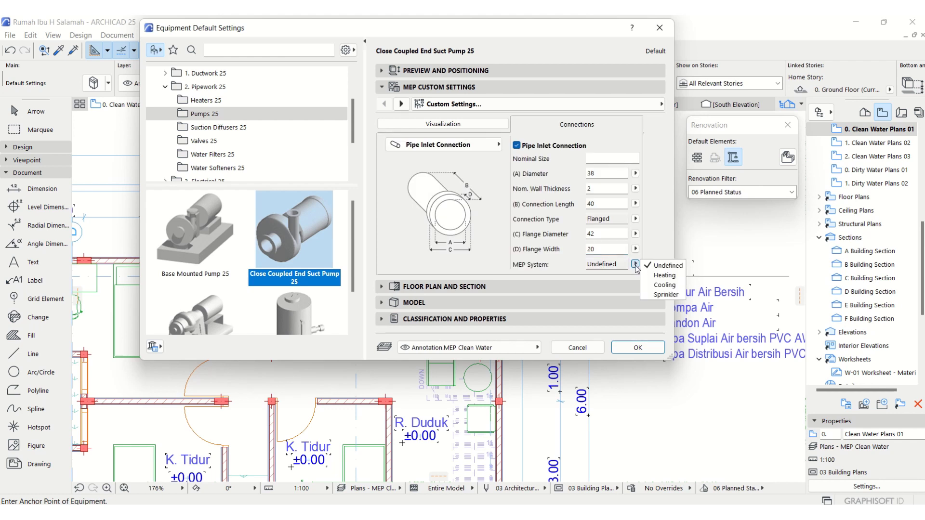
{"action": "left_click", "coordinate": [667, 286]}
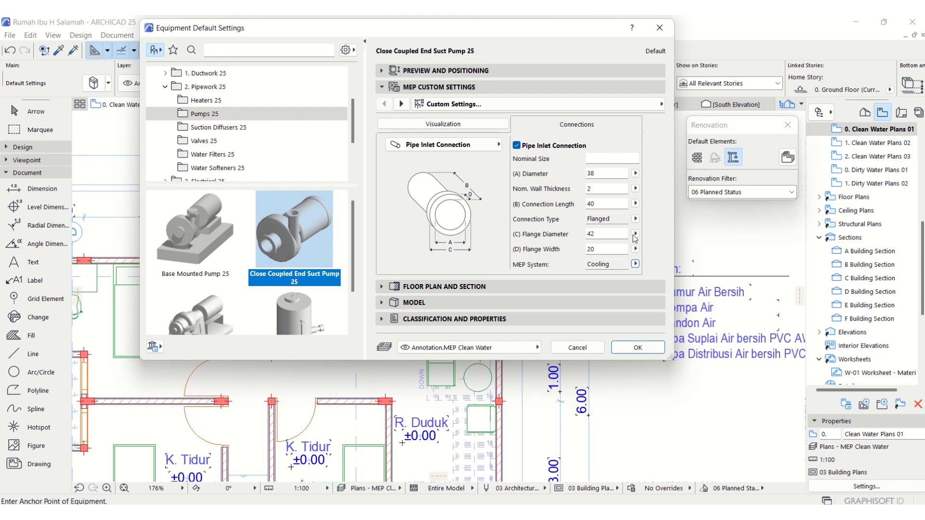
Check the pump's shape and dimensions in the 3D preview against its inlet connection settings
{"action": "left_click", "coordinate": [482, 71]}
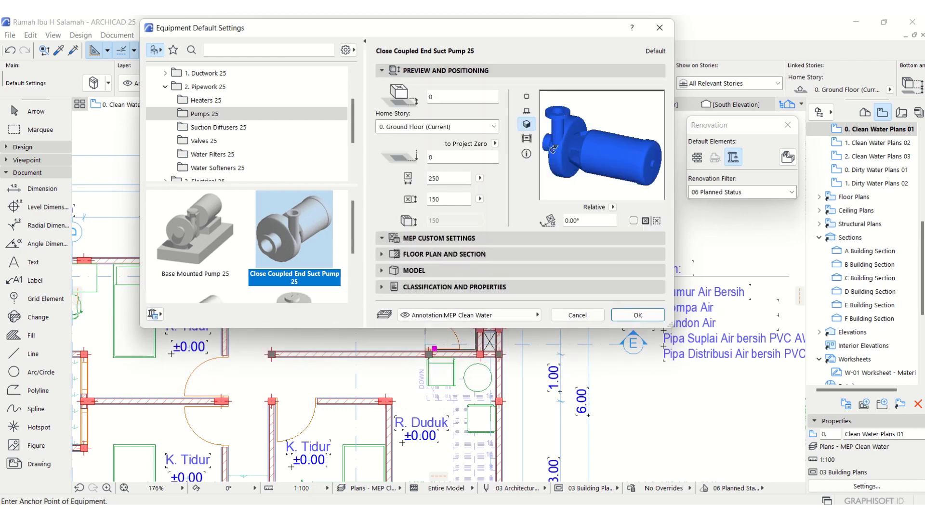
{"action": "left_click", "coordinate": [494, 238]}
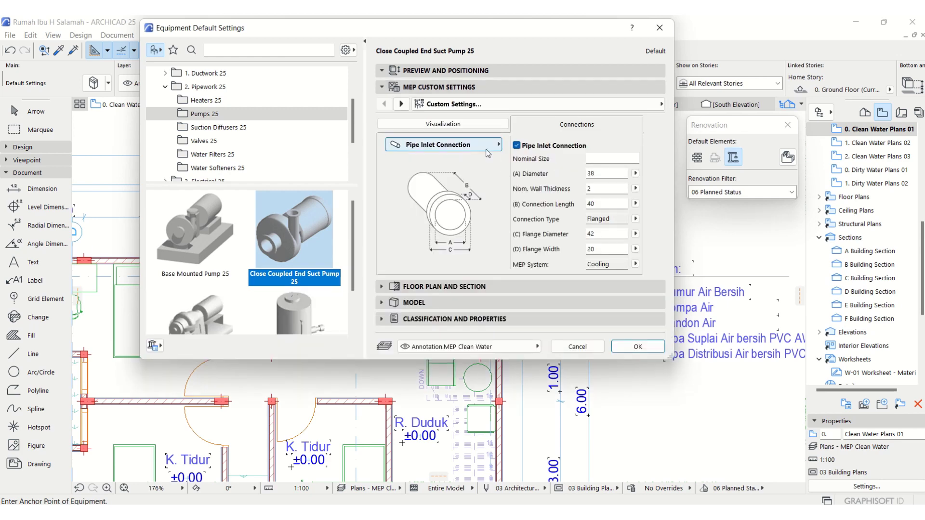
{"action": "left_click", "coordinate": [446, 72]}
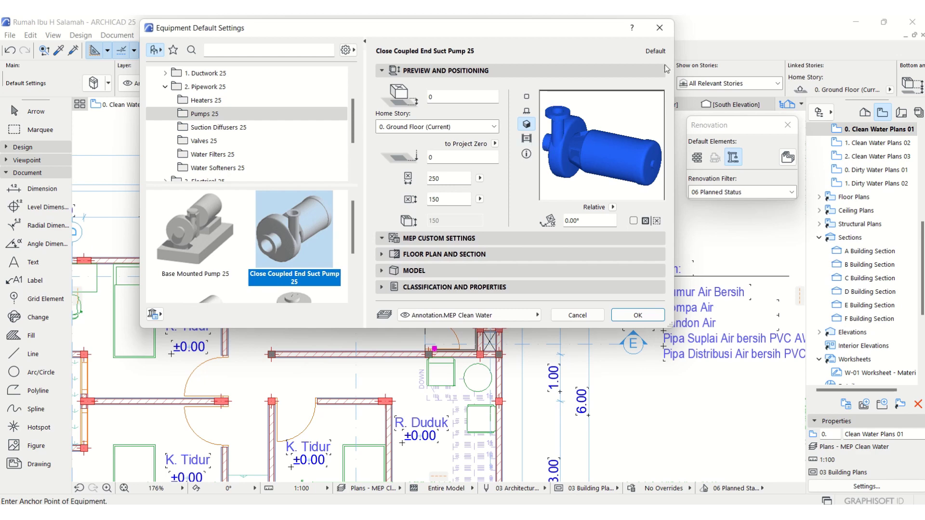
{"action": "left_click", "coordinate": [463, 238]}
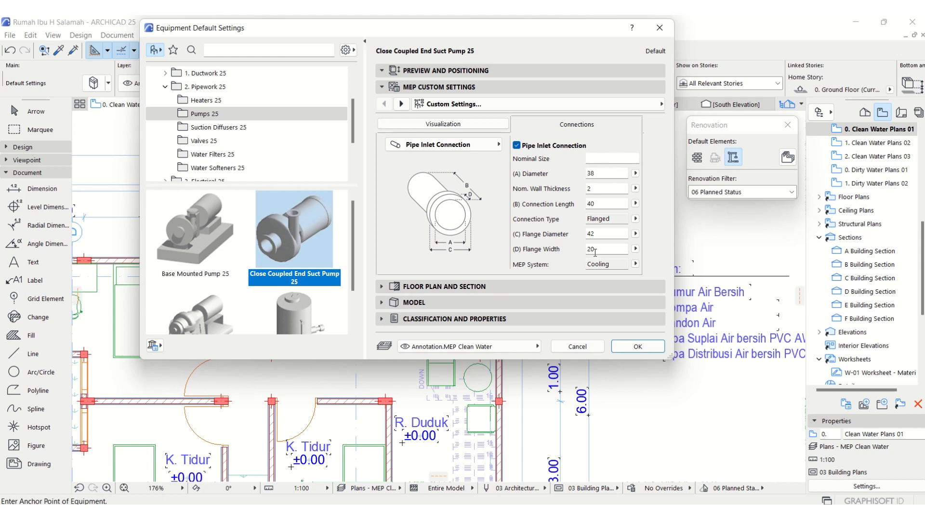
Set the pump's pipe outlet connection diameter to 37.5
{"action": "left_click", "coordinate": [467, 145]}
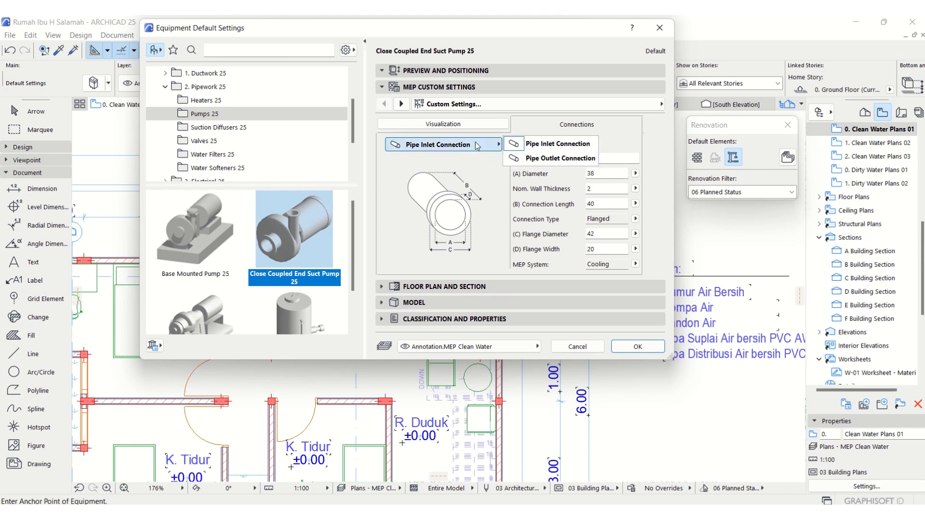
{"action": "left_click", "coordinate": [531, 159]}
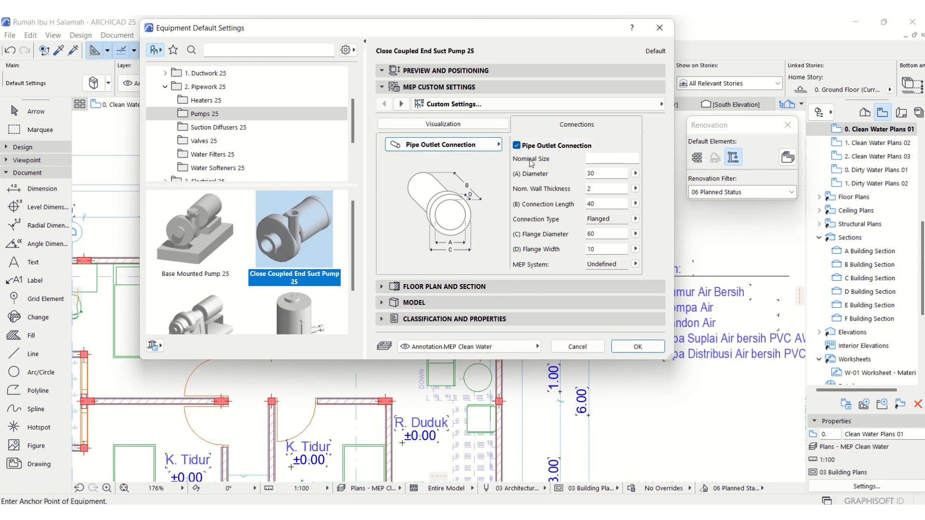
{"action": "double_click", "coordinate": [604, 173]}
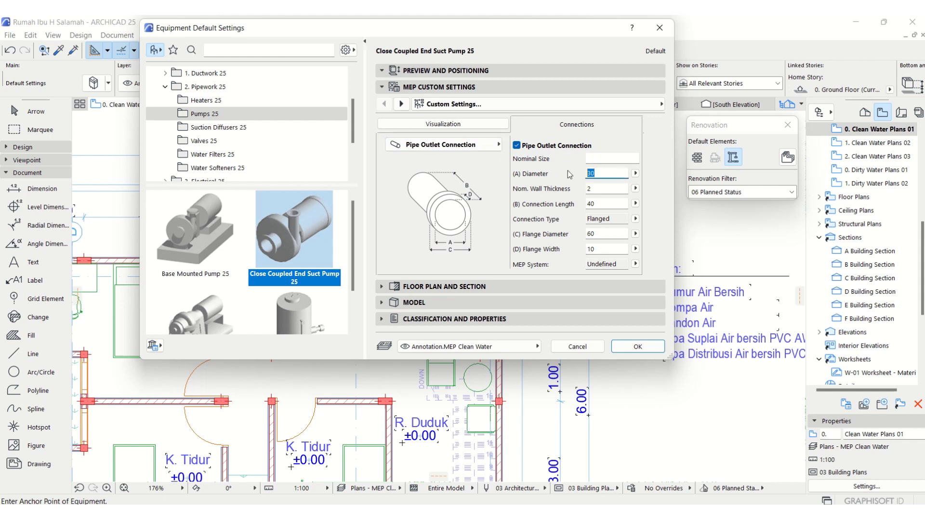
{"action": "type", "text": "37.5"}
{"action": "key", "text": "Return"}
Set the pipe outlet's flange diameter to 42, flange width to 20 and MEP system to Cooling
{"action": "double_click", "coordinate": [615, 233]}
{"action": "type", "text": "42"}
{"action": "key", "text": "Tab"}
{"action": "type", "text": "20"}
{"action": "key", "text": "Return"}
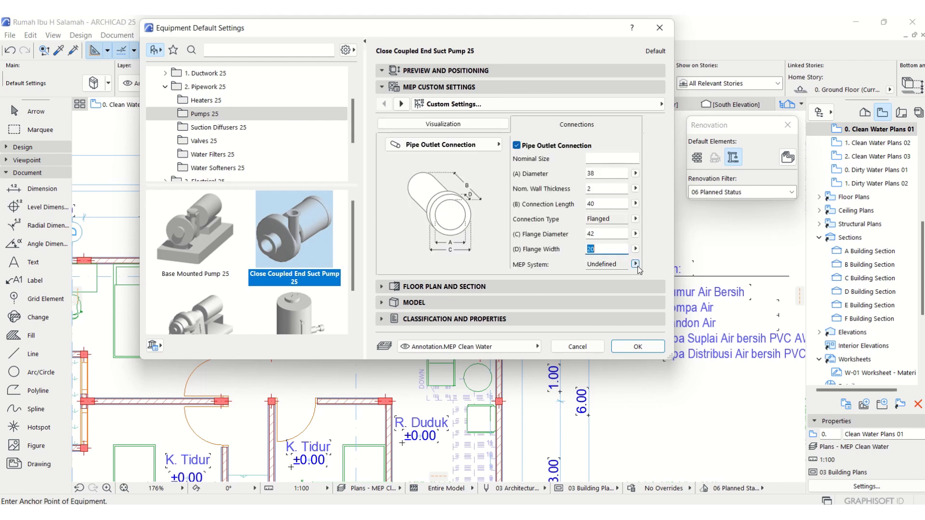
{"action": "left_click", "coordinate": [635, 264]}
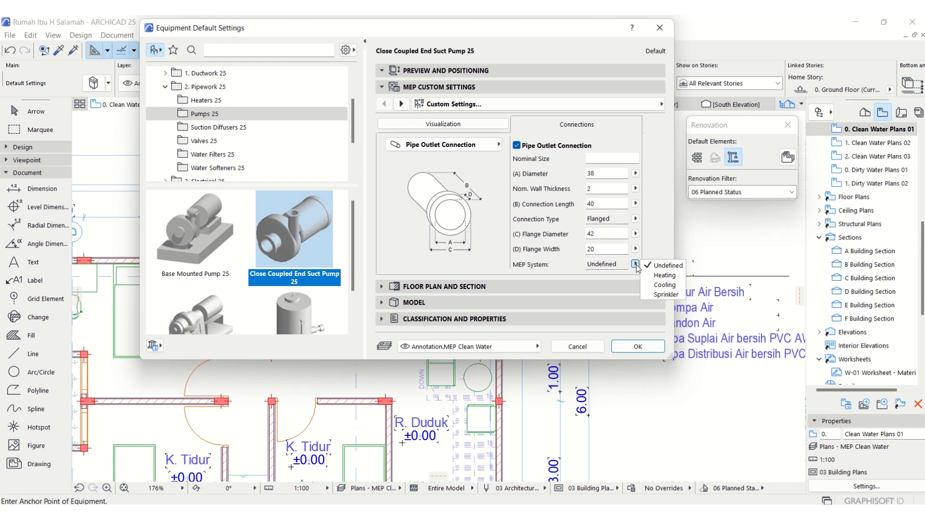
{"action": "left_click", "coordinate": [665, 292]}
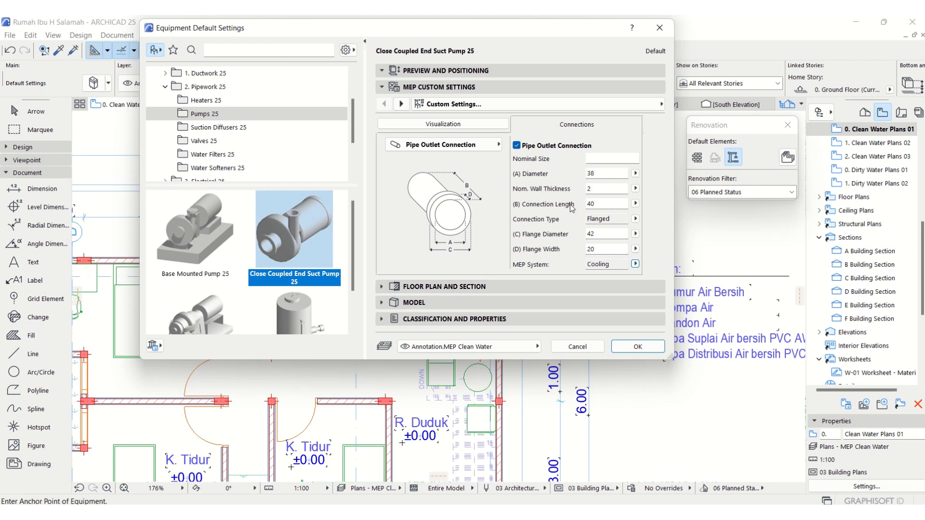
Check the pump's 3D preview, assign the pump to the MEP - 3D layer and accept the equipment settings
{"action": "left_click", "coordinate": [449, 70]}
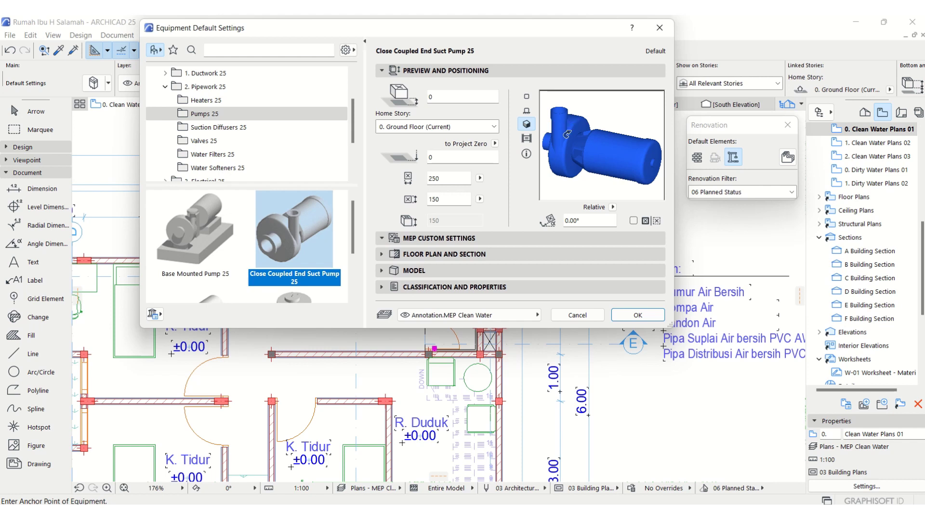
{"action": "left_click", "coordinate": [460, 238]}
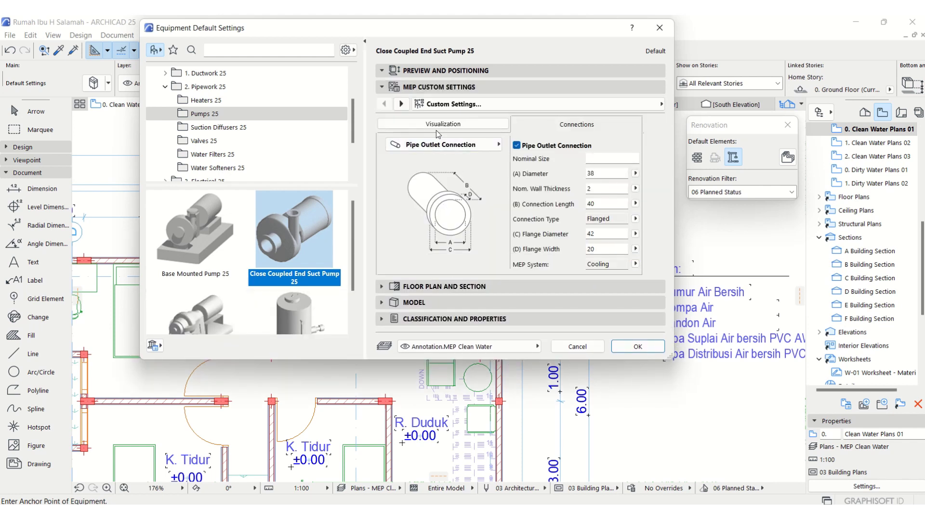
{"action": "left_click", "coordinate": [430, 72]}
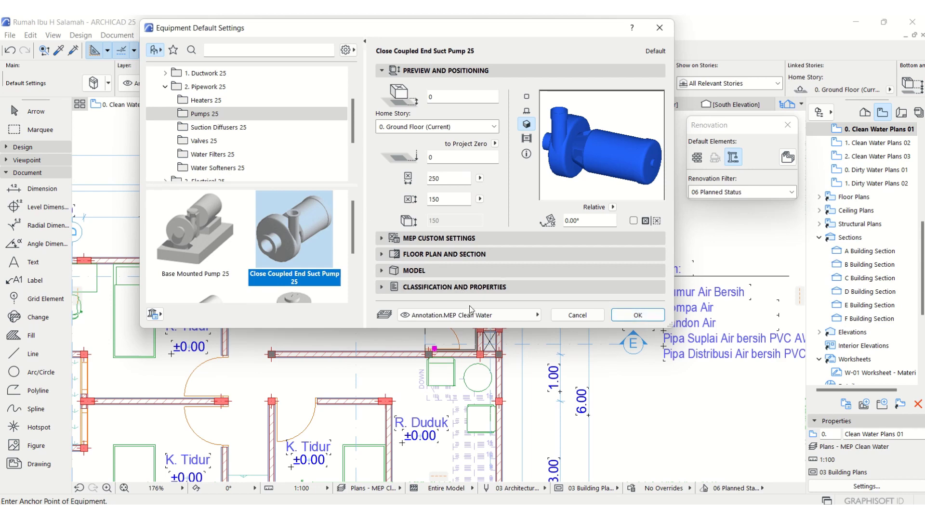
{"action": "left_click", "coordinate": [514, 316]}
{"action": "scroll", "coordinate": [649, 367], "scroll_direction": "down", "scroll_amount": 4}
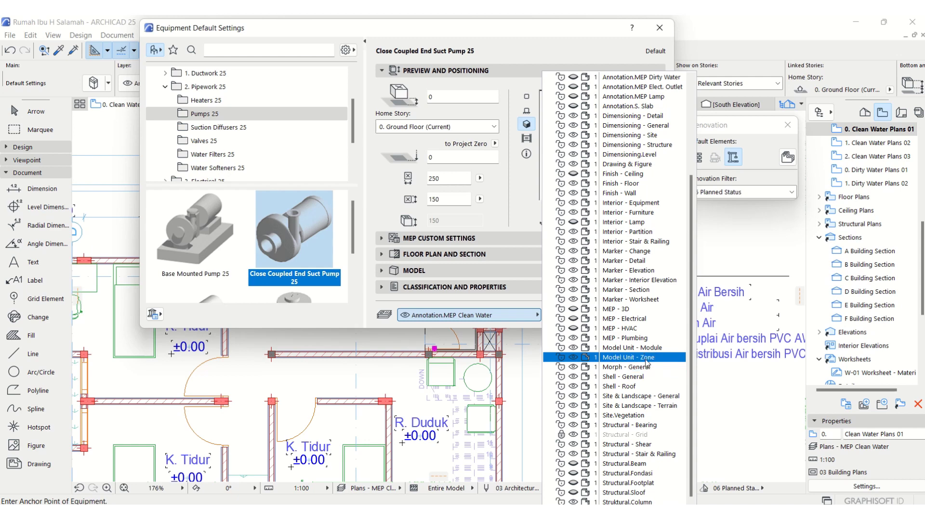
{"action": "left_click", "coordinate": [620, 310]}
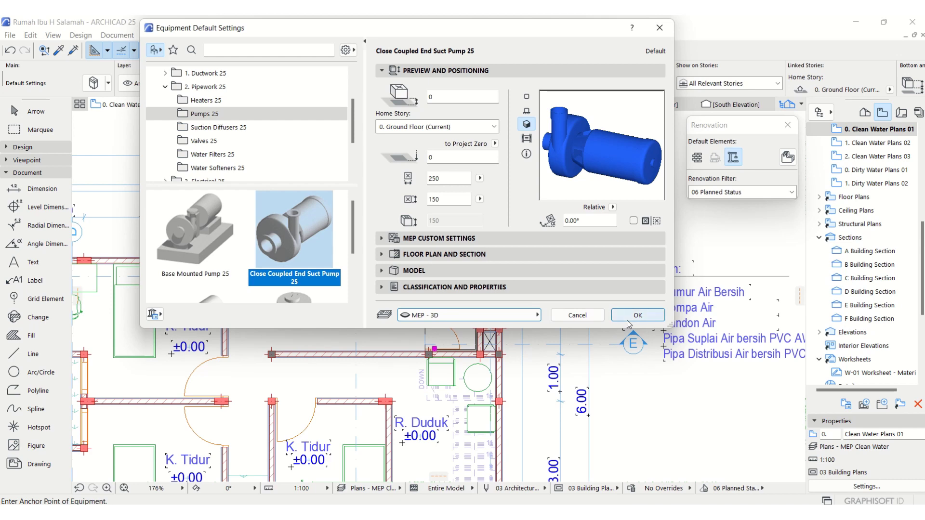
{"action": "left_click", "coordinate": [637, 315]}
Place the pump over the kitchen sink in the ground floor plan, making the hidden MEP - 3D layer visible
{"action": "scroll", "coordinate": [408, 300], "scroll_direction": "up", "scroll_amount": 5}
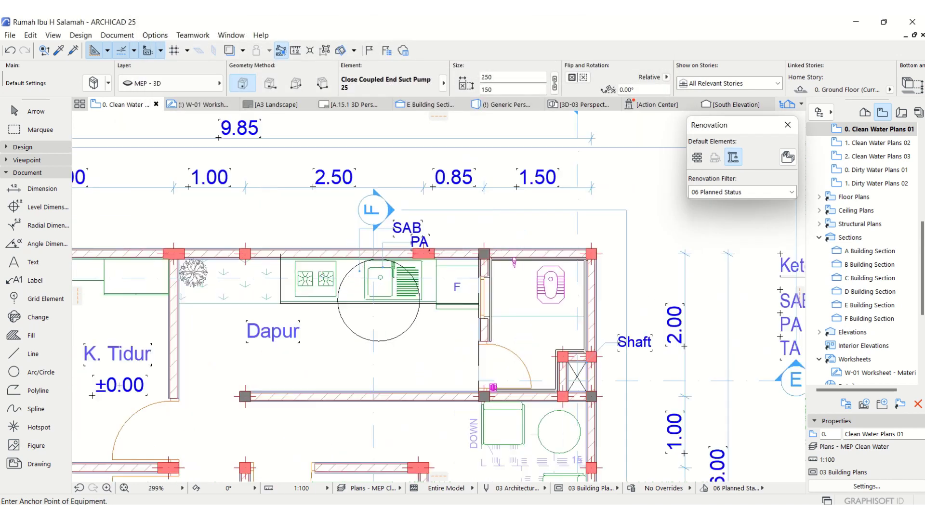
{"action": "left_click", "coordinate": [402, 294]}
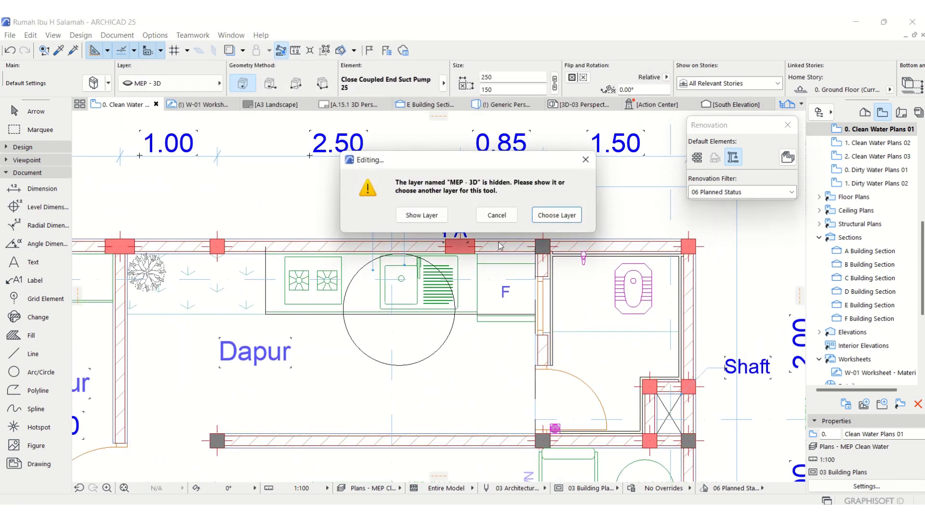
{"action": "left_click", "coordinate": [421, 216]}
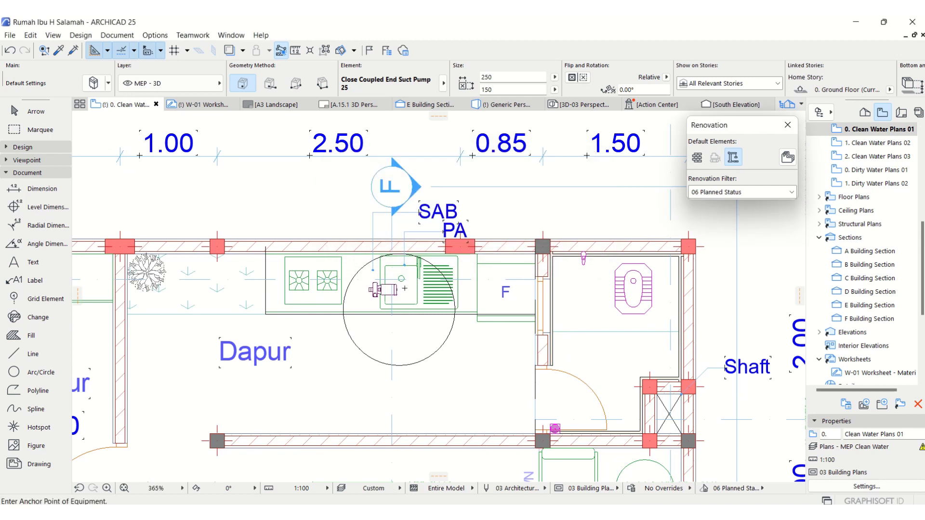
Move the placed pump horizontally onto the vertical line of section F at the kitchen sink
{"action": "left_click", "coordinate": [376, 290]}
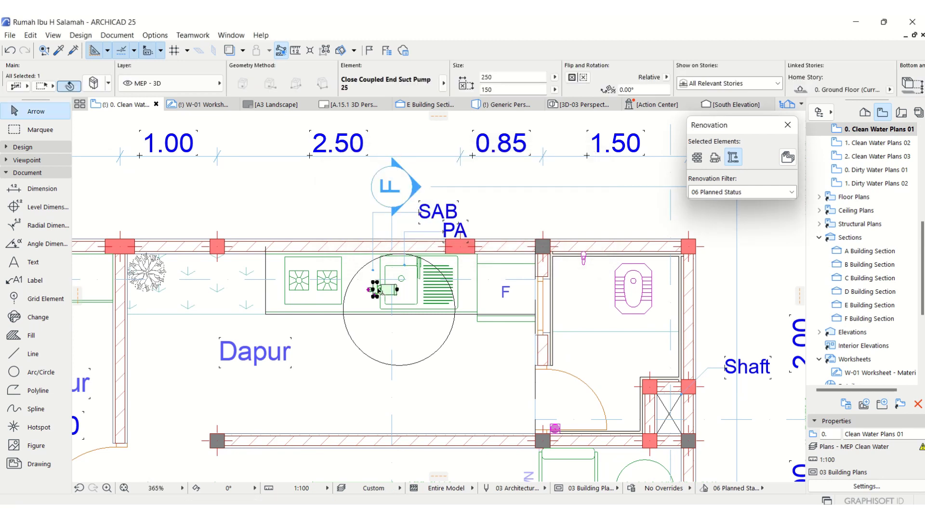
{"action": "key", "text": "ctrl+d"}
{"action": "left_click", "coordinate": [377, 290]}
{"action": "left_click", "coordinate": [391, 291]}
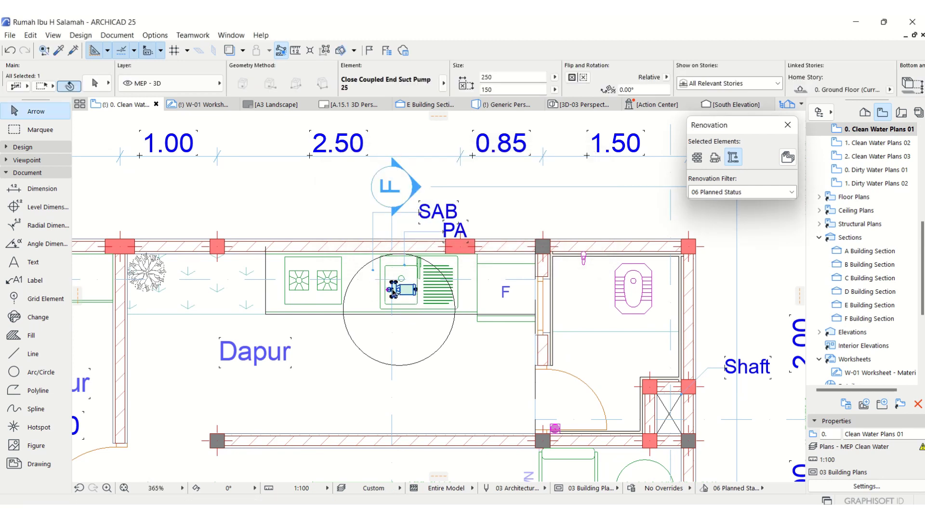
Move the pump straight up along the section F line towards the sink's upper edge
{"action": "scroll", "coordinate": [394, 291], "scroll_direction": "up", "scroll_amount": 5}
{"action": "scroll", "coordinate": [400, 295], "scroll_direction": "up", "scroll_amount": 1}
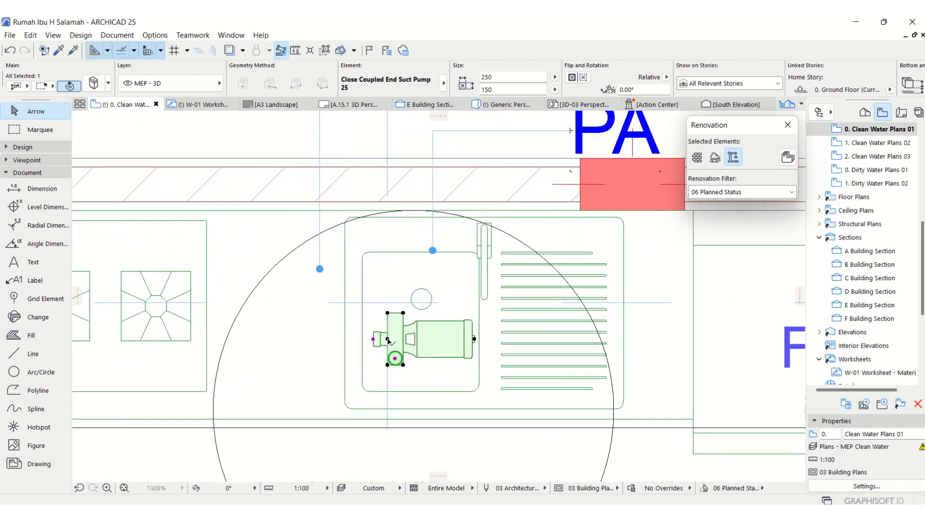
{"action": "key", "text": "ctrl+d"}
{"action": "left_click", "coordinate": [387, 339]}
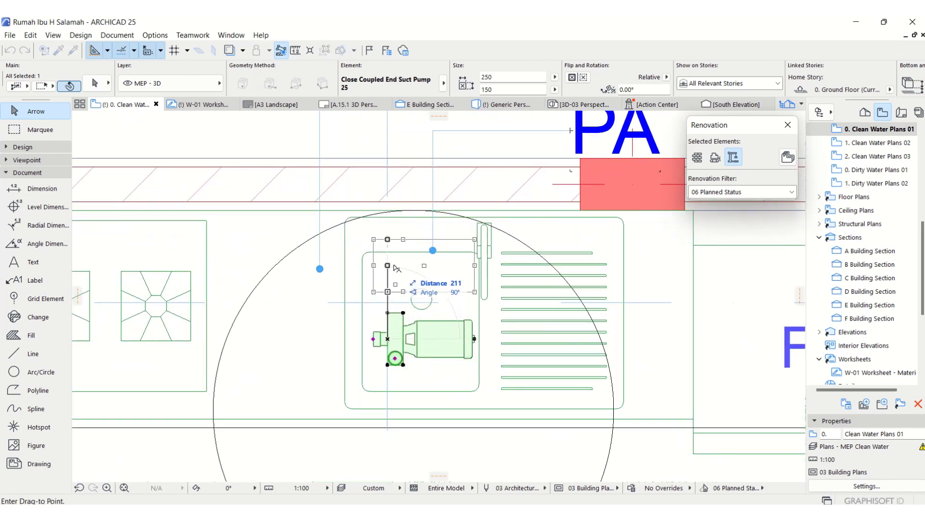
{"action": "left_click", "coordinate": [398, 284]}
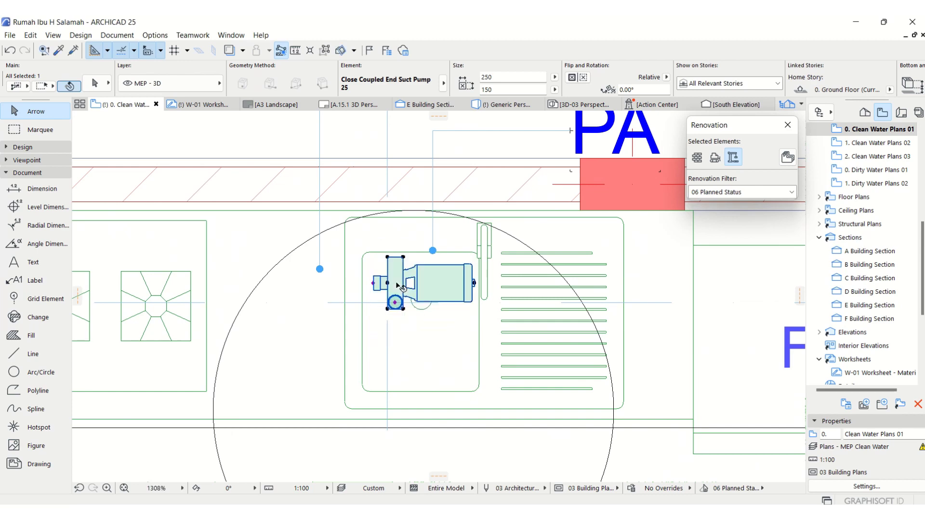
{"action": "key", "text": "Escape"}
Review the pump's position in the plan and open the E Building Section at the ground floor kitchen
{"action": "scroll", "coordinate": [403, 291], "scroll_direction": "down", "scroll_amount": 5}
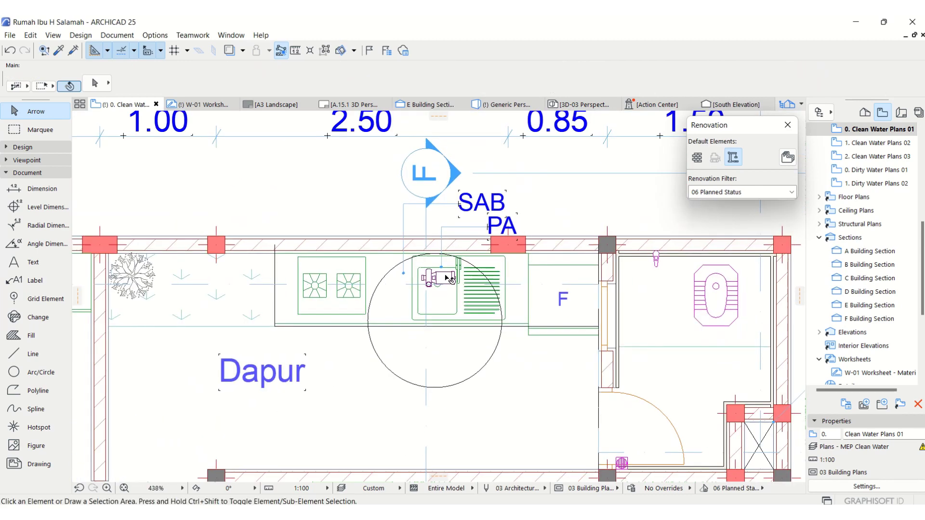
{"action": "scroll", "coordinate": [447, 278], "scroll_direction": "up", "scroll_amount": 2}
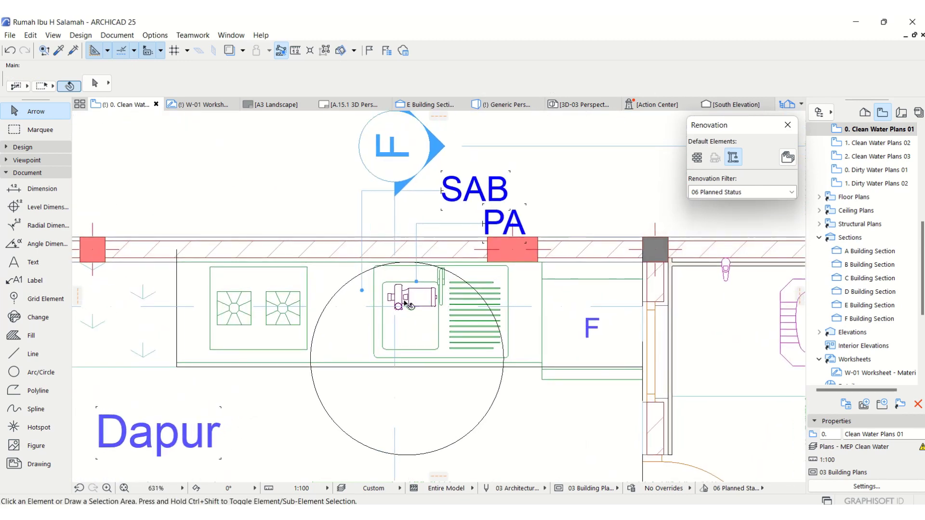
{"action": "scroll", "coordinate": [391, 300], "scroll_direction": "up", "scroll_amount": 2}
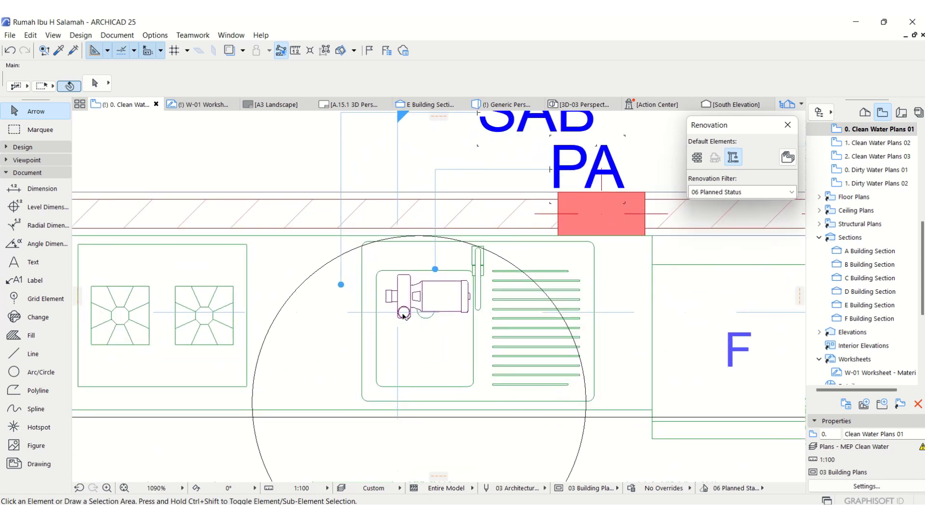
{"action": "scroll", "coordinate": [308, 265], "scroll_direction": "down", "scroll_amount": 1}
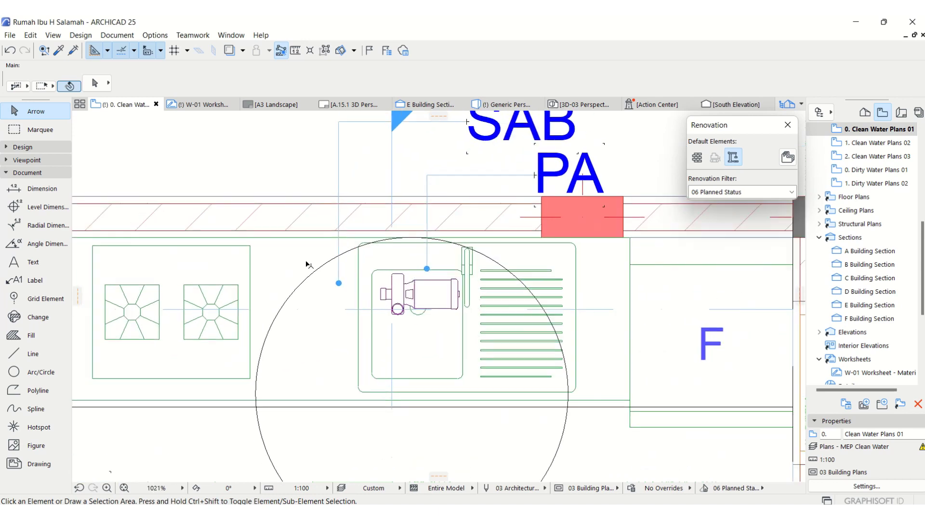
{"action": "scroll", "coordinate": [337, 275], "scroll_direction": "down", "scroll_amount": 2}
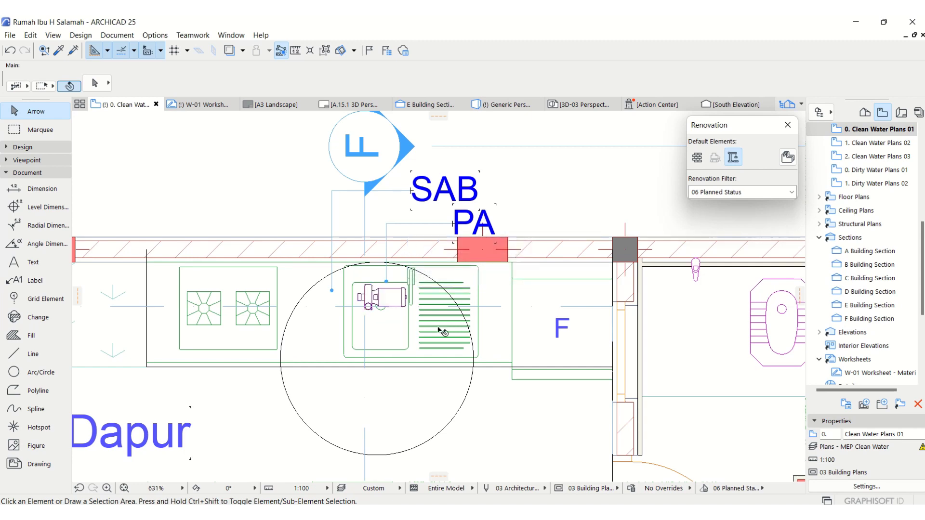
{"action": "scroll", "coordinate": [442, 314], "scroll_direction": "down", "scroll_amount": 5}
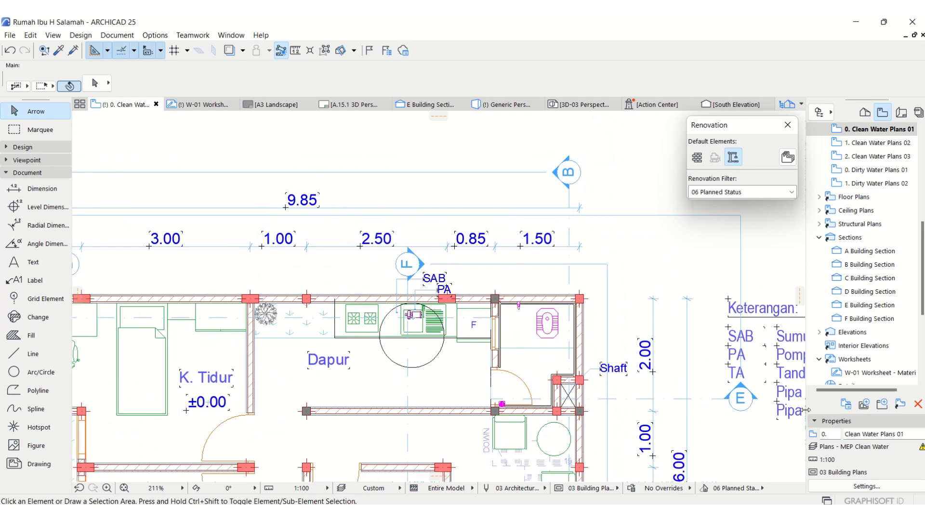
{"action": "double_click", "coordinate": [869, 305]}
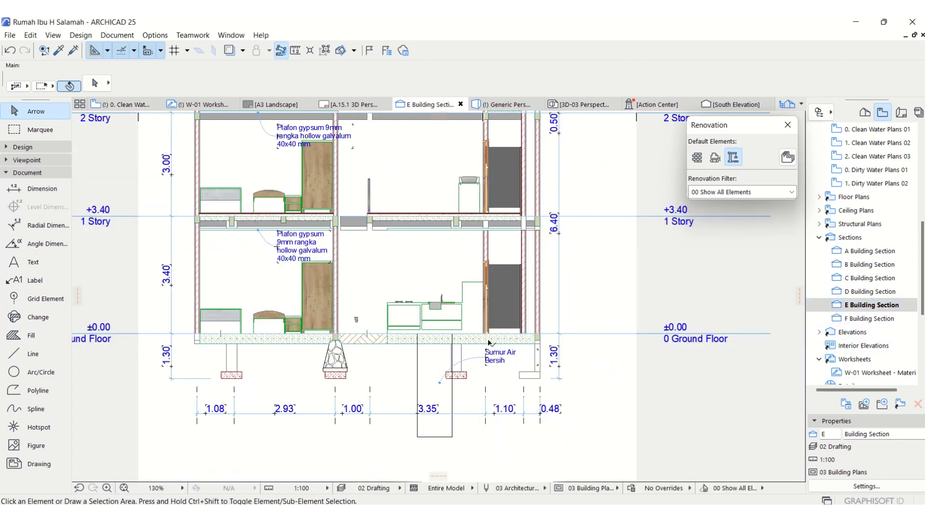
{"action": "scroll", "coordinate": [461, 327], "scroll_direction": "up", "scroll_amount": 4}
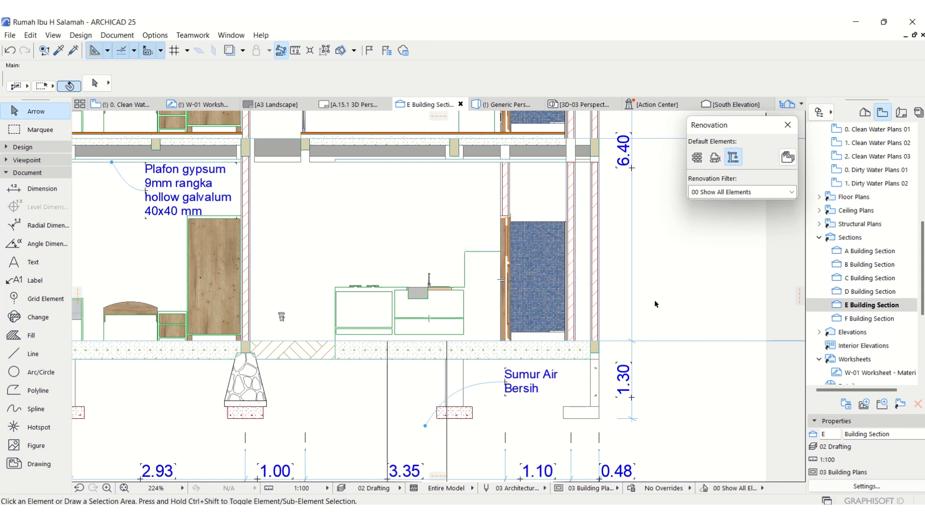
Apply the 3D MEP layer combination to the E Building Section
{"action": "key", "text": "ctrl+l"}
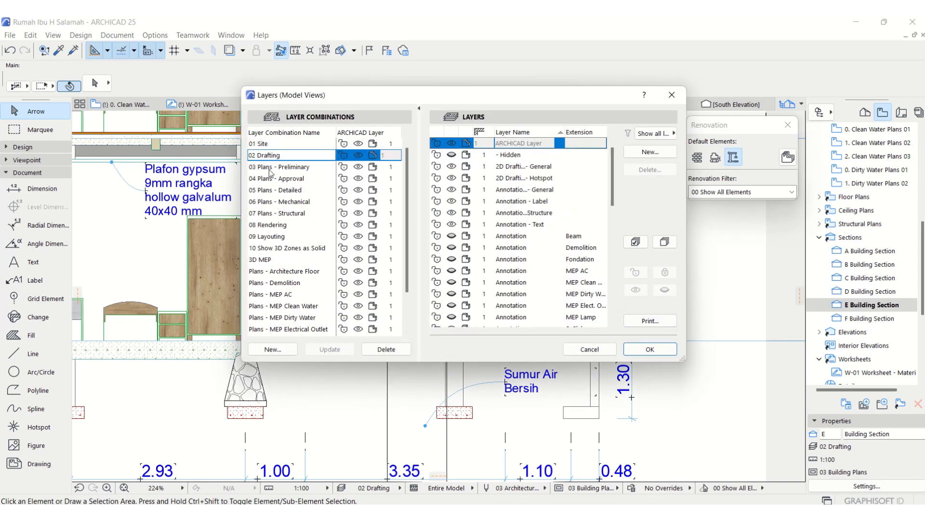
{"action": "left_click", "coordinate": [295, 260]}
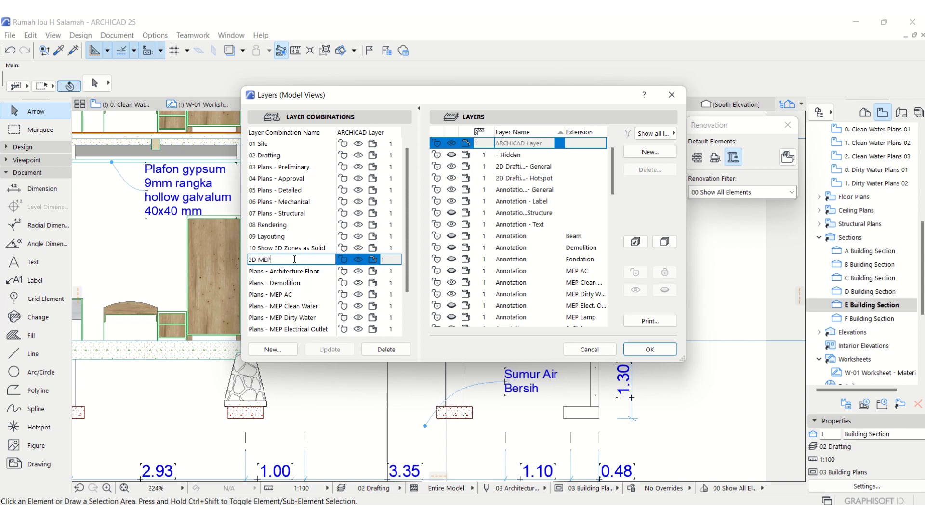
{"action": "left_click", "coordinate": [650, 349]}
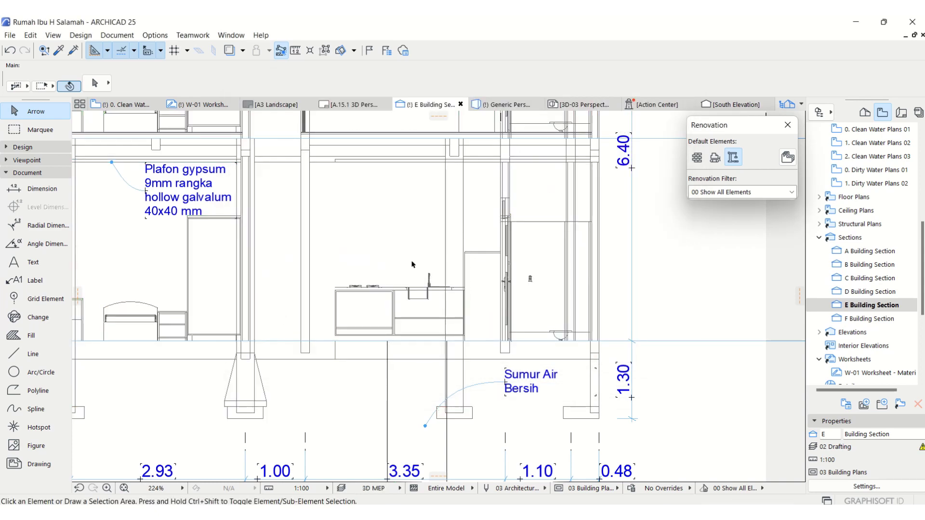
Keep 02 Drafting as the layer combination in the E Building Section's view settings and restore the saved view
{"action": "left_click", "coordinate": [864, 487]}
{"action": "left_click", "coordinate": [468, 179]}
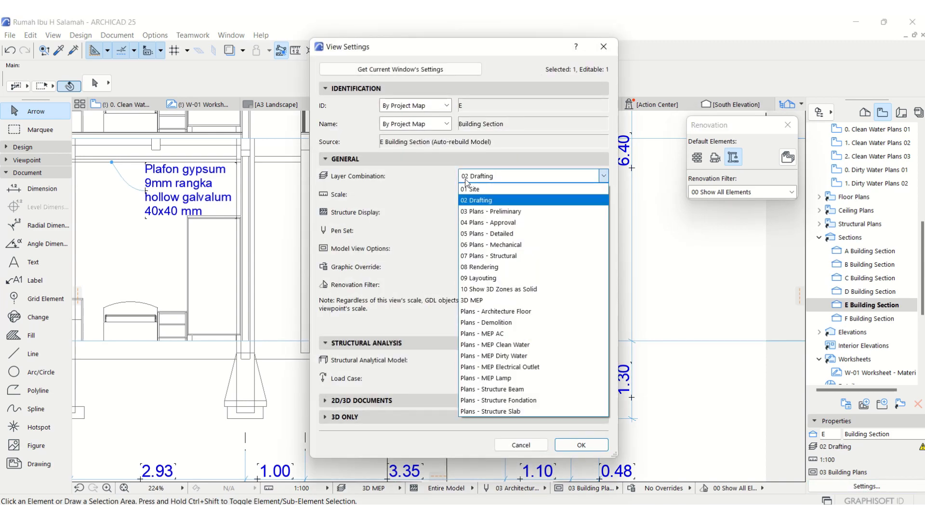
{"action": "left_click", "coordinate": [467, 184]}
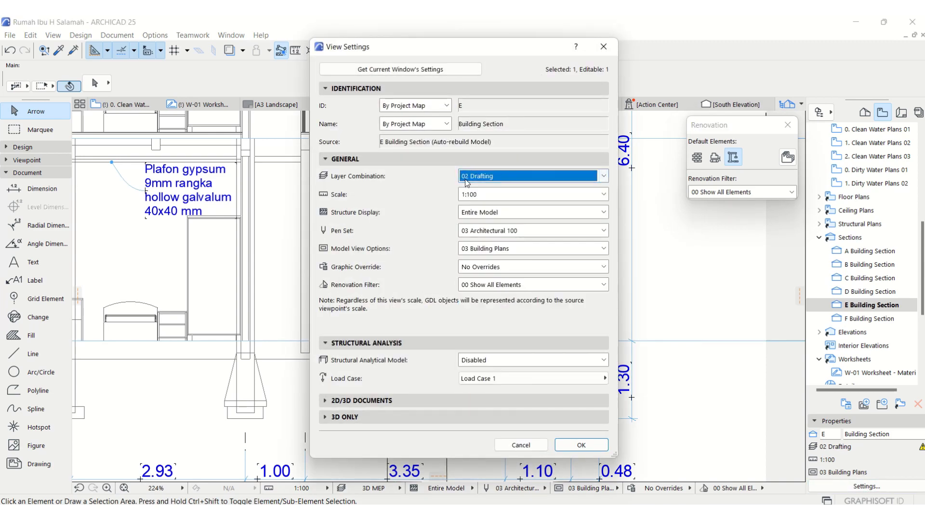
{"action": "left_click", "coordinate": [864, 308]}
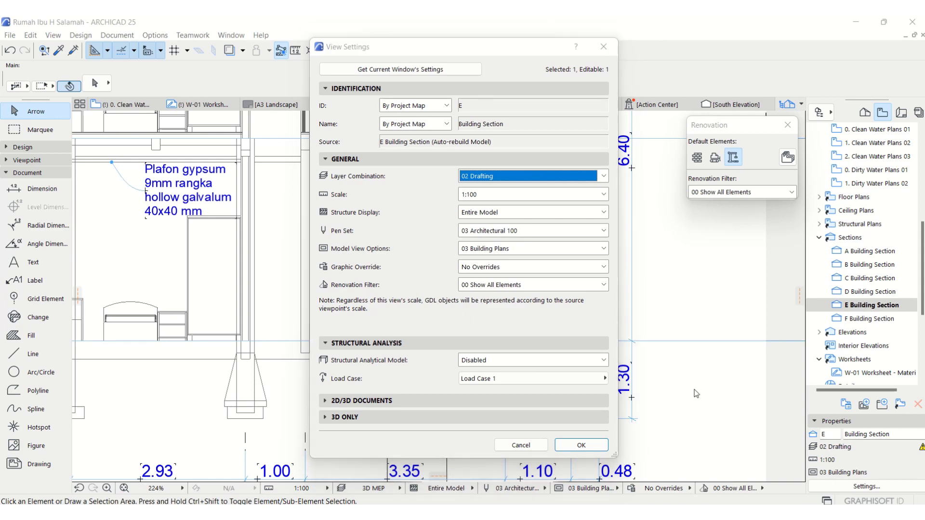
{"action": "left_click", "coordinate": [573, 446]}
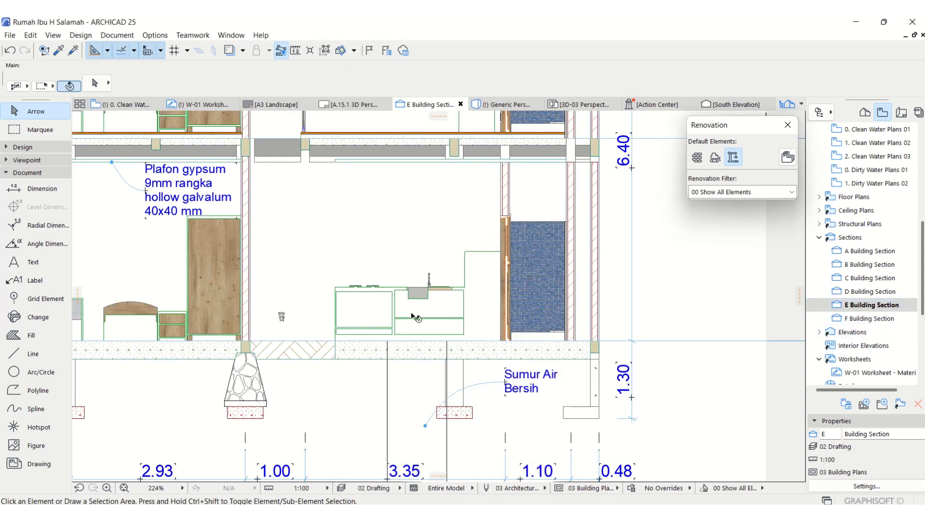
{"action": "scroll", "coordinate": [395, 330], "scroll_direction": "up", "scroll_amount": 2}
{"action": "scroll", "coordinate": [447, 265], "scroll_direction": "down", "scroll_amount": 2}
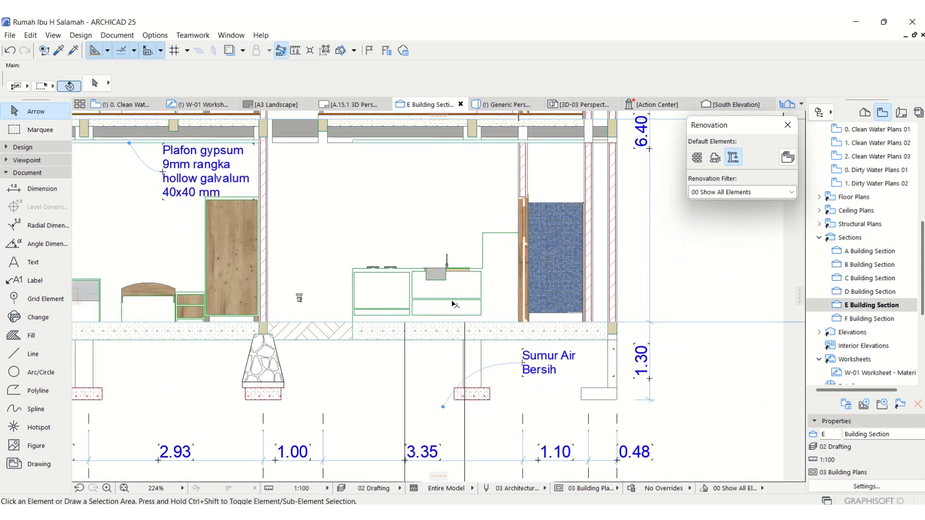
Hide the Interior - Furniture layer in the 02 Drafting layer combination
{"action": "key", "text": "ctrl+l"}
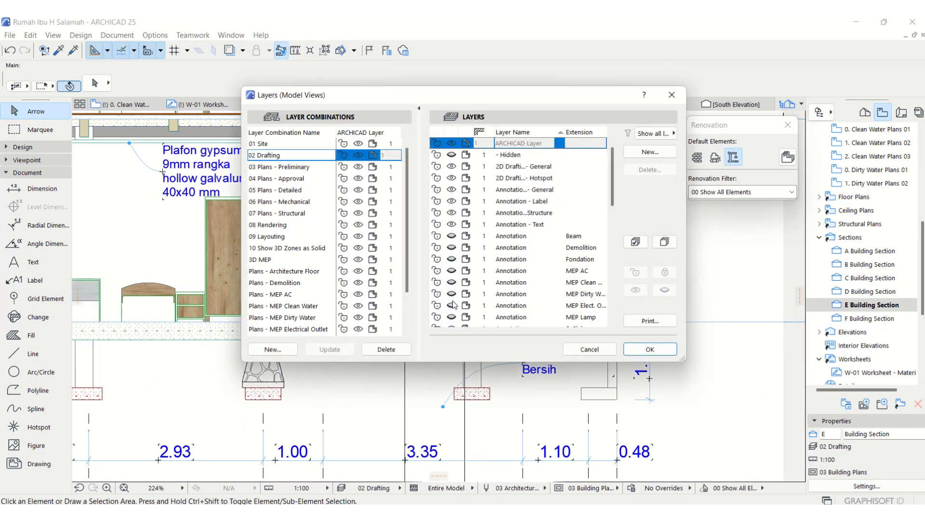
{"action": "scroll", "coordinate": [477, 255], "scroll_direction": "down", "scroll_amount": 4}
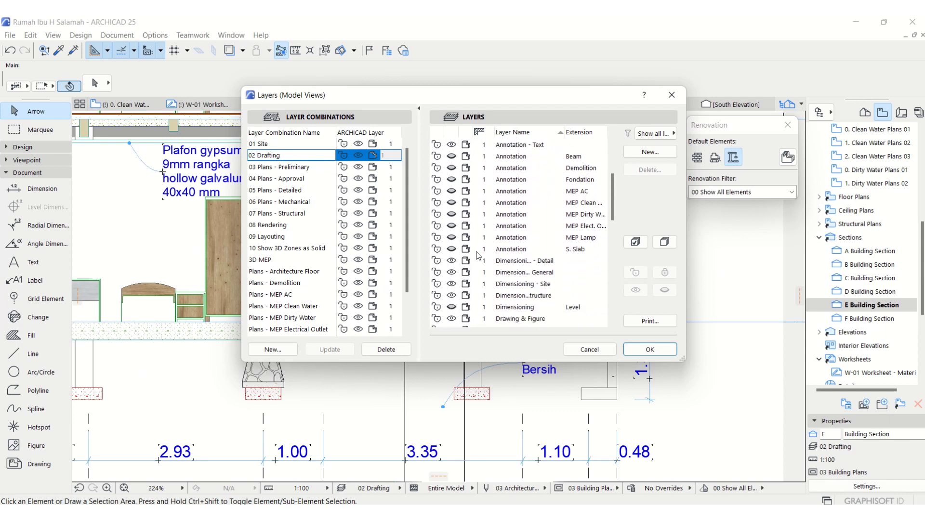
{"action": "scroll", "coordinate": [477, 256], "scroll_direction": "down", "scroll_amount": 1}
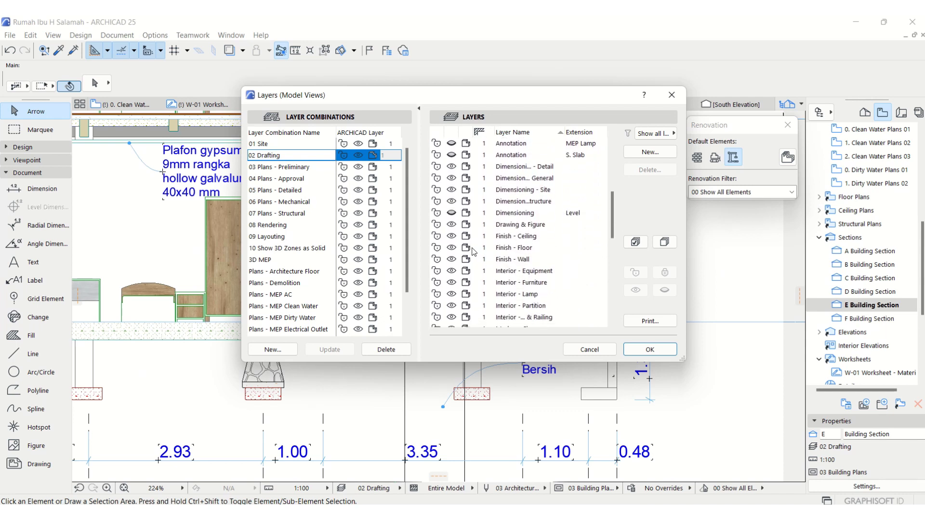
{"action": "left_click", "coordinate": [452, 283]}
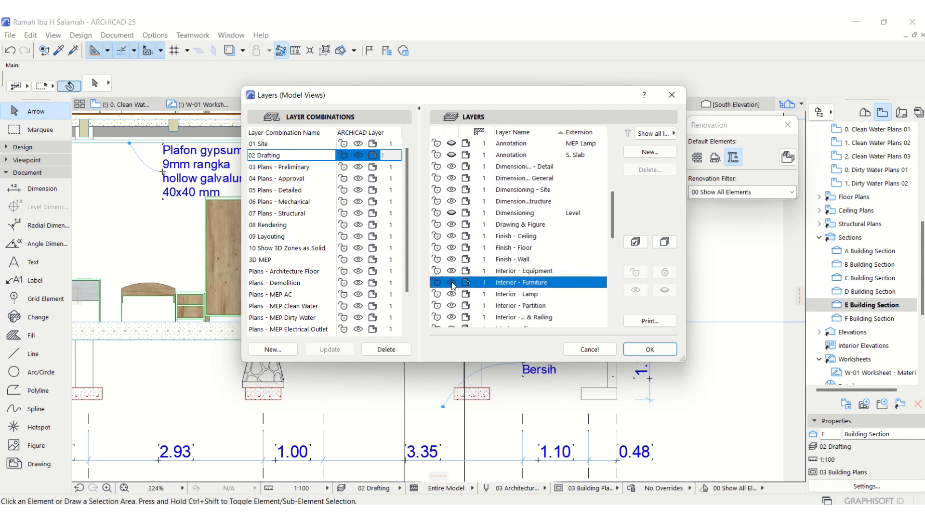
{"action": "left_click", "coordinate": [629, 350]}
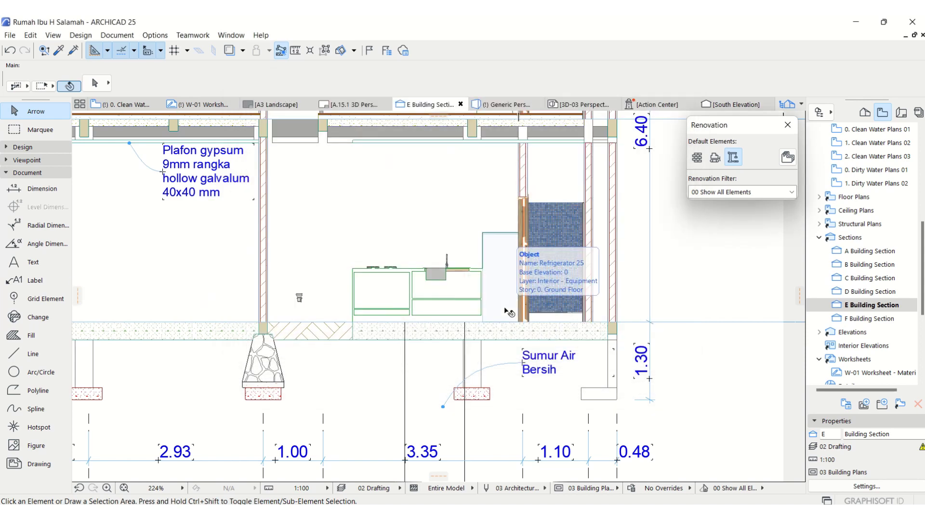
Check which layer the kitchen base cabinet uses, then hide Interior - Equipment and update the 02 Drafting layer combination
{"action": "left_click", "coordinate": [460, 291]}
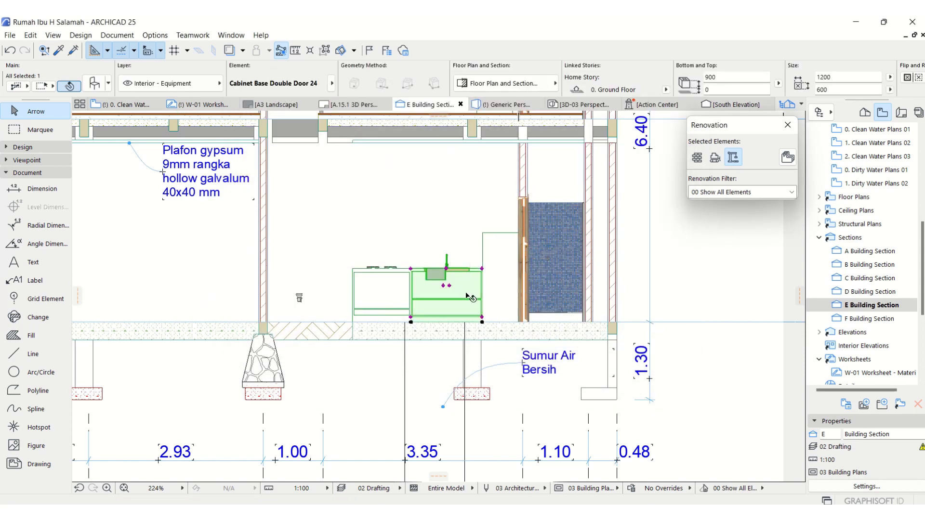
{"action": "left_click", "coordinate": [641, 281]}
{"action": "key", "text": "ctrl+l"}
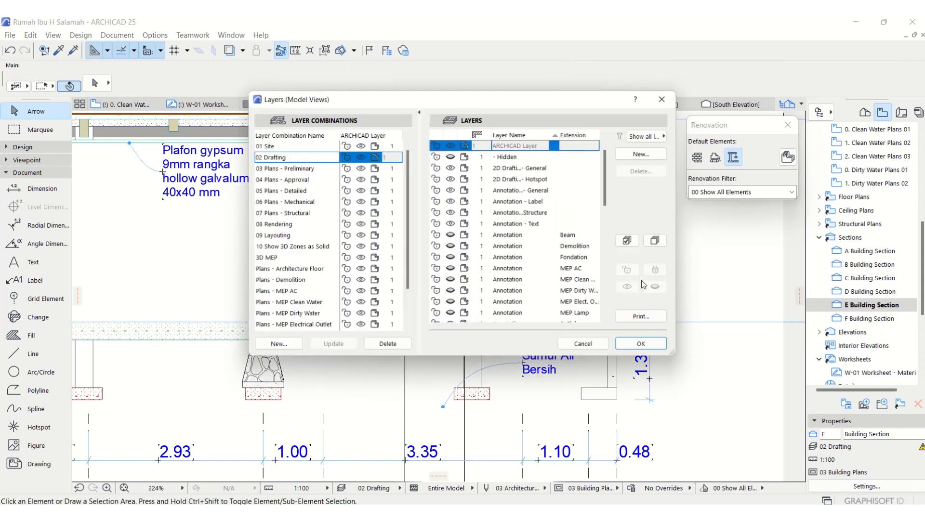
{"action": "scroll", "coordinate": [532, 275], "scroll_direction": "down", "scroll_amount": 8}
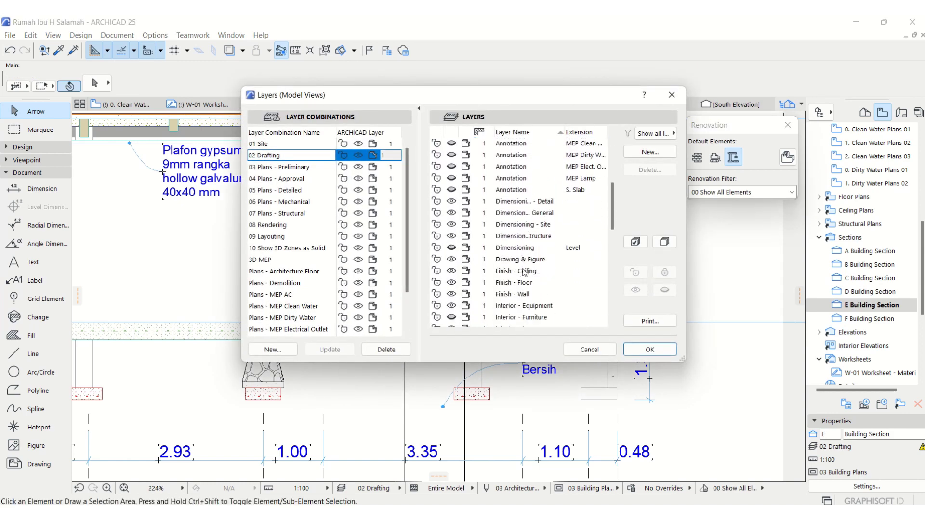
{"action": "left_click", "coordinate": [449, 237]}
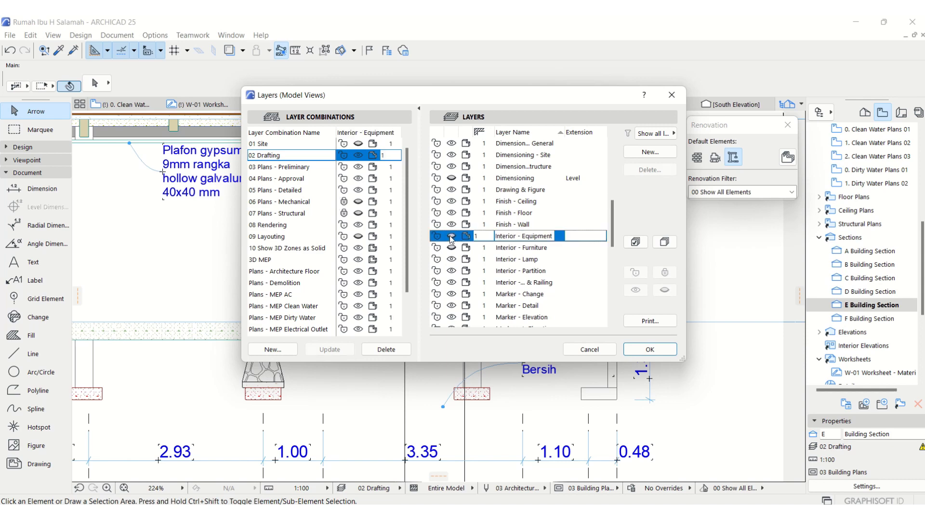
{"action": "left_click", "coordinate": [329, 349]}
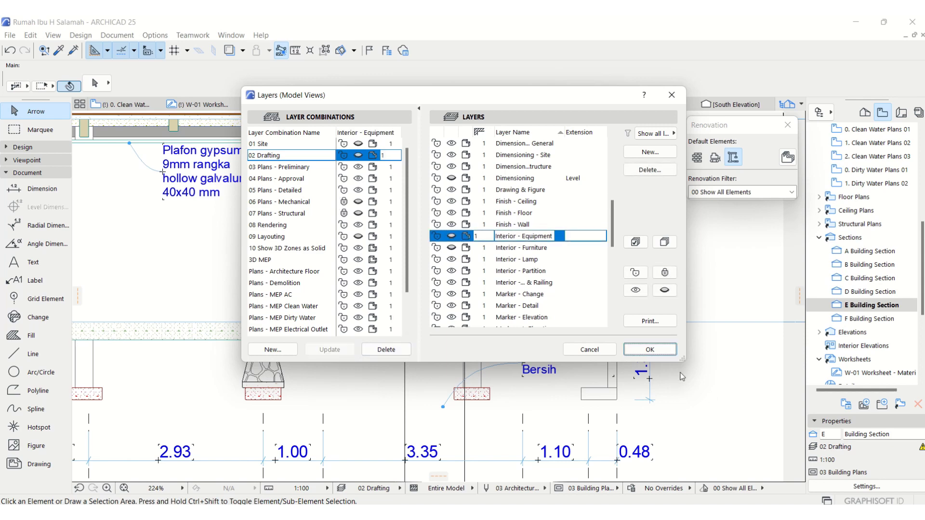
{"action": "left_click", "coordinate": [653, 352]}
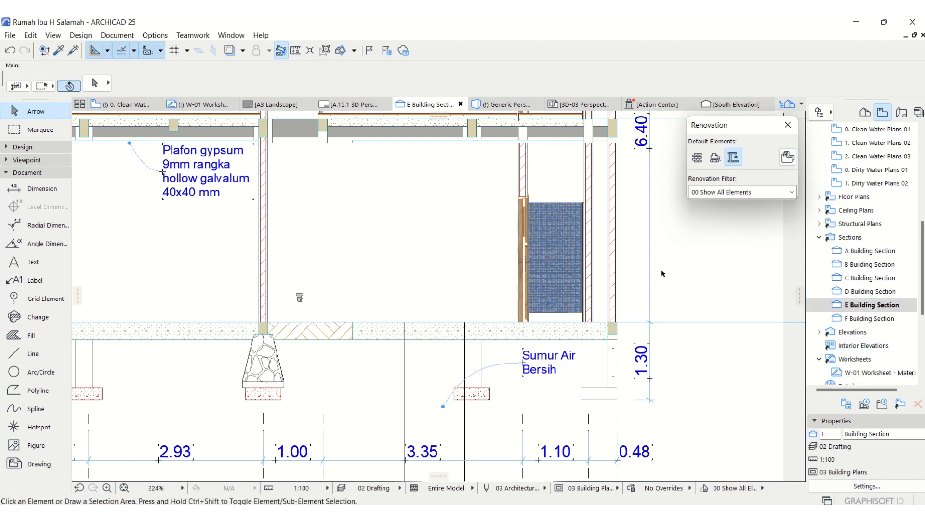
Show the MEP - 3D layer and update the 02 Drafting layer combination with it
{"action": "left_click", "coordinate": [128, 38]}
{"action": "mouse_move", "coordinate": [126, 67]}
{"action": "mouse_move", "coordinate": [321, 97]}
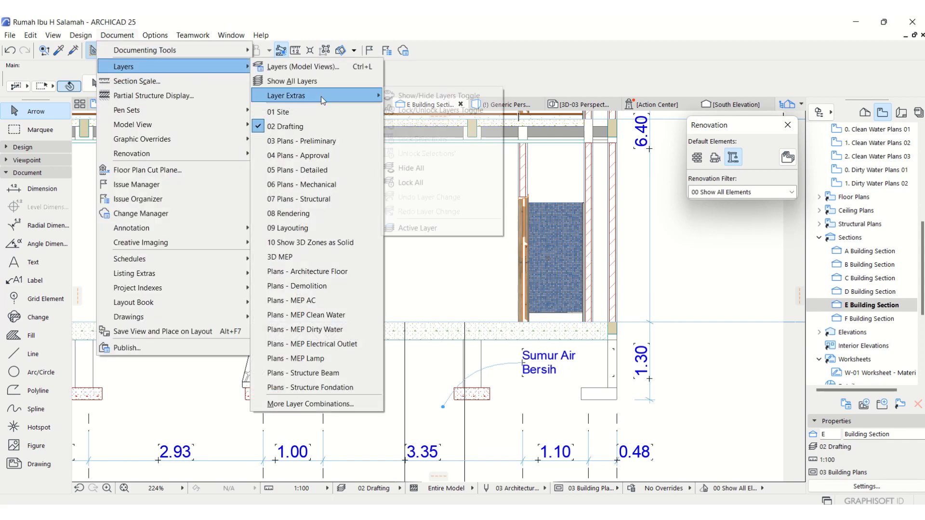
{"action": "left_click", "coordinate": [312, 66]}
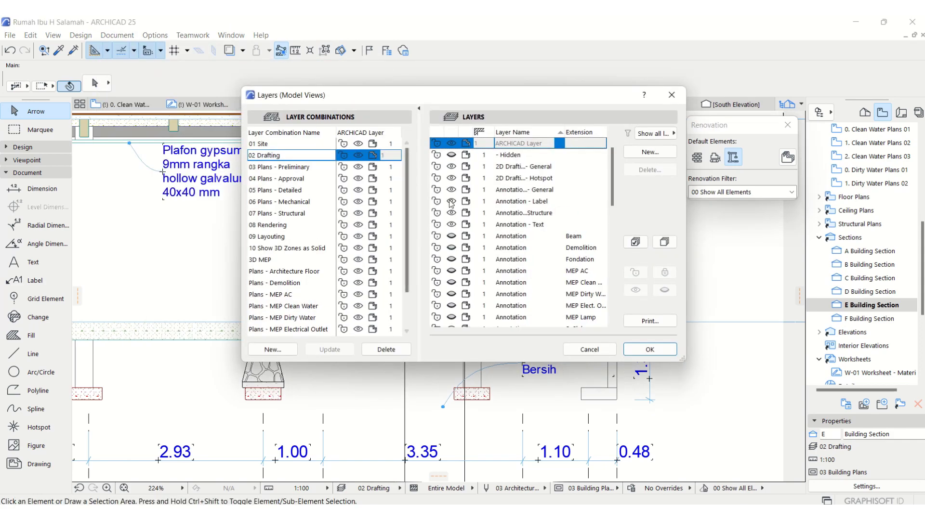
{"action": "scroll", "coordinate": [522, 272], "scroll_direction": "down", "scroll_amount": 5}
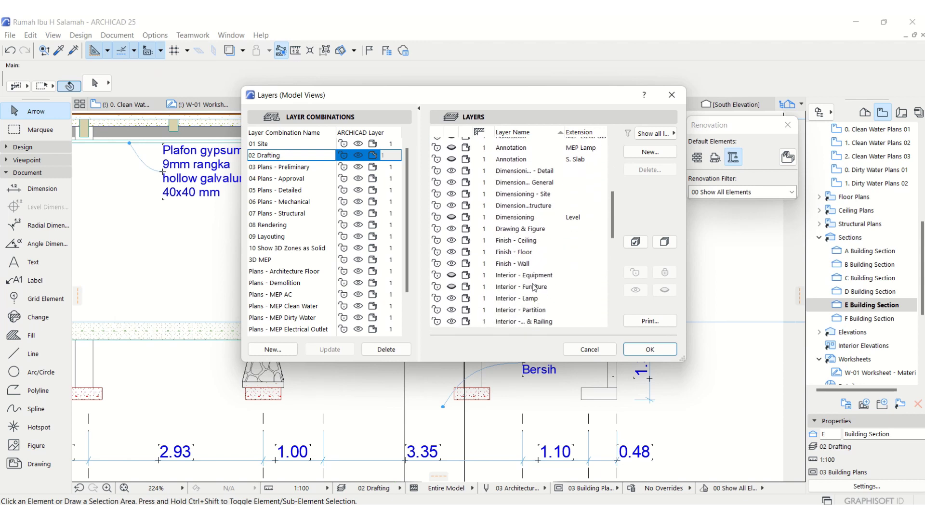
{"action": "scroll", "coordinate": [533, 287], "scroll_direction": "down", "scroll_amount": 2}
{"action": "scroll", "coordinate": [534, 288], "scroll_direction": "down", "scroll_amount": 3}
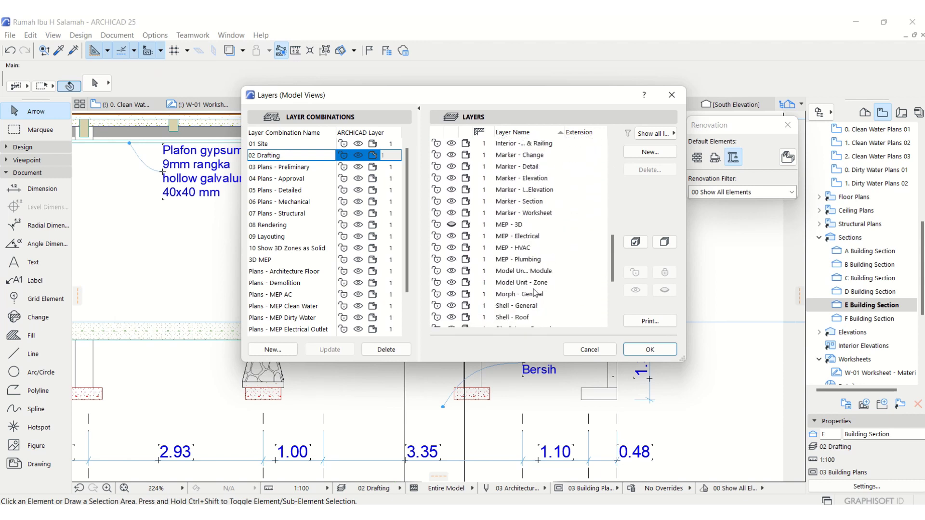
{"action": "left_click", "coordinate": [452, 226]}
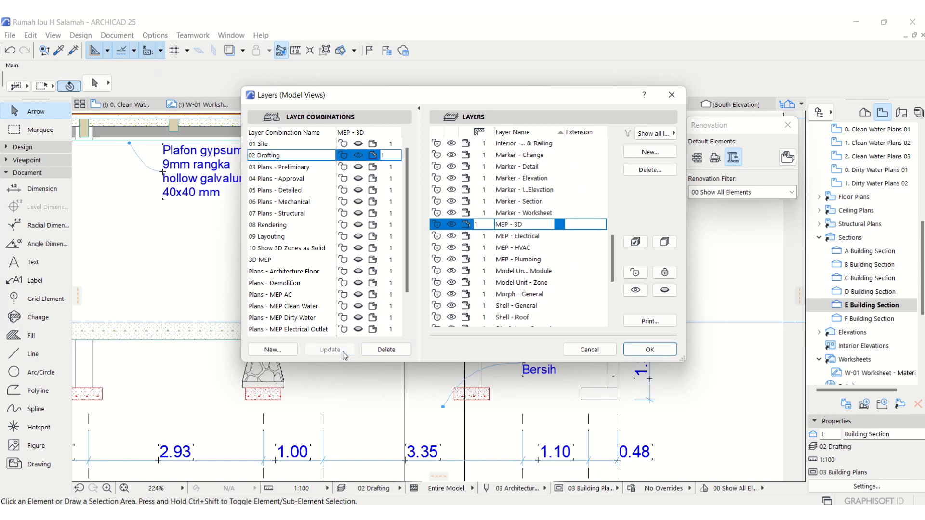
{"action": "left_click", "coordinate": [650, 349]}
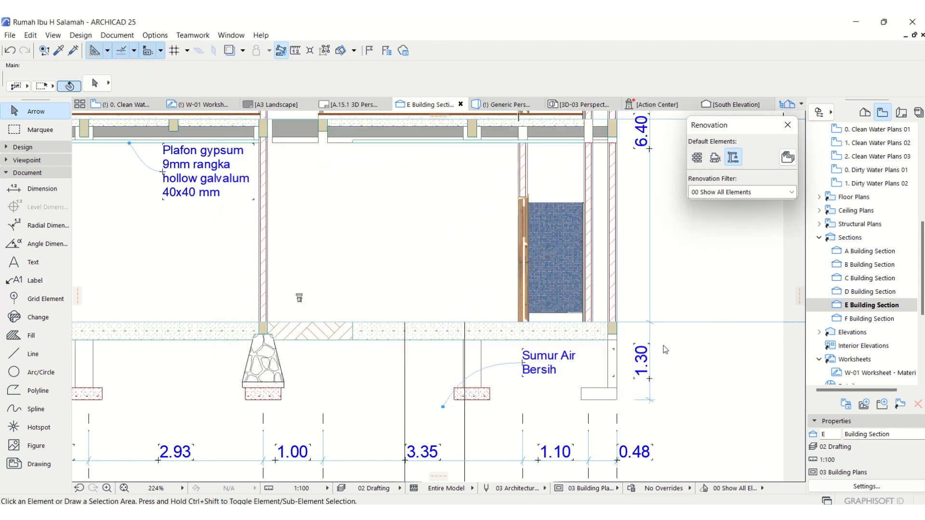
Move the pump straight up in the E Building Section so its base rests on the ground floor slab
{"action": "scroll", "coordinate": [414, 326], "scroll_direction": "up", "scroll_amount": 6}
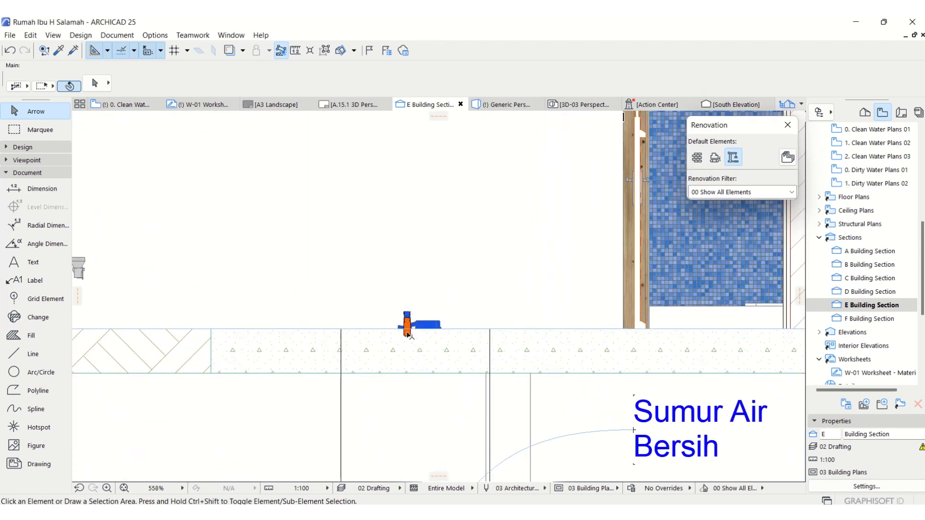
{"action": "left_click", "coordinate": [411, 327]}
{"action": "scroll", "coordinate": [410, 328], "scroll_direction": "up", "scroll_amount": 2}
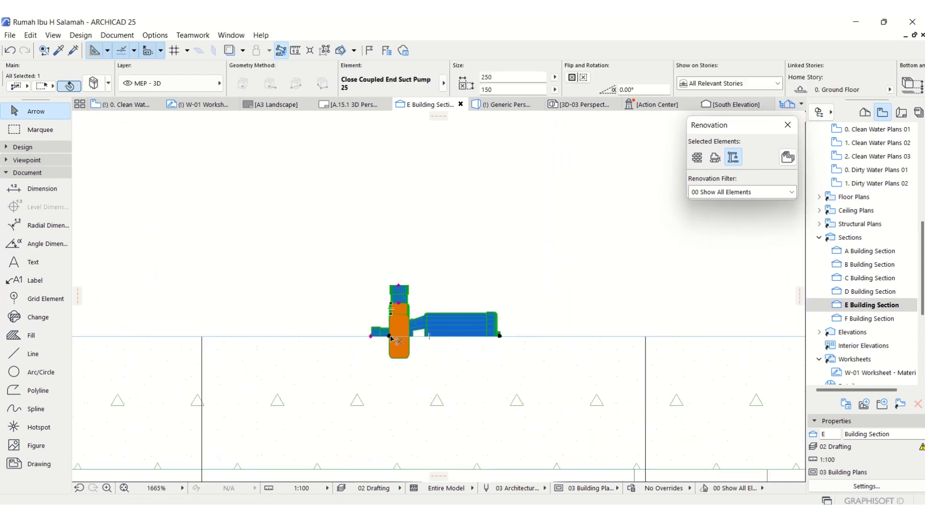
{"action": "left_click_drag", "start_coordinate": [391, 337], "coordinate": [392, 304]}
{"action": "key", "text": "Escape"}
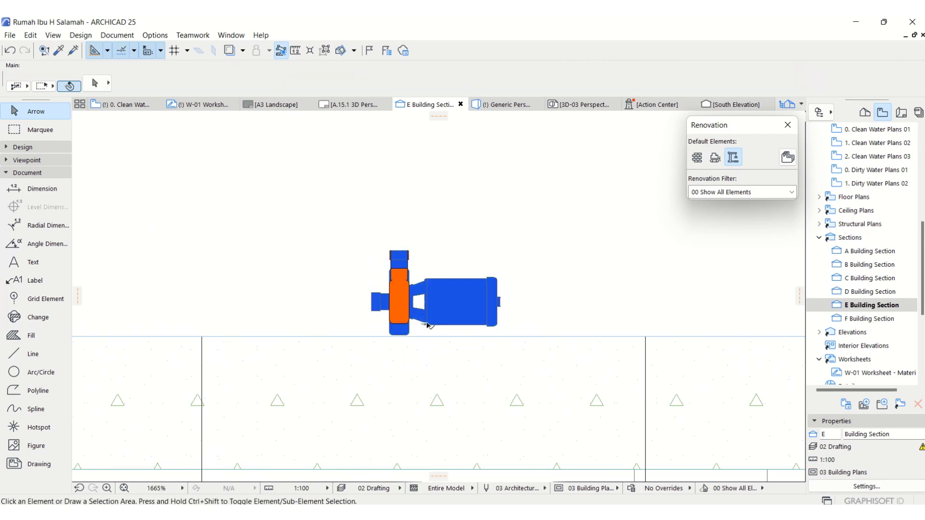
Examine the pump's location at the kitchen sink and the pipe legend in the ground floor clean water plan
{"action": "scroll", "coordinate": [427, 326], "scroll_direction": "down", "scroll_amount": 6}
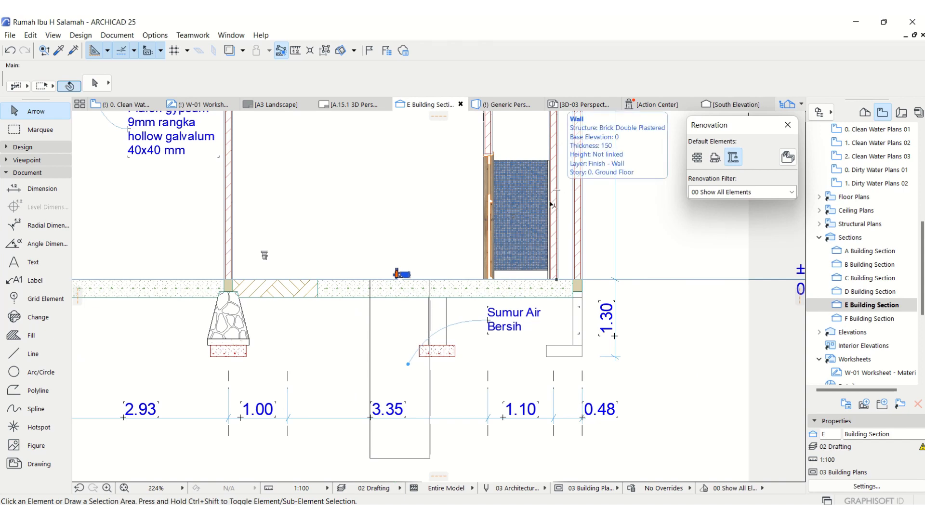
{"action": "key", "text": "F2"}
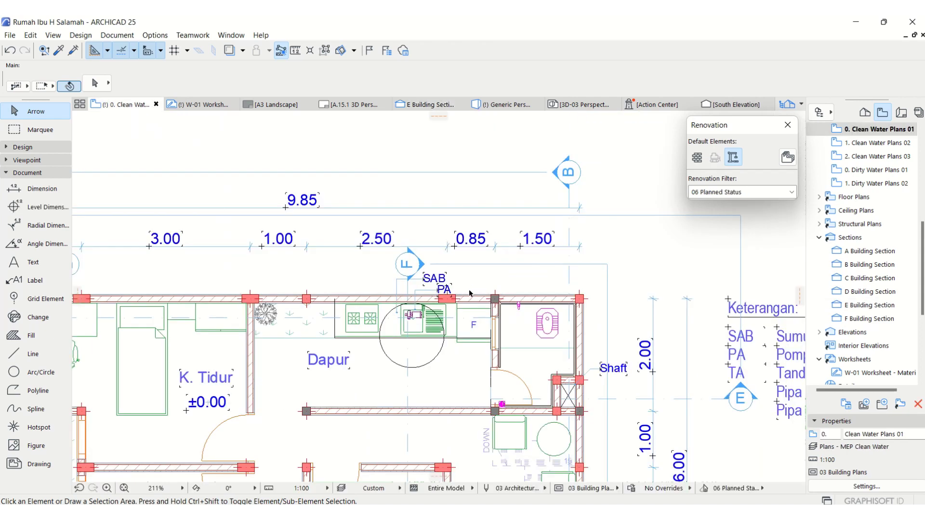
{"action": "scroll", "coordinate": [408, 316], "scroll_direction": "up", "scroll_amount": 5}
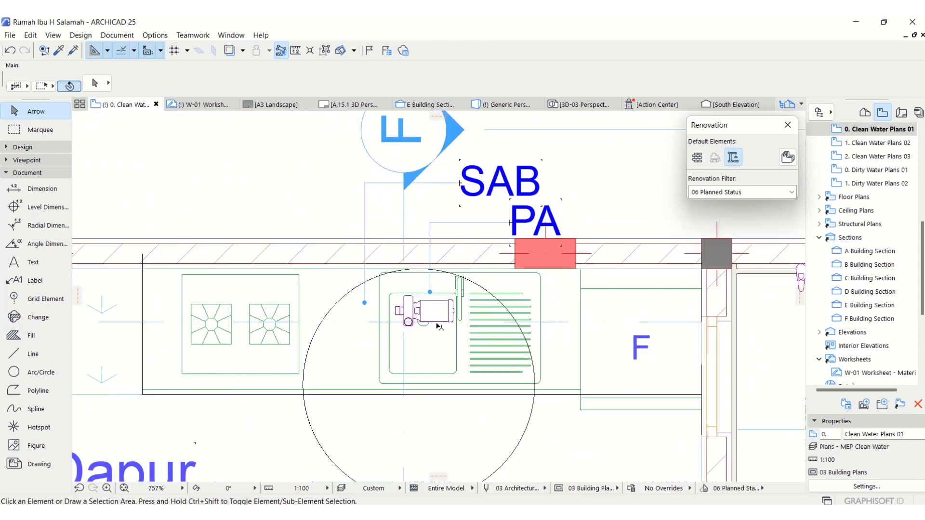
{"action": "left_click", "coordinate": [424, 308]}
{"action": "key", "text": "Escape"}
{"action": "scroll", "coordinate": [403, 315], "scroll_direction": "down", "scroll_amount": 4}
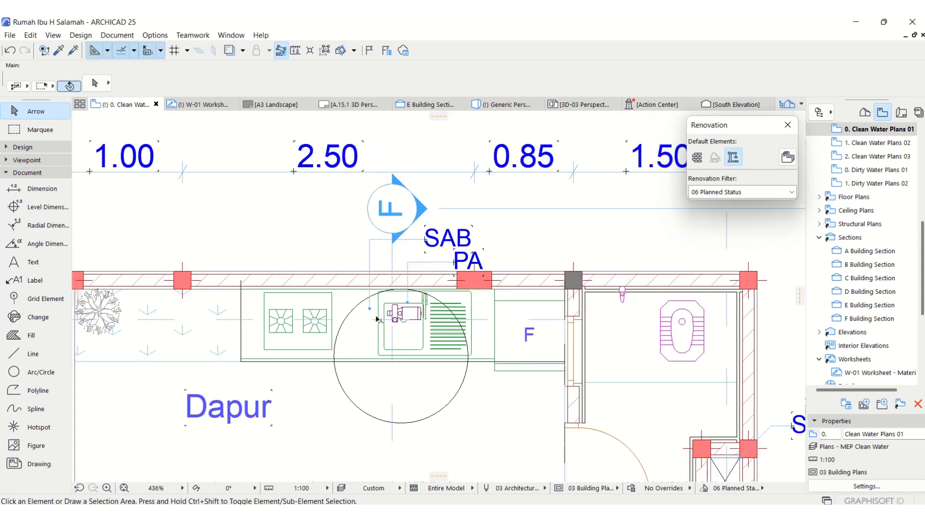
{"action": "scroll", "coordinate": [377, 318], "scroll_direction": "down", "scroll_amount": 4}
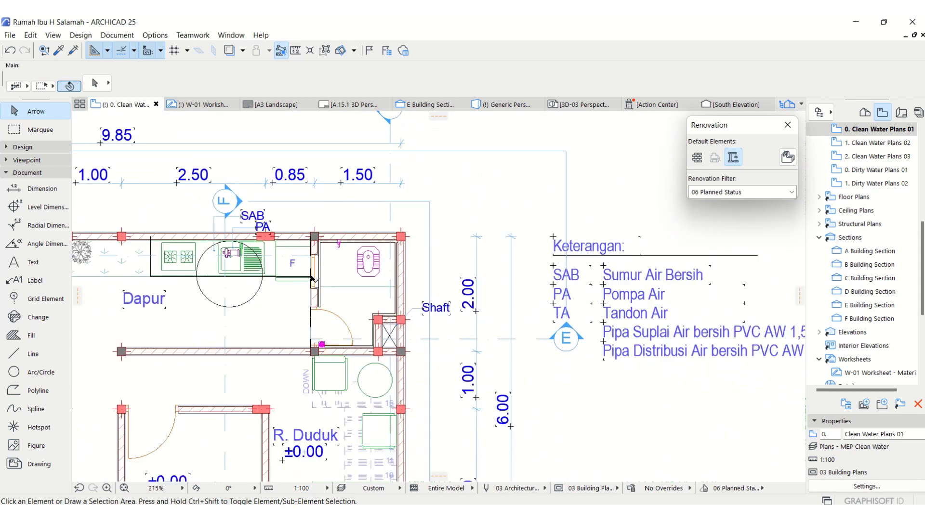
{"action": "scroll", "coordinate": [529, 337], "scroll_direction": "down", "scroll_amount": 1}
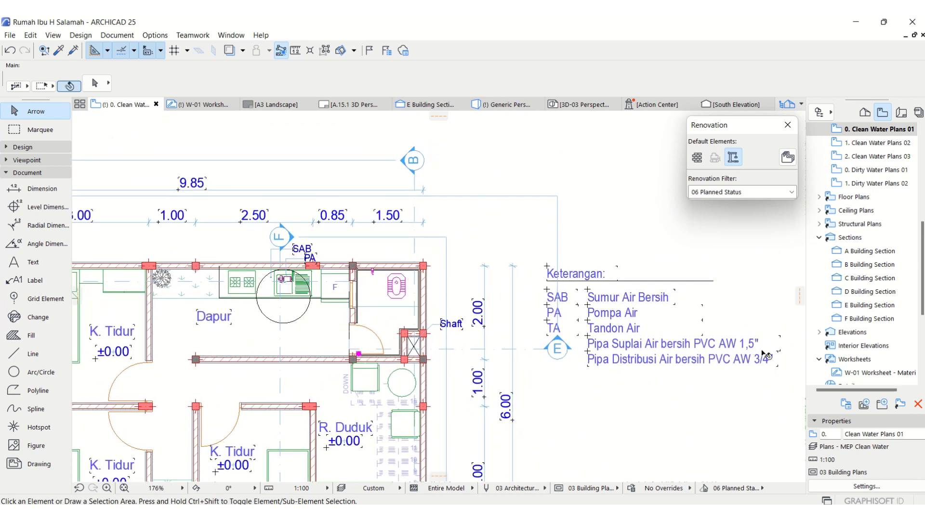
{"action": "scroll", "coordinate": [259, 260], "scroll_direction": "up", "scroll_amount": 2}
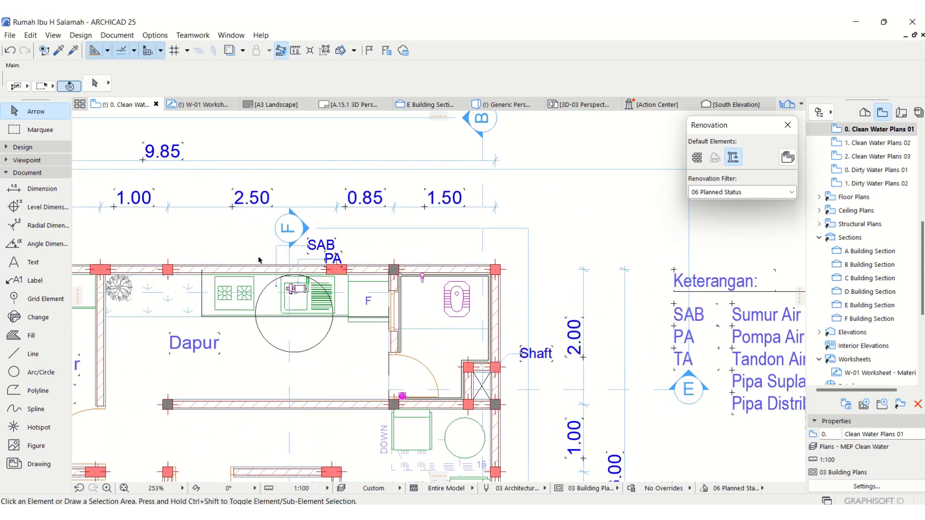
{"action": "scroll", "coordinate": [260, 261], "scroll_direction": "down", "scroll_amount": 1}
{"action": "middle_click_drag", "start_coordinate": [652, 414], "coordinate": [617, 427]}
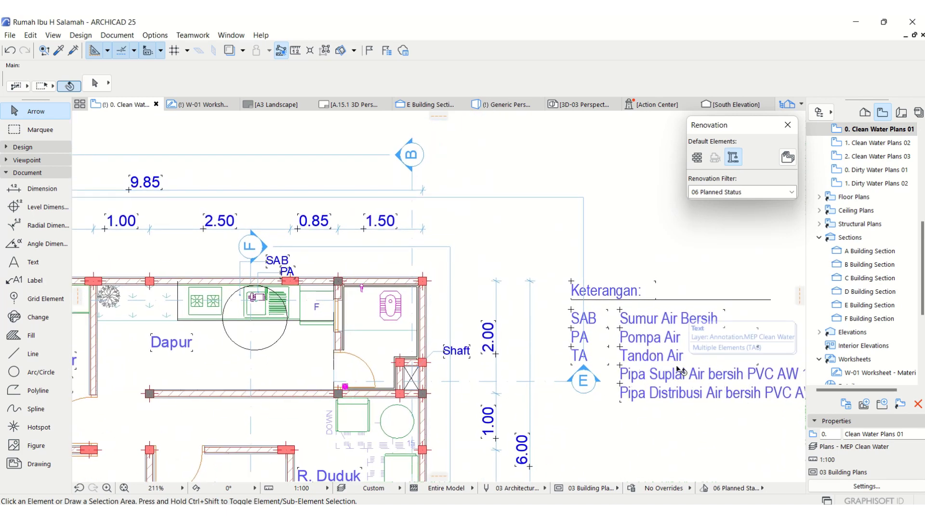
Reopen the E Building Section and inspect the water tank on the concrete roof slab
{"action": "double_click", "coordinate": [872, 305]}
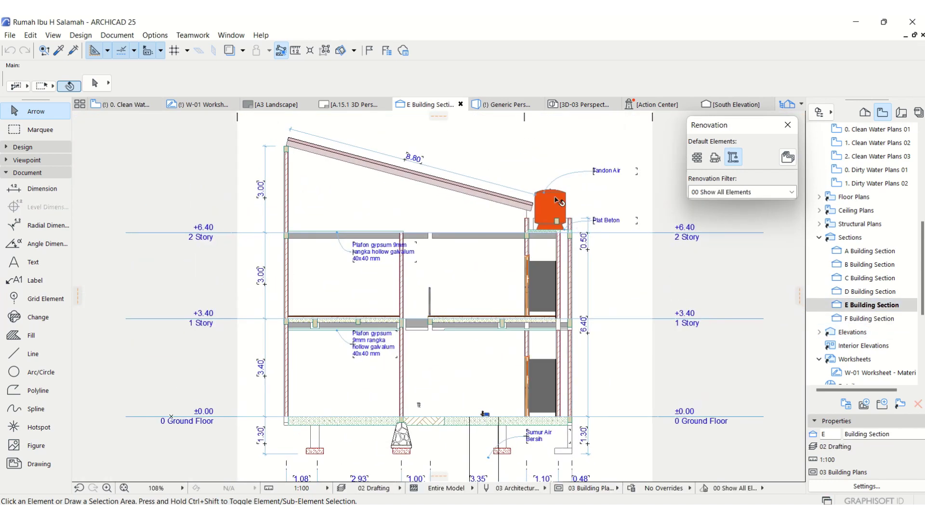
{"action": "left_click", "coordinate": [557, 200]}
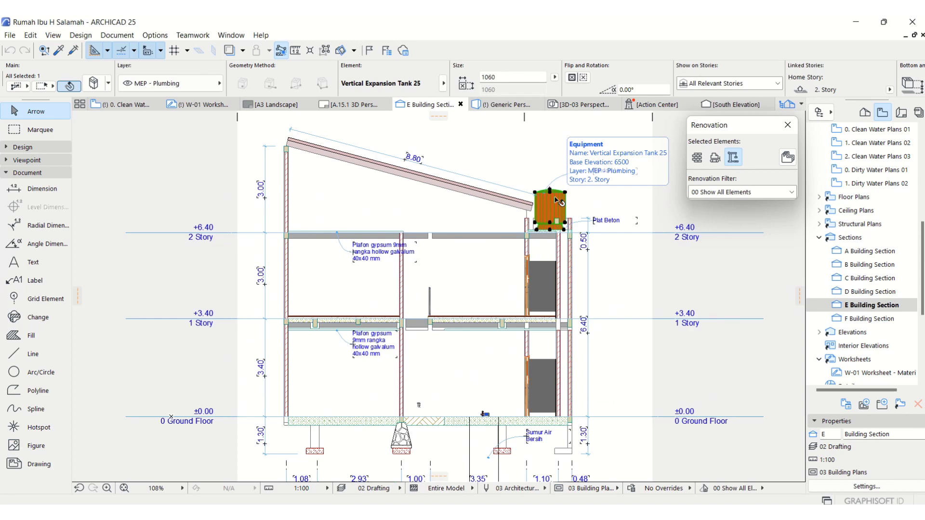
{"action": "left_click", "coordinate": [664, 208]}
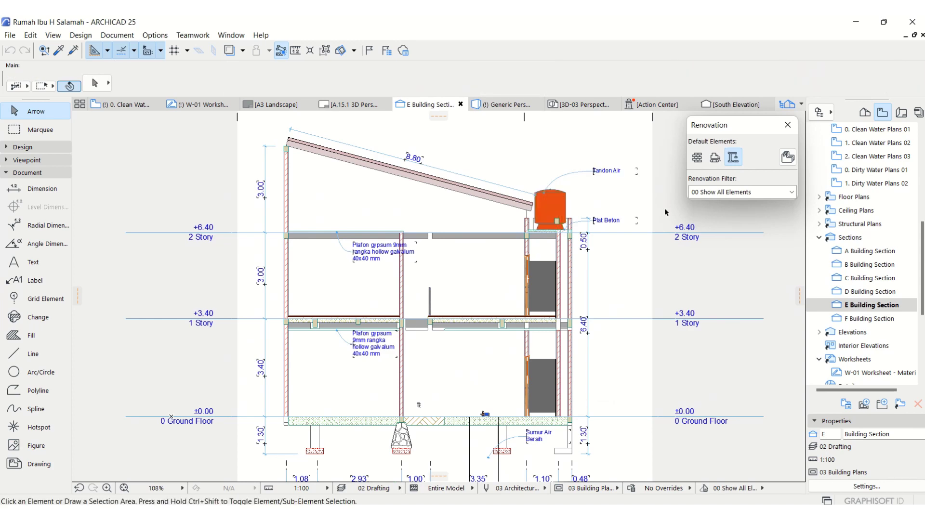
Check the Pipework tools' availability in the section and return to the 0. Clean Water Plans 01 view
{"action": "left_click", "coordinate": [75, 34]}
{"action": "mouse_move", "coordinate": [99, 79]}
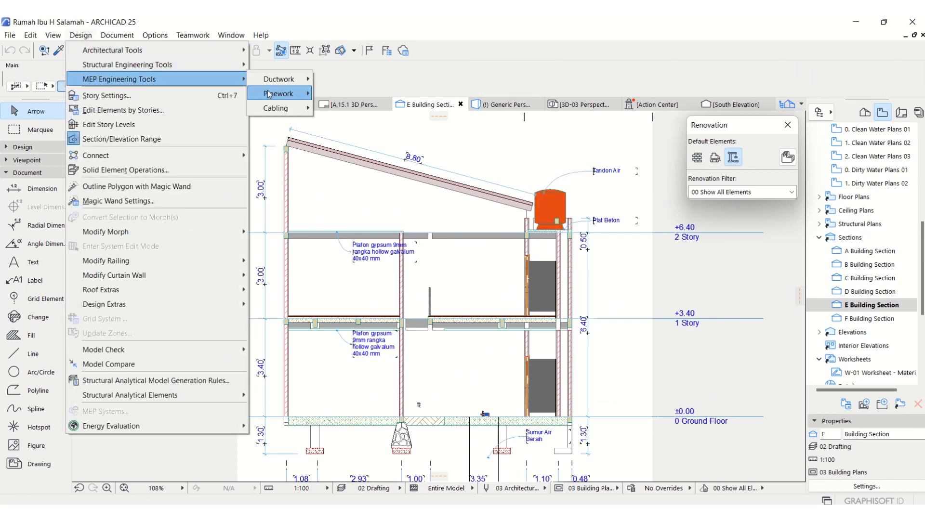
{"action": "mouse_move", "coordinate": [273, 95]}
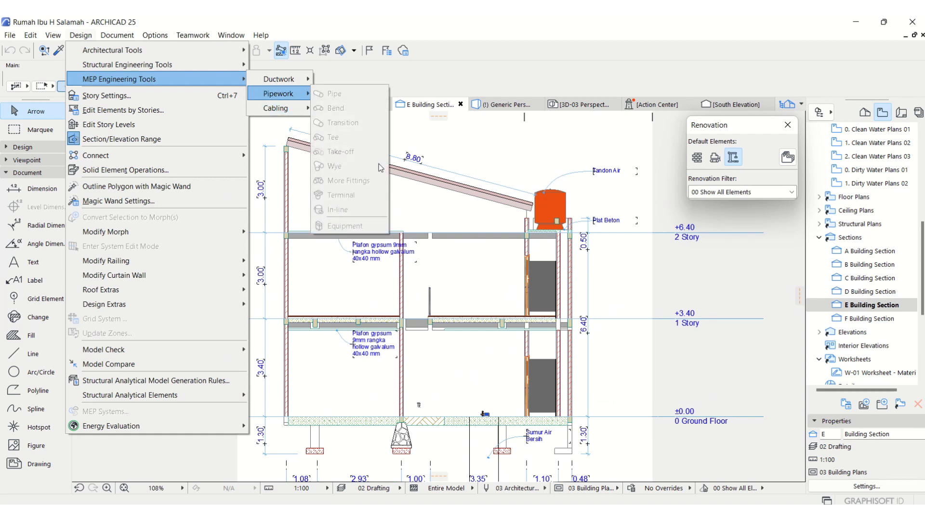
{"action": "key", "text": "Escape"}
{"action": "key", "text": "Escape"}
{"action": "key", "text": "Escape"}
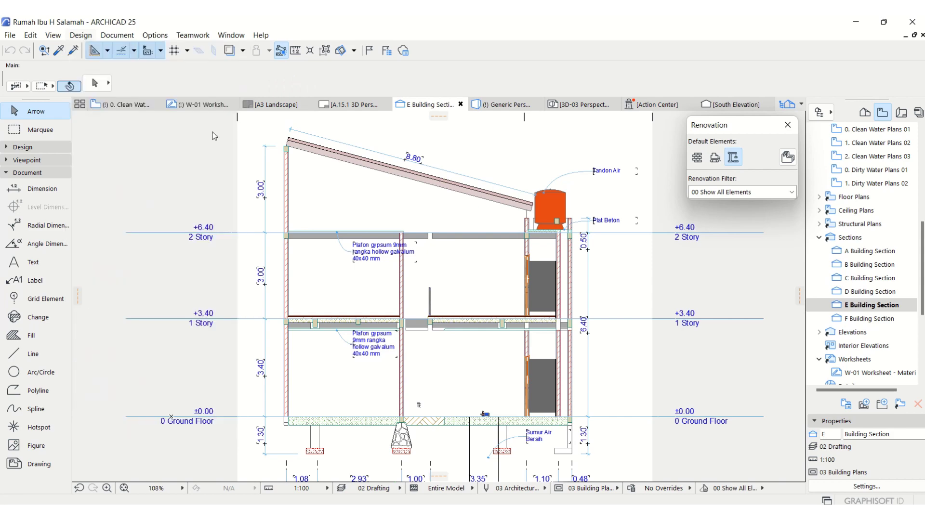
{"action": "left_click", "coordinate": [108, 105]}
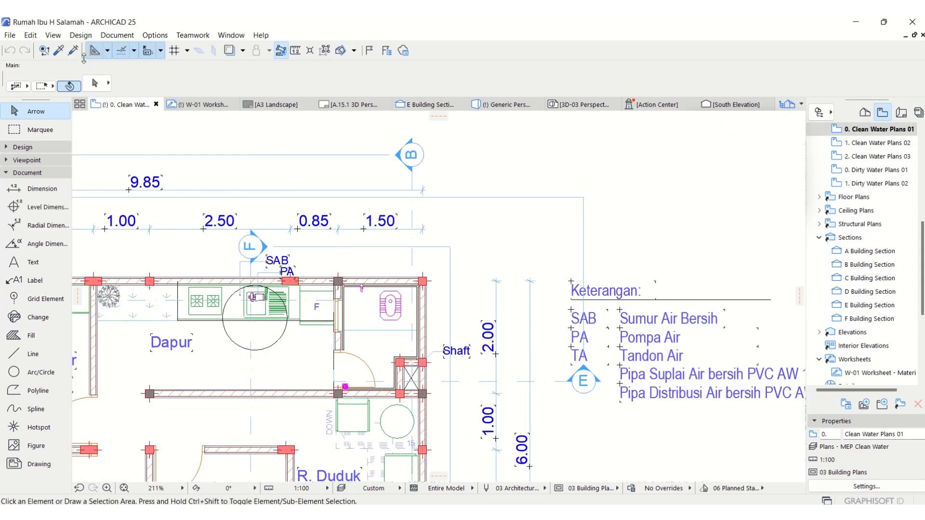
Open the default settings of the Pipework equipment tool and browse the Pipework 25 library folders for a water tank
{"action": "left_click", "coordinate": [81, 35]}
{"action": "mouse_move", "coordinate": [128, 81]}
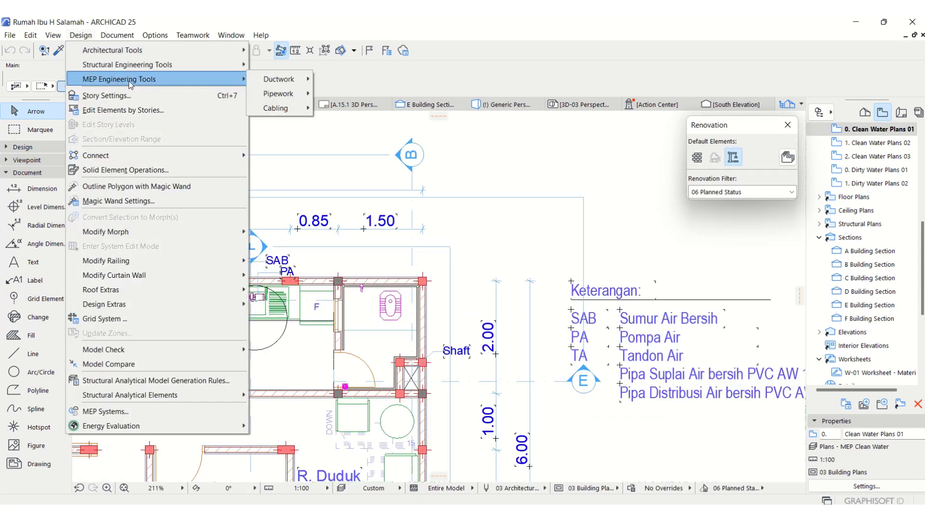
{"action": "left_click", "coordinate": [354, 224]}
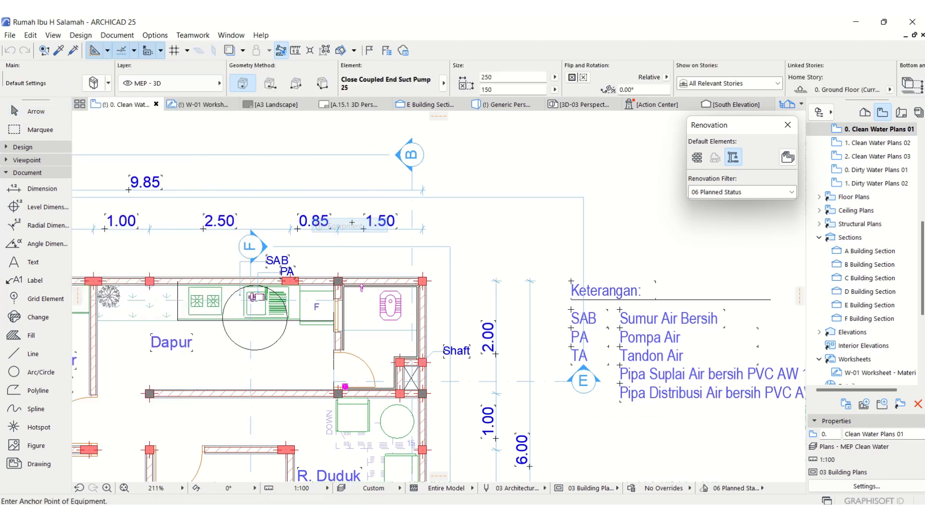
{"action": "left_click", "coordinate": [94, 83]}
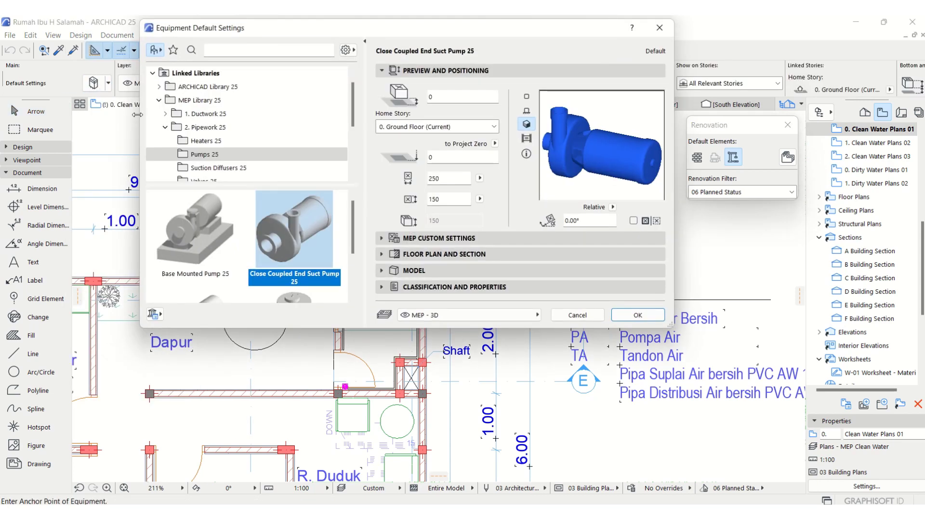
{"action": "scroll", "coordinate": [197, 158], "scroll_direction": "down", "scroll_amount": 1}
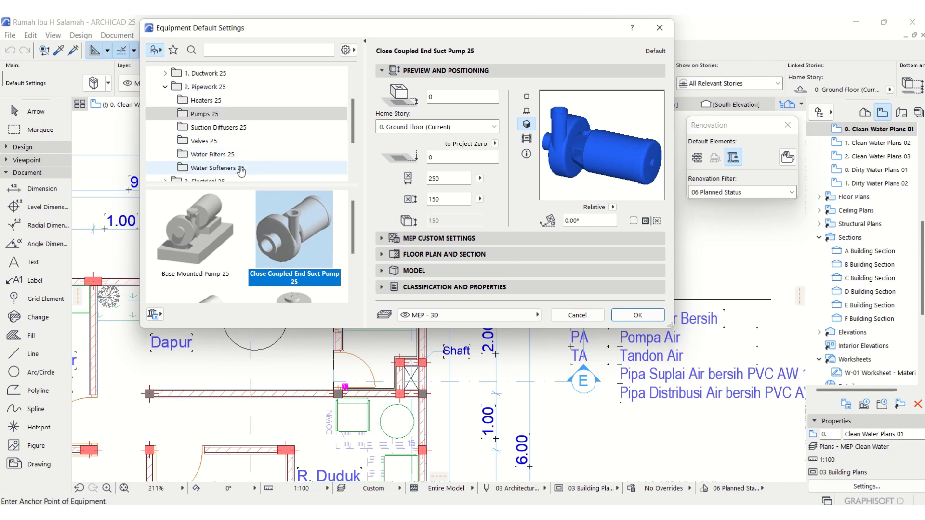
{"action": "scroll", "coordinate": [239, 170], "scroll_direction": "down", "scroll_amount": 1}
{"action": "scroll", "coordinate": [241, 172], "scroll_direction": "up", "scroll_amount": 1}
{"action": "left_click", "coordinate": [214, 128]}
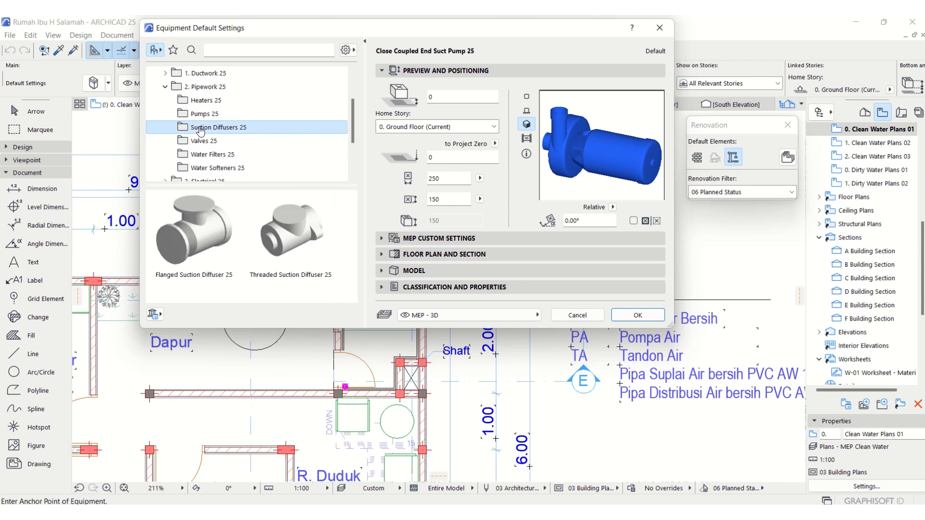
{"action": "left_click", "coordinate": [205, 101]}
{"action": "left_click", "coordinate": [165, 86]}
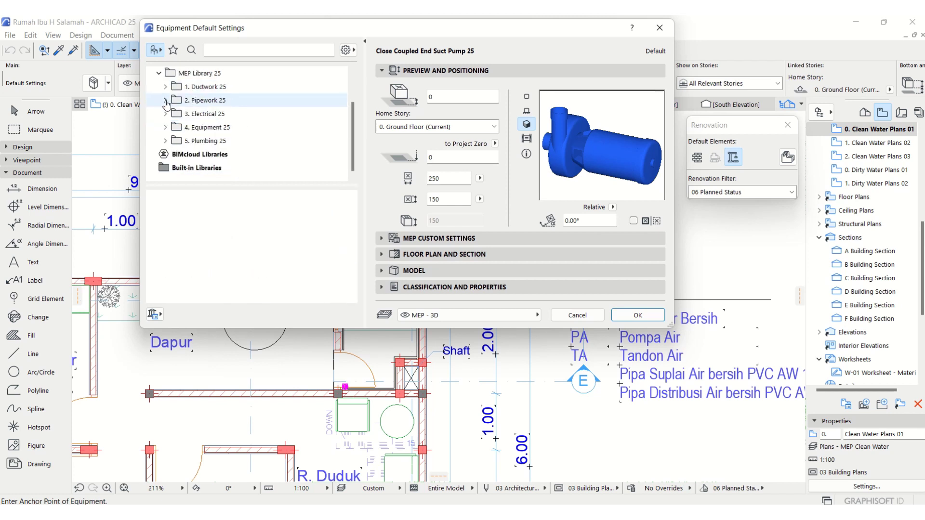
Look for a water tank in the Equipment 25 library folders from Air Conditioners 25 to Emergency Power Generators 25
{"action": "left_click", "coordinate": [165, 128]}
{"action": "left_click", "coordinate": [216, 87]}
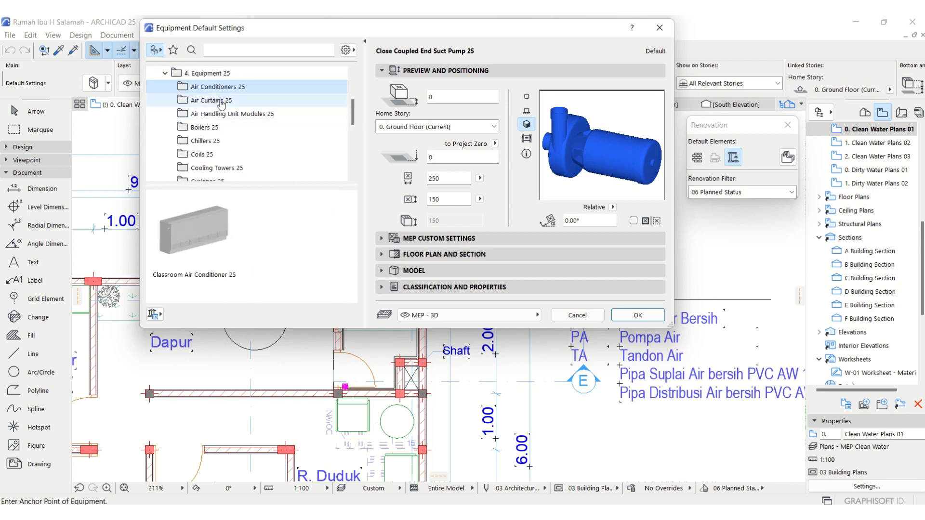
{"action": "left_click", "coordinate": [214, 100]}
{"action": "left_click", "coordinate": [219, 115]}
{"action": "left_click", "coordinate": [205, 128]}
{"action": "left_click", "coordinate": [203, 140]}
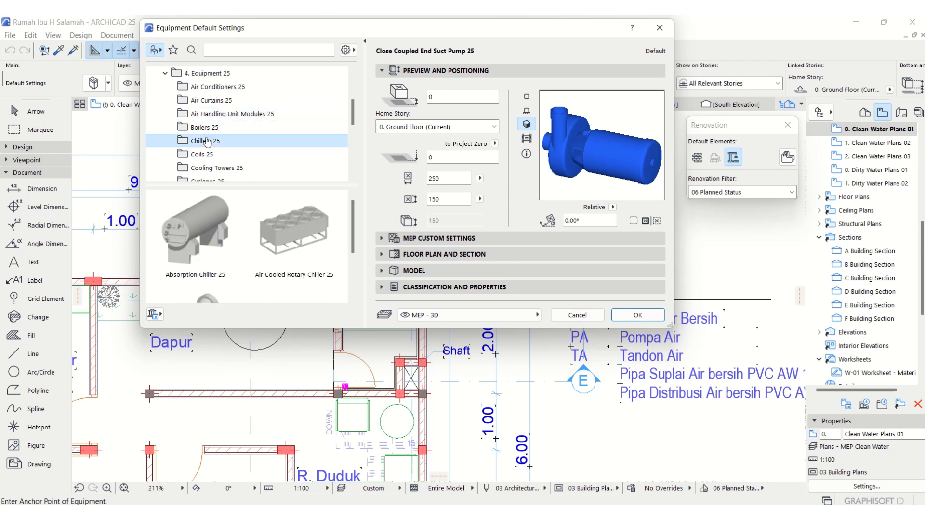
{"action": "left_click", "coordinate": [203, 155]}
{"action": "left_click", "coordinate": [212, 167]}
{"action": "scroll", "coordinate": [210, 147], "scroll_direction": "down", "scroll_amount": 1}
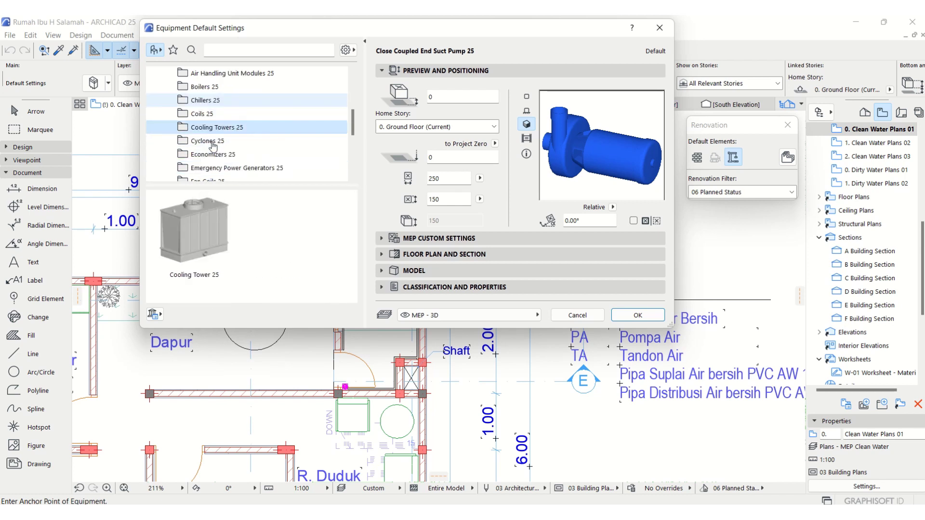
{"action": "left_click", "coordinate": [212, 142]}
{"action": "left_click", "coordinate": [212, 155]}
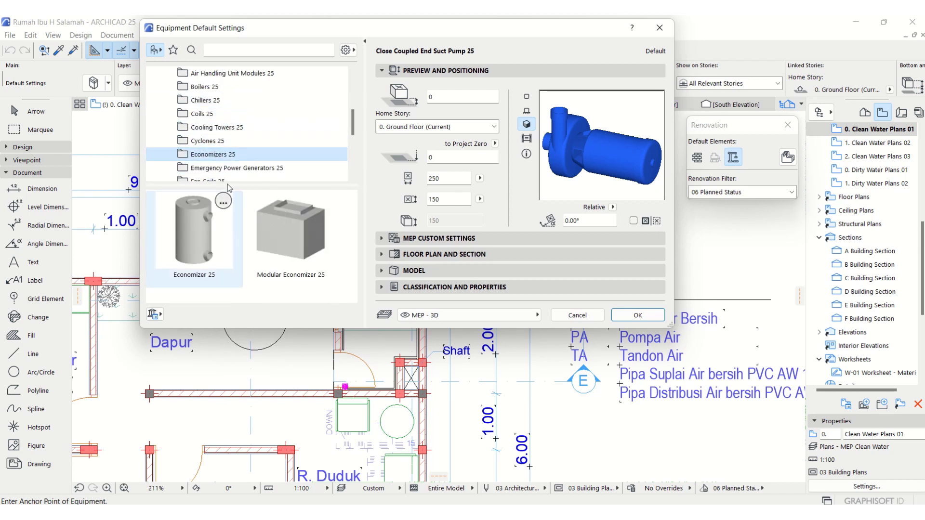
{"action": "left_click", "coordinate": [220, 168]}
Continue through the Equipment 25 library folders from Fan Coils 25 to Roof Mounted Air Conditioning Units 25
{"action": "scroll", "coordinate": [221, 173], "scroll_direction": "down", "scroll_amount": 2}
{"action": "left_click", "coordinate": [208, 100]}
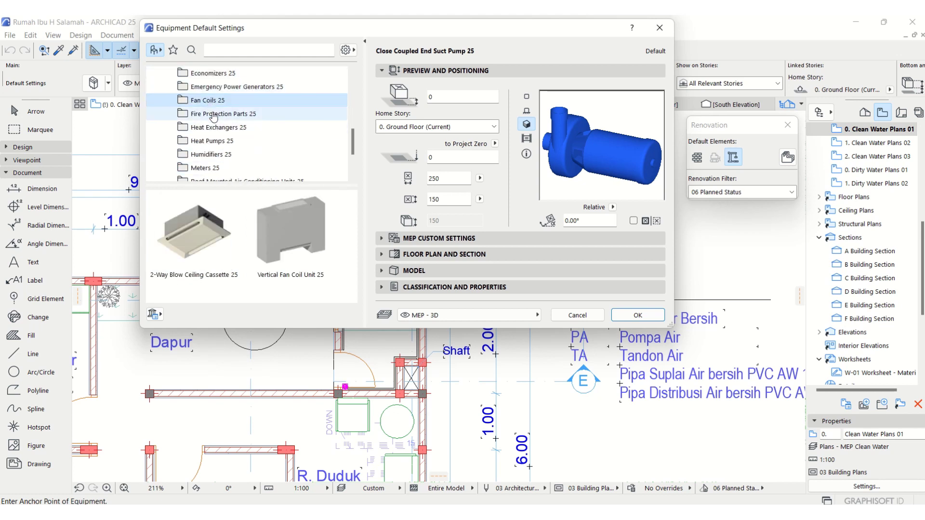
{"action": "left_click", "coordinate": [213, 115]}
{"action": "left_click", "coordinate": [215, 141]}
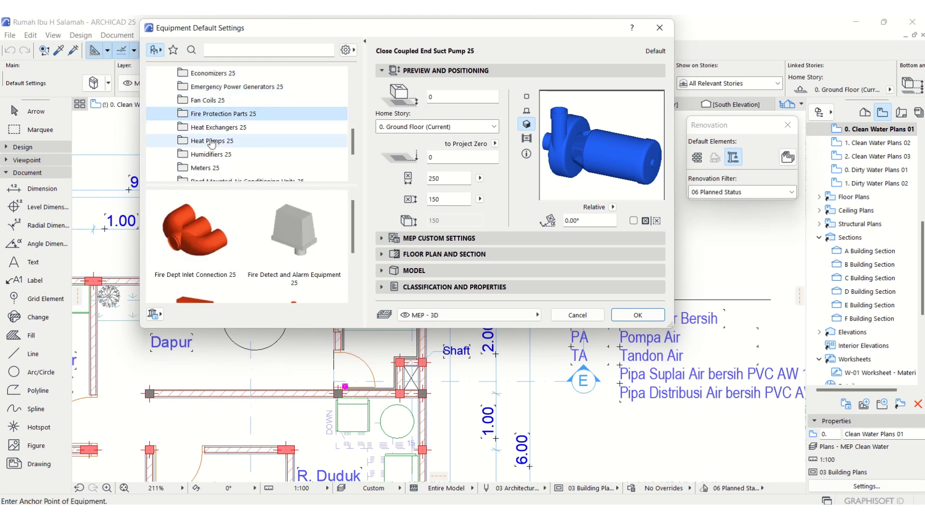
{"action": "left_click", "coordinate": [212, 127]}
{"action": "left_click", "coordinate": [223, 155]}
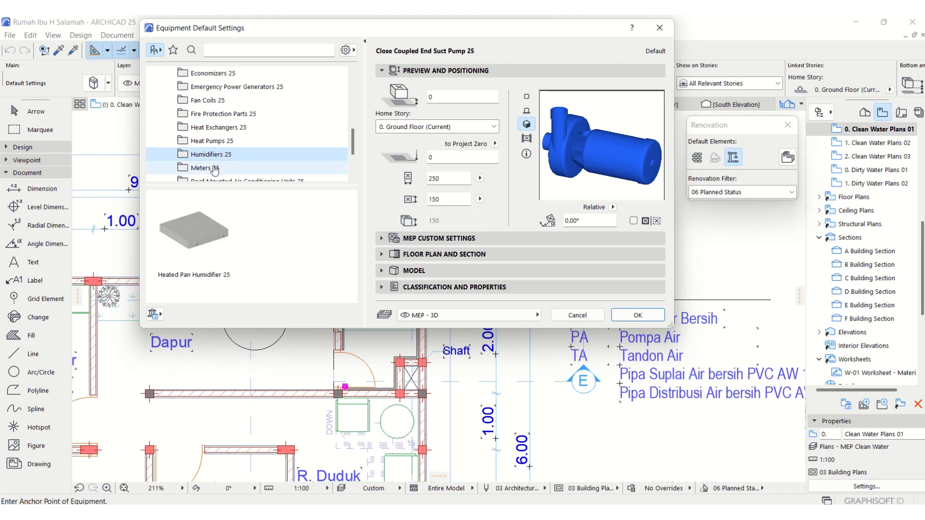
{"action": "left_click", "coordinate": [213, 167]}
{"action": "scroll", "coordinate": [213, 167], "scroll_direction": "down", "scroll_amount": 1}
{"action": "left_click", "coordinate": [218, 142]}
Examine the available tank models in the Tanks 25 folder, enlarging the settings dialog to show more of them
{"action": "left_click", "coordinate": [208, 155]}
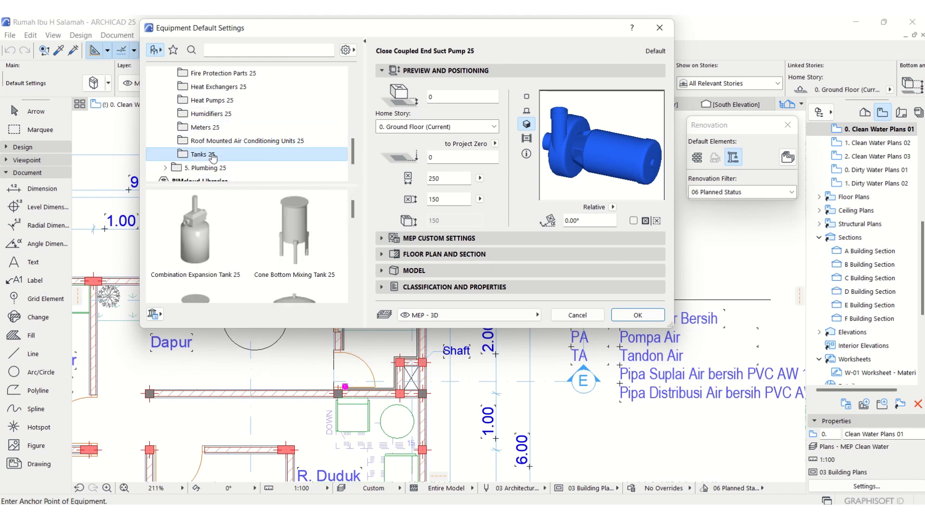
{"action": "scroll", "coordinate": [208, 167], "scroll_direction": "down", "scroll_amount": 1}
{"action": "scroll", "coordinate": [261, 236], "scroll_direction": "down", "scroll_amount": 3}
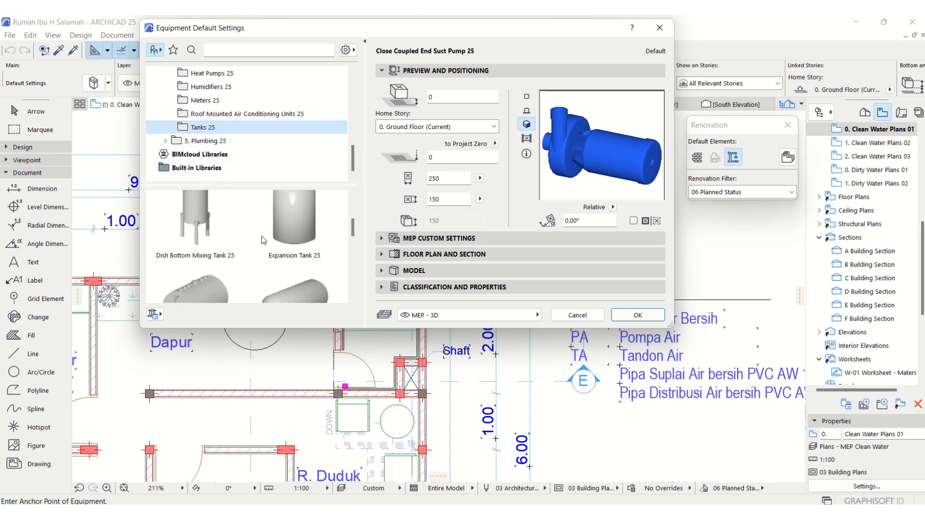
{"action": "left_click_drag", "start_coordinate": [302, 328], "coordinate": [302, 489]}
{"action": "scroll", "coordinate": [252, 420], "scroll_direction": "down", "scroll_amount": 4}
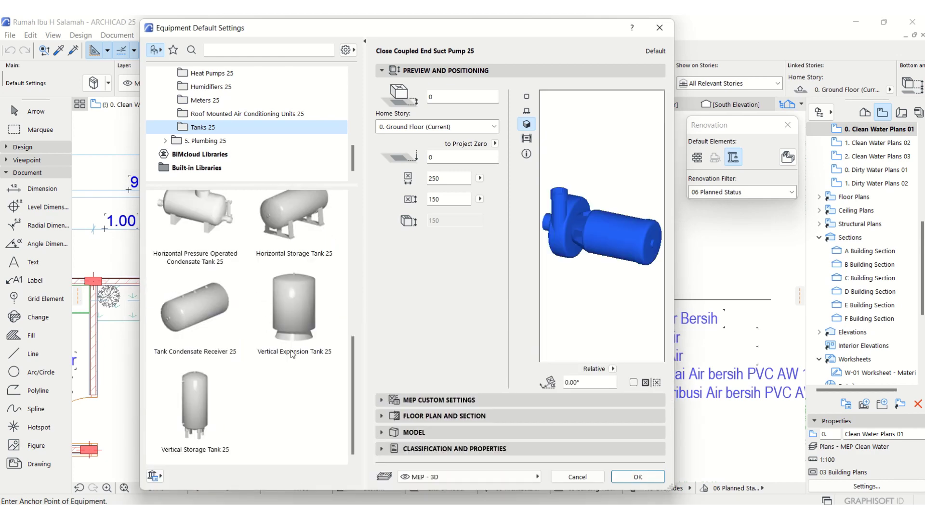
{"action": "scroll", "coordinate": [295, 354], "scroll_direction": "up", "scroll_amount": 5}
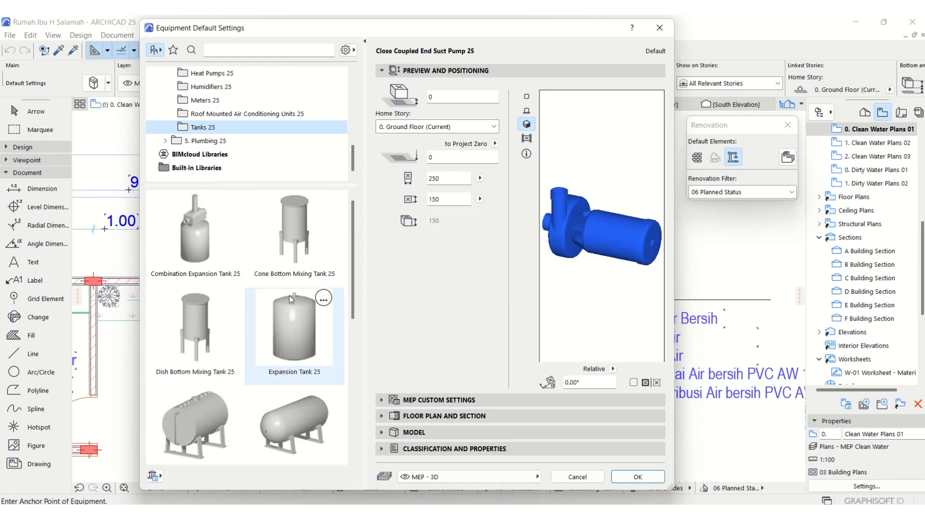
{"action": "scroll", "coordinate": [289, 295], "scroll_direction": "down", "scroll_amount": 3}
Try Vertical Expansion Tank 25 with the Paint - Cadmium Orange surface in the equipment defaults, then discard the changes
{"action": "left_click", "coordinate": [296, 389]}
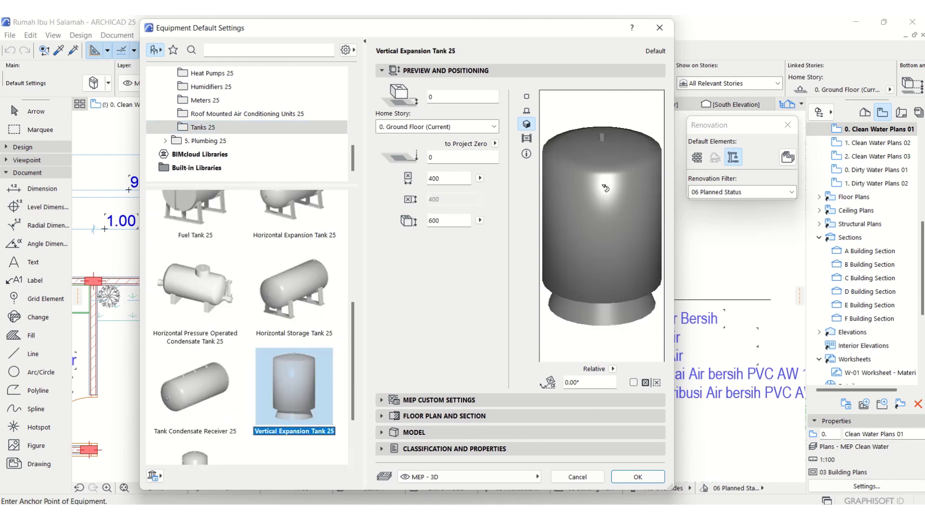
{"action": "left_click", "coordinate": [438, 400]}
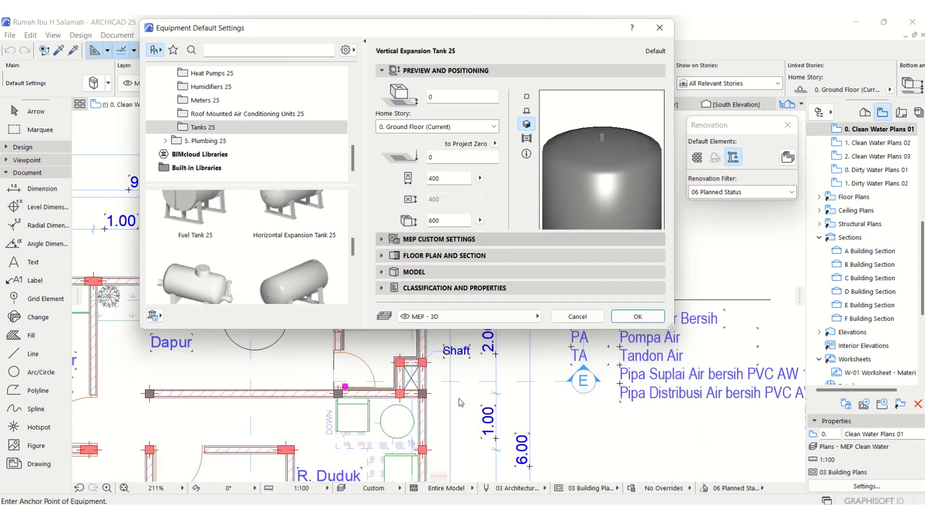
{"action": "left_click", "coordinate": [597, 191]}
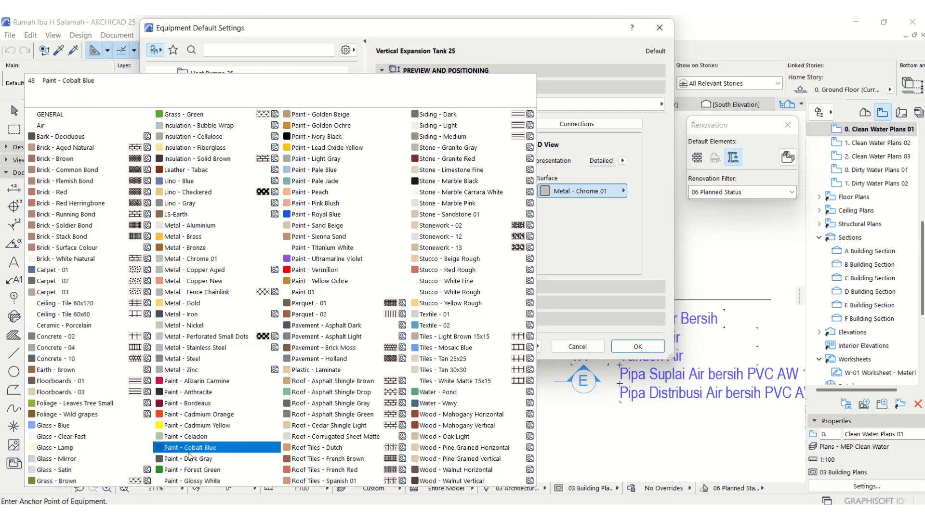
{"action": "left_click", "coordinate": [195, 414]}
{"action": "left_click", "coordinate": [571, 125]}
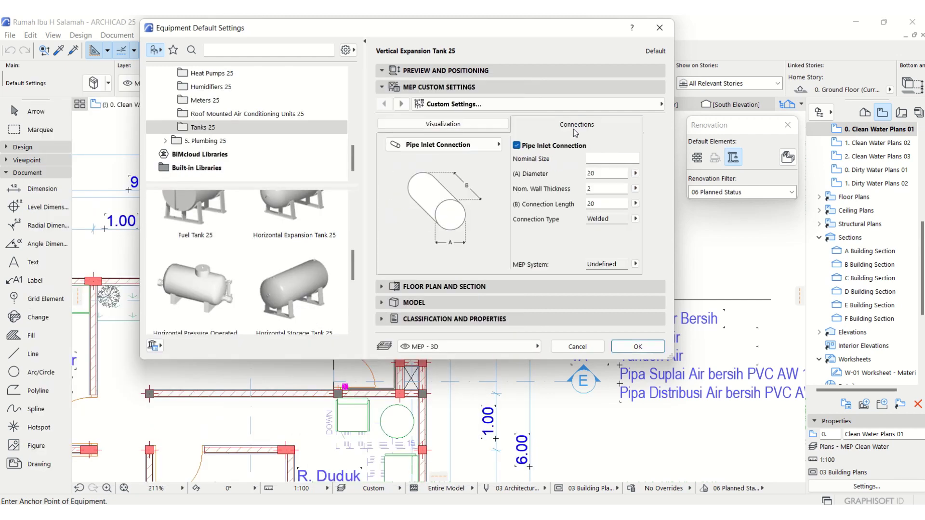
{"action": "left_click", "coordinate": [479, 126]}
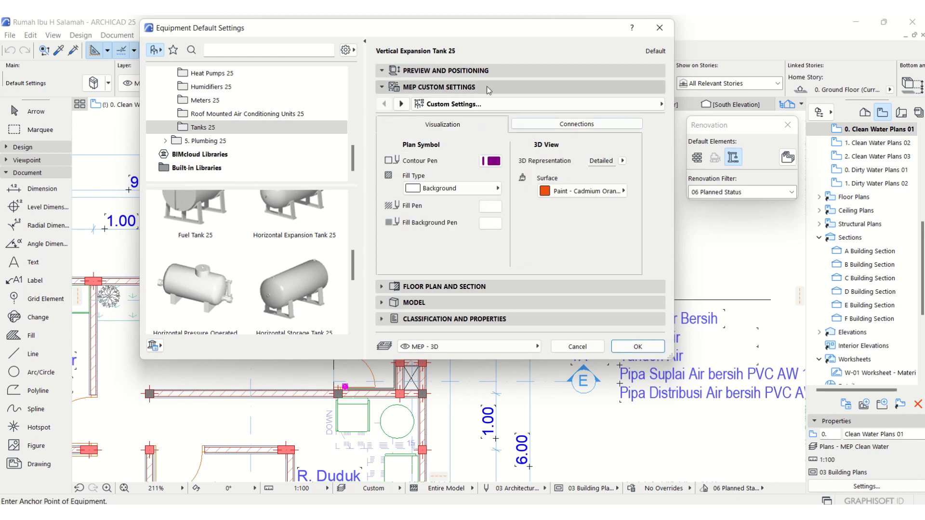
{"action": "left_click", "coordinate": [511, 70]}
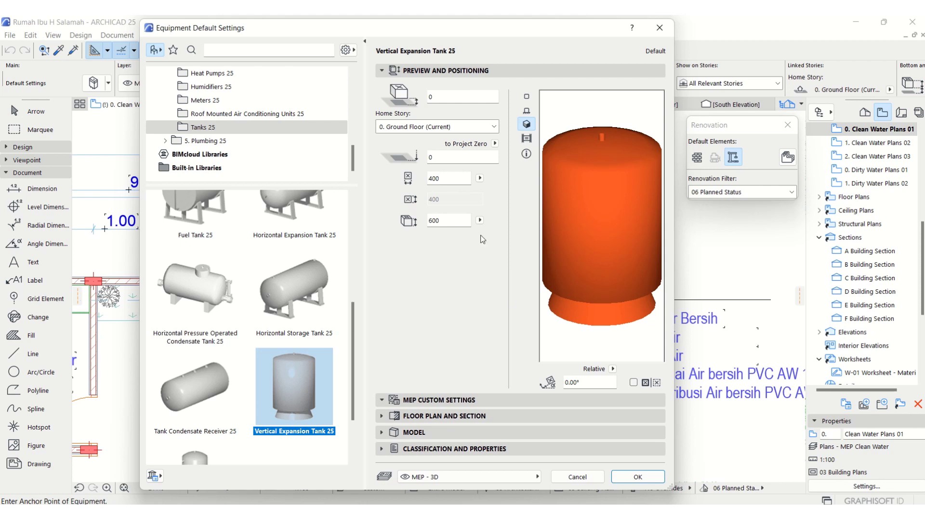
{"action": "left_click", "coordinate": [448, 222]}
{"action": "left_click", "coordinate": [453, 180]}
{"action": "left_click", "coordinate": [577, 477]}
Open the 2. Story floor plan from the project map and switch to the Arrow tool
{"action": "scroll", "coordinate": [862, 202], "scroll_direction": "up", "scroll_amount": 3}
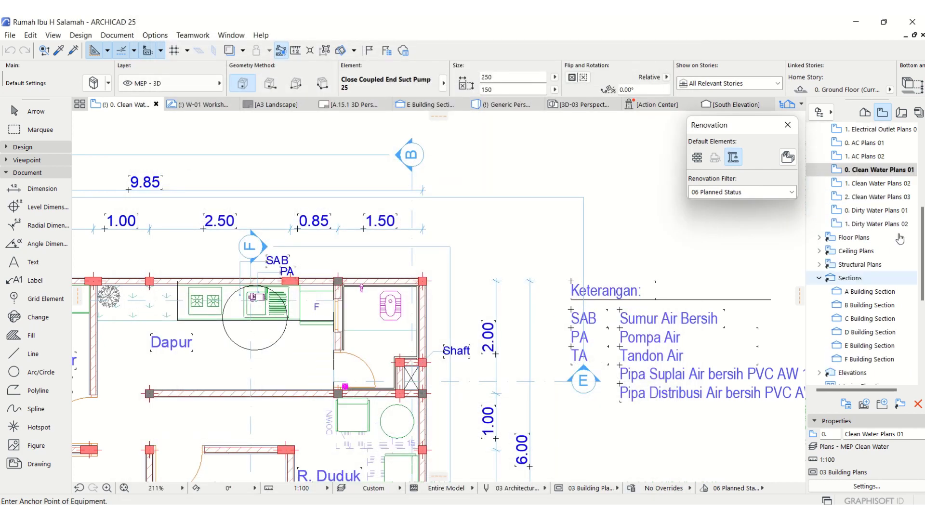
{"action": "left_click", "coordinate": [864, 112]}
{"action": "scroll", "coordinate": [862, 217], "scroll_direction": "up", "scroll_amount": 3}
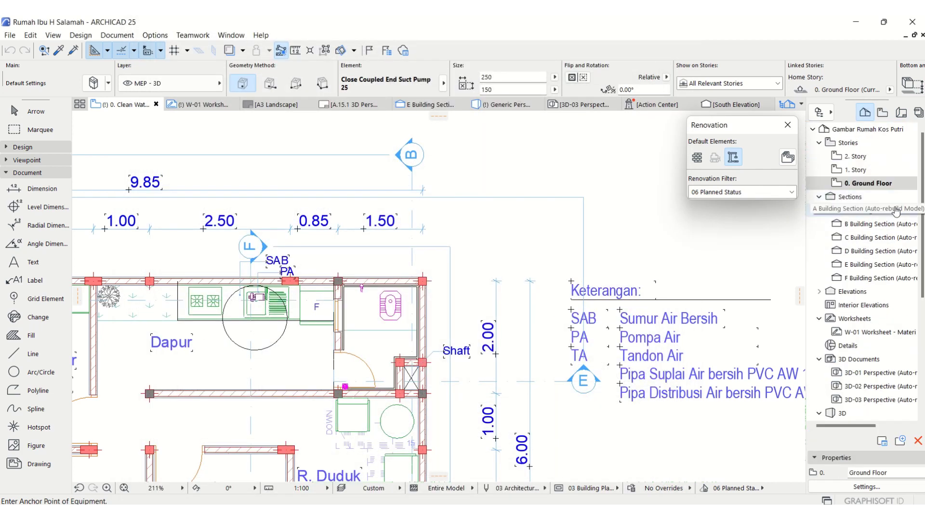
{"action": "double_click", "coordinate": [859, 156]}
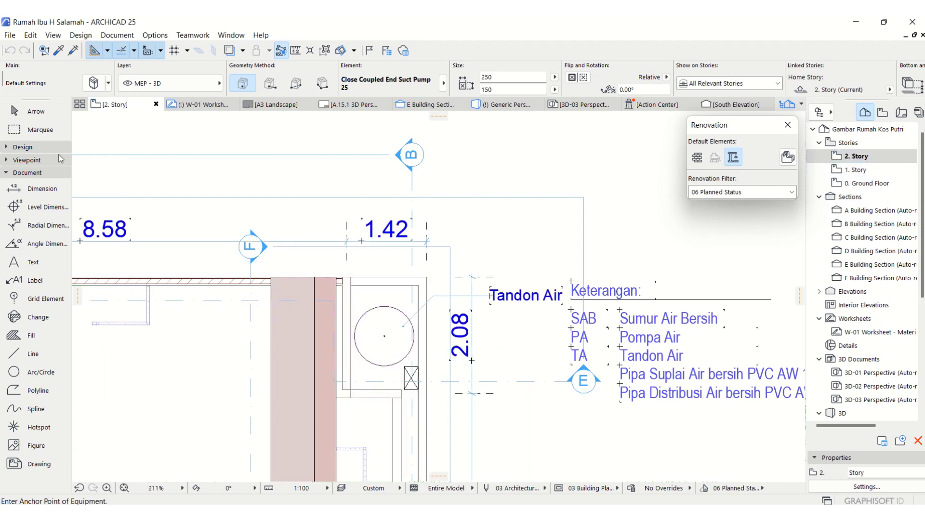
{"action": "left_click", "coordinate": [34, 111]}
In the existing round water tank's settings, set the pipe inlet connection's diameter to 38 and connection length to 40
{"action": "left_click", "coordinate": [393, 343]}
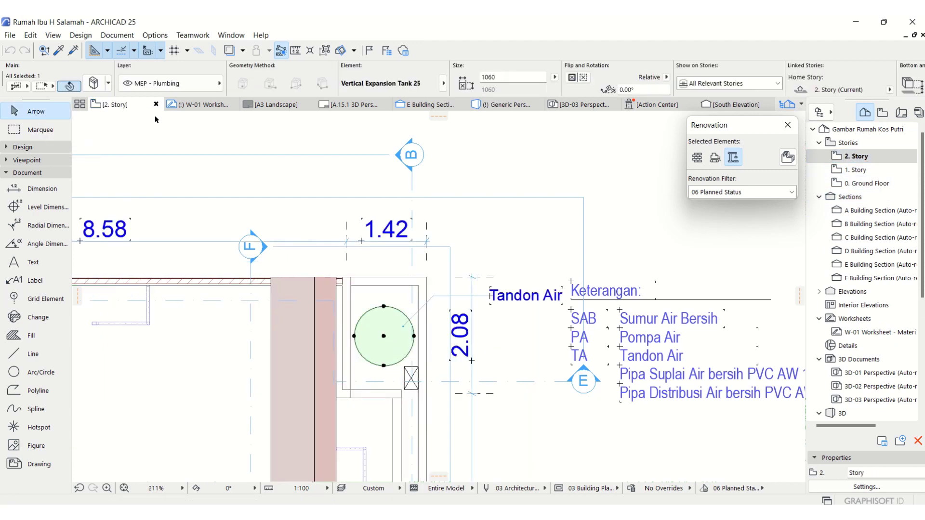
{"action": "left_click", "coordinate": [93, 83]}
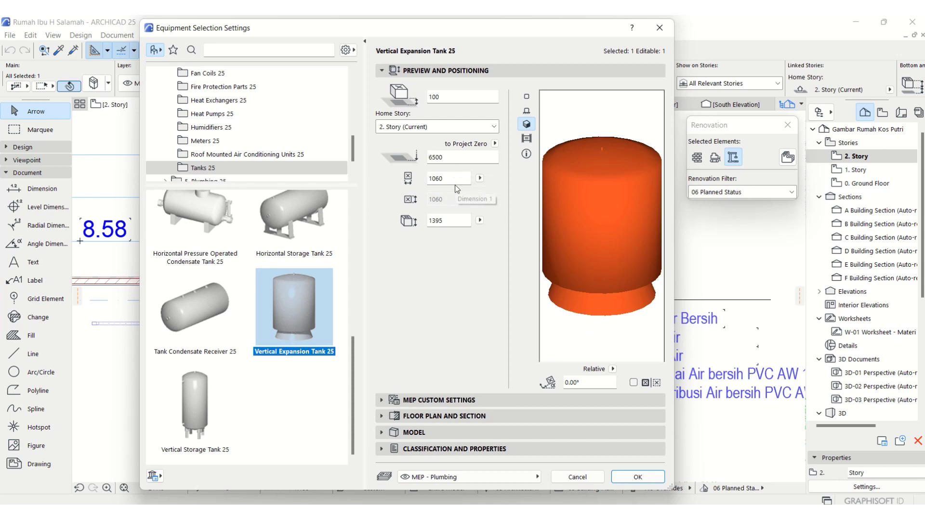
{"action": "left_click", "coordinate": [446, 399]}
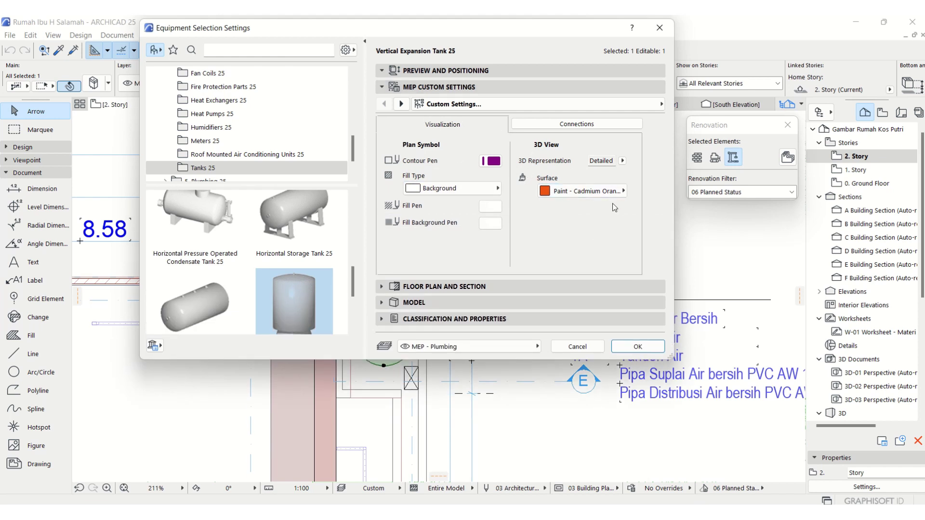
{"action": "left_click", "coordinate": [630, 126]}
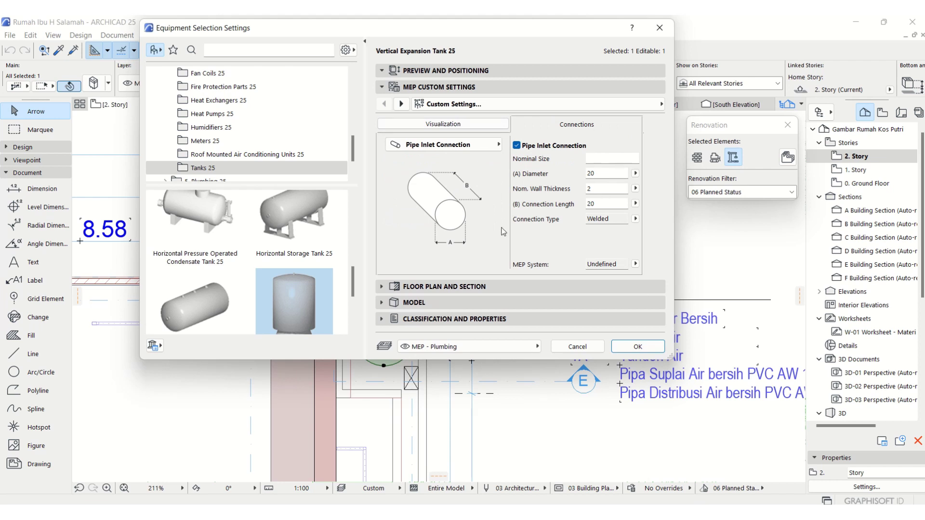
{"action": "left_click", "coordinate": [446, 146]}
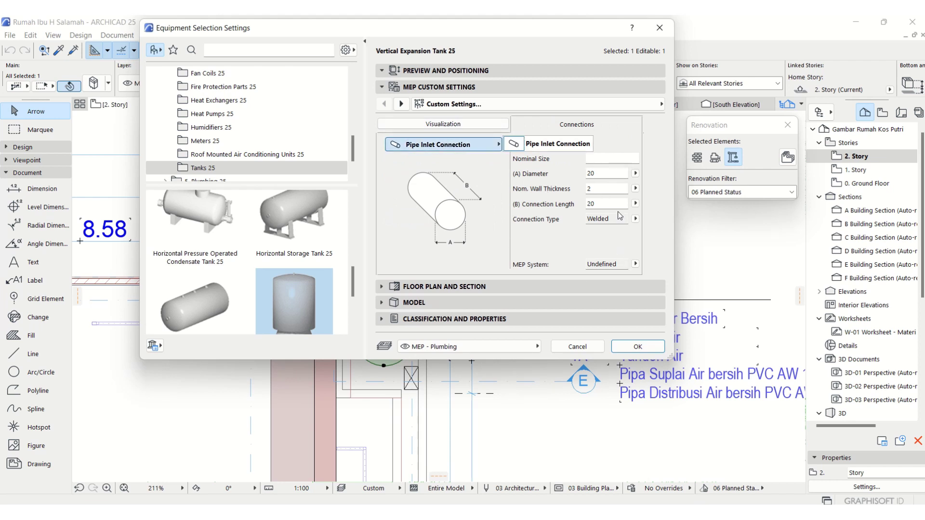
{"action": "left_click", "coordinate": [601, 175]}
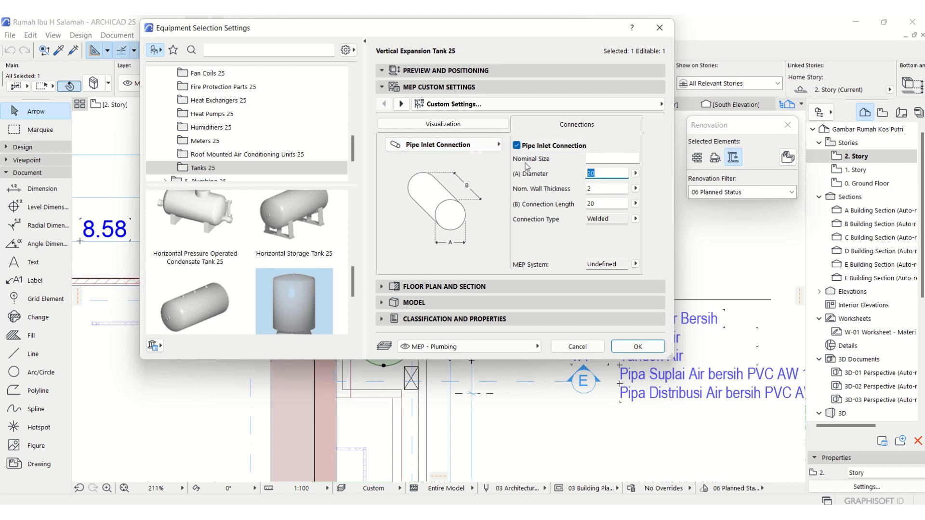
{"action": "type", "text": "38"}
{"action": "left_click", "coordinate": [600, 202]}
{"action": "left_click", "coordinate": [601, 204]}
{"action": "type", "text": "40"}
Make the tank's pipe inlet connection Flanged with flange diameter 42 and flange width 20, and assign it to the Cooling MEP system
{"action": "left_click", "coordinate": [635, 219]}
{"action": "left_click", "coordinate": [662, 230]}
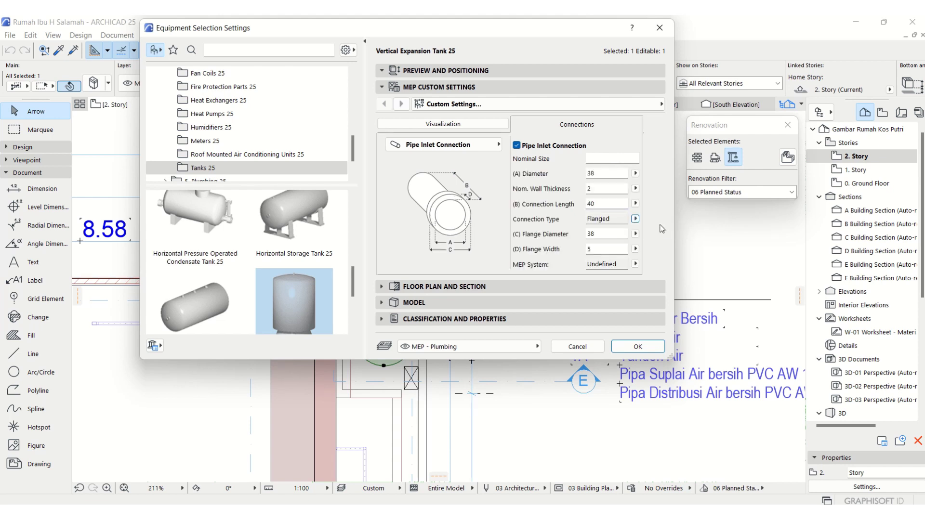
{"action": "left_click", "coordinate": [605, 234]}
{"action": "type", "text": "42"}
{"action": "left_click", "coordinate": [605, 251]}
{"action": "type", "text": "20"}
{"action": "left_click", "coordinate": [634, 264]}
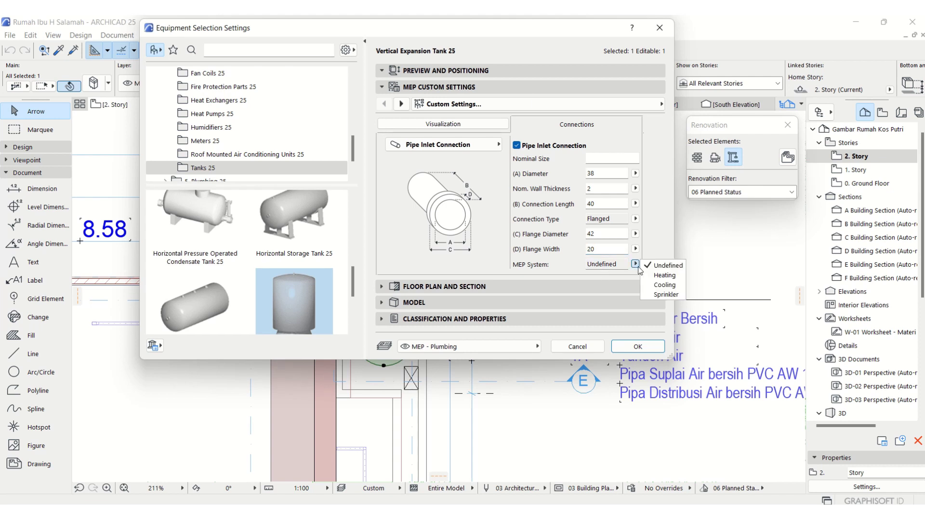
{"action": "left_click", "coordinate": [666, 287]}
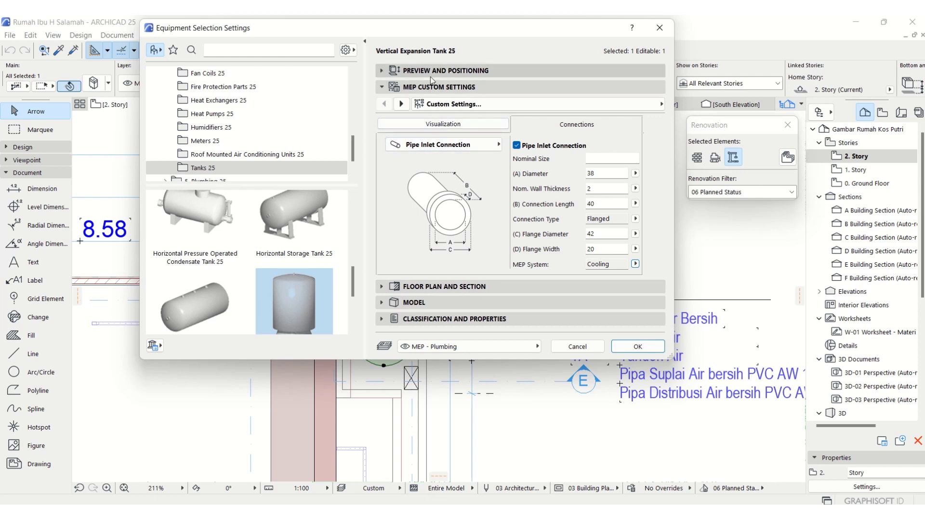
Check the roof tank's 3D preview, apply its connection settings and deselect the tank on the 2. Story plan
{"action": "left_click", "coordinate": [430, 74]}
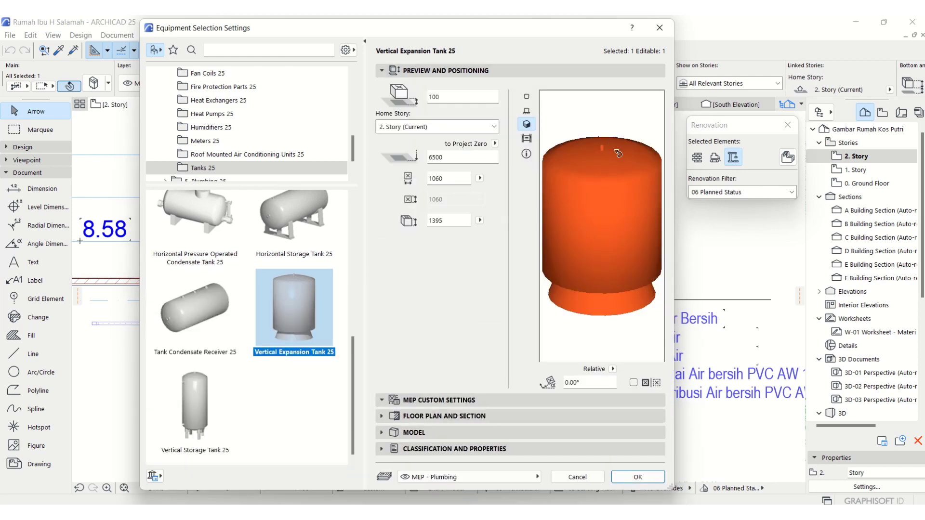
{"action": "left_click", "coordinate": [444, 399]}
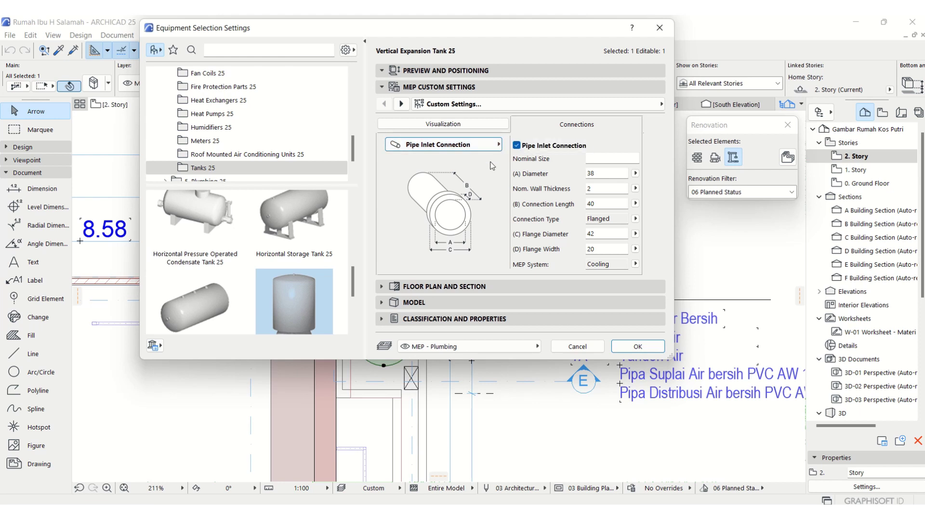
{"action": "left_click", "coordinate": [641, 348]}
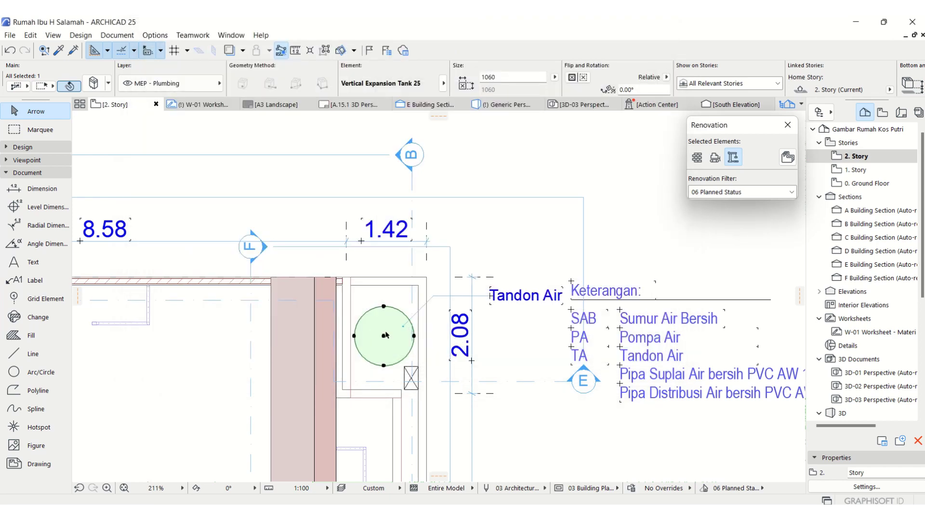
{"action": "scroll", "coordinate": [386, 335], "scroll_direction": "up", "scroll_amount": 8}
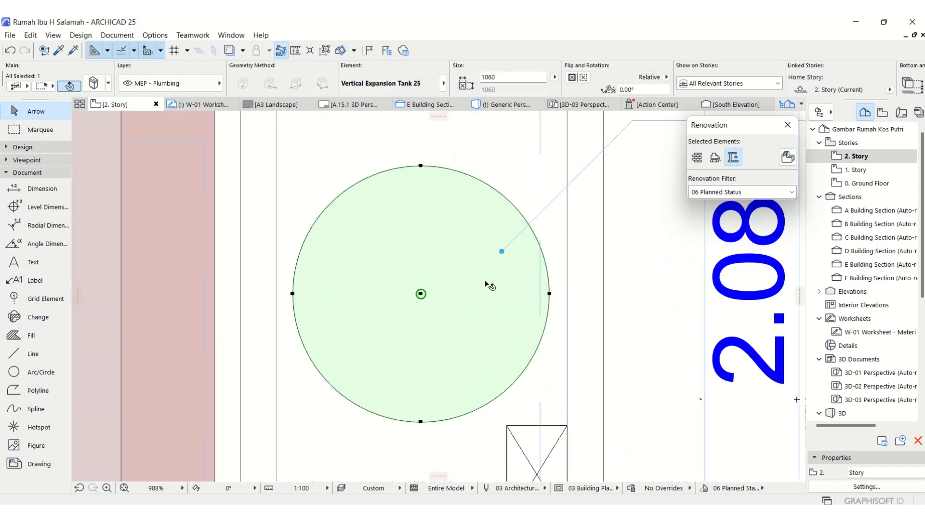
{"action": "scroll", "coordinate": [485, 283], "scroll_direction": "down", "scroll_amount": 12}
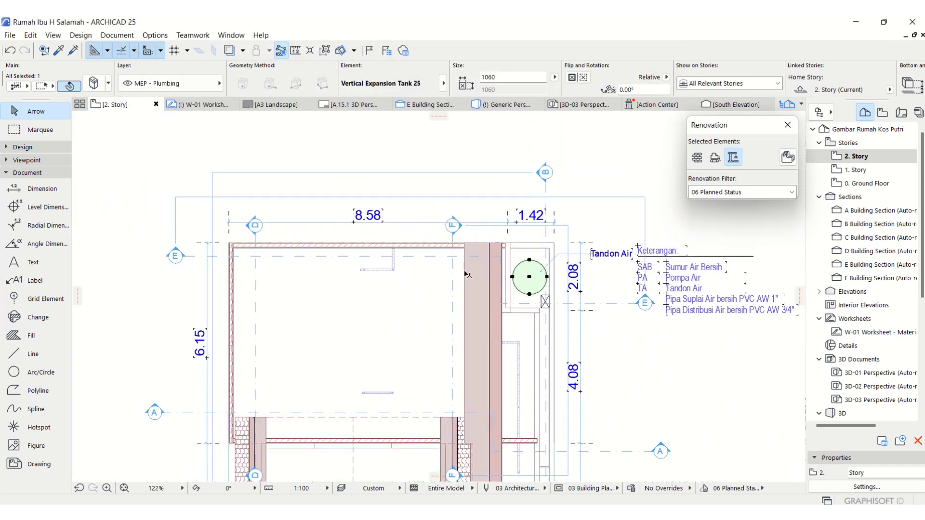
{"action": "key", "text": "Escape"}
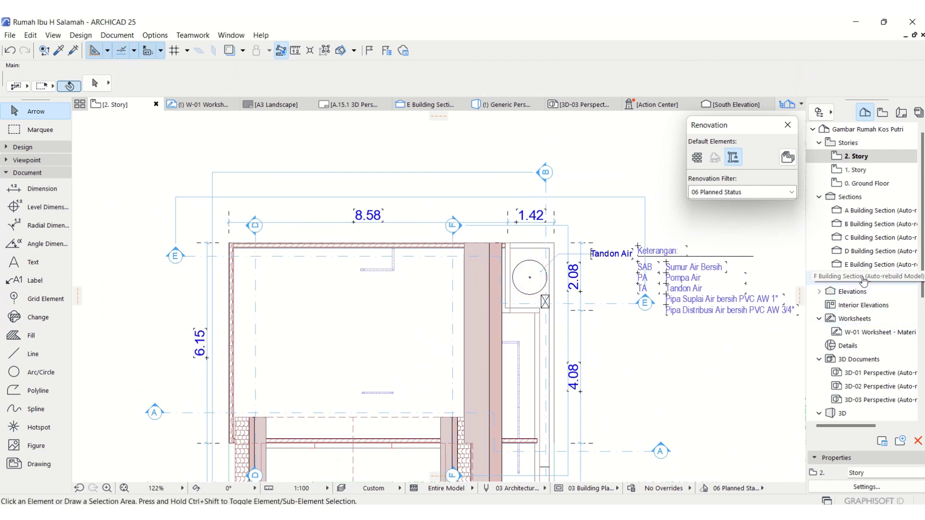
Open the saved view 0. Clean Water Plans 01 and focus on the kitchen area around the SAB and PA labels
{"action": "left_click", "coordinate": [882, 112]}
{"action": "double_click", "coordinate": [884, 255]}
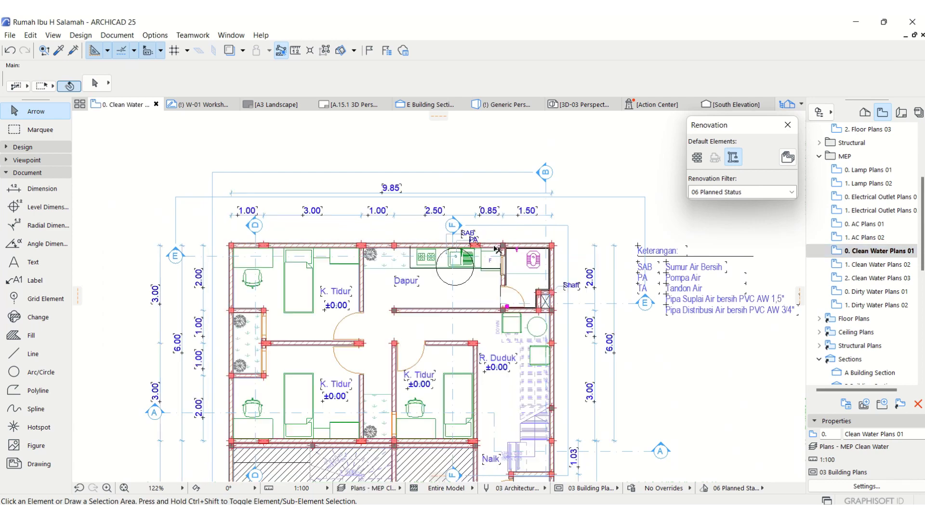
{"action": "scroll", "coordinate": [417, 235], "scroll_direction": "up", "scroll_amount": 5}
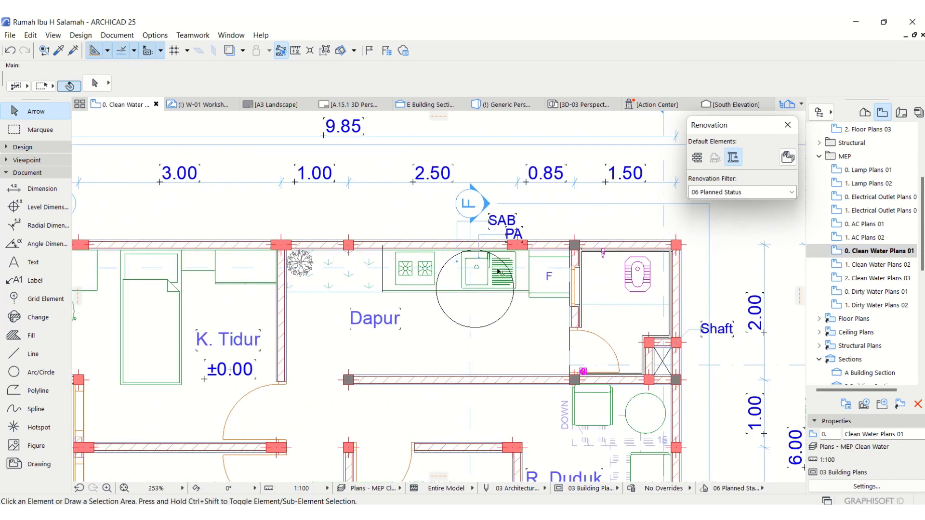
{"action": "scroll", "coordinate": [497, 266], "scroll_direction": "up", "scroll_amount": 2}
{"action": "scroll", "coordinate": [497, 266], "scroll_direction": "down", "scroll_amount": 2}
{"action": "scroll", "coordinate": [424, 311], "scroll_direction": "down", "scroll_amount": 2}
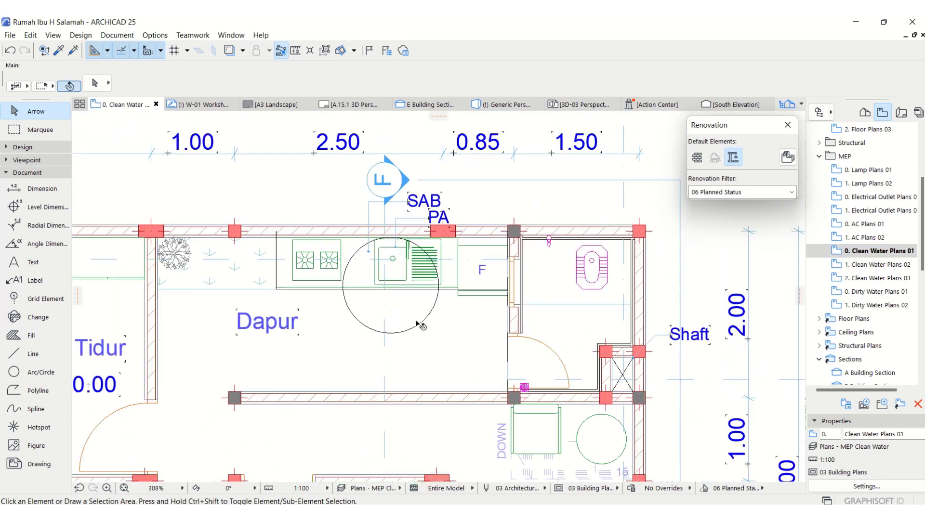
{"action": "middle_click_drag", "start_coordinate": [433, 306], "coordinate": [394, 327]}
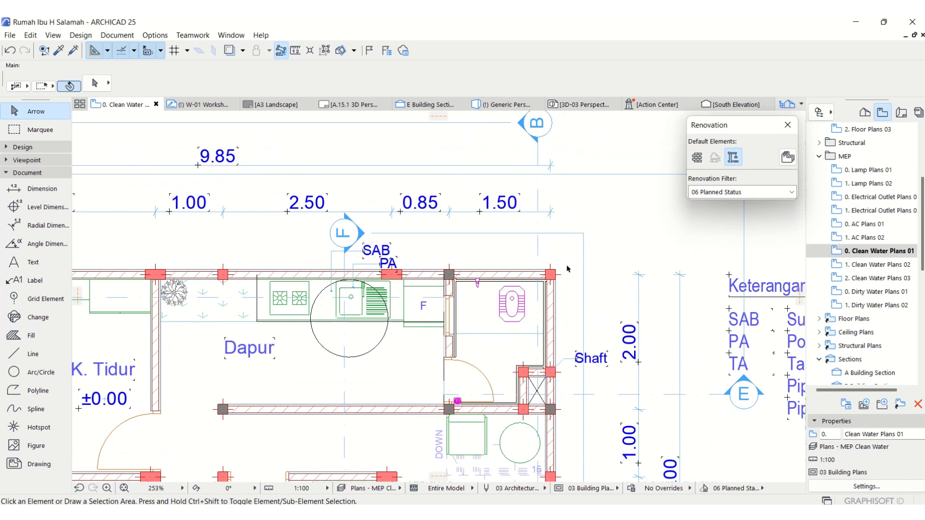
Make the MEP - 3D layer visible in the clean water plan and focus on the water pump in the kitchen
{"action": "key", "text": "ctrl+l"}
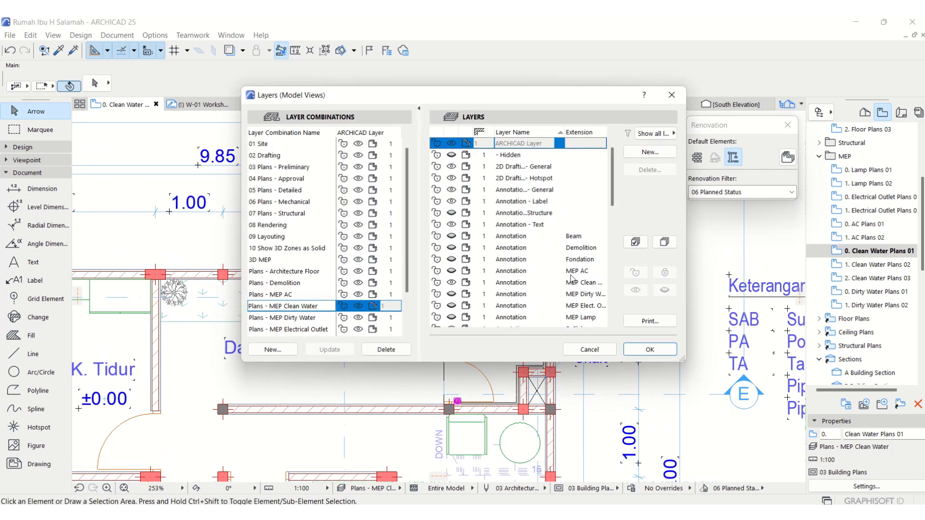
{"action": "scroll", "coordinate": [564, 275], "scroll_direction": "down", "scroll_amount": 4}
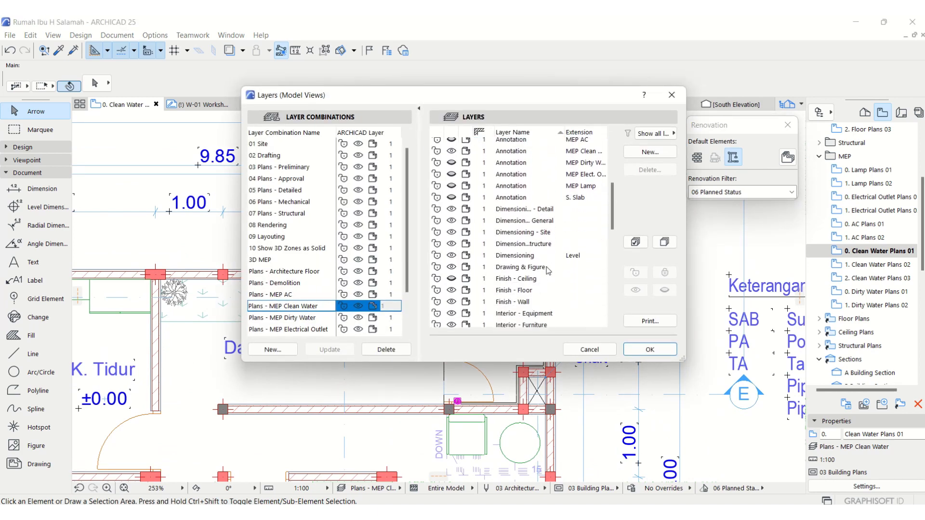
{"action": "scroll", "coordinate": [547, 271], "scroll_direction": "down", "scroll_amount": 5}
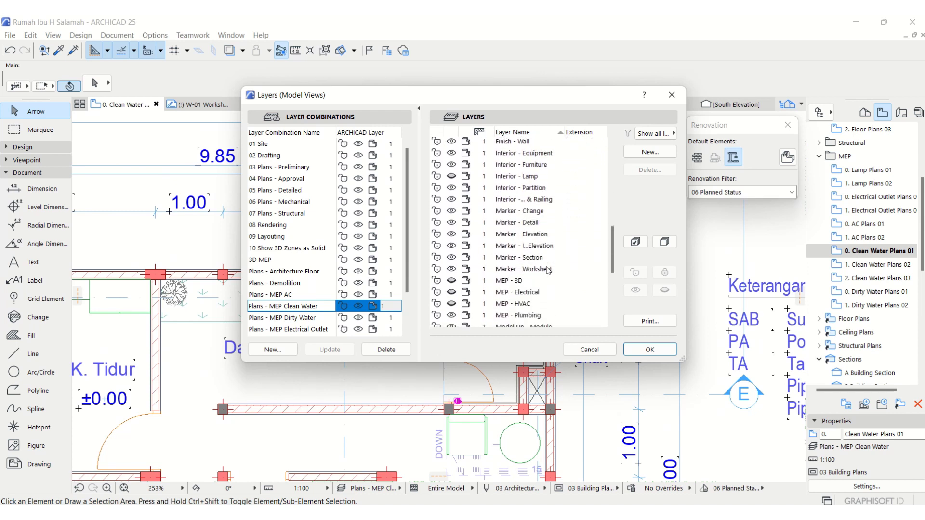
{"action": "scroll", "coordinate": [548, 271], "scroll_direction": "down", "scroll_amount": 1}
{"action": "left_click", "coordinate": [453, 264]}
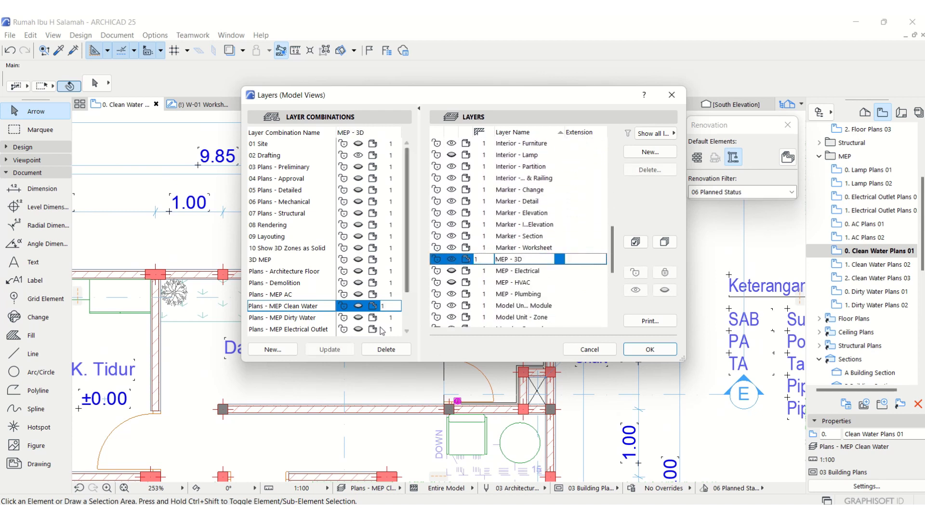
{"action": "left_click", "coordinate": [648, 350]}
{"action": "scroll", "coordinate": [365, 292], "scroll_direction": "up", "scroll_amount": 5}
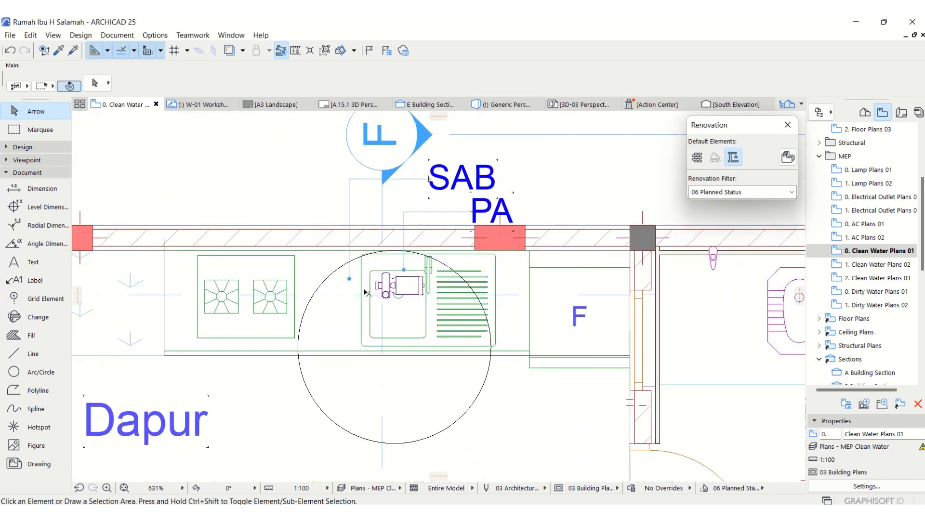
{"action": "middle_click_drag", "start_coordinate": [365, 292], "coordinate": [359, 317]}
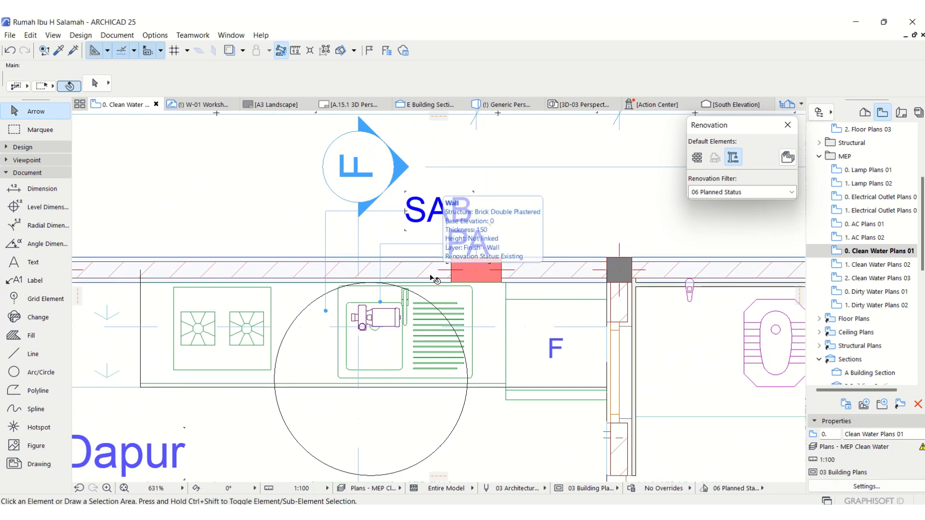
Show the MEP Routing palette
{"action": "left_click", "coordinate": [228, 36]}
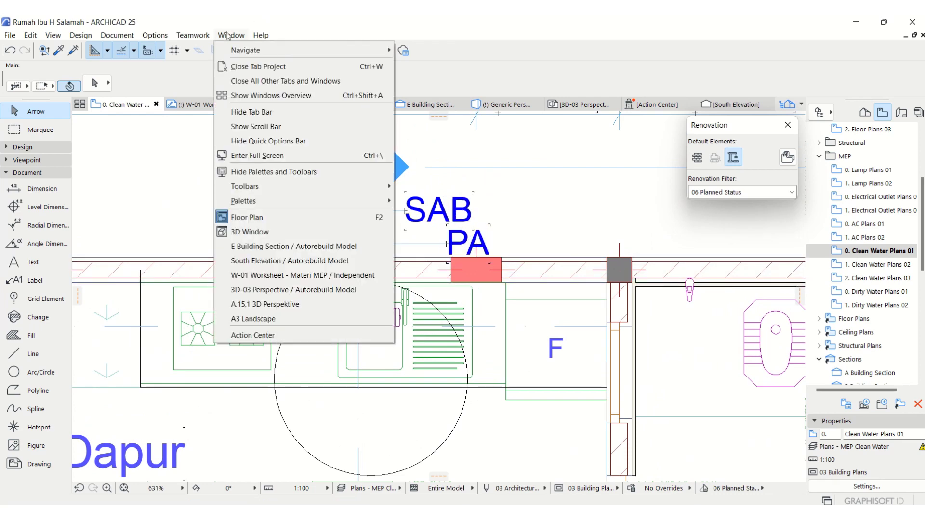
{"action": "mouse_move", "coordinate": [292, 199]}
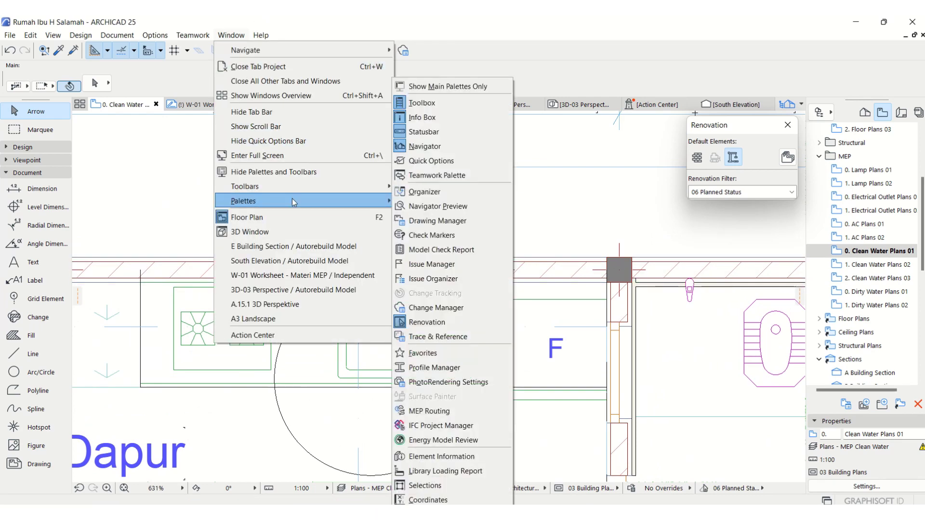
{"action": "left_click", "coordinate": [452, 413]}
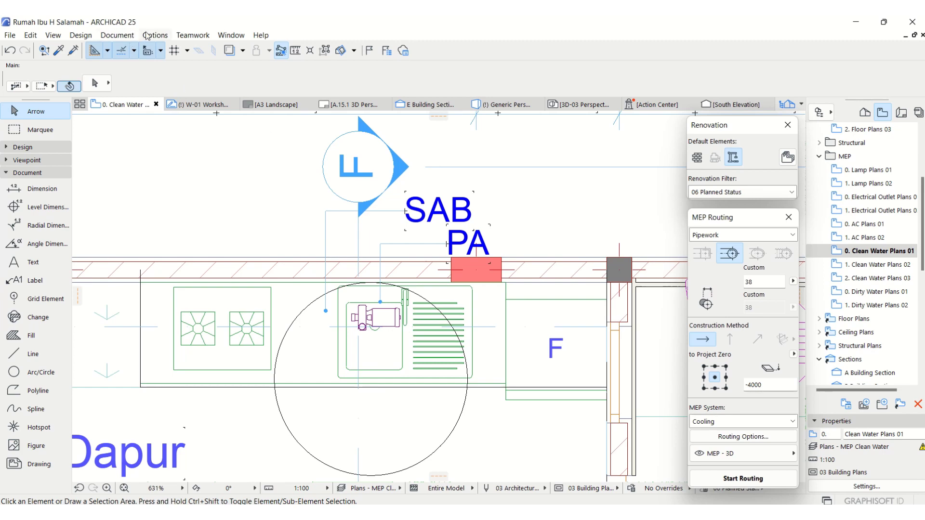
Activate the Pipe tool from the pipework tools and open its default settings
{"action": "left_click", "coordinate": [79, 36]}
{"action": "mouse_move", "coordinate": [111, 81]}
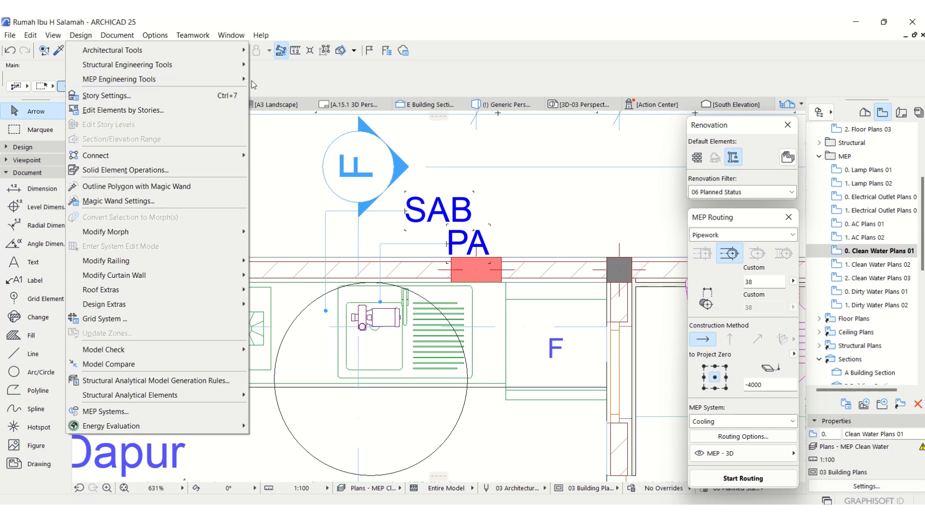
{"action": "mouse_move", "coordinate": [266, 86]}
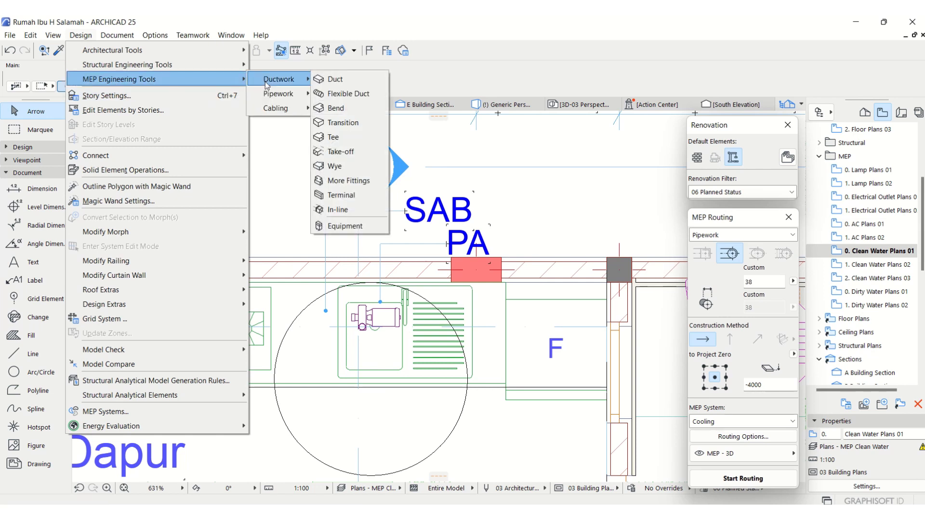
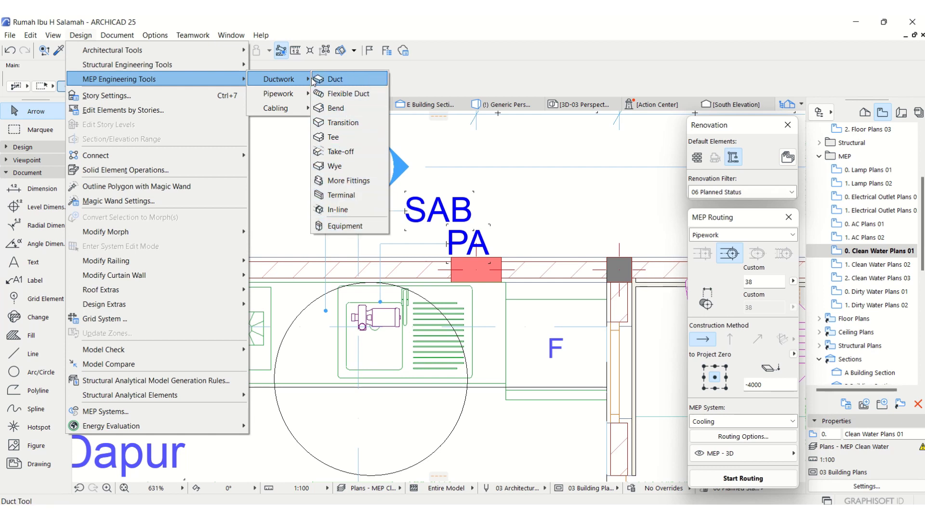
{"action": "mouse_move", "coordinate": [283, 106]}
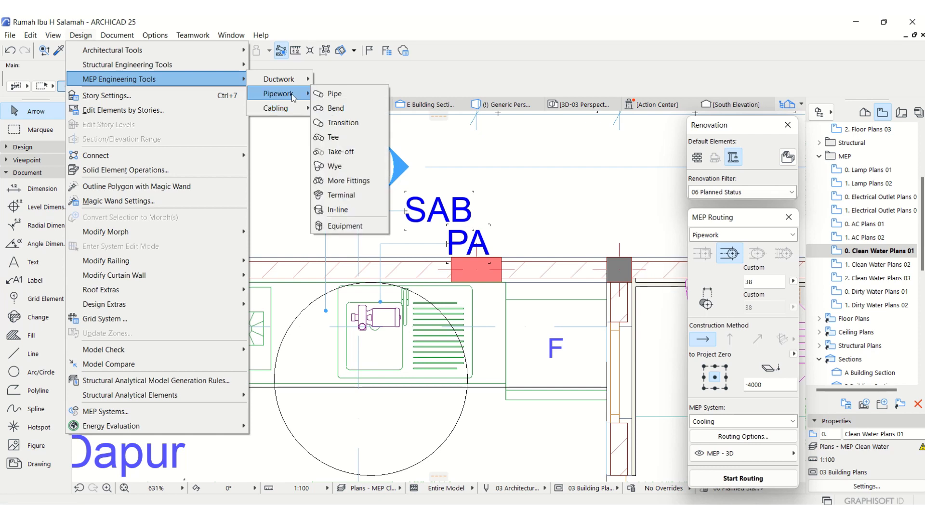
{"action": "left_click", "coordinate": [334, 94]}
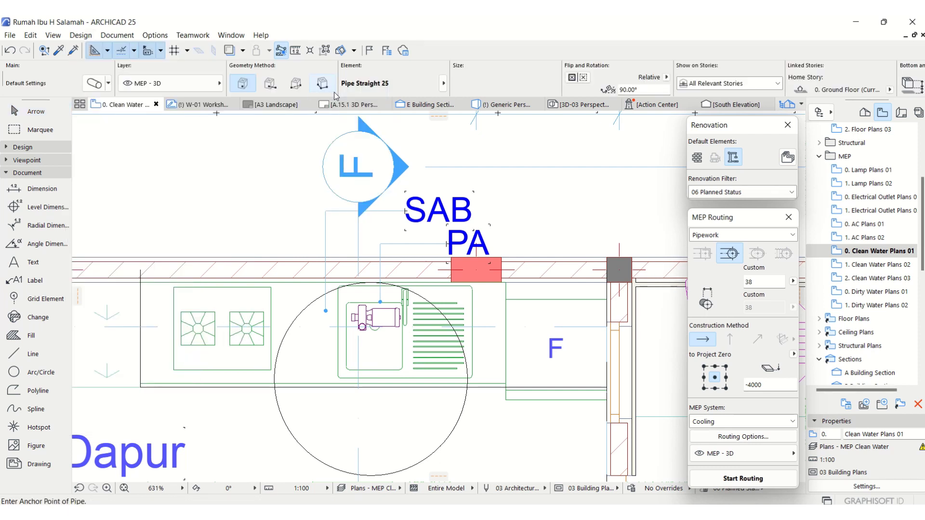
{"action": "left_click", "coordinate": [96, 86]}
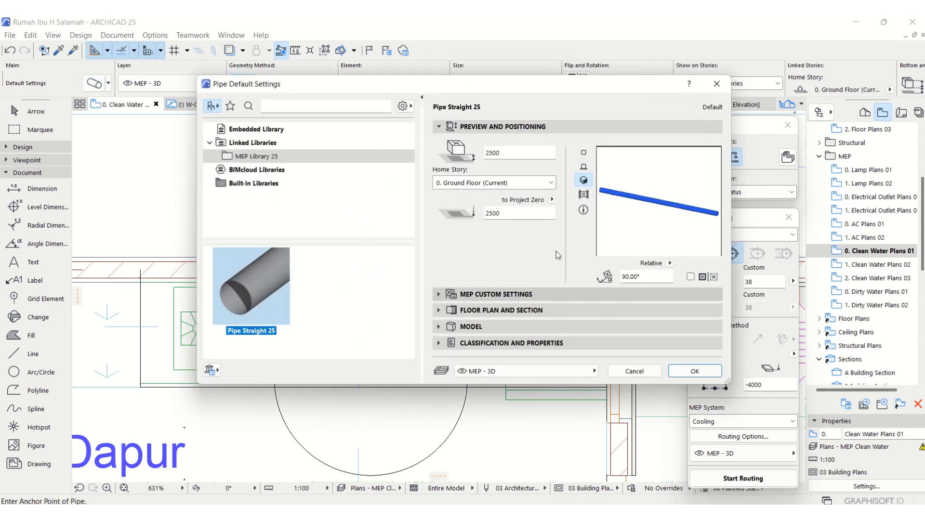
In the pipe's general settings, use an insulation thickness of 1 and assign the Cooling MEP system
{"action": "left_click", "coordinate": [509, 295]}
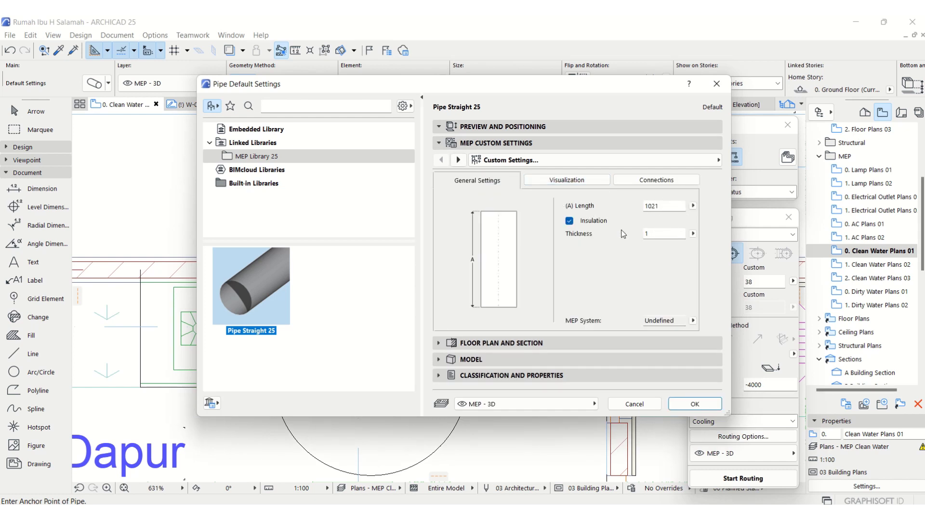
{"action": "double_click", "coordinate": [661, 232]}
{"action": "left_click", "coordinate": [692, 320]}
{"action": "left_click", "coordinate": [717, 342]}
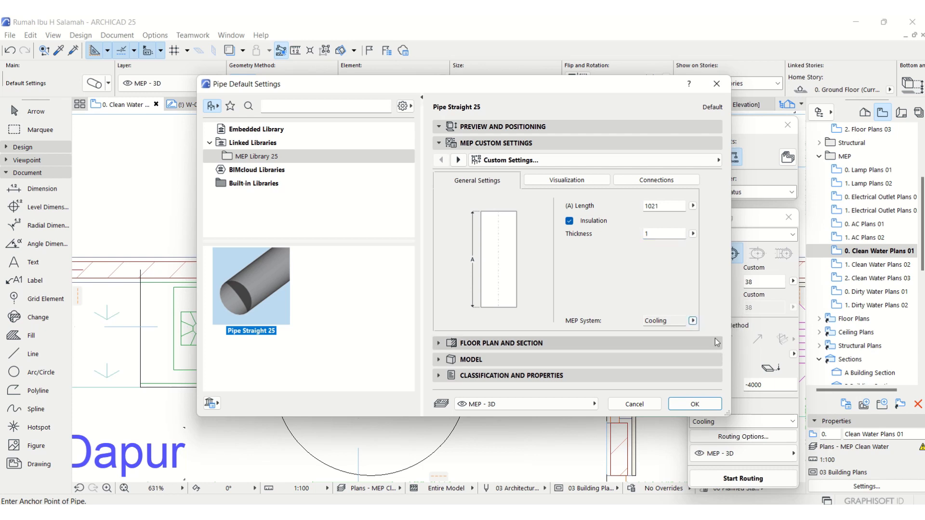
Set both the default pipe's surface and its insulation surface to Paint - Royal Blue
{"action": "left_click", "coordinate": [585, 179]}
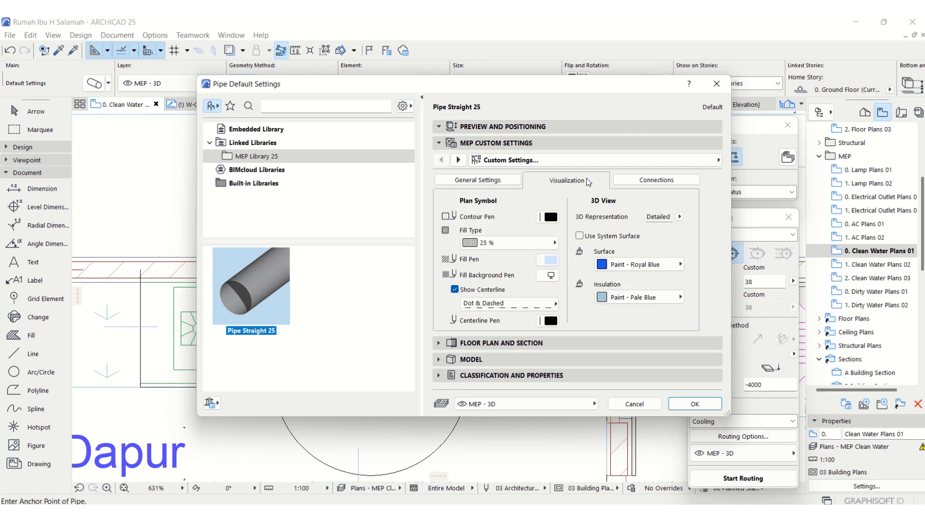
{"action": "left_click", "coordinate": [642, 267]}
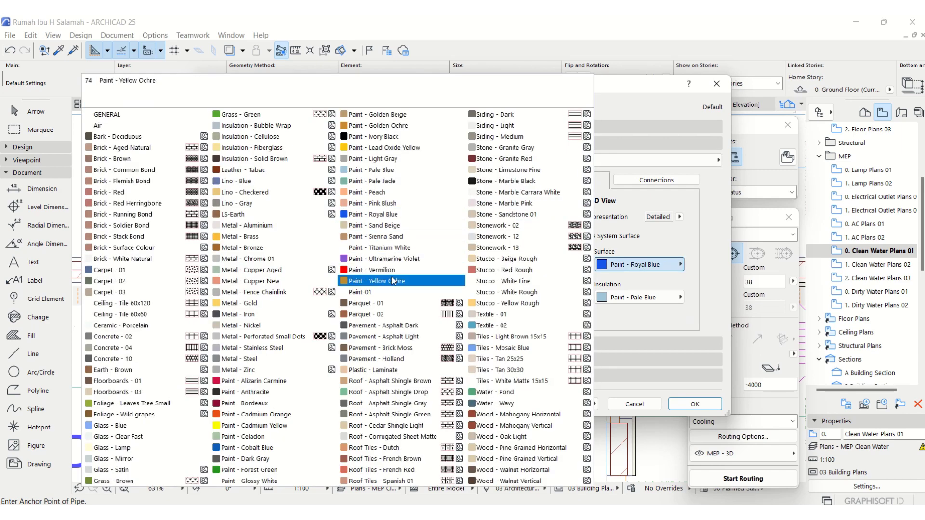
{"action": "left_click", "coordinate": [413, 214]}
{"action": "left_click", "coordinate": [625, 296]}
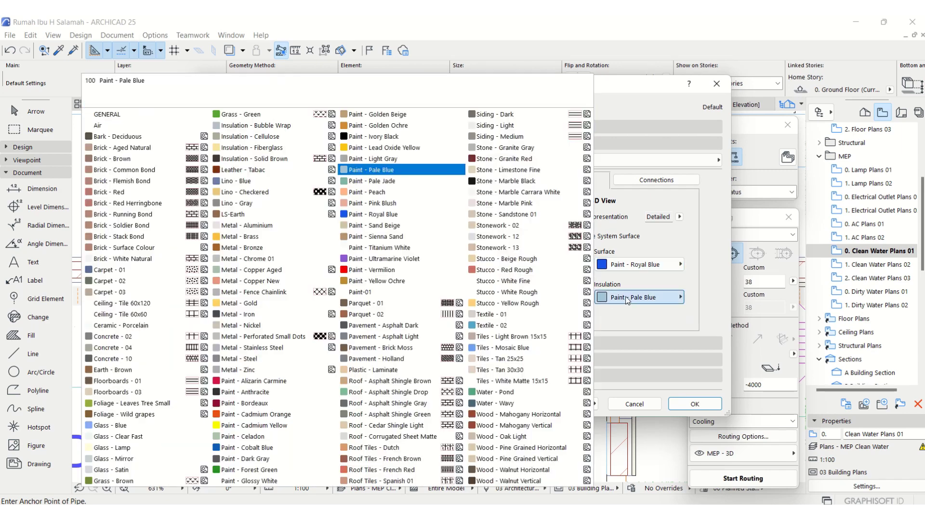
{"action": "left_click", "coordinate": [404, 217]}
Set the default pipe's Main 1 connection to diameter 38 and connection type Welded, then apply the settings
{"action": "left_click", "coordinate": [658, 180]}
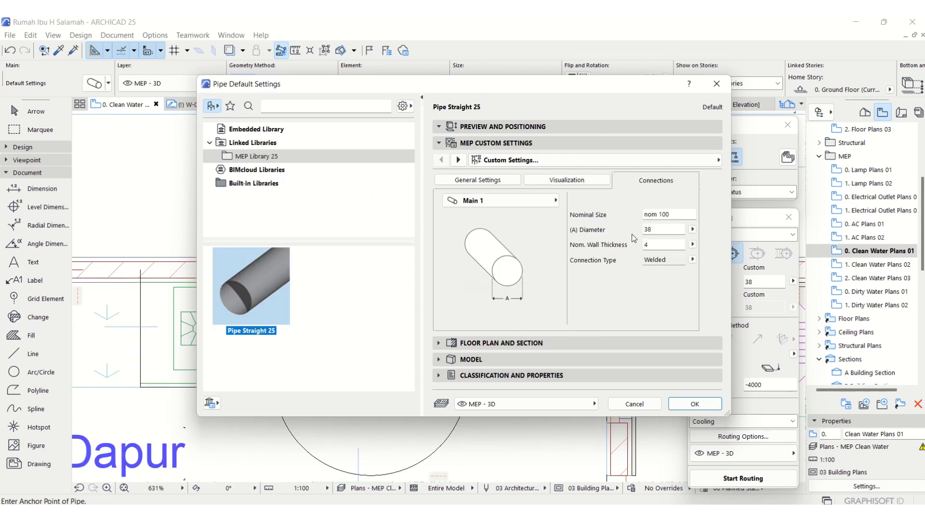
{"action": "left_click", "coordinate": [658, 230]}
{"action": "type", "text": "37.5"}
{"action": "left_click", "coordinate": [692, 259]}
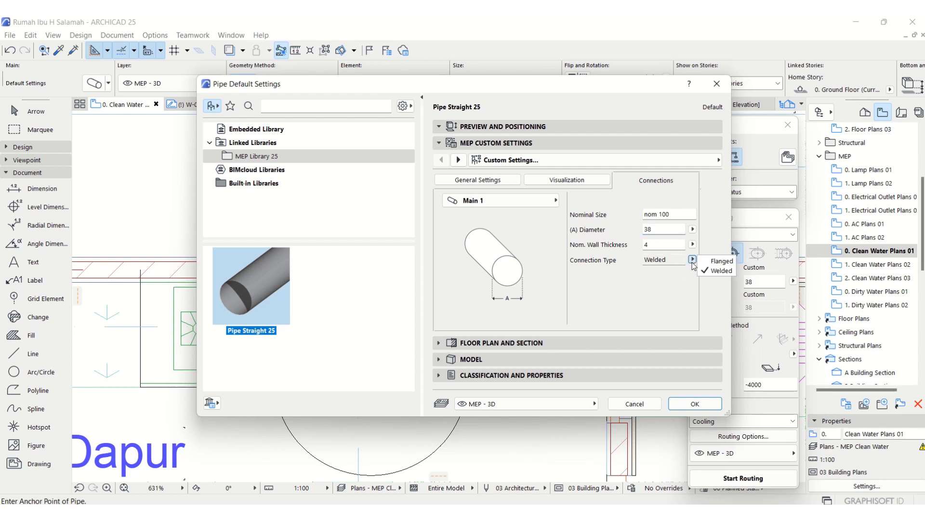
{"action": "left_click", "coordinate": [725, 272]}
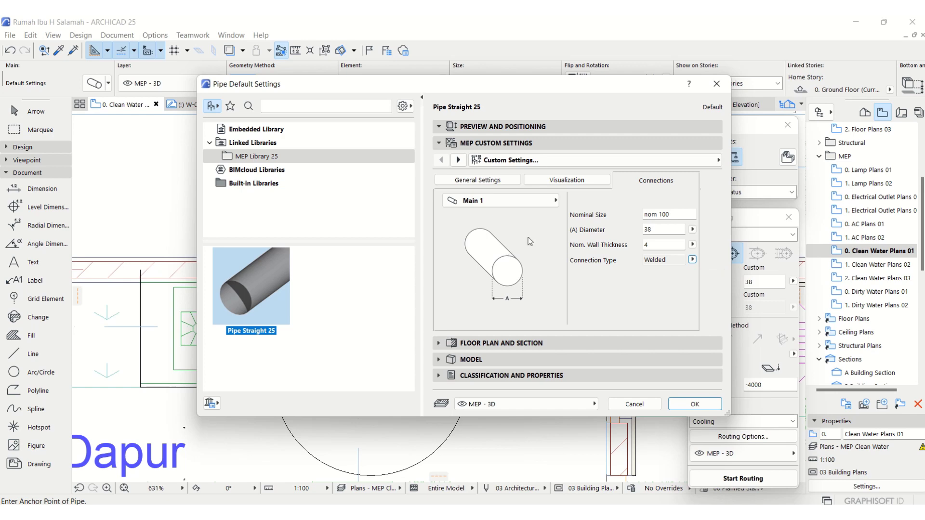
{"action": "left_click", "coordinate": [501, 126]}
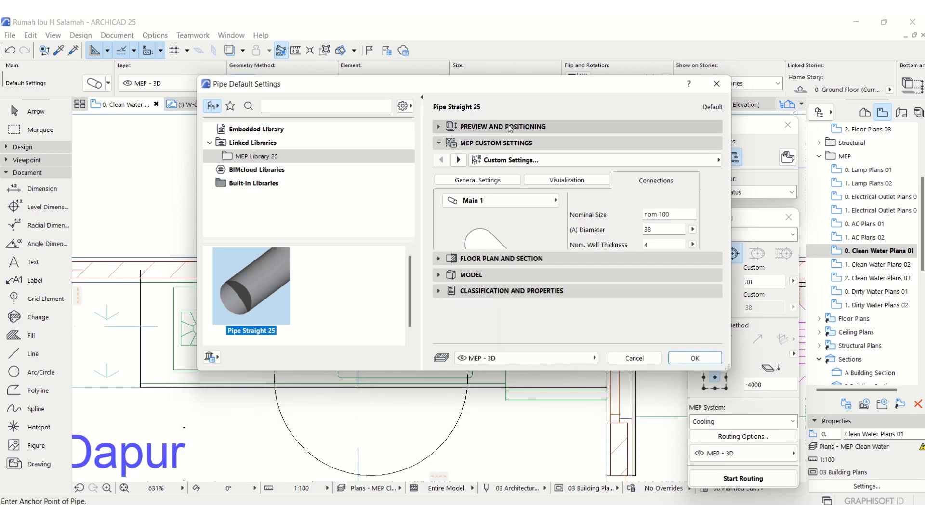
{"action": "left_click", "coordinate": [689, 375]}
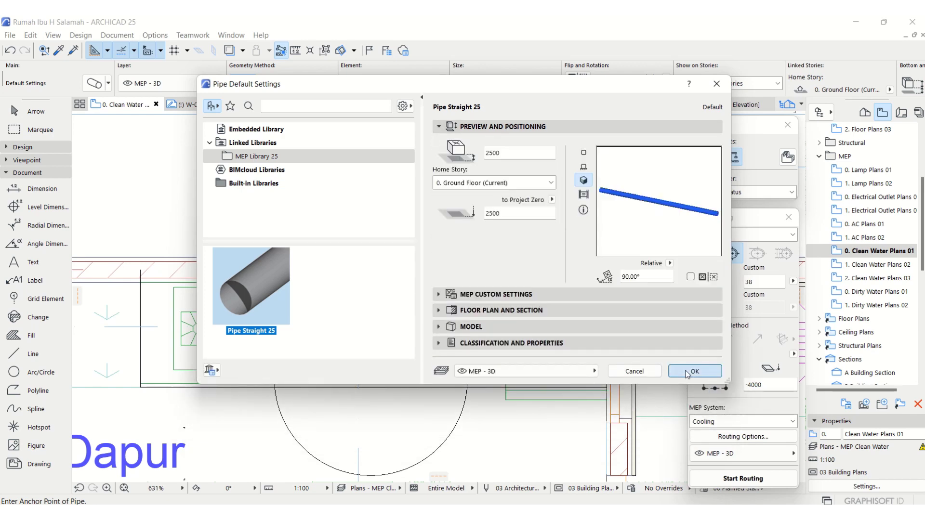
Assign the default pipe to the MEP - 3D layer, and open the default settings of the pipework Bend tool
{"action": "left_click", "coordinate": [149, 85]}
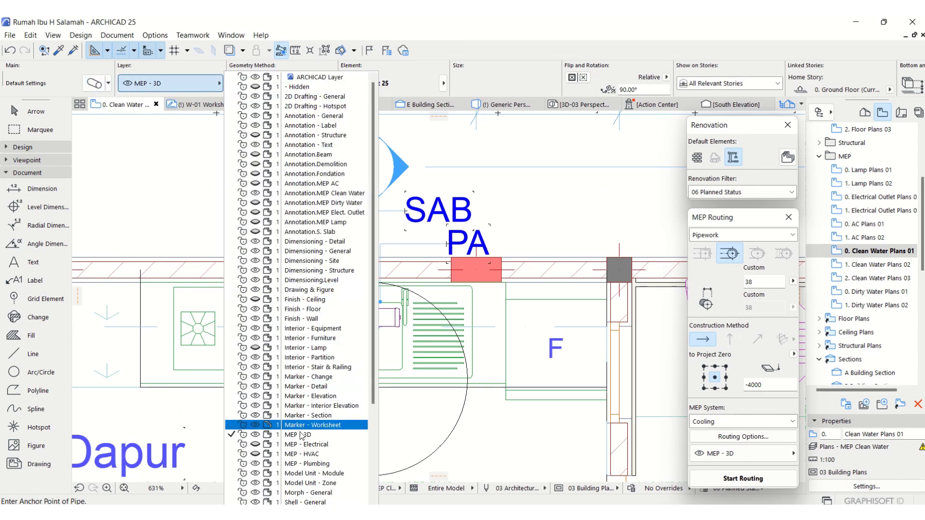
{"action": "left_click", "coordinate": [298, 435]}
{"action": "left_click", "coordinate": [80, 36]}
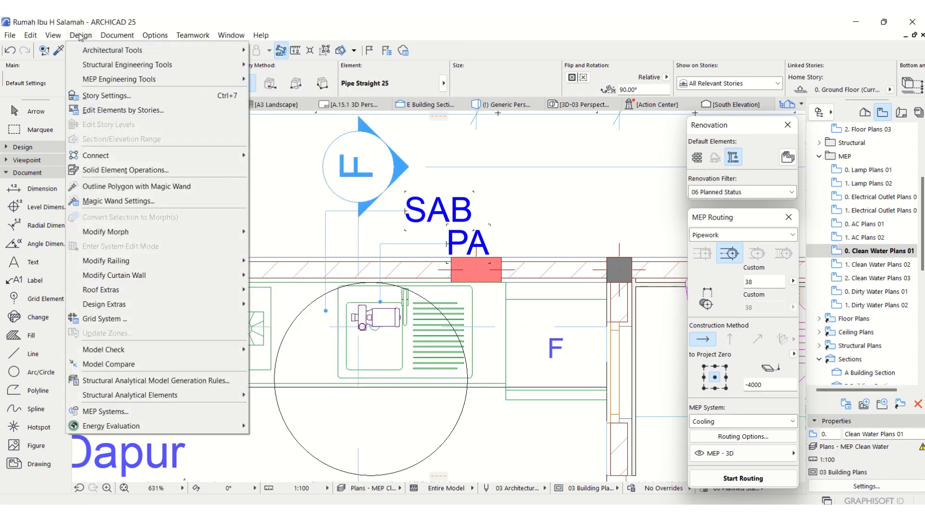
{"action": "mouse_move", "coordinate": [103, 81]}
{"action": "mouse_move", "coordinate": [281, 94]}
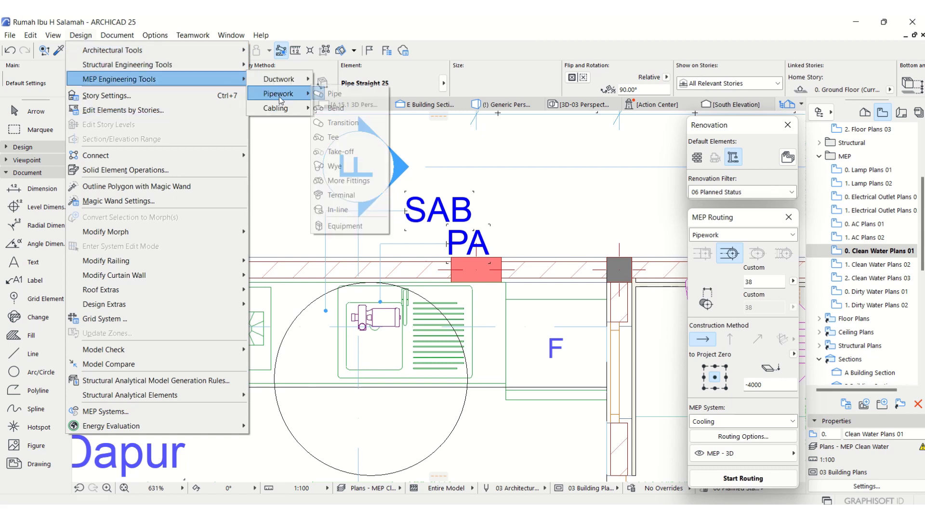
{"action": "left_click", "coordinate": [335, 111]}
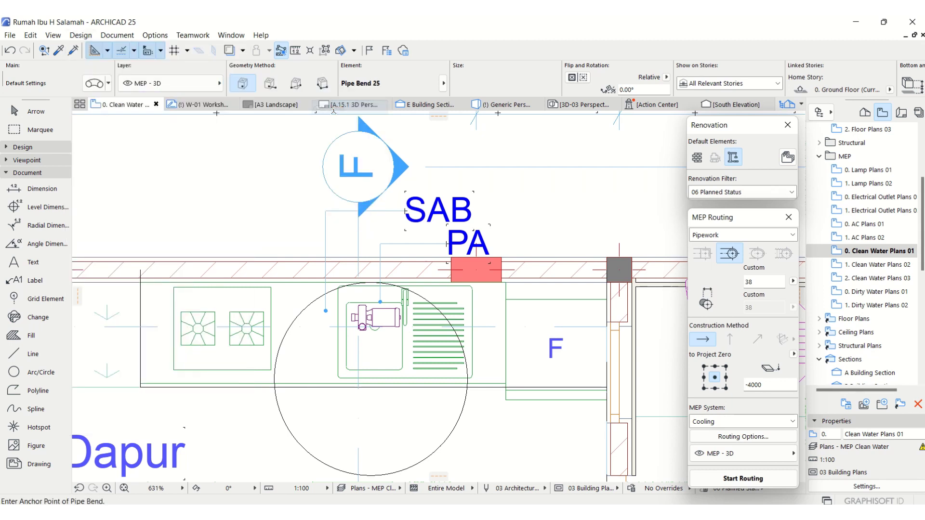
{"action": "left_click", "coordinate": [94, 83]}
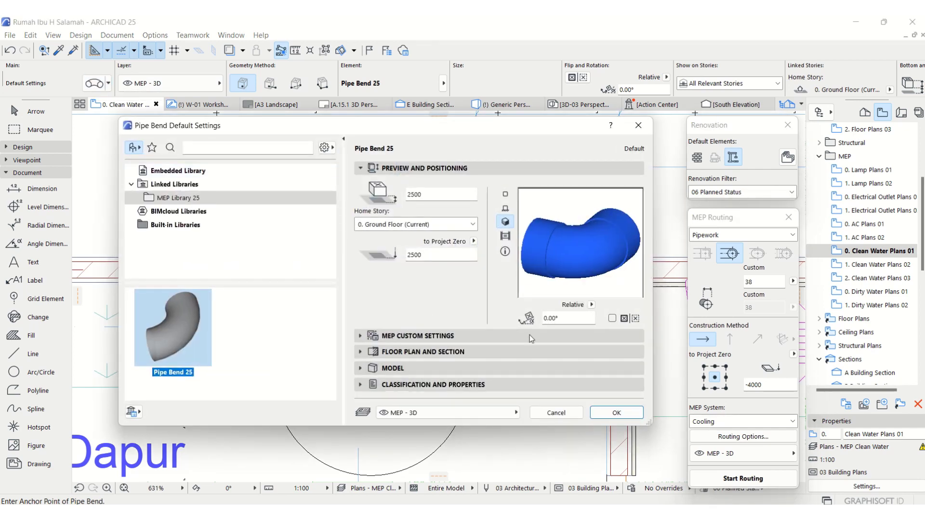
Try a bend radius of 30 for the default pipe bend and preview it in 3D, side and plan views
{"action": "left_click", "coordinate": [433, 335]}
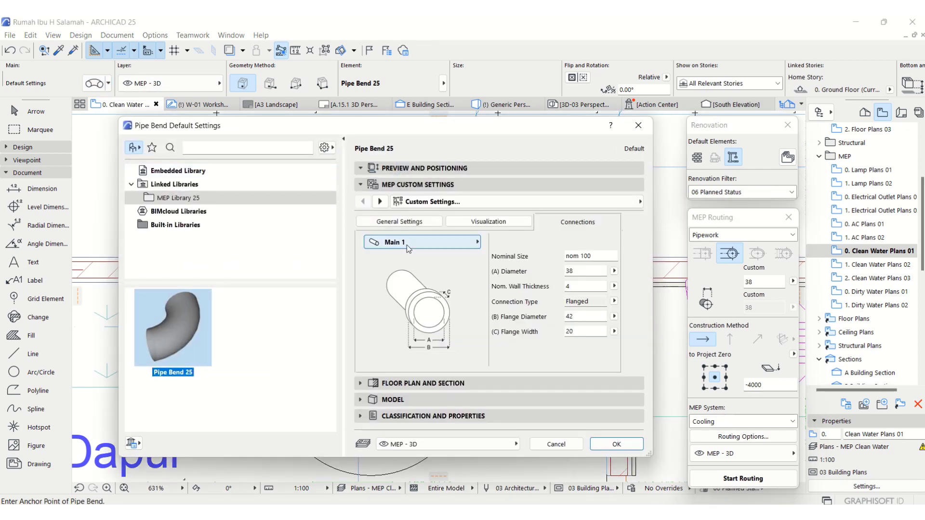
{"action": "left_click", "coordinate": [397, 221]}
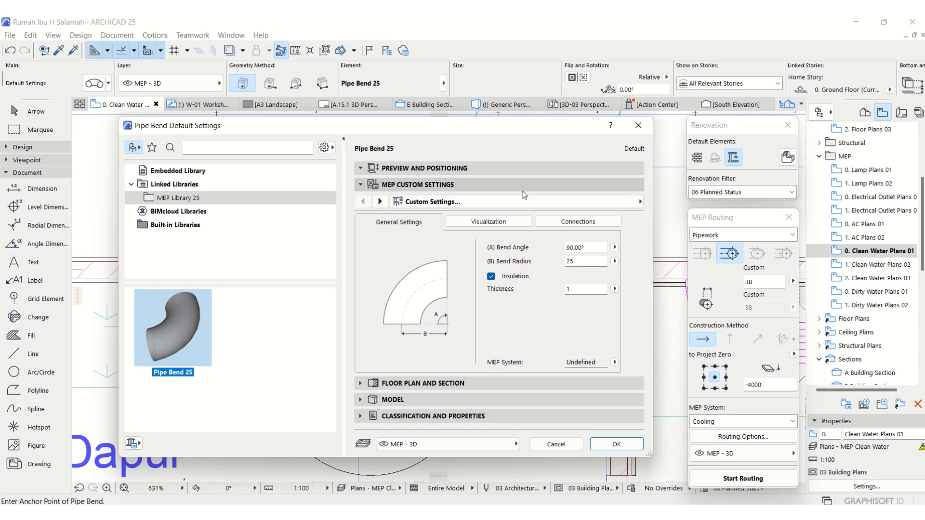
{"action": "double_click", "coordinate": [581, 261]}
{"action": "type", "text": "3"}
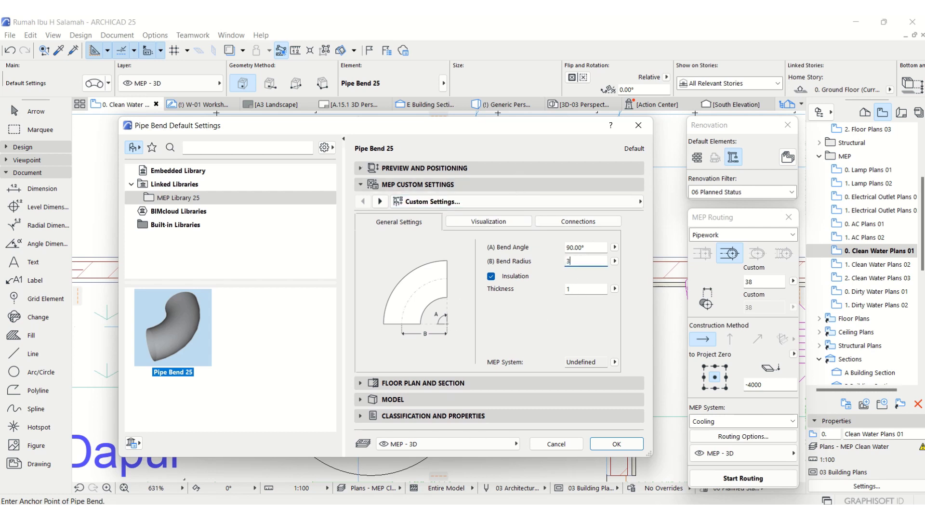
{"action": "type", "text": "0"}
{"action": "left_click", "coordinate": [489, 167]}
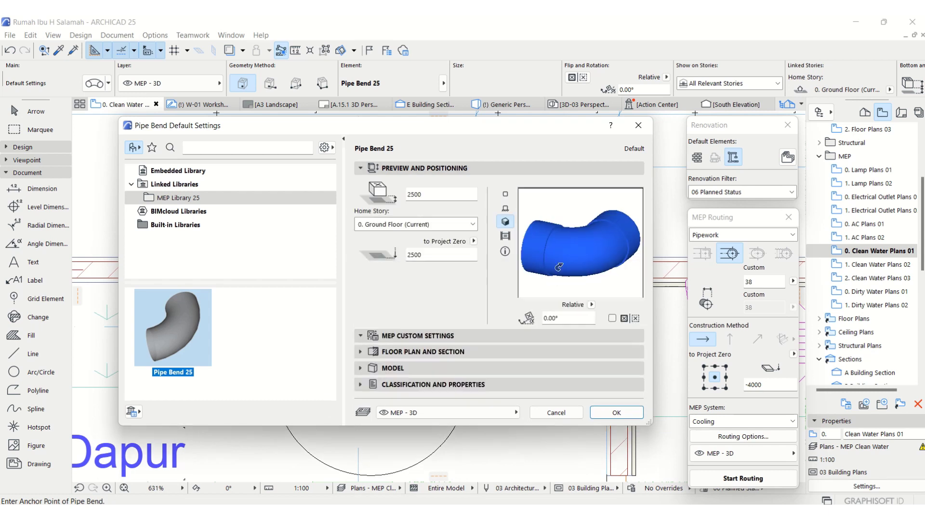
{"action": "left_click", "coordinate": [505, 208]}
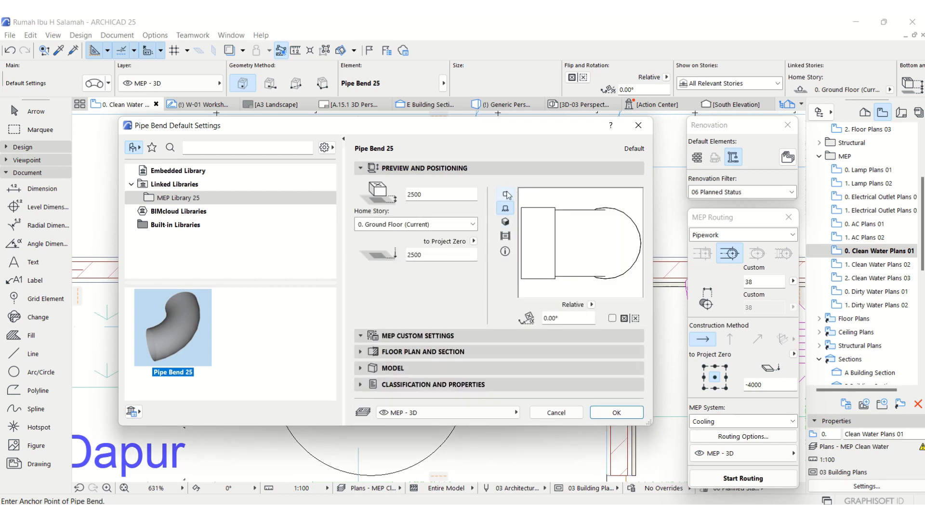
{"action": "left_click", "coordinate": [505, 194]}
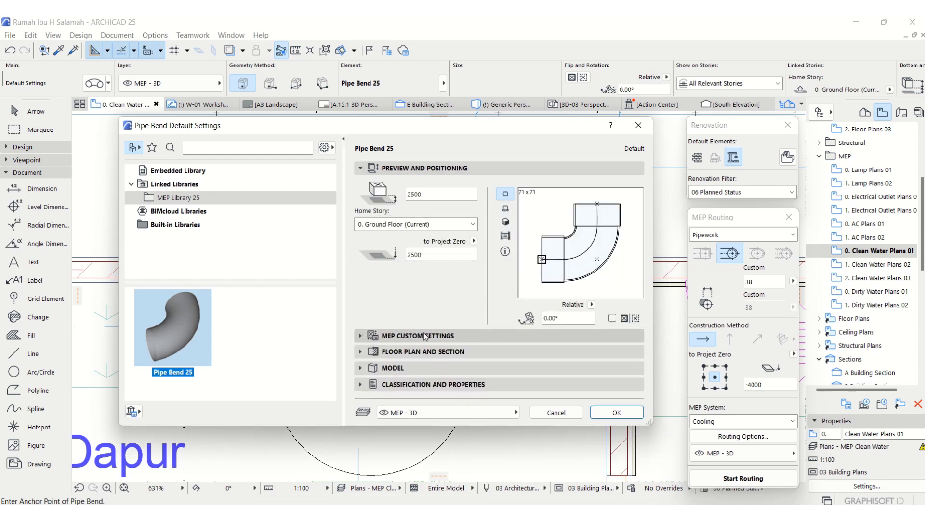
Set the default pipe bend's radius to 25 and preview its plan symbol
{"action": "left_click", "coordinate": [425, 336]}
{"action": "left_click_drag", "start_coordinate": [578, 261], "coordinate": [518, 267]}
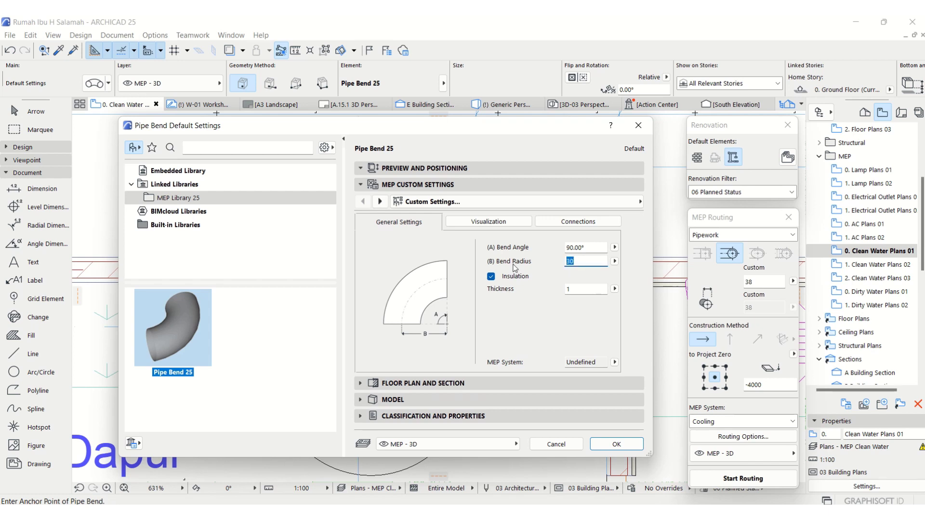
{"action": "type", "text": "25"}
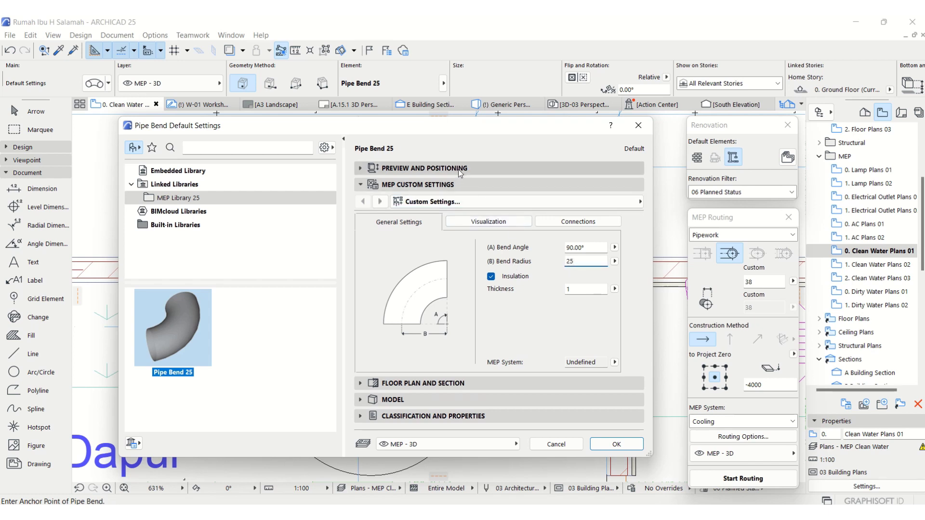
{"action": "left_click", "coordinate": [458, 168]}
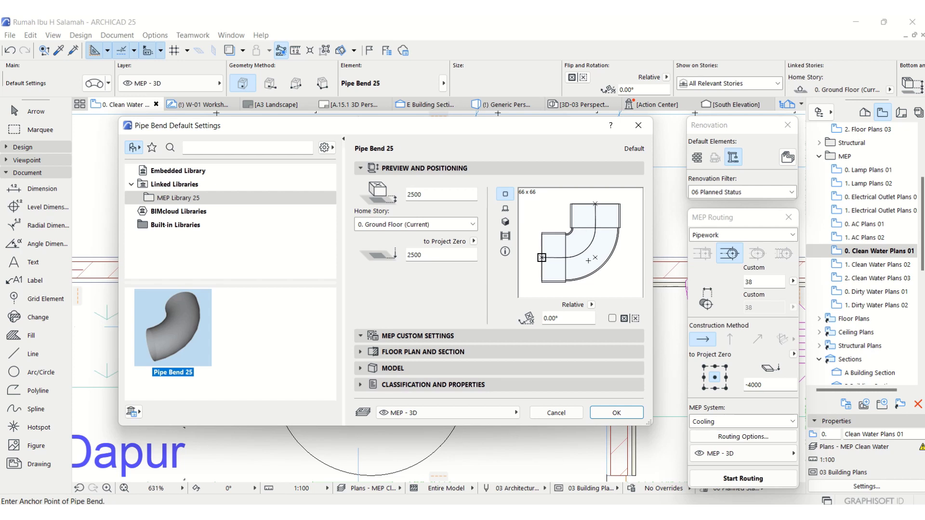
Assign Paint - Royal Blue to both the default pipe bend's surface and its insulation surface
{"action": "left_click", "coordinate": [423, 337]}
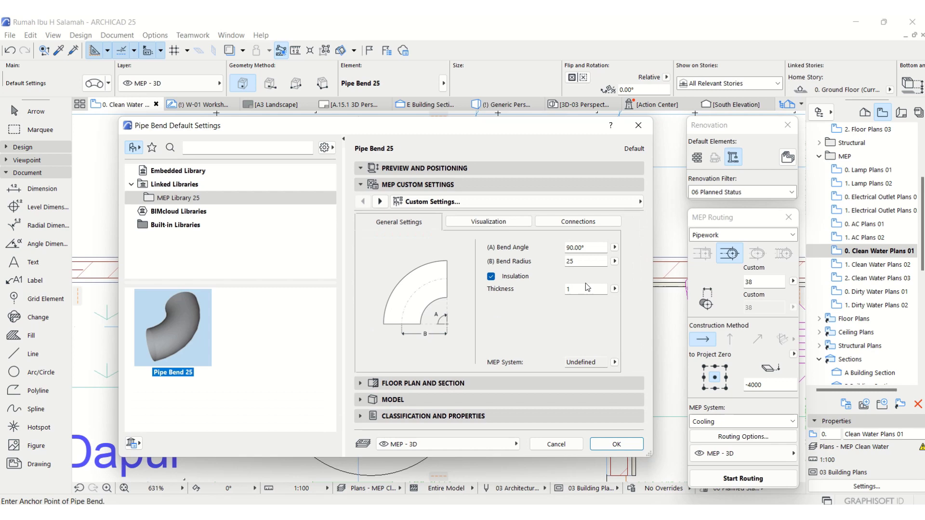
{"action": "left_click", "coordinate": [518, 224]}
{"action": "left_click", "coordinate": [559, 308]}
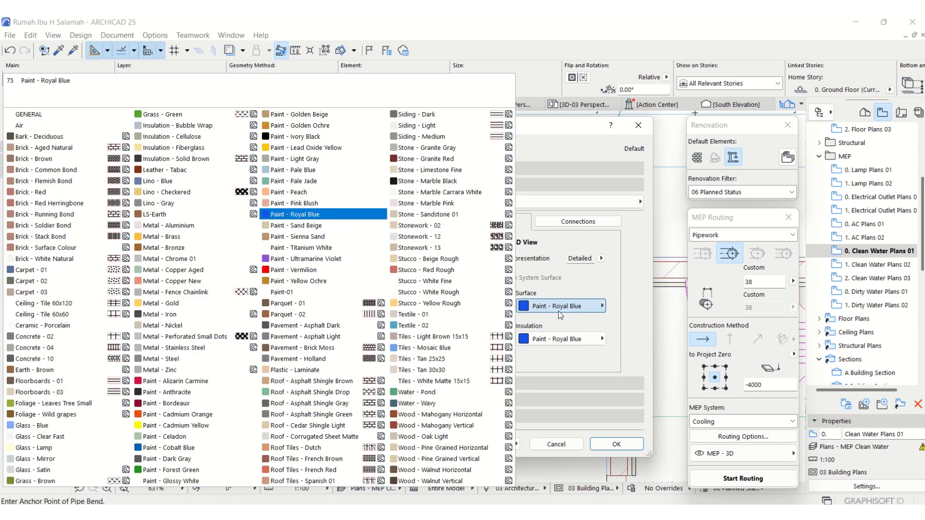
{"action": "left_click", "coordinate": [299, 214]}
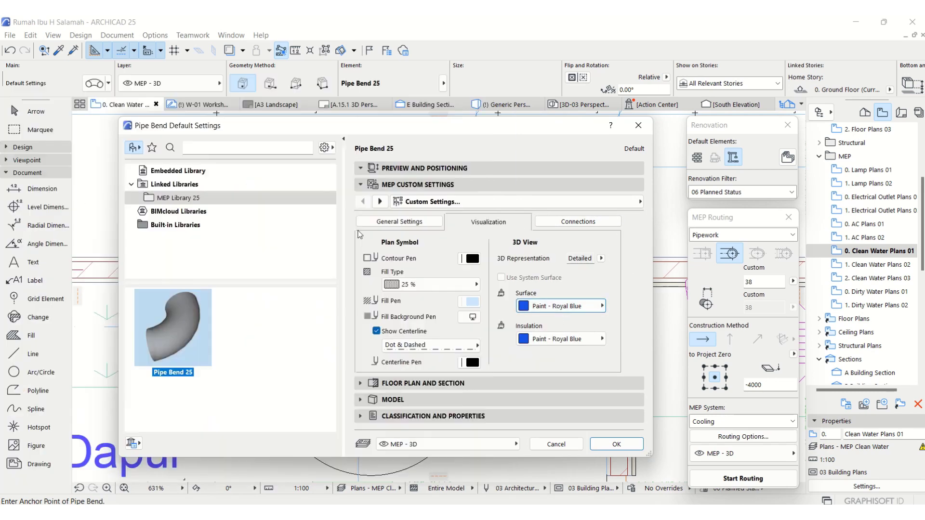
{"action": "left_click", "coordinate": [588, 339]}
{"action": "left_click", "coordinate": [295, 215]}
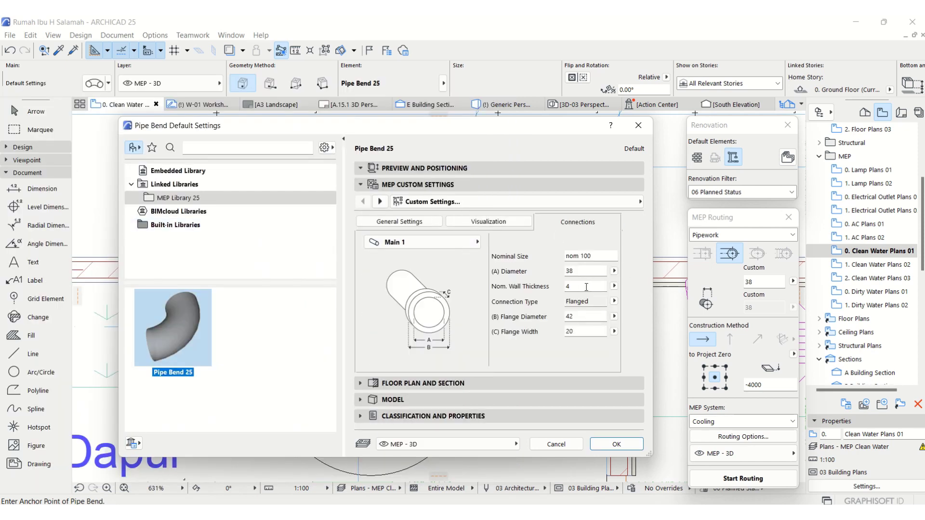
Set the diameter of the default pipe bend's Main 1 connection to 37.5
{"action": "double_click", "coordinate": [590, 271]}
{"action": "type", "text": "2"}
{"action": "key", "text": "BackSpace"}
{"action": "type", "text": "37.5"}
Try the Welded connection type on the bend's Main 1 connection, and switch back to Flanged
{"action": "left_click", "coordinate": [614, 302]}
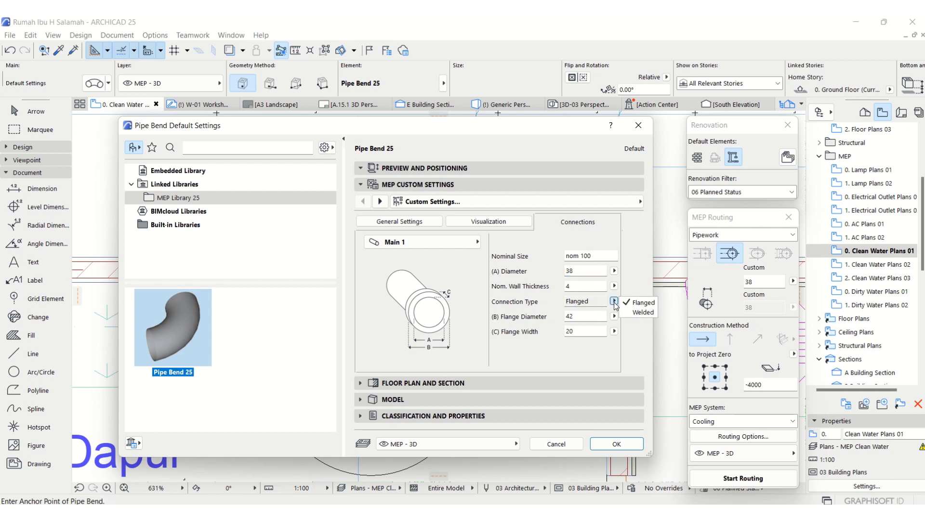
{"action": "left_click", "coordinate": [640, 312]}
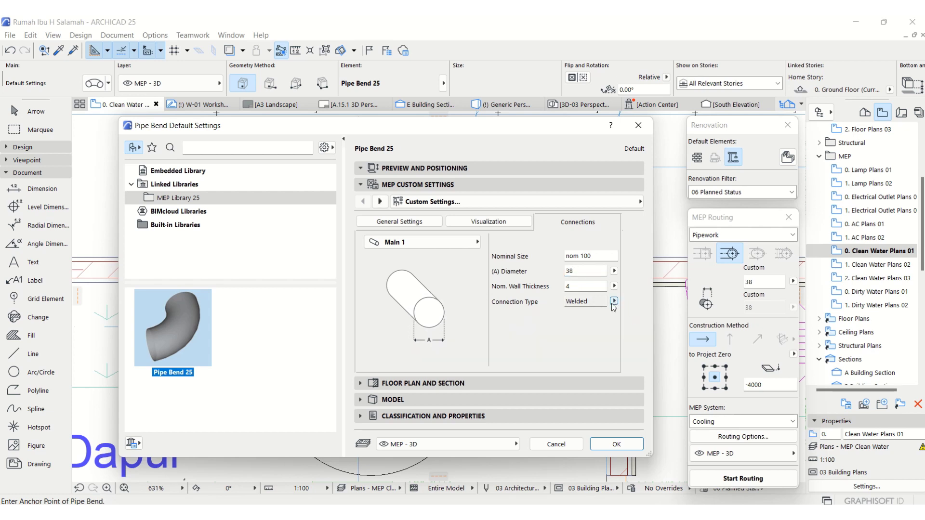
{"action": "left_click", "coordinate": [614, 302]}
{"action": "left_click", "coordinate": [642, 303]}
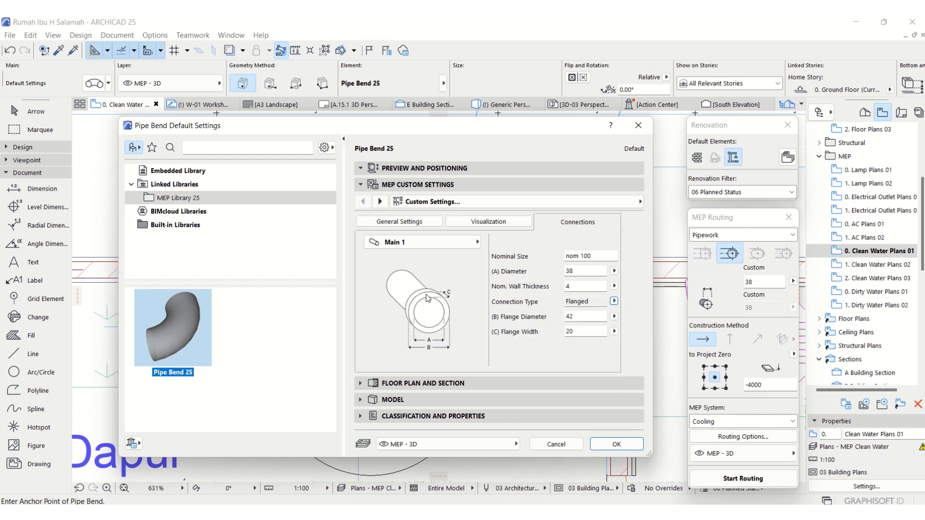
Check the bend's flange dimensions, preview the bend in plan and 3D, and apply its default settings
{"action": "double_click", "coordinate": [575, 317]}
{"action": "key", "text": "Tab"}
{"action": "left_click", "coordinate": [465, 167]}
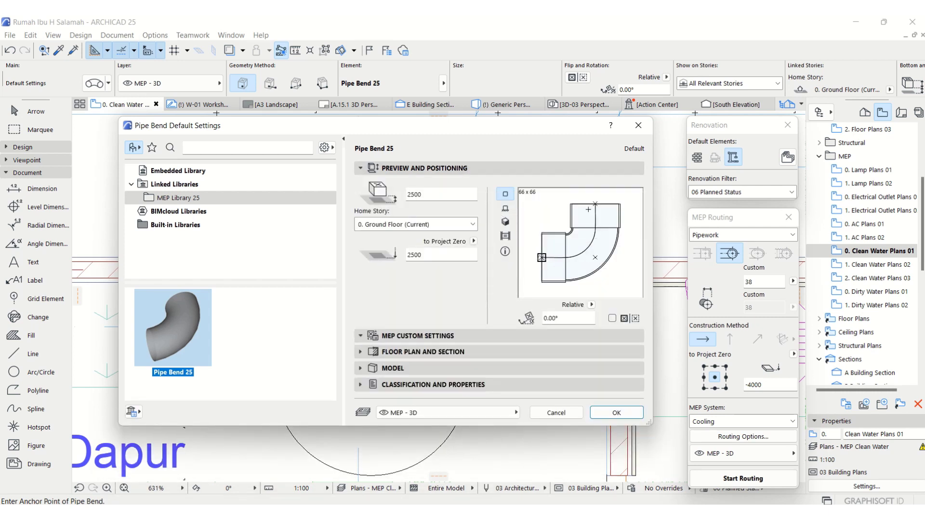
{"action": "left_click", "coordinate": [505, 221]}
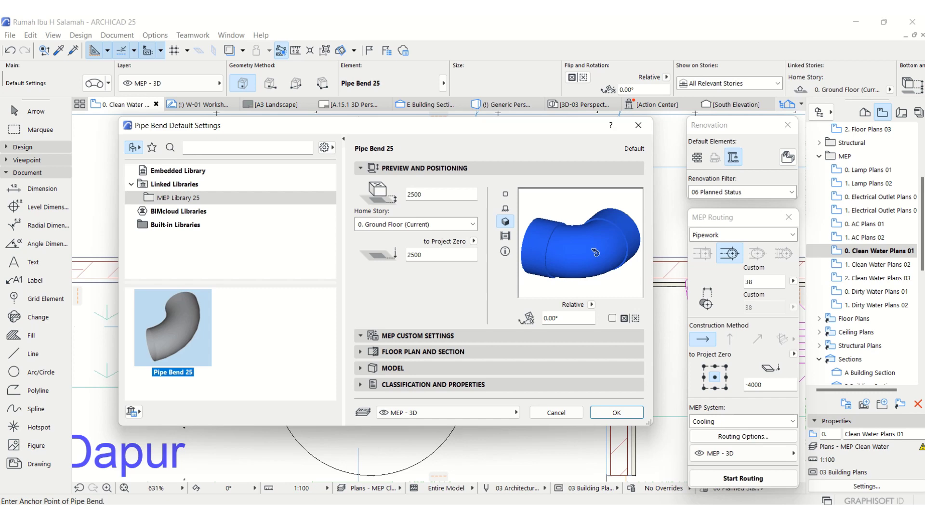
{"action": "left_click", "coordinate": [605, 415]}
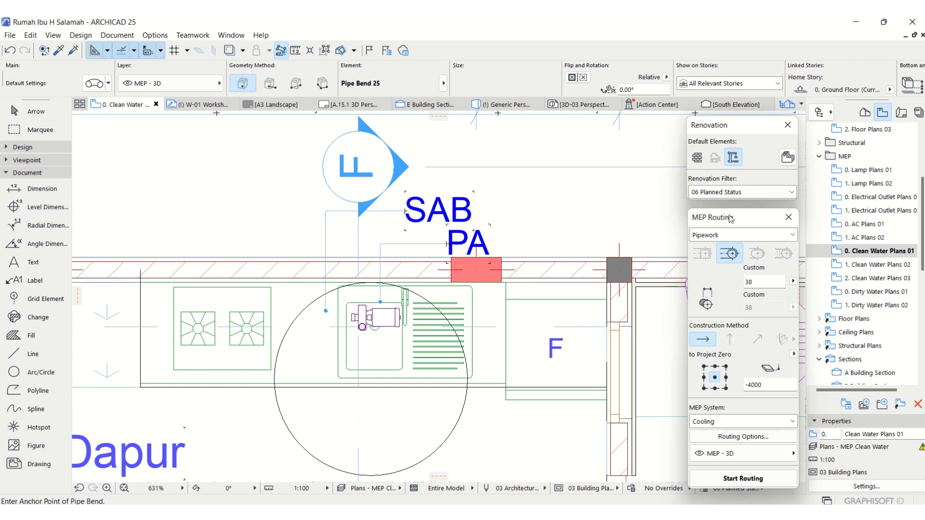
Configure MEP routing for Pipework with a custom diameter of 37.5, an elevation of 100 to Project Zero and the Cooling system
{"action": "left_click", "coordinate": [730, 235]}
{"action": "left_click", "coordinate": [708, 246]}
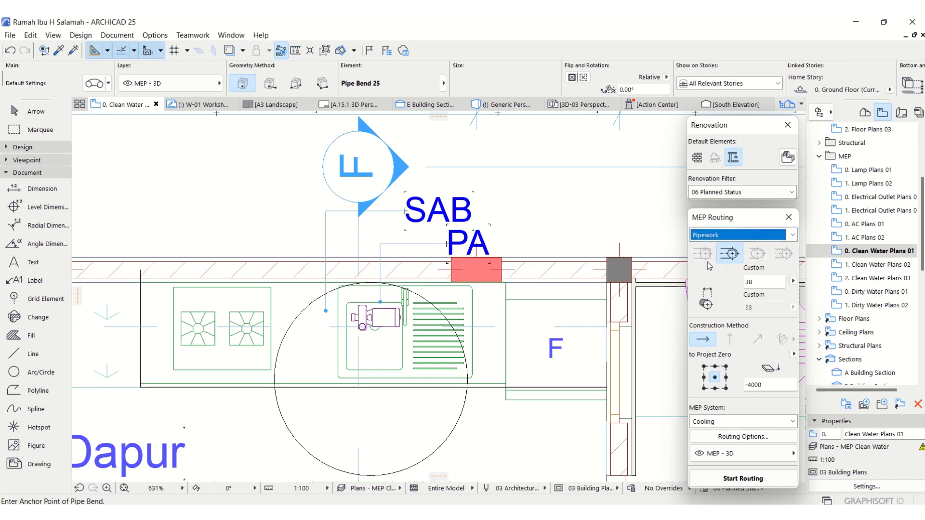
{"action": "key", "text": "Tab"}
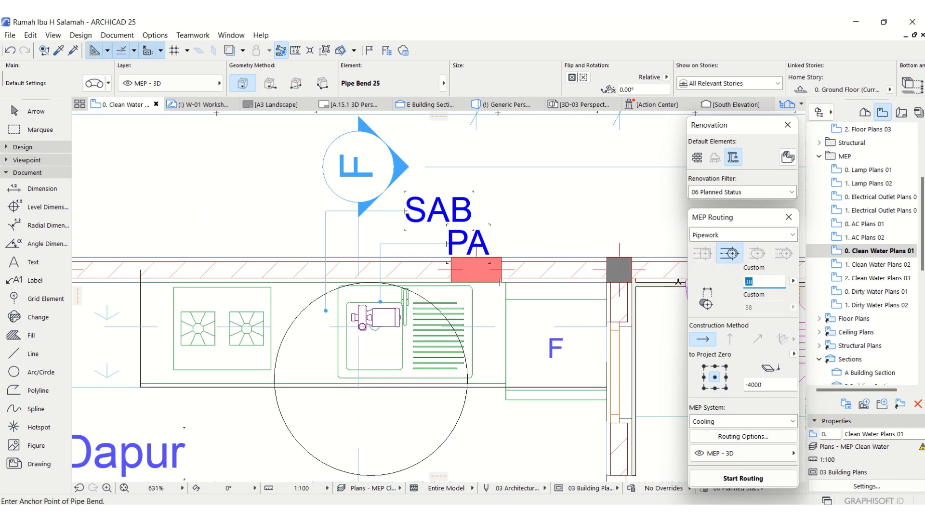
{"action": "type", "text": "37.5"}
{"action": "left_click", "coordinate": [773, 385]}
{"action": "type", "text": "100"}
{"action": "left_click", "coordinate": [792, 422]}
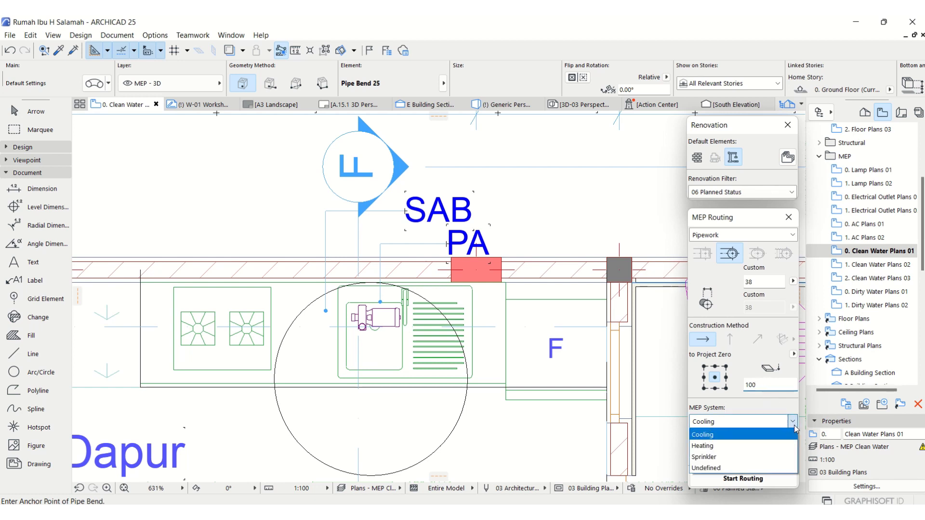
{"action": "left_click", "coordinate": [701, 435]}
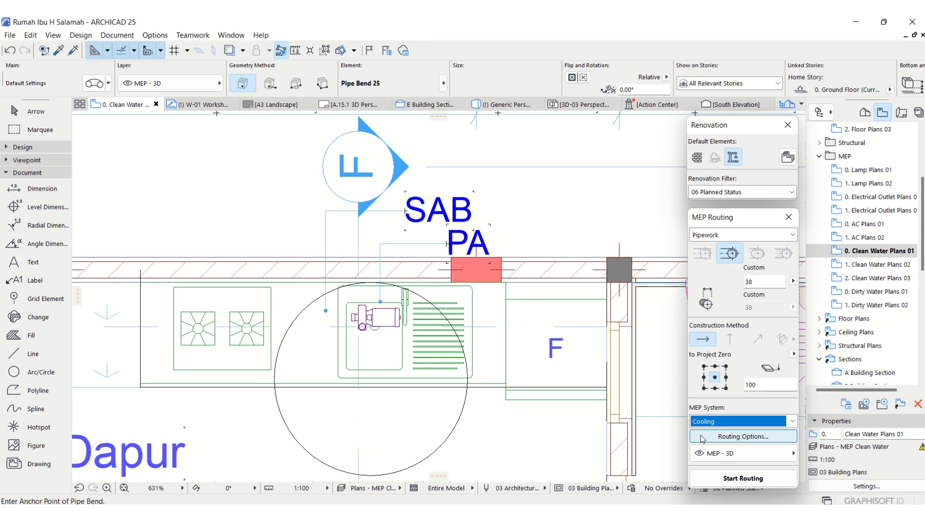
In the routing options, use the Flanged connection type and set the connector diameter to 0
{"action": "left_click", "coordinate": [701, 439]}
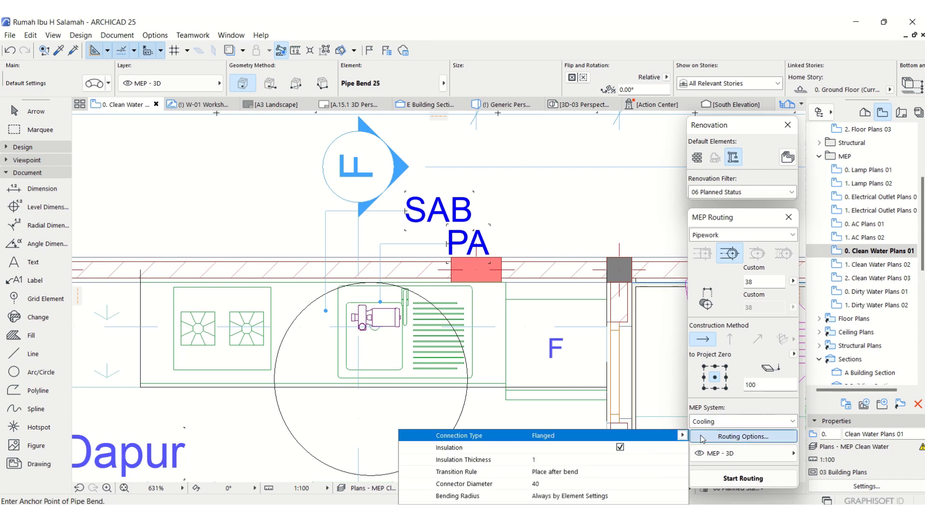
{"action": "left_click", "coordinate": [681, 435]}
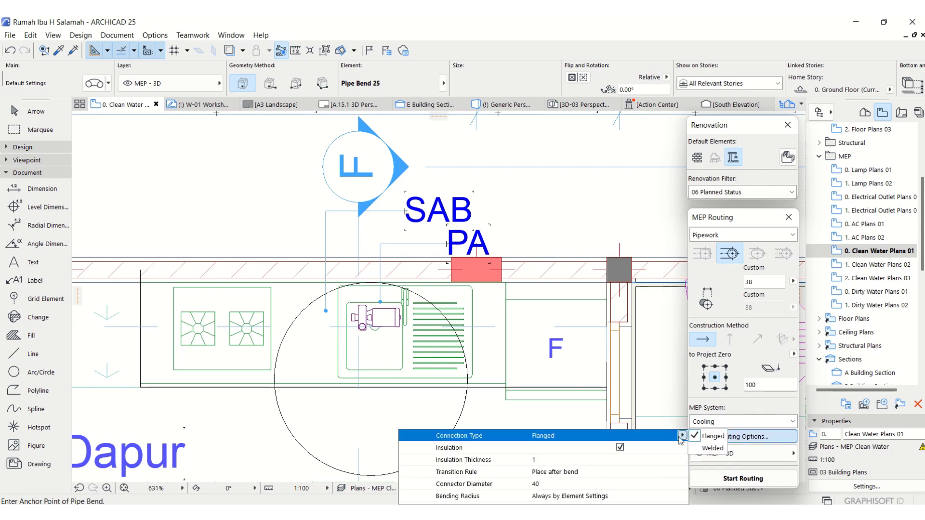
{"action": "left_click", "coordinate": [712, 438]}
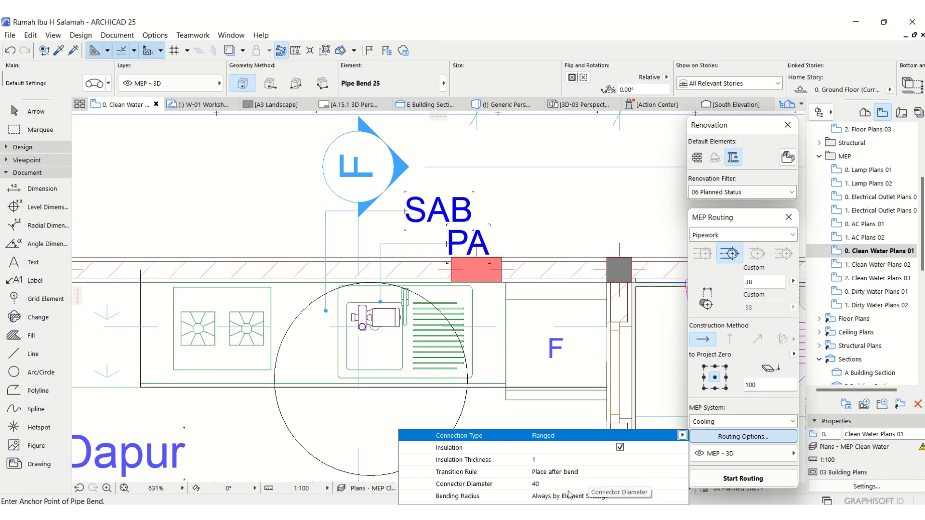
{"action": "left_click", "coordinate": [552, 482]}
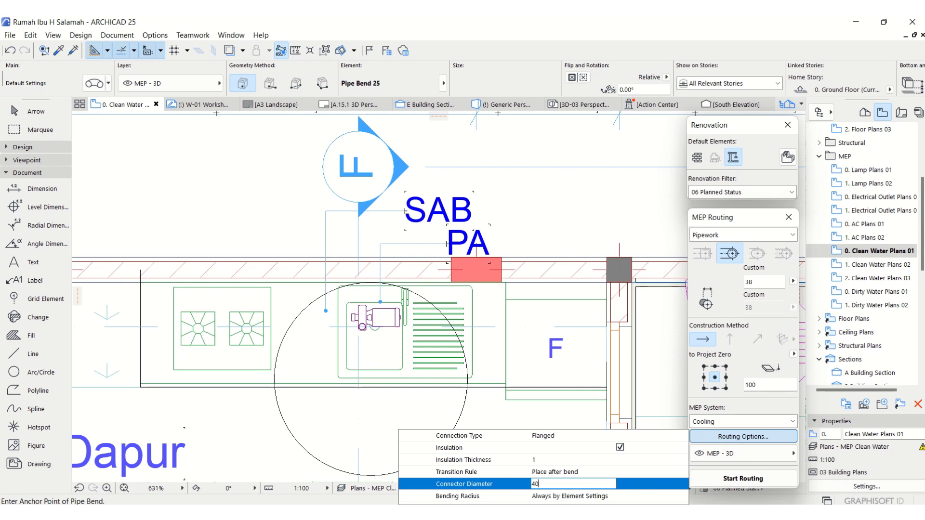
{"action": "left_click", "coordinate": [539, 495]}
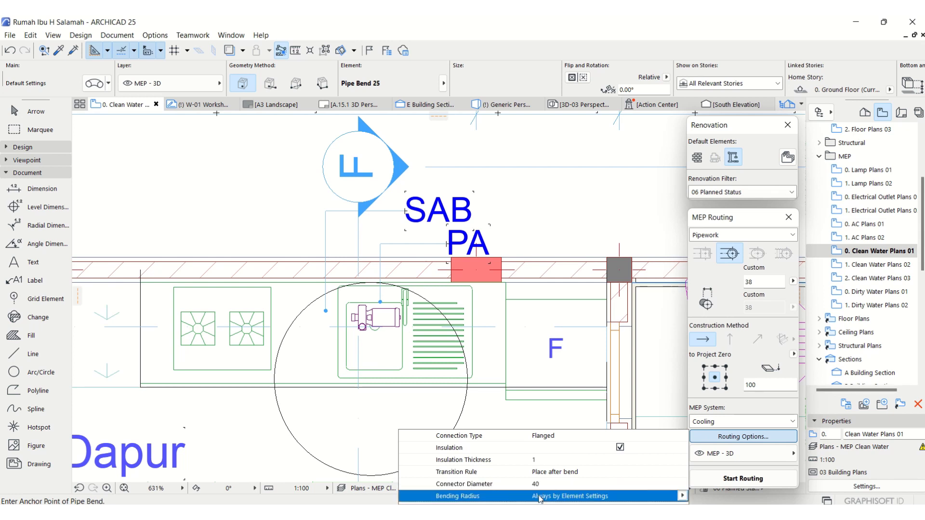
{"action": "left_click", "coordinate": [541, 484]}
{"action": "left_click_drag", "start_coordinate": [541, 484], "coordinate": [462, 461]}
{"action": "type", "text": "0"}
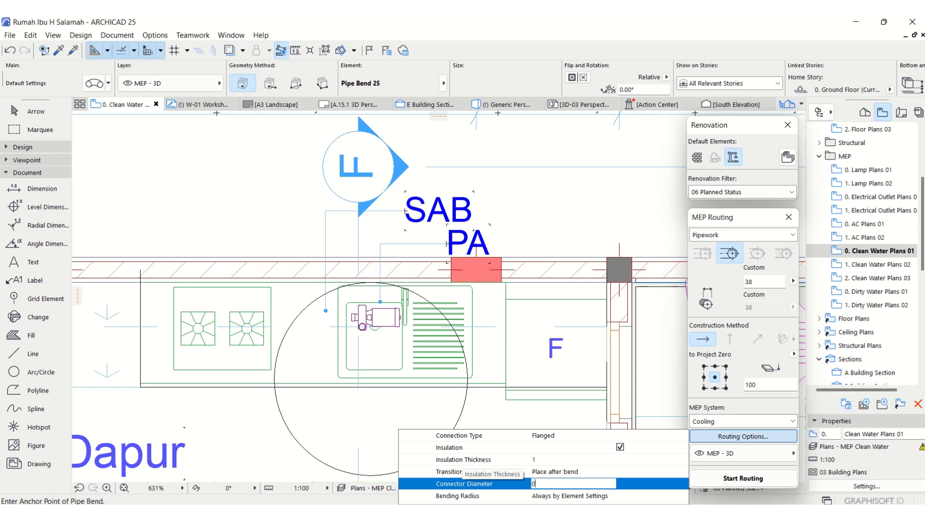
{"action": "left_click", "coordinate": [583, 496]}
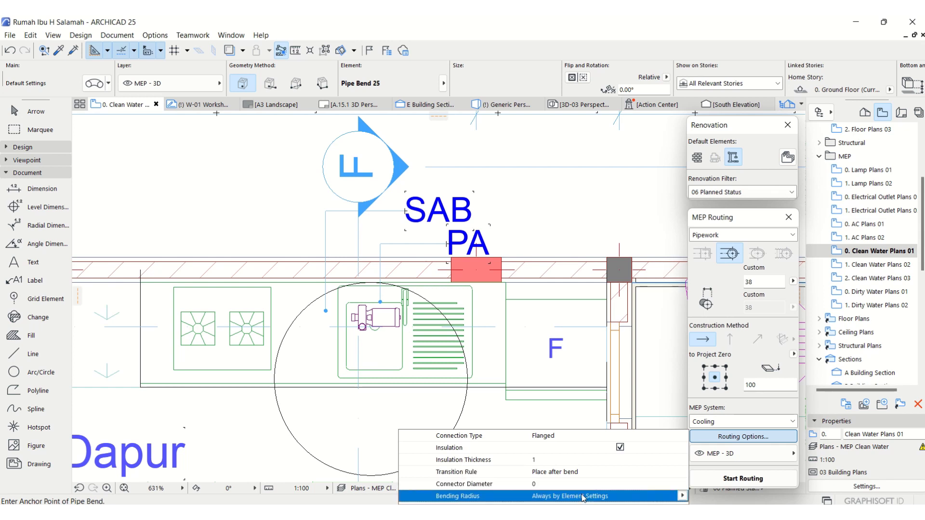
Keep the routing bending radius at Always by Element Settings and use the MEP - 3D layer for routing
{"action": "left_click", "coordinate": [683, 496]}
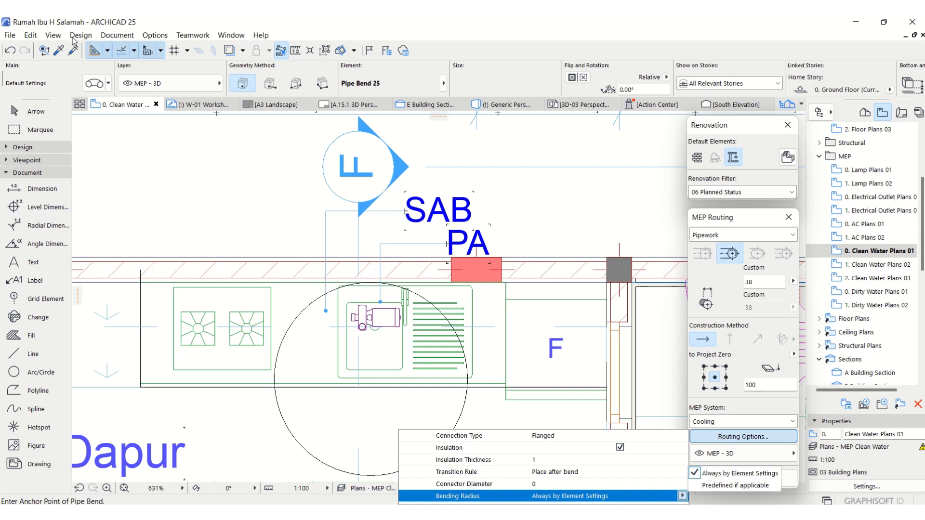
{"action": "left_click", "coordinate": [734, 475]}
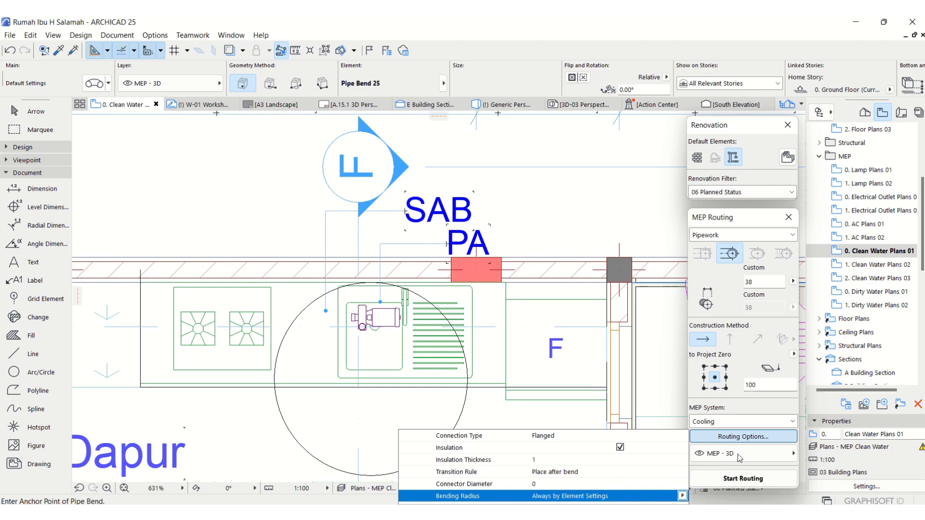
{"action": "left_click", "coordinate": [737, 453]}
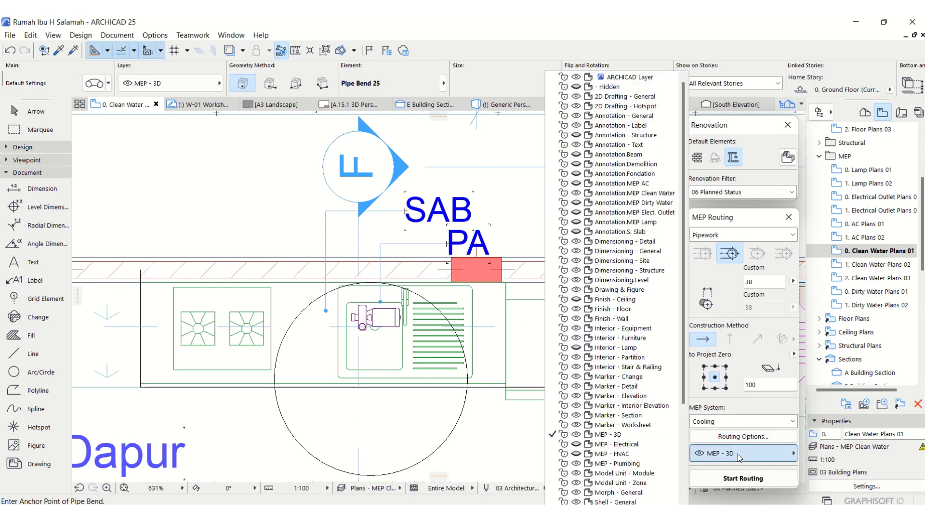
{"action": "left_click", "coordinate": [604, 436]}
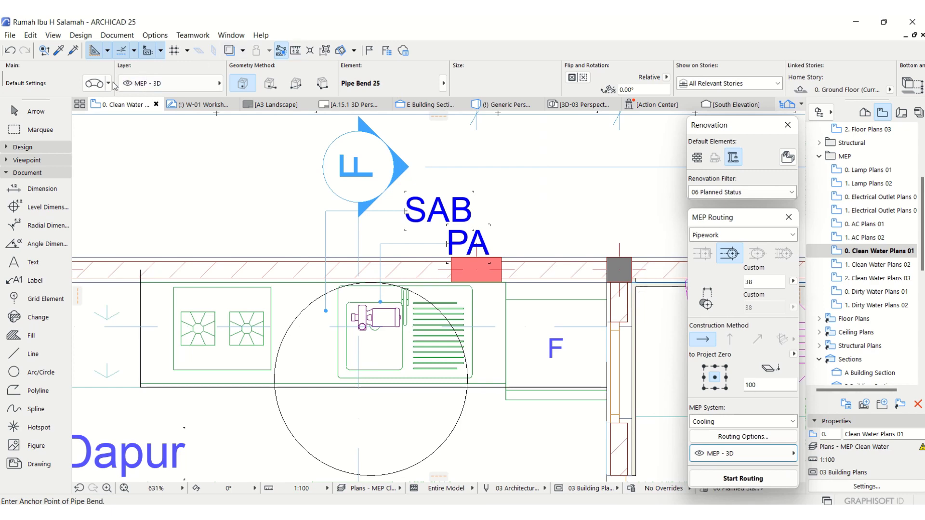
Assign an MEP system in the pipe bend's general default settings and apply them
{"action": "left_click", "coordinate": [94, 85]}
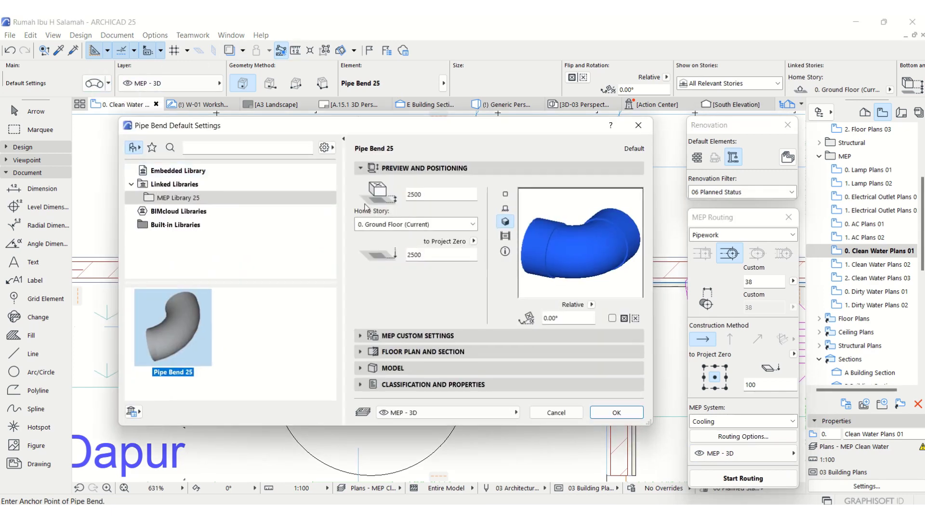
{"action": "left_click", "coordinate": [438, 336]}
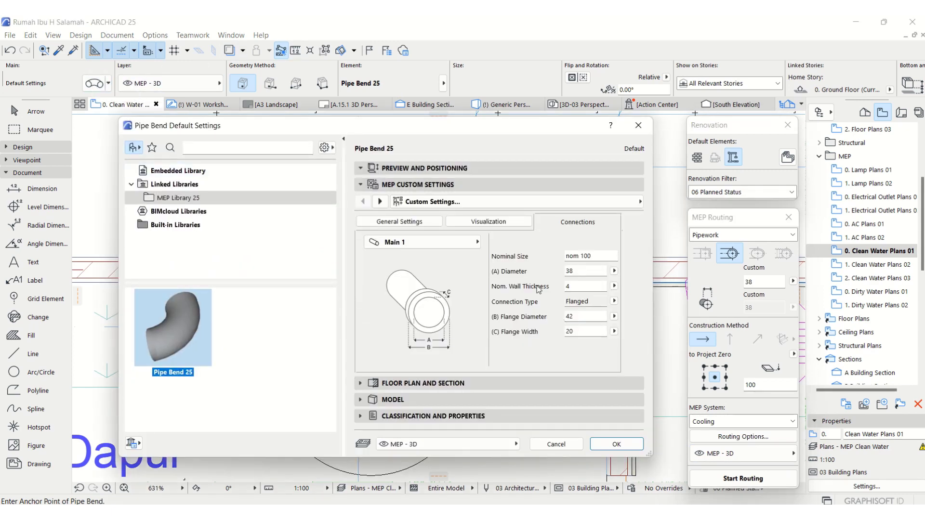
{"action": "left_click", "coordinate": [528, 224]}
{"action": "left_click", "coordinate": [408, 223]}
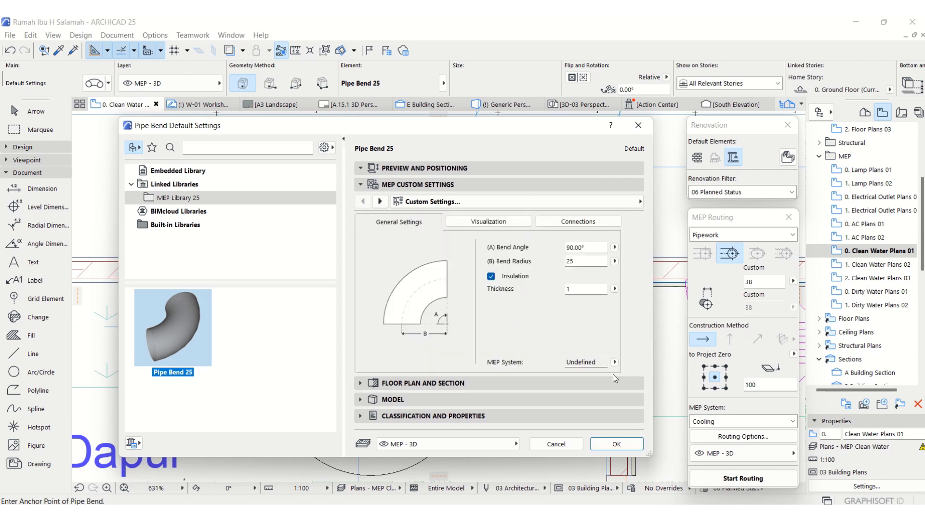
{"action": "left_click", "coordinate": [615, 362]}
{"action": "left_click", "coordinate": [653, 385]}
{"action": "left_click", "coordinate": [626, 448]}
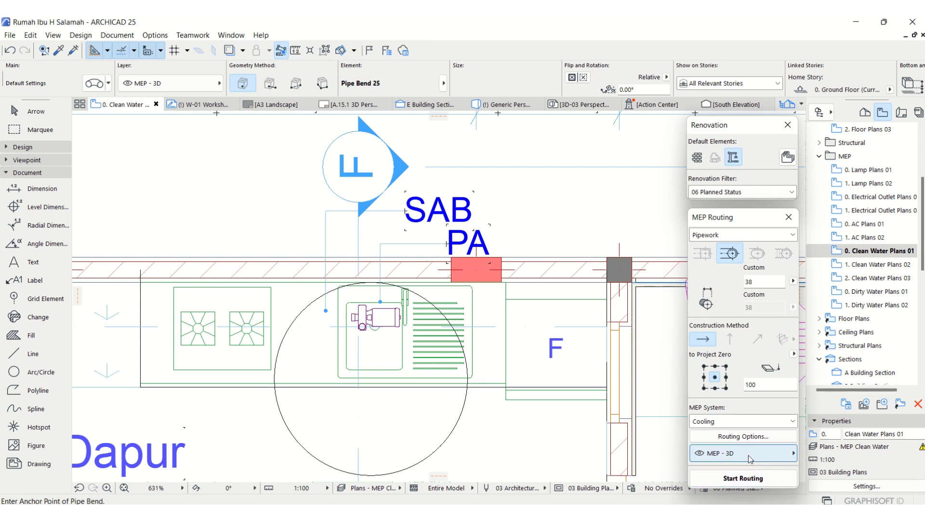
Begin a pipe route at the pump's suction inlet with a horizontal segment 100 long heading away from the pump
{"action": "left_click", "coordinate": [740, 479]}
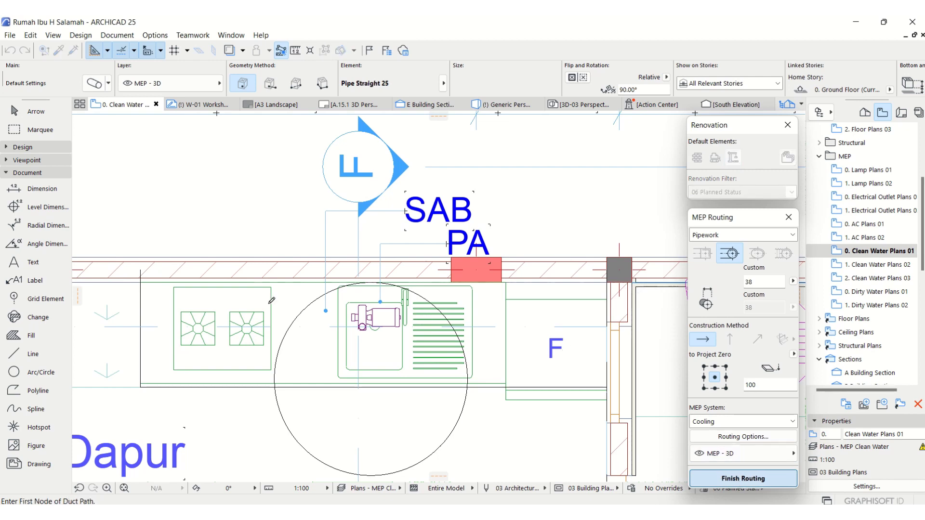
{"action": "scroll", "coordinate": [337, 328], "scroll_direction": "up", "scroll_amount": 5}
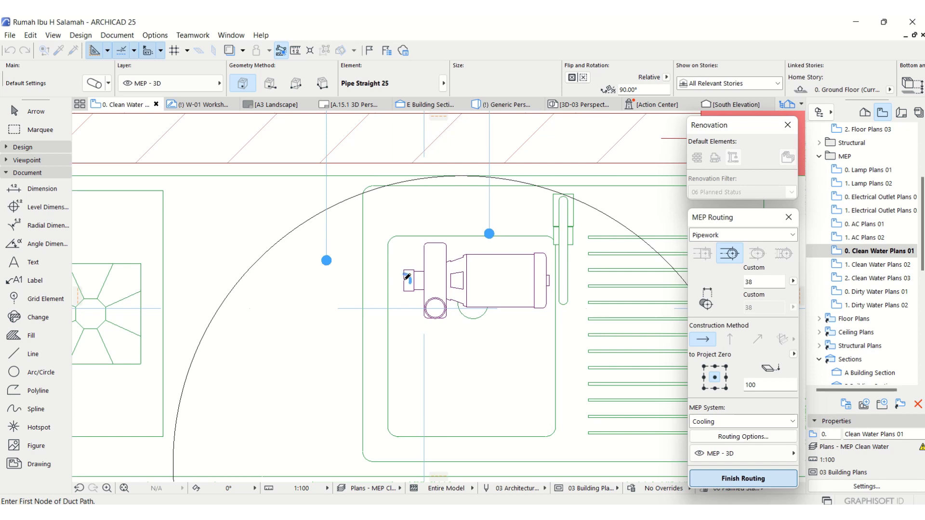
{"action": "left_click", "coordinate": [404, 280]}
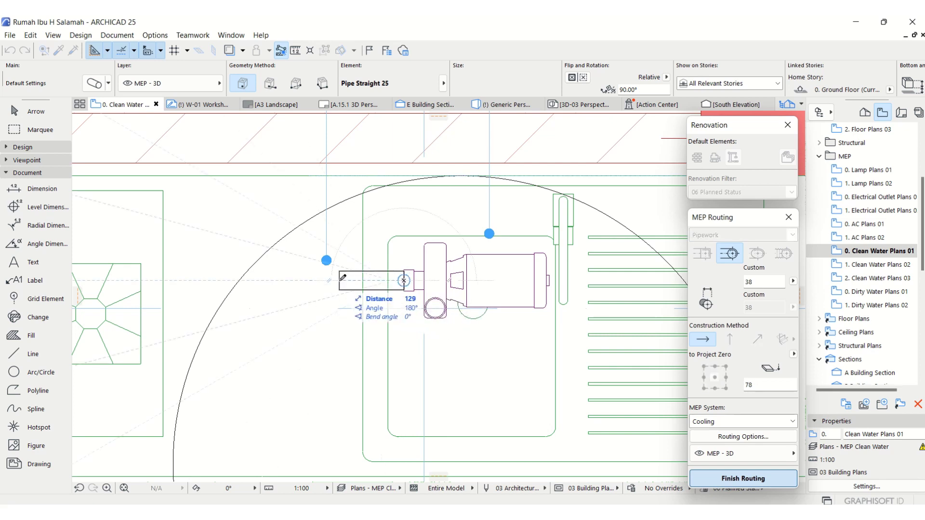
{"action": "key", "text": "Tab"}
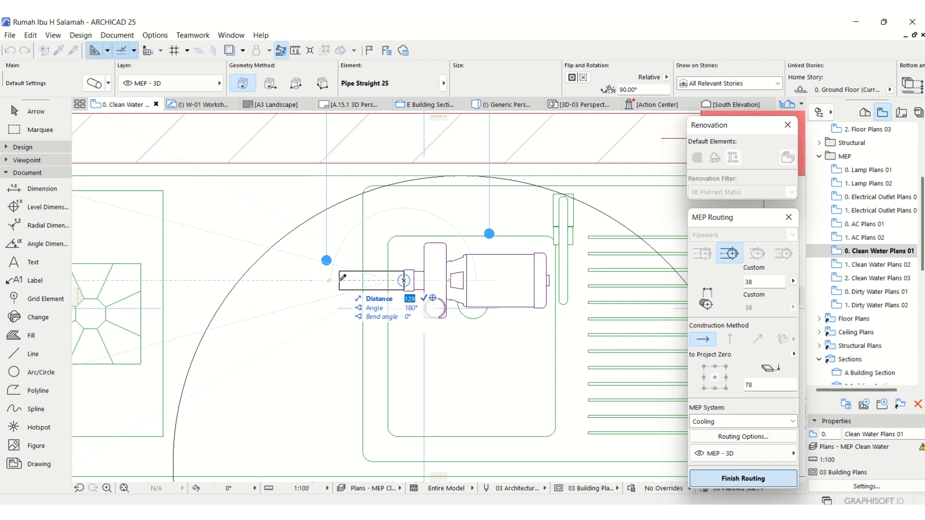
{"action": "type", "text": "100"}
{"action": "key", "text": "Return"}
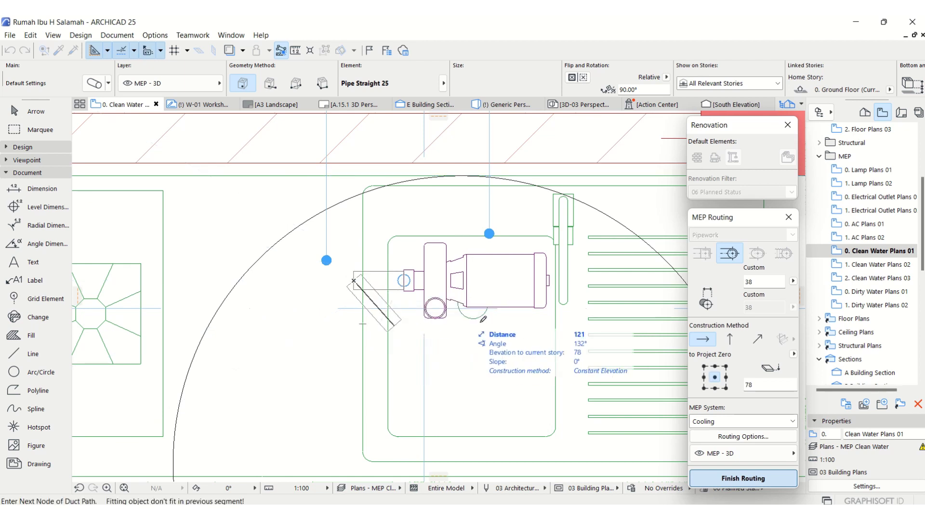
Continue the route with a vertical drop to elevation -3000 relative to Project Zero and finish the routing
{"action": "left_click", "coordinate": [736, 341]}
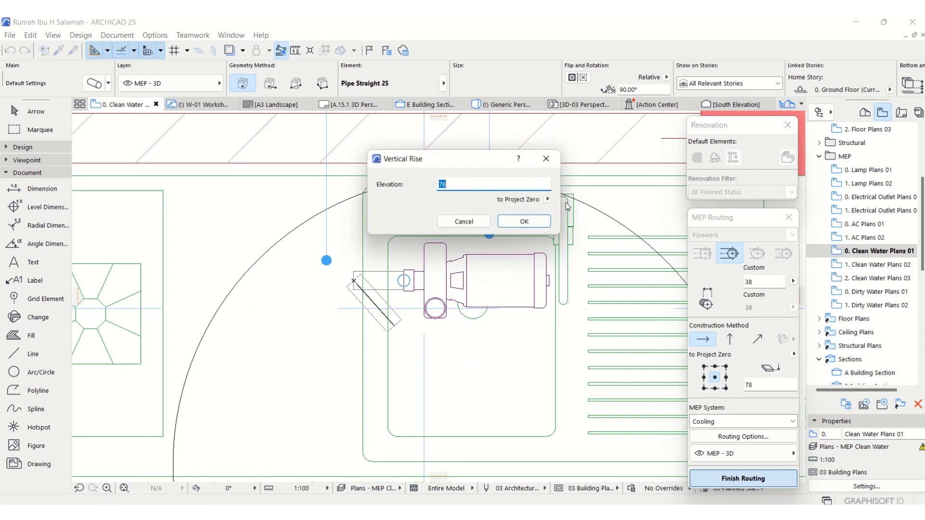
{"action": "type", "text": "-3000"}
{"action": "left_click", "coordinate": [521, 222]}
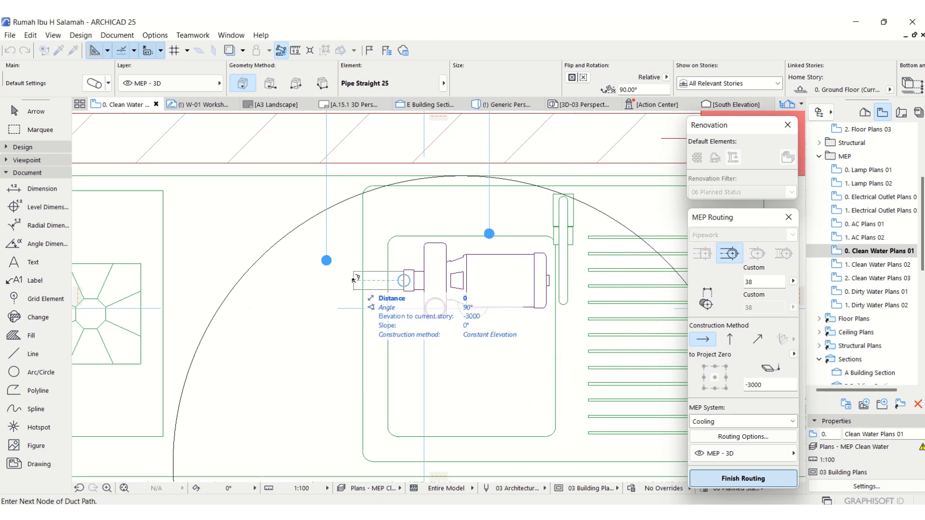
{"action": "left_click", "coordinate": [354, 279]}
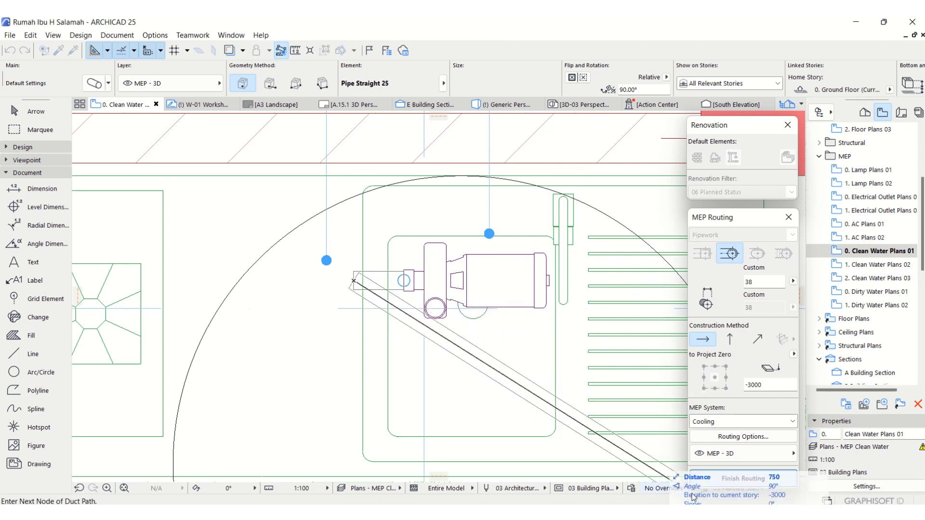
{"action": "left_click", "coordinate": [733, 479]}
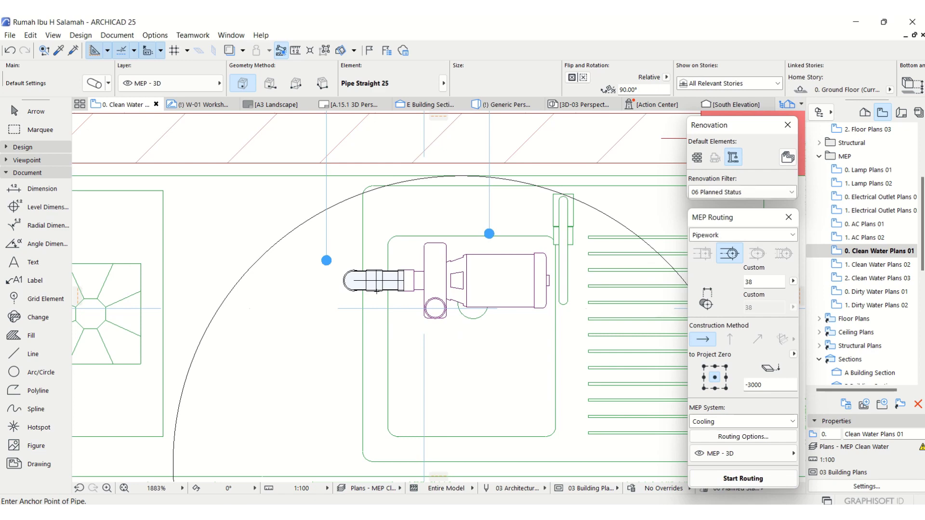
Move the building section F marker sideways so its line lies just beyond the suction pipe's outer end
{"action": "scroll", "coordinate": [440, 234], "scroll_direction": "down", "scroll_amount": 6}
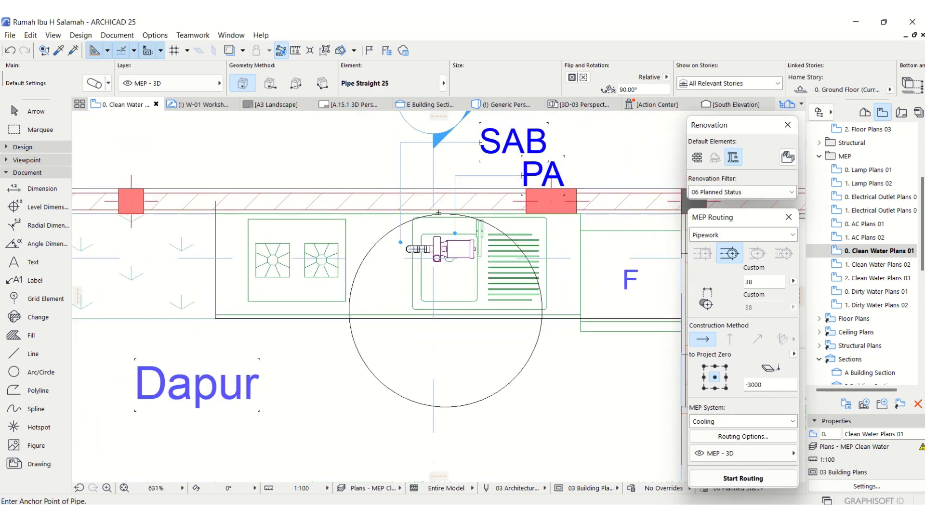
{"action": "key", "text": "Escape"}
{"action": "left_click", "coordinate": [433, 183]}
{"action": "left_click_drag", "start_coordinate": [434, 182], "coordinate": [393, 183]}
{"action": "scroll", "coordinate": [329, 352], "scroll_direction": "down", "scroll_amount": 3}
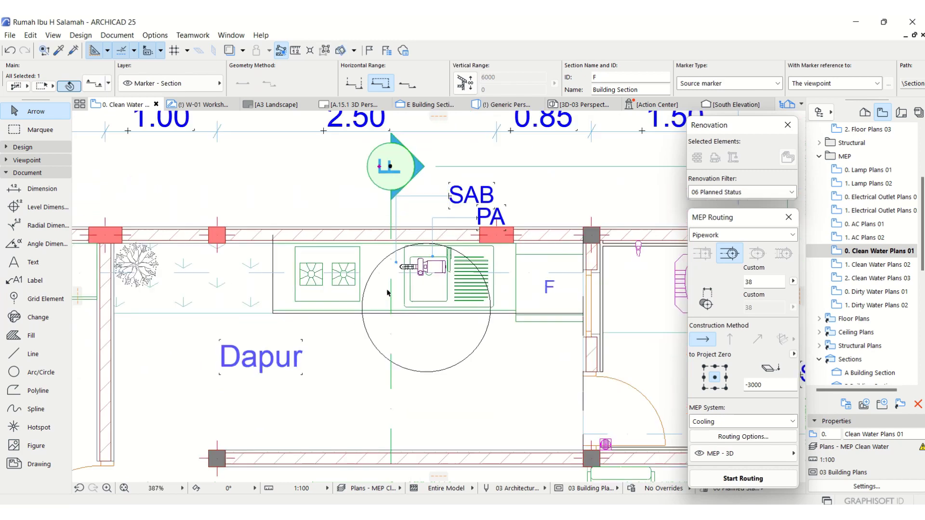
Open the E Building Section and examine the water pump and its pipe running down into the clean-water well
{"action": "key", "text": "Escape"}
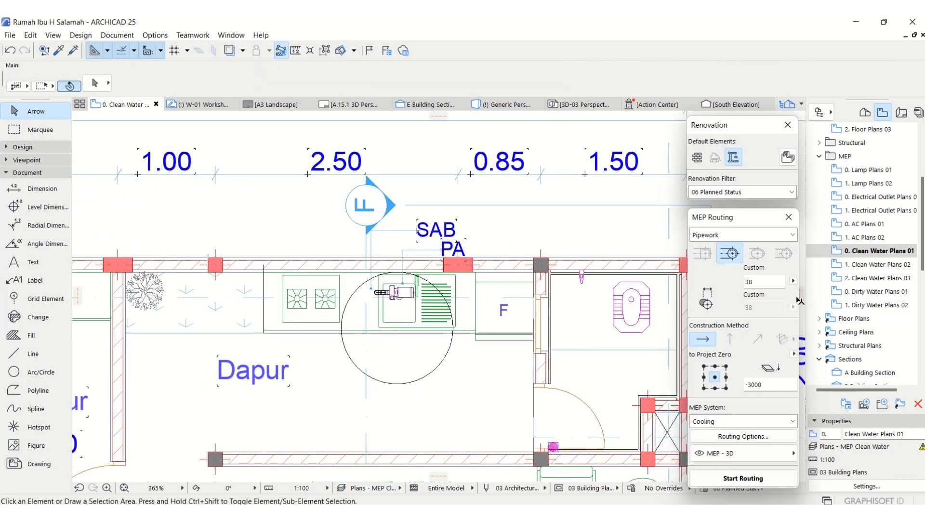
{"action": "scroll", "coordinate": [869, 289], "scroll_direction": "down", "scroll_amount": 2}
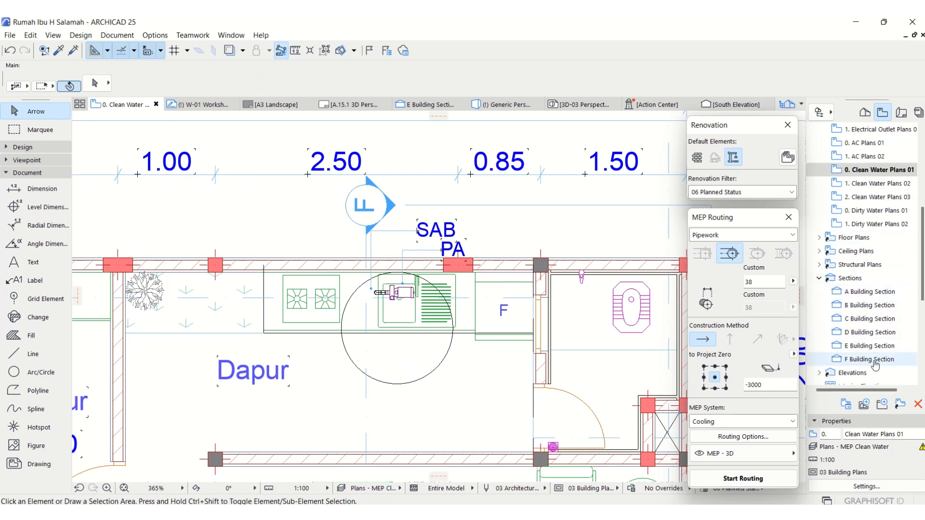
{"action": "double_click", "coordinate": [866, 346]}
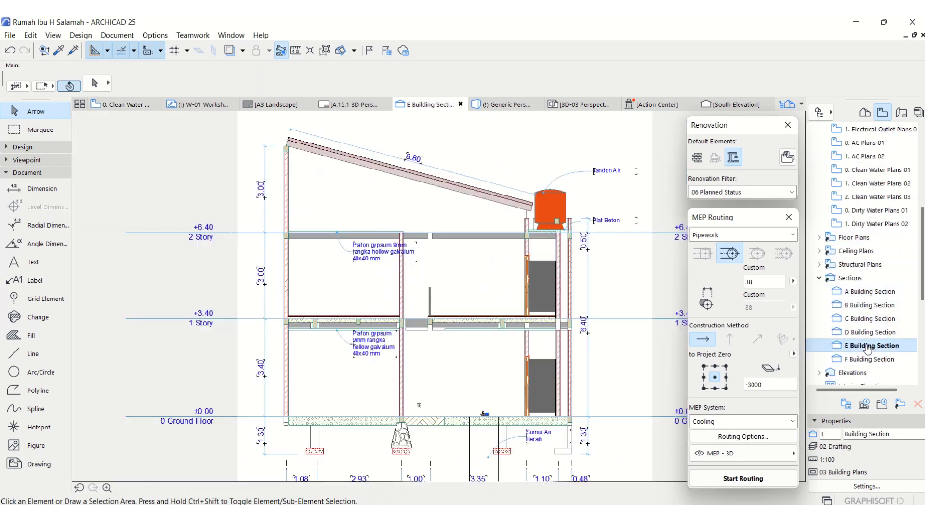
{"action": "middle_click_drag", "start_coordinate": [412, 377], "coordinate": [412, 262]}
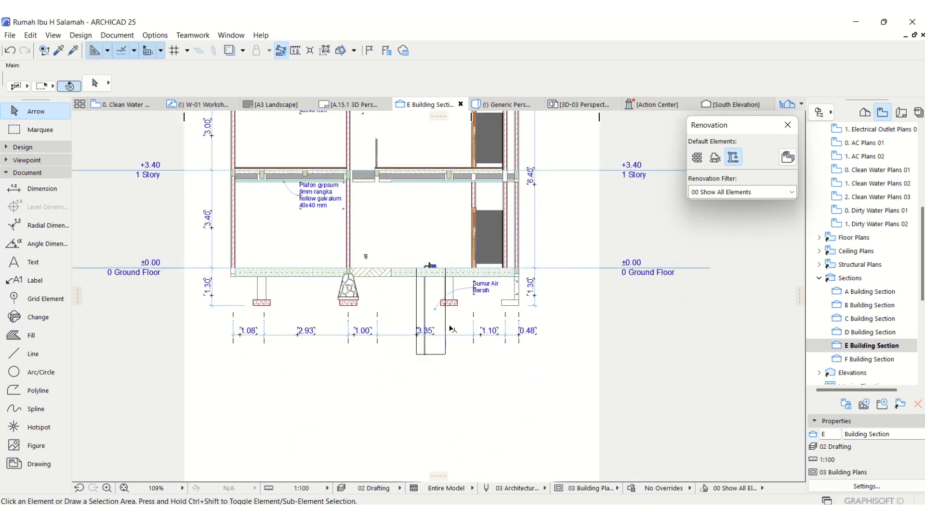
{"action": "scroll", "coordinate": [443, 313], "scroll_direction": "up", "scroll_amount": 10}
{"action": "scroll", "coordinate": [382, 148], "scroll_direction": "up", "scroll_amount": 5}
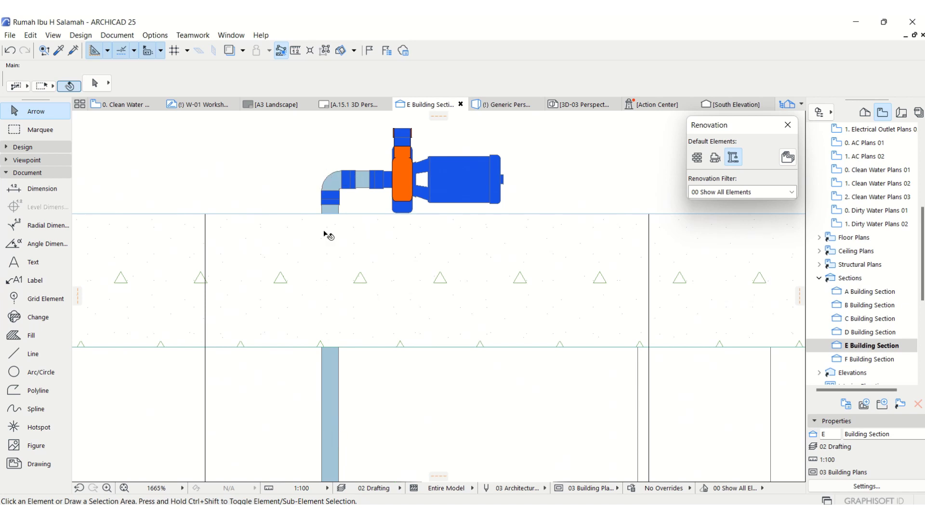
{"action": "scroll", "coordinate": [331, 210], "scroll_direction": "down", "scroll_amount": 6}
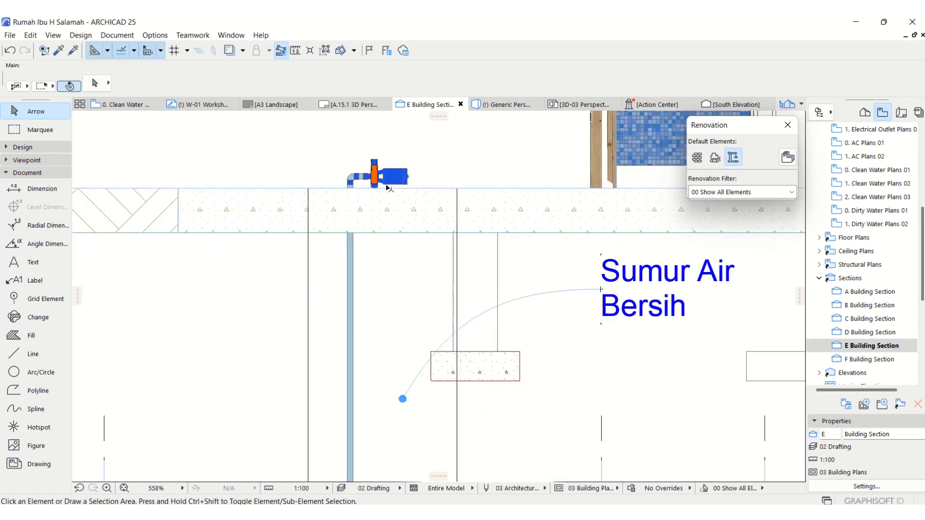
{"action": "scroll", "coordinate": [343, 345], "scroll_direction": "down", "scroll_amount": 3}
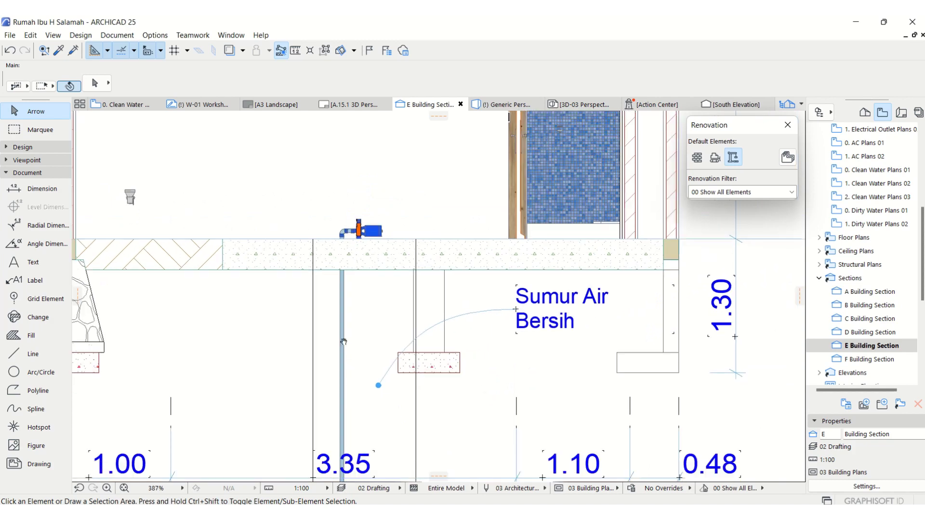
{"action": "scroll", "coordinate": [343, 337], "scroll_direction": "down", "scroll_amount": 2}
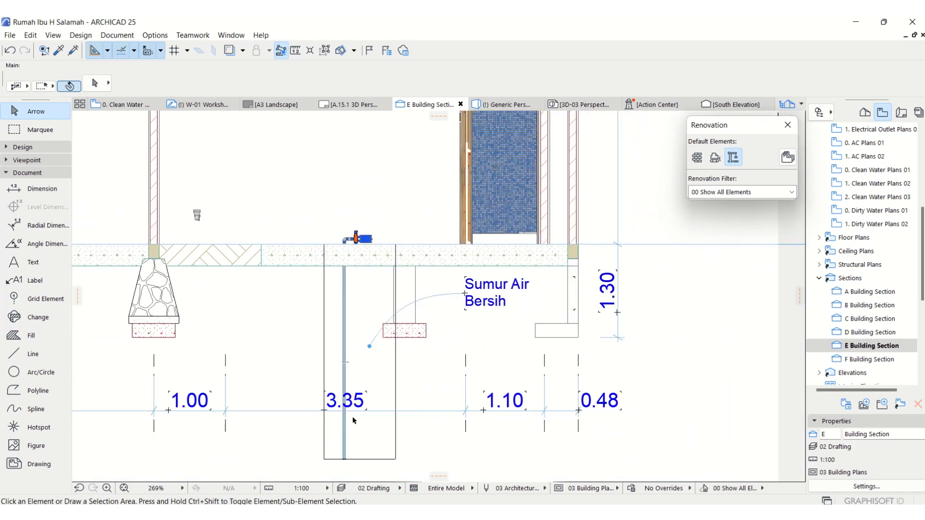
{"action": "scroll", "coordinate": [355, 238], "scroll_direction": "up", "scroll_amount": 7}
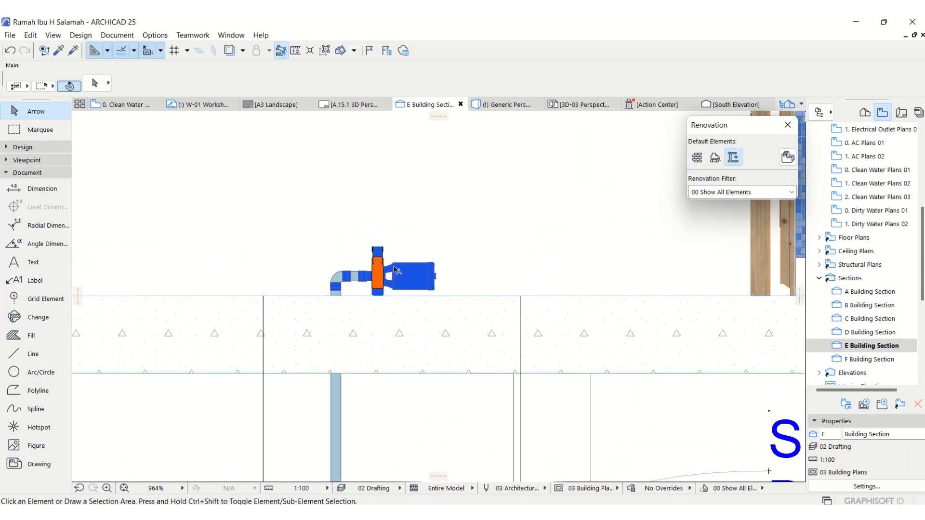
{"action": "scroll", "coordinate": [305, 334], "scroll_direction": "down", "scroll_amount": 3}
{"action": "scroll", "coordinate": [387, 393], "scroll_direction": "down", "scroll_amount": 9}
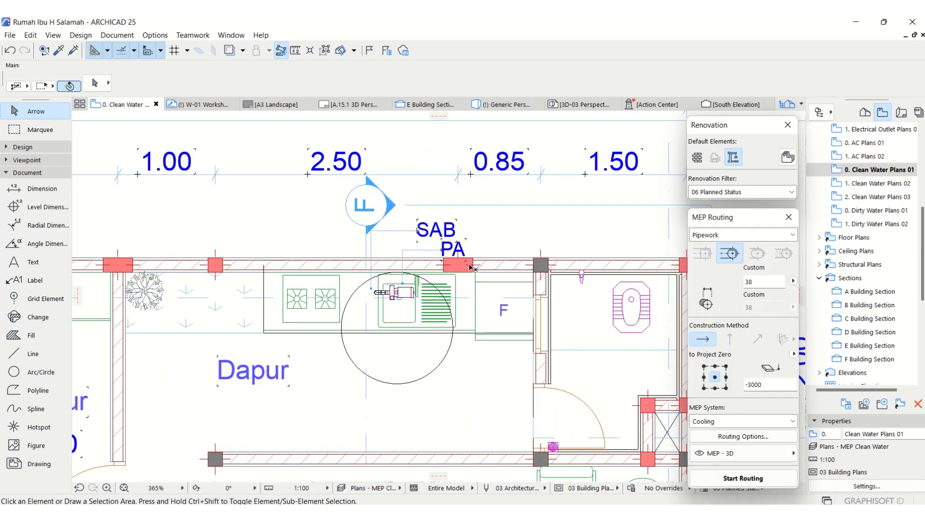
On the 0. Clean Water Plans 01 view, start a 38-diameter pipework route at the pump's discharge outlet, oriented toward the kitchen's back wall
{"action": "scroll", "coordinate": [434, 308], "scroll_direction": "up", "scroll_amount": 4}
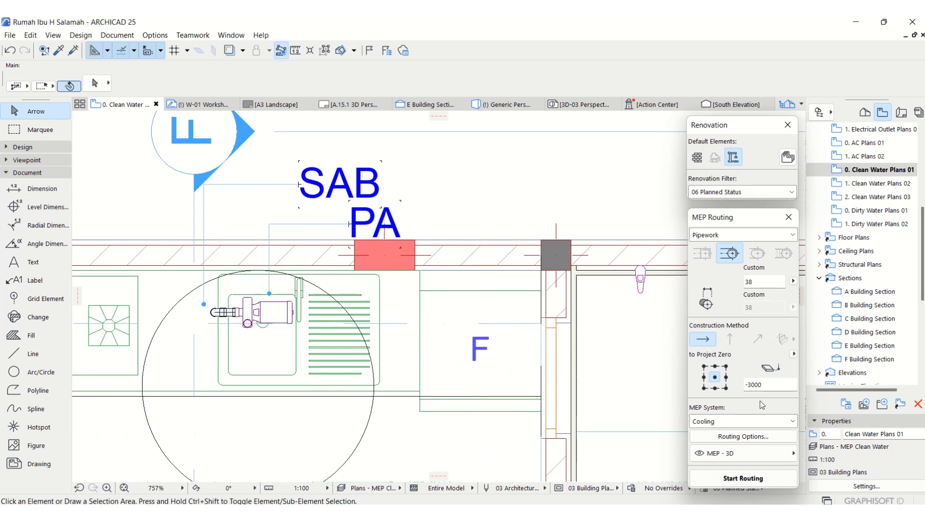
{"action": "left_click", "coordinate": [763, 479]}
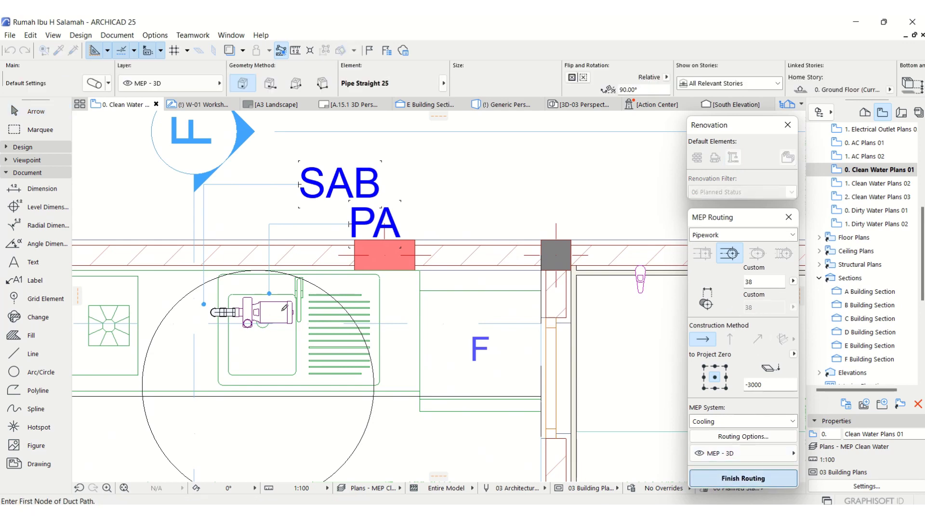
{"action": "scroll", "coordinate": [270, 293], "scroll_direction": "up", "scroll_amount": 4}
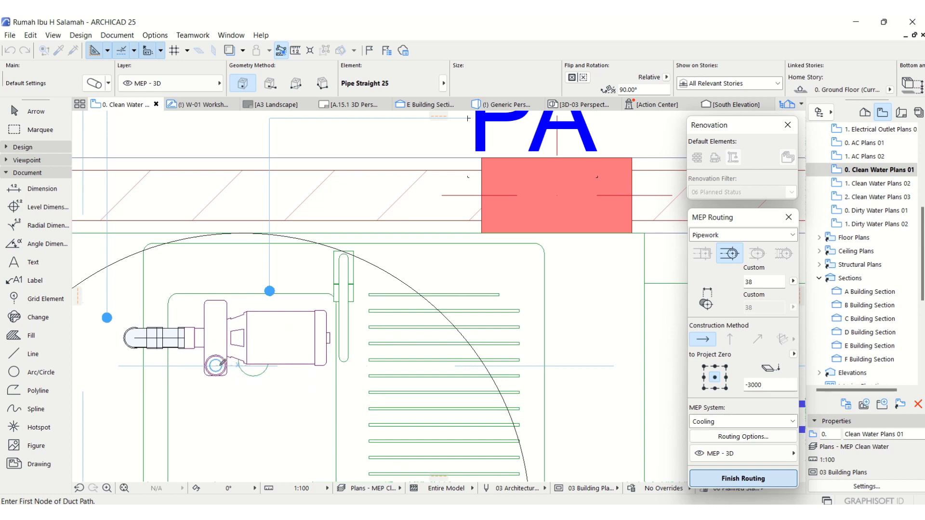
{"action": "scroll", "coordinate": [217, 363], "scroll_direction": "up", "scroll_amount": 3}
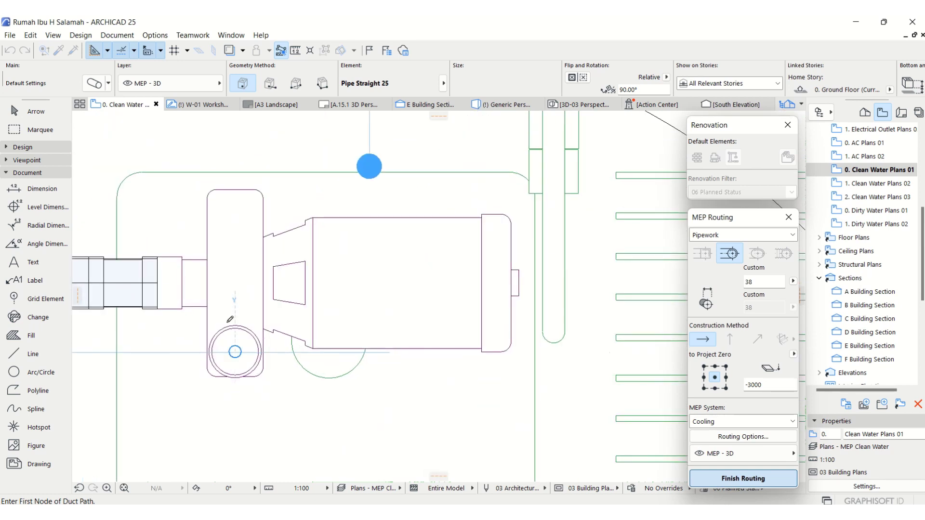
{"action": "left_click", "coordinate": [235, 352]}
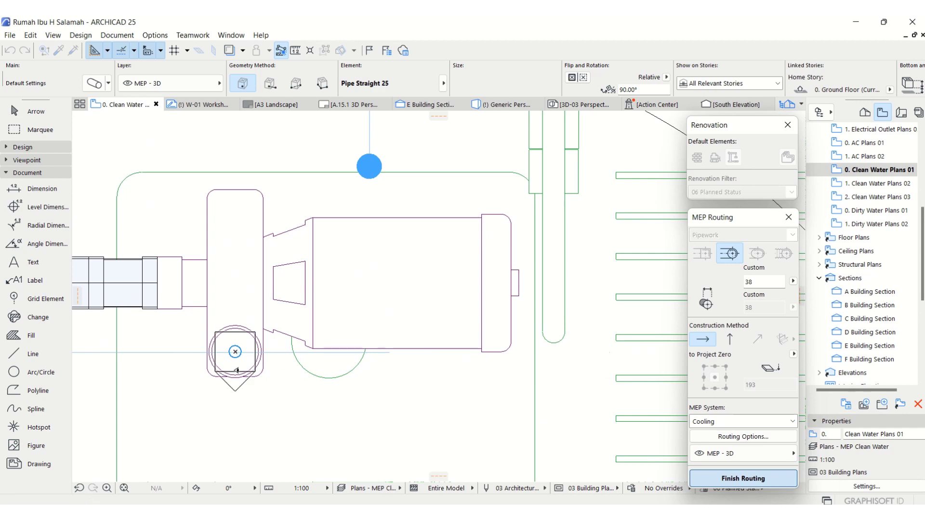
{"action": "scroll", "coordinate": [235, 359], "scroll_direction": "down", "scroll_amount": 3}
{"action": "scroll", "coordinate": [236, 370], "scroll_direction": "down", "scroll_amount": 4}
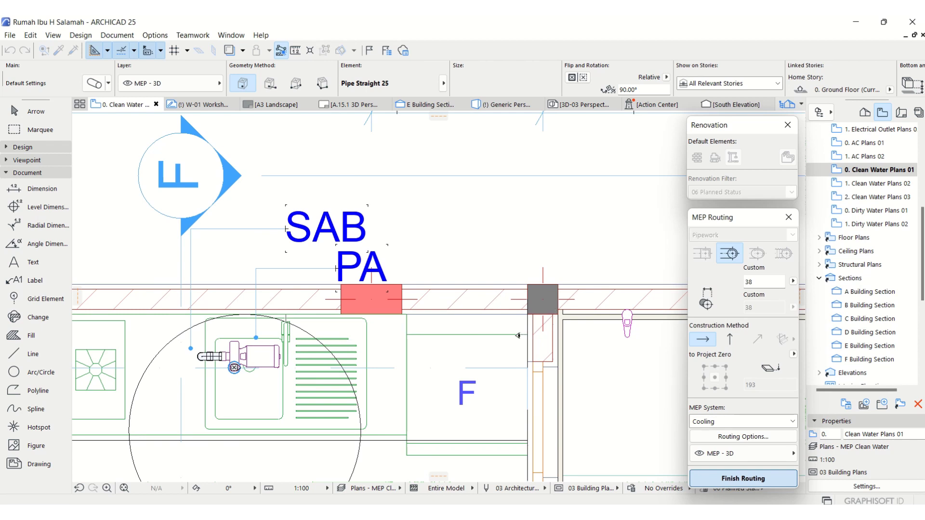
{"action": "scroll", "coordinate": [224, 347], "scroll_direction": "up", "scroll_amount": 3}
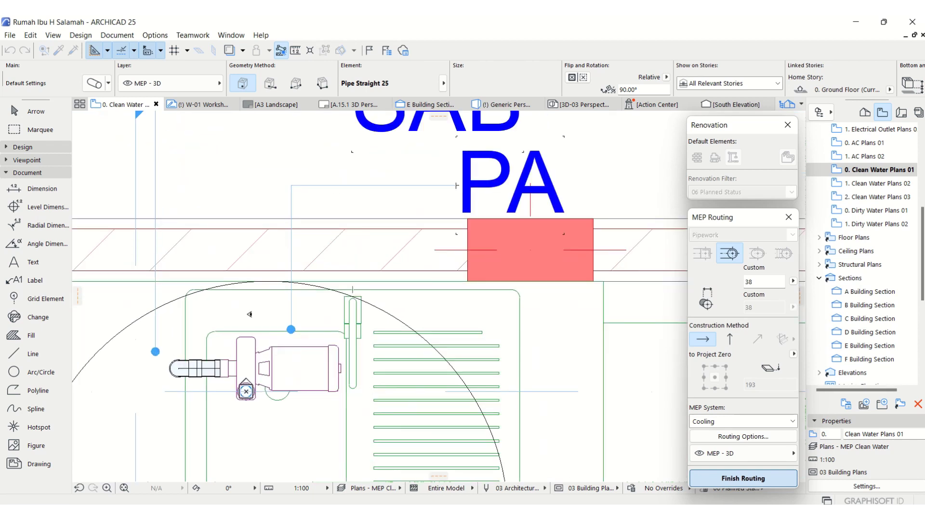
{"action": "left_click", "coordinate": [250, 306]}
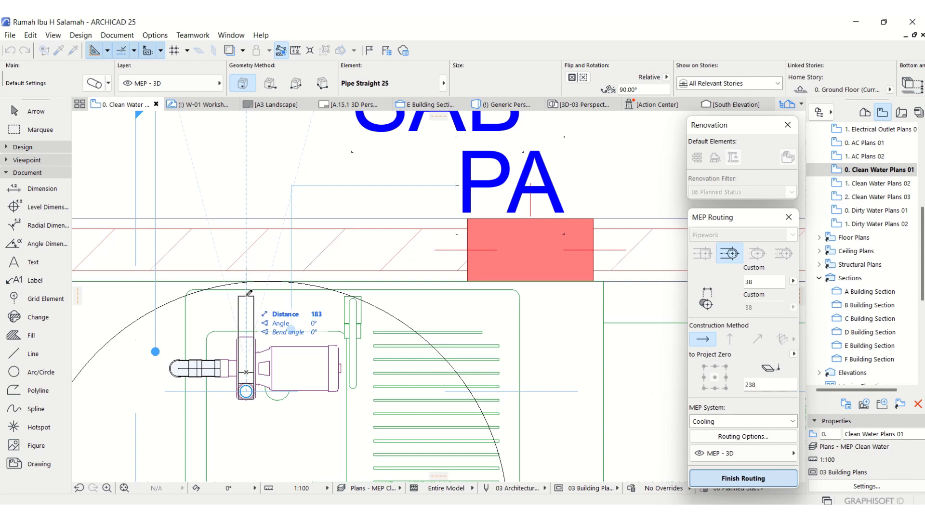
Route the pipe about 183 toward the back wall and along it to just before the grey column beside the fridge
{"action": "left_click", "coordinate": [248, 293]}
{"action": "scroll", "coordinate": [158, 308], "scroll_direction": "down", "scroll_amount": 2}
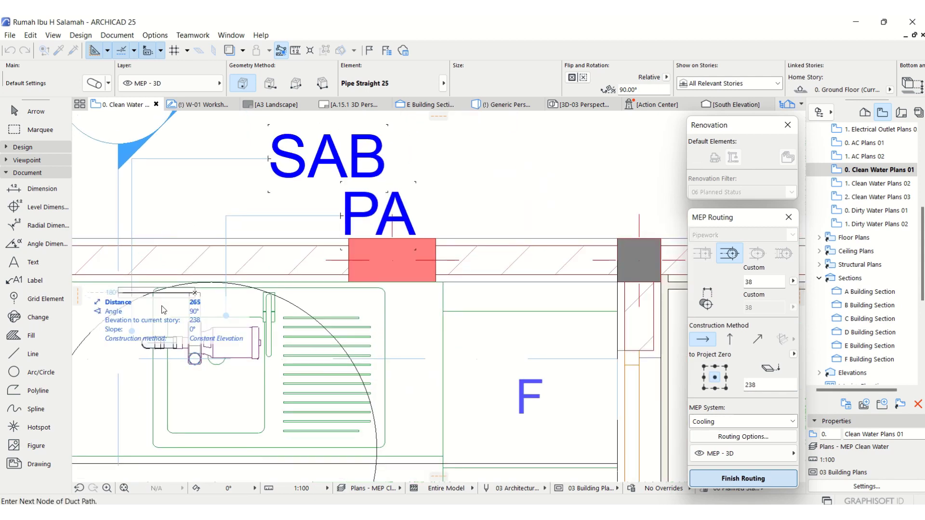
{"action": "left_click", "coordinate": [605, 291]}
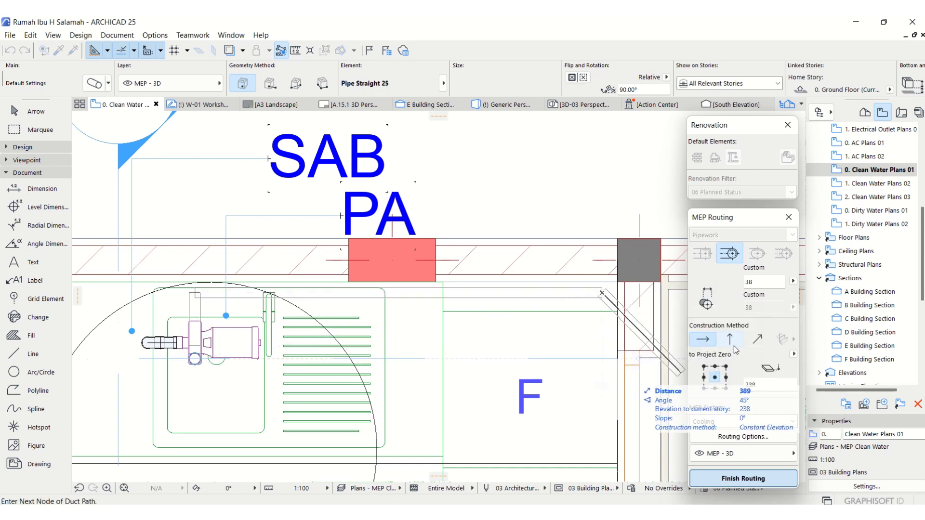
Add a vertical rise at the pipe's end up to an elevation of 7000 relative to Project Zero
{"action": "left_click", "coordinate": [731, 340]}
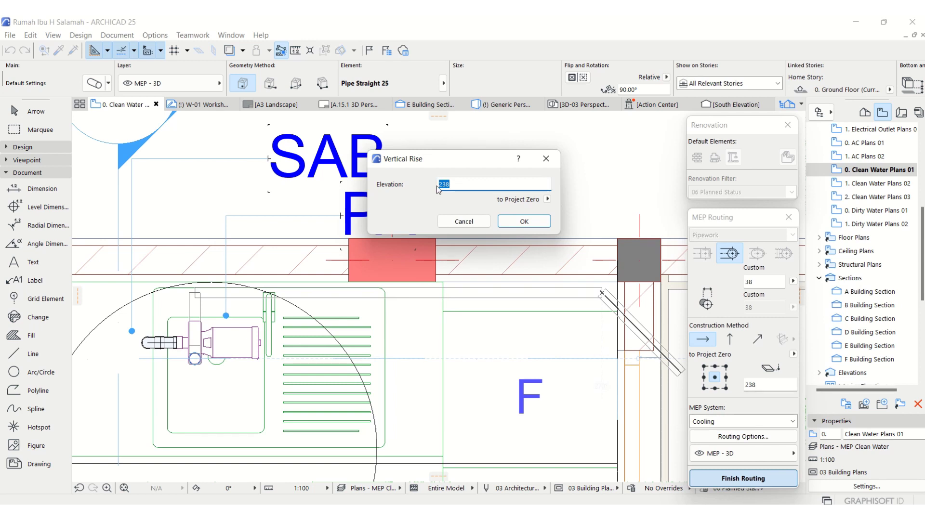
{"action": "type", "text": "600"}
{"action": "left_click_drag", "start_coordinate": [442, 186], "coordinate": [432, 187]}
{"action": "left_click_drag", "start_coordinate": [453, 188], "coordinate": [429, 196]}
{"action": "type", "text": "2"}
{"action": "left_click", "coordinate": [523, 221]}
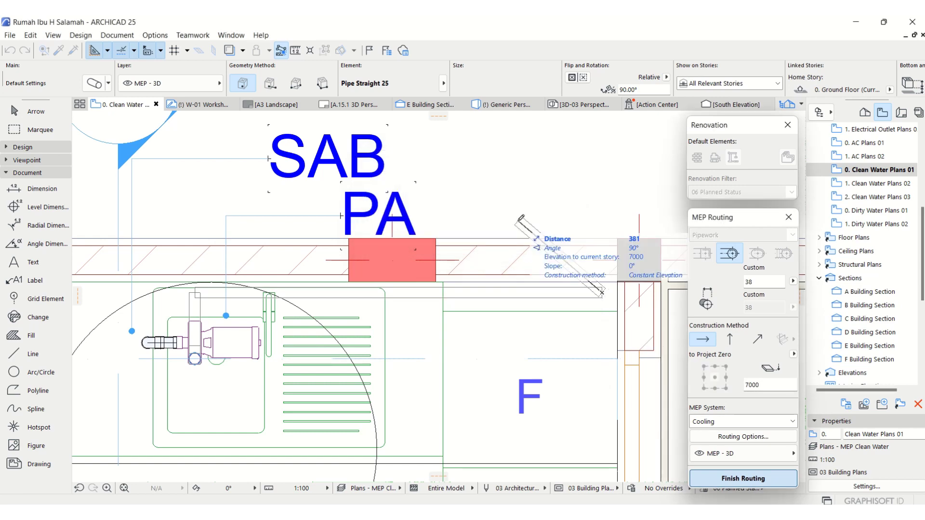
Extend the raised pipe horizontally along the bathroom's back wall with a distance of 1000 at elevation 7000
{"action": "scroll", "coordinate": [369, 314], "scroll_direction": "down", "scroll_amount": 2}
{"action": "scroll", "coordinate": [369, 314], "scroll_direction": "down", "scroll_amount": 1}
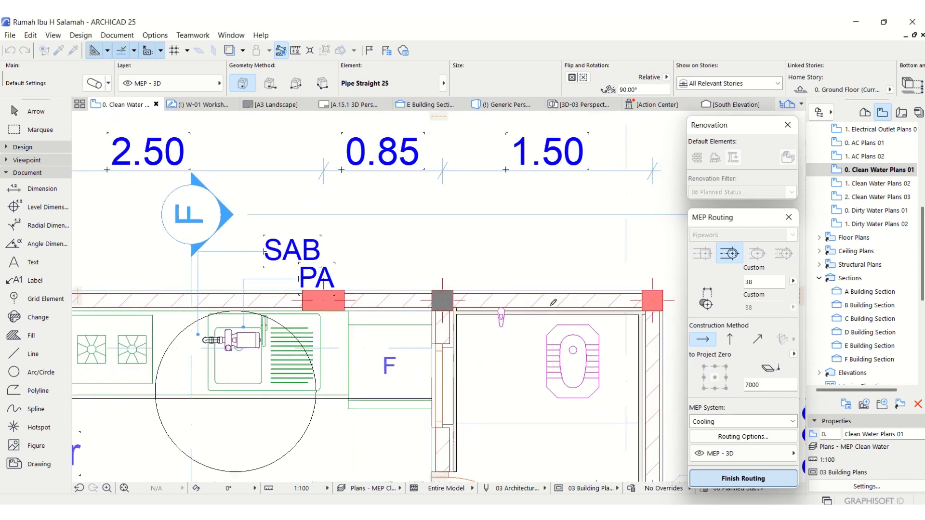
{"action": "scroll", "coordinate": [545, 314], "scroll_direction": "up", "scroll_amount": 3}
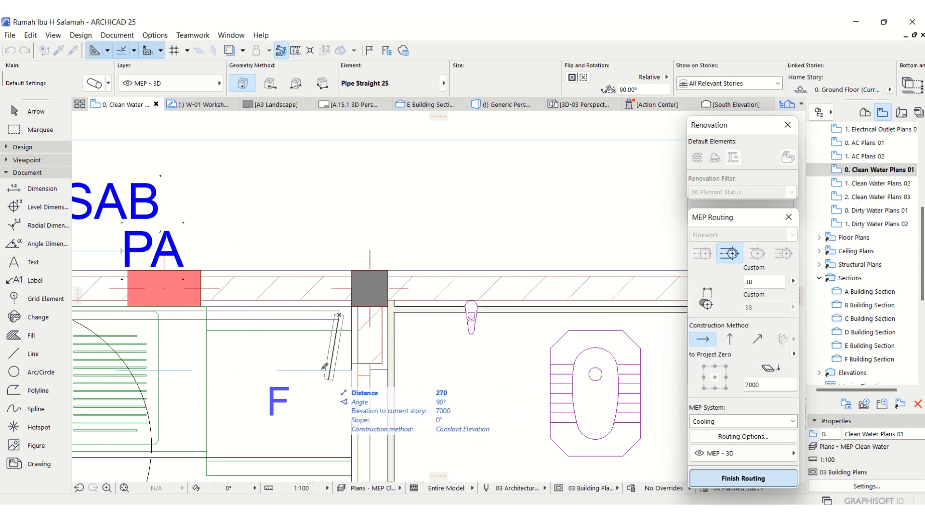
{"action": "scroll", "coordinate": [364, 210], "scroll_direction": "up", "scroll_amount": 1}
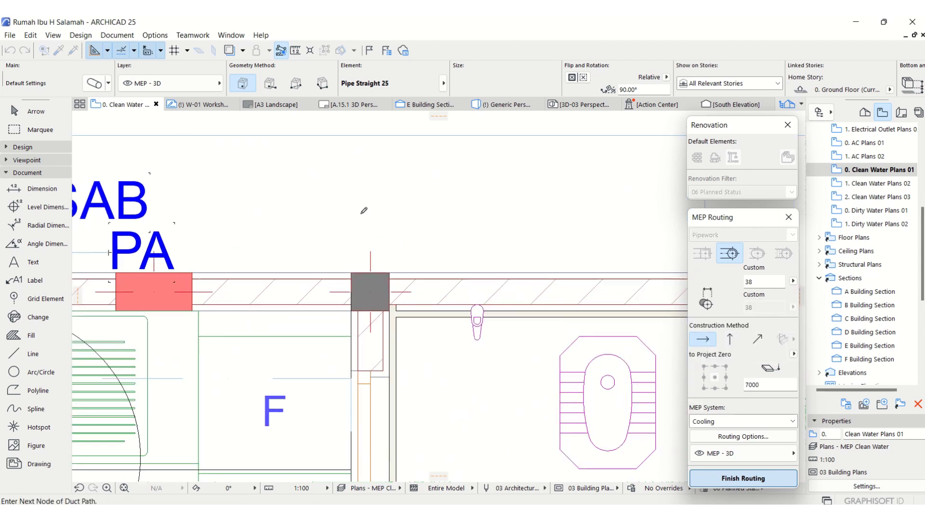
{"action": "scroll", "coordinate": [363, 211], "scroll_direction": "down", "scroll_amount": 1}
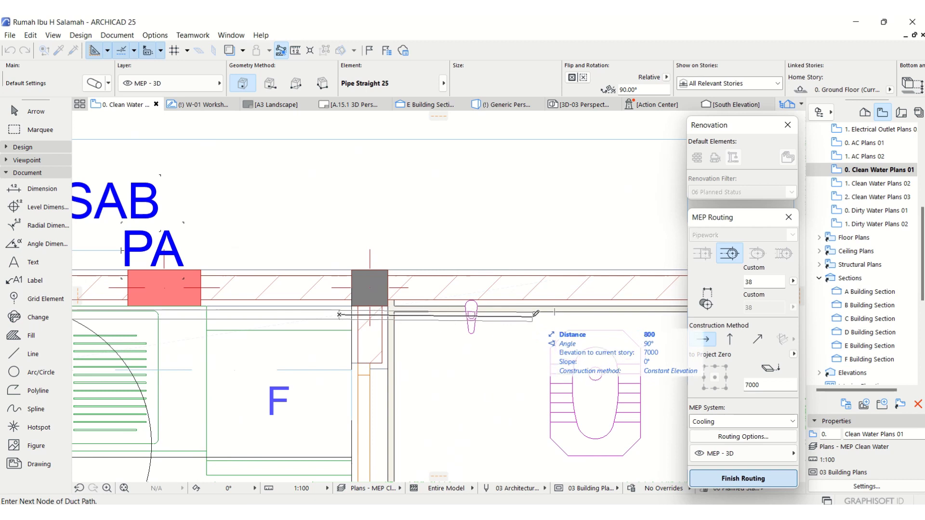
{"action": "scroll", "coordinate": [539, 314], "scroll_direction": "up", "scroll_amount": 2}
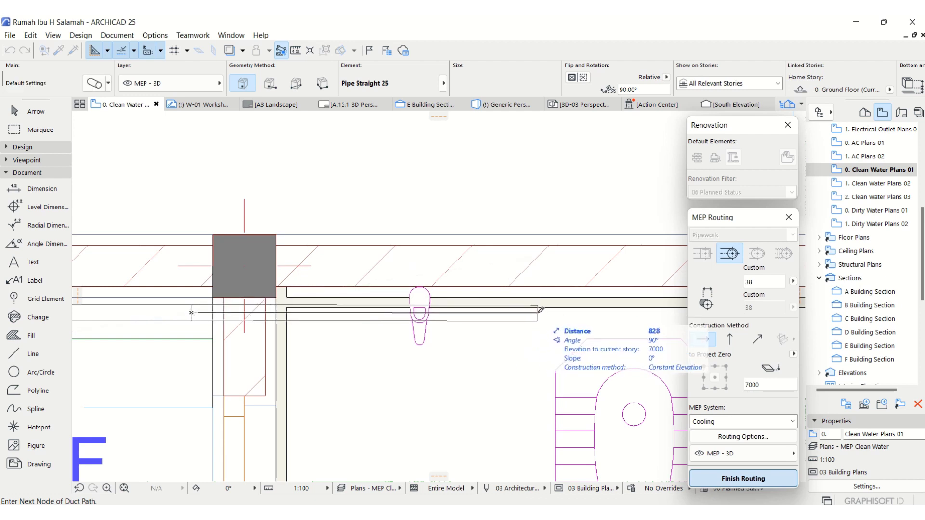
{"action": "key", "text": "Tab"}
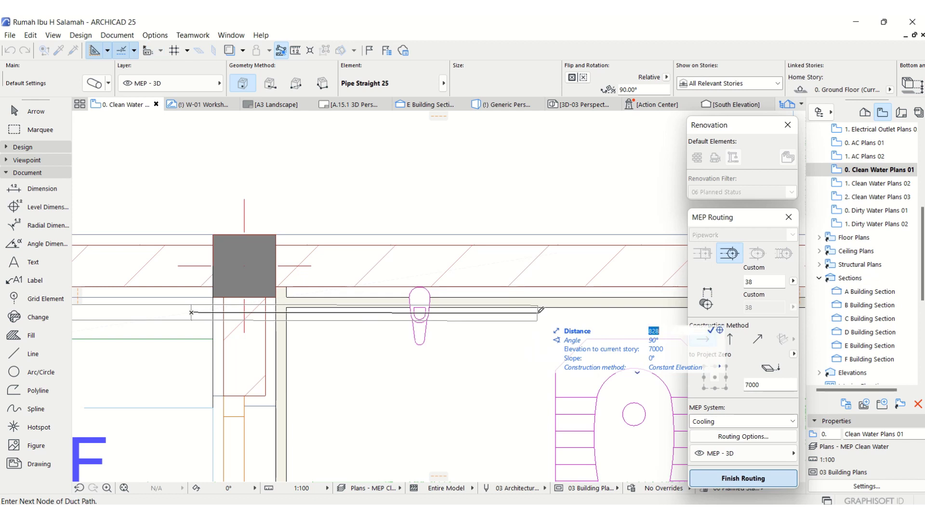
{"action": "type", "text": "1000"}
{"action": "key", "text": "Tab"}
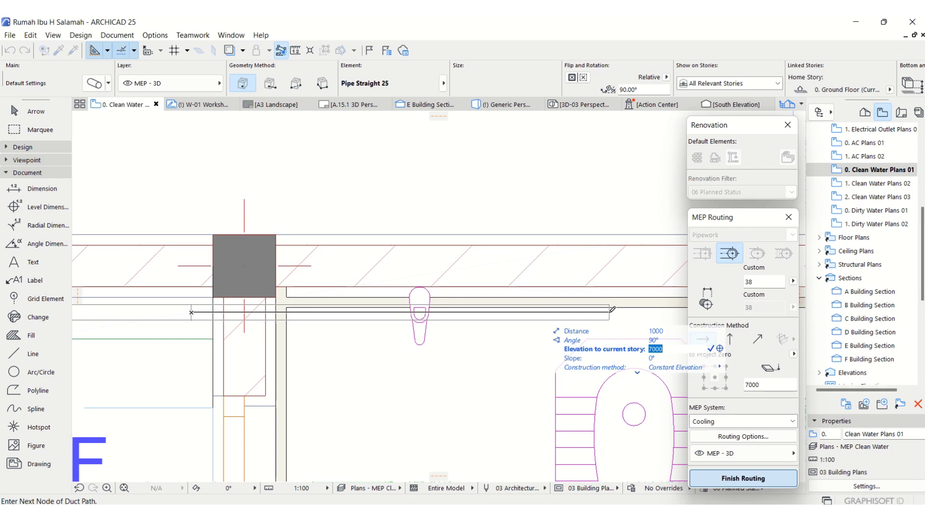
{"action": "key", "text": "Tab"}
{"action": "key", "text": "Tab"}
{"action": "key", "text": "Tab"}
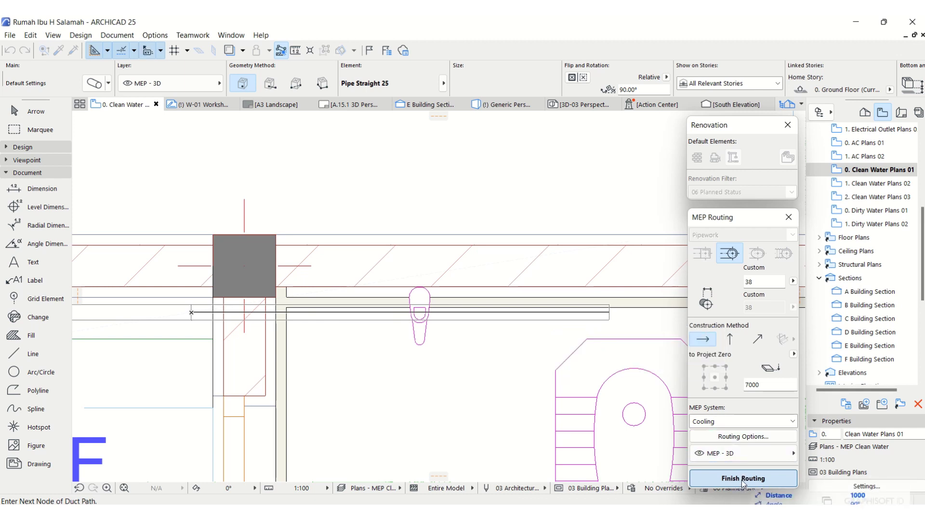
Finish the pipe routing, keep the elements created on unseen stories, and leave the Pipe tool
{"action": "left_click", "coordinate": [757, 482]}
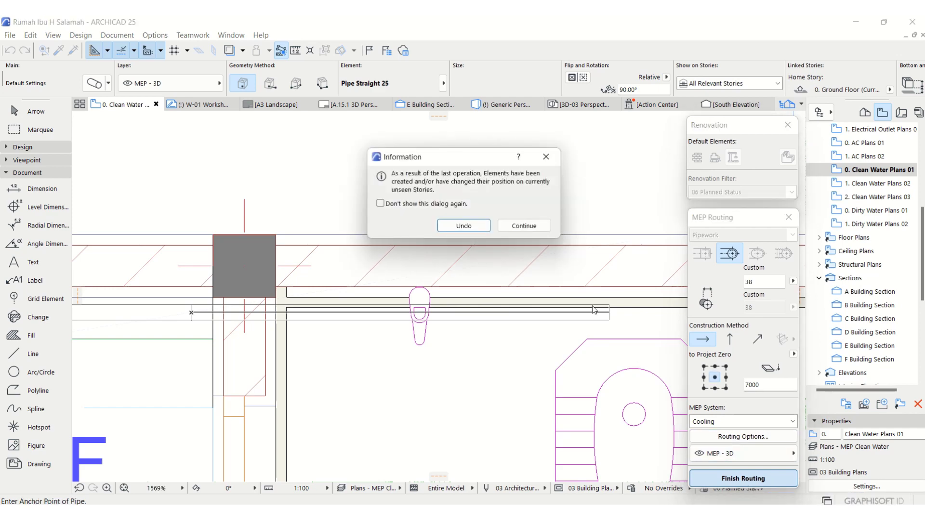
{"action": "left_click", "coordinate": [528, 226]}
{"action": "scroll", "coordinate": [480, 257], "scroll_direction": "down", "scroll_amount": 5}
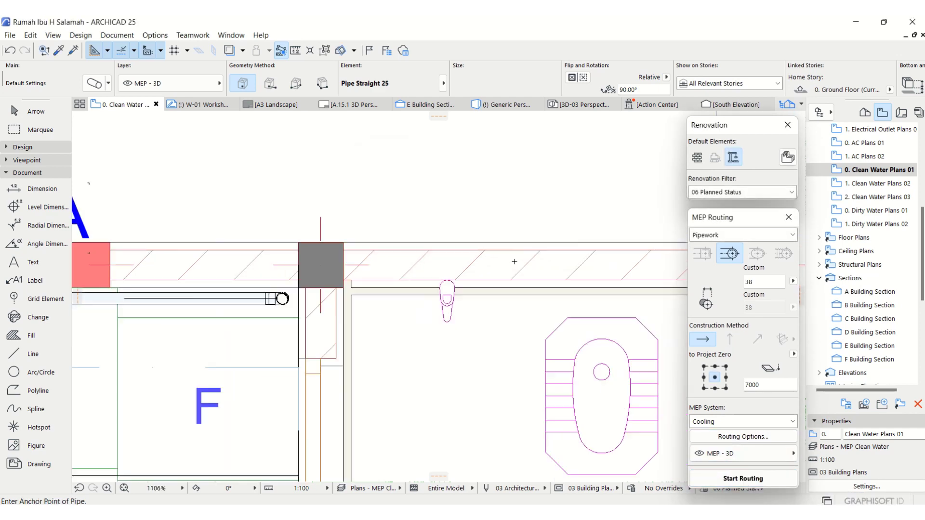
{"action": "scroll", "coordinate": [228, 294], "scroll_direction": "up", "scroll_amount": 4}
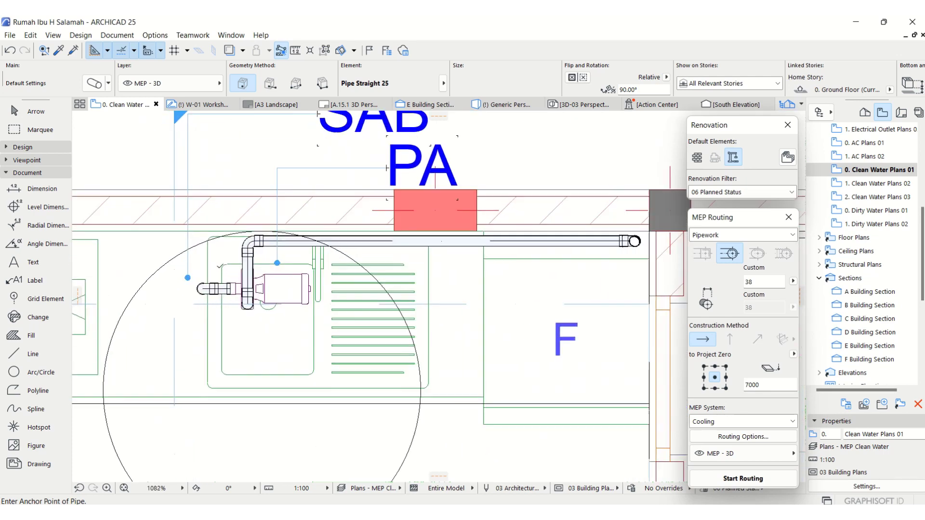
{"action": "scroll", "coordinate": [234, 263], "scroll_direction": "down", "scroll_amount": 6}
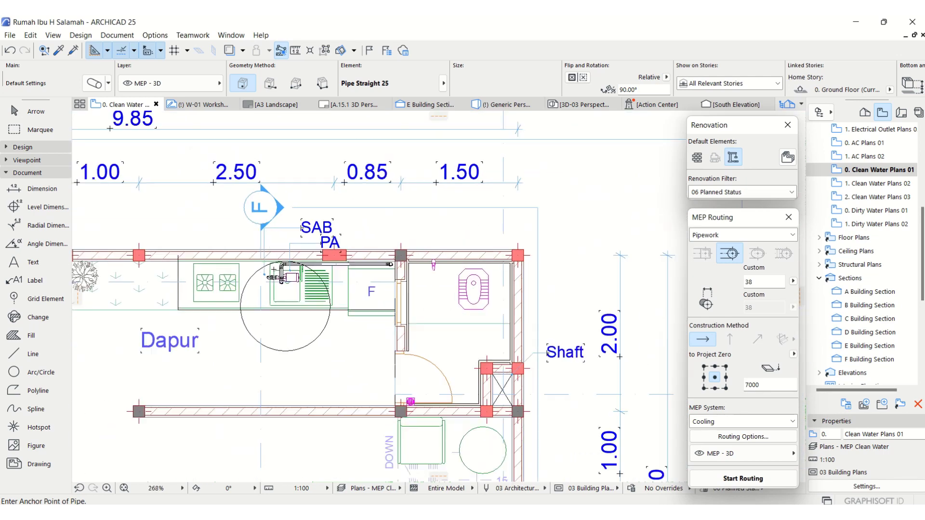
{"action": "key", "text": "Escape"}
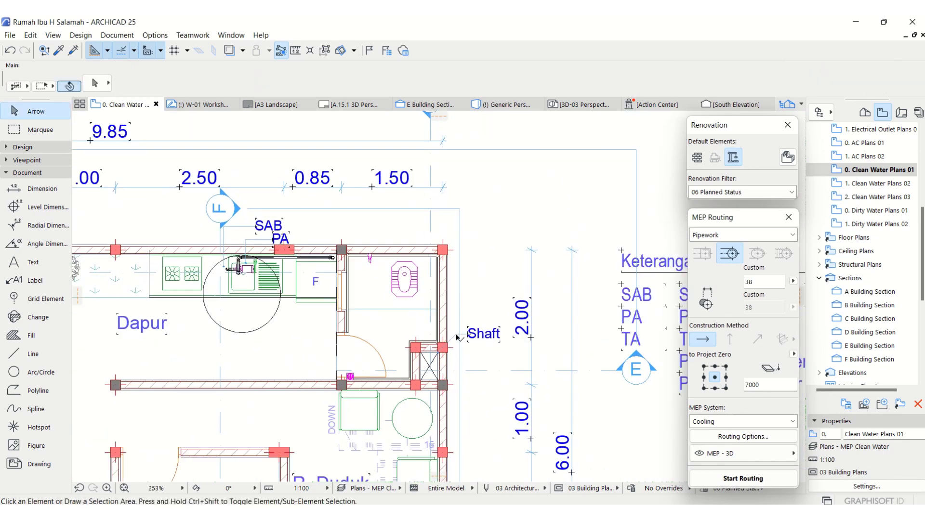
Copy the PA label beside the sink so its leader points to the pipe along the back wall near the fridge
{"action": "scroll", "coordinate": [249, 243], "scroll_direction": "up", "scroll_amount": 2}
{"action": "left_click", "coordinate": [251, 248]}
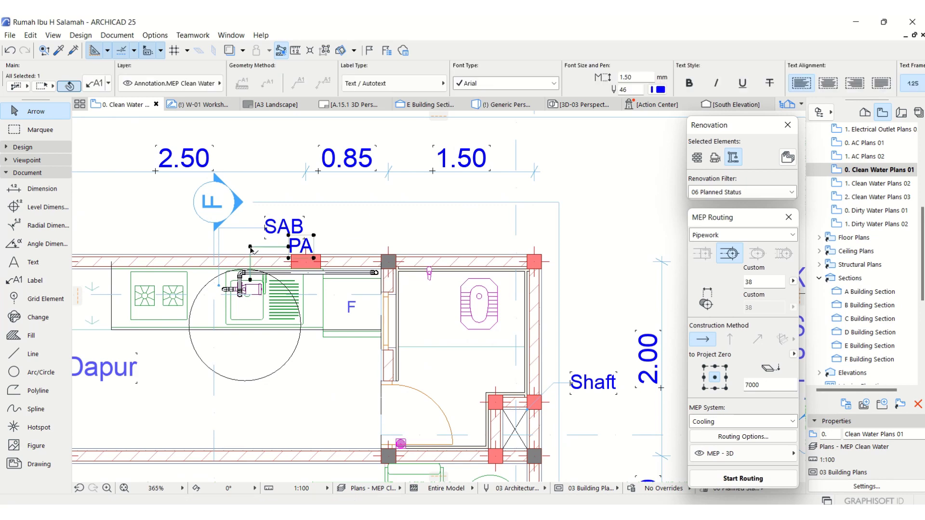
{"action": "right_click", "coordinate": [250, 281]}
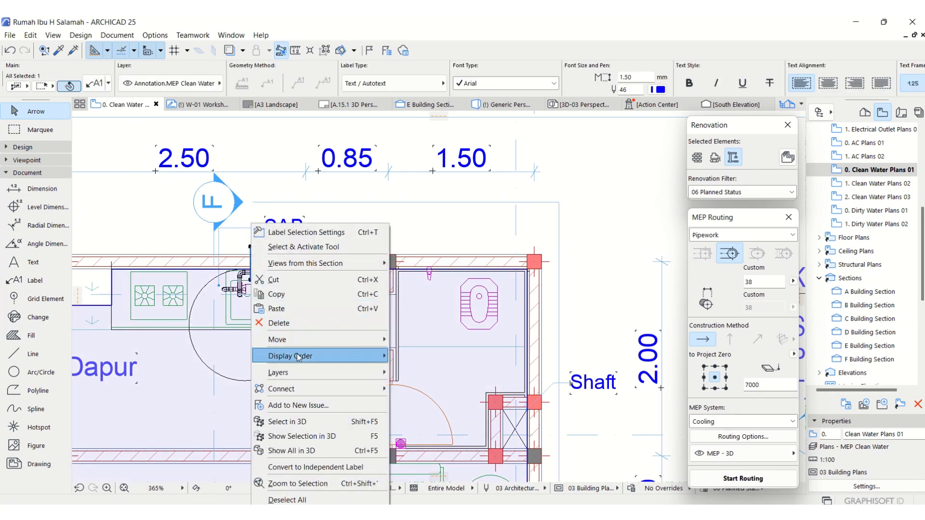
{"action": "key", "text": "Escape"}
{"action": "right_click", "coordinate": [251, 249]}
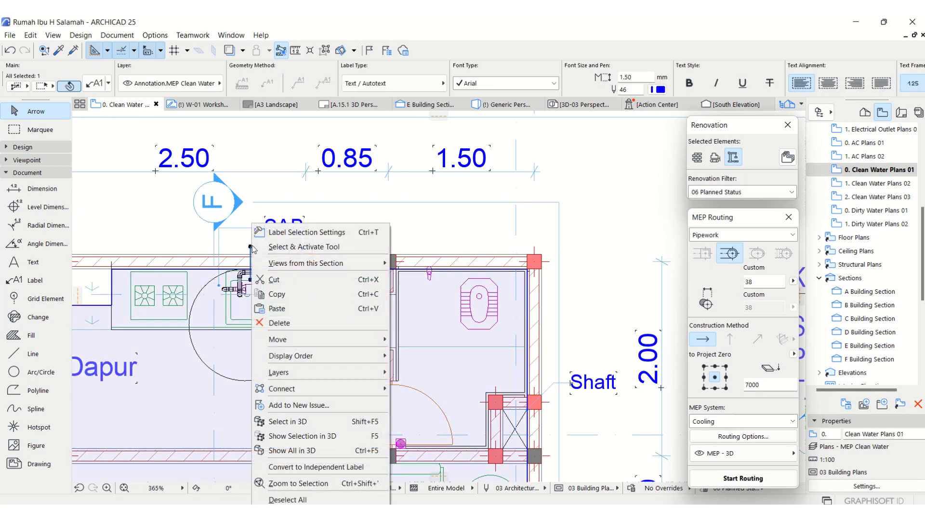
{"action": "mouse_move", "coordinate": [290, 356]}
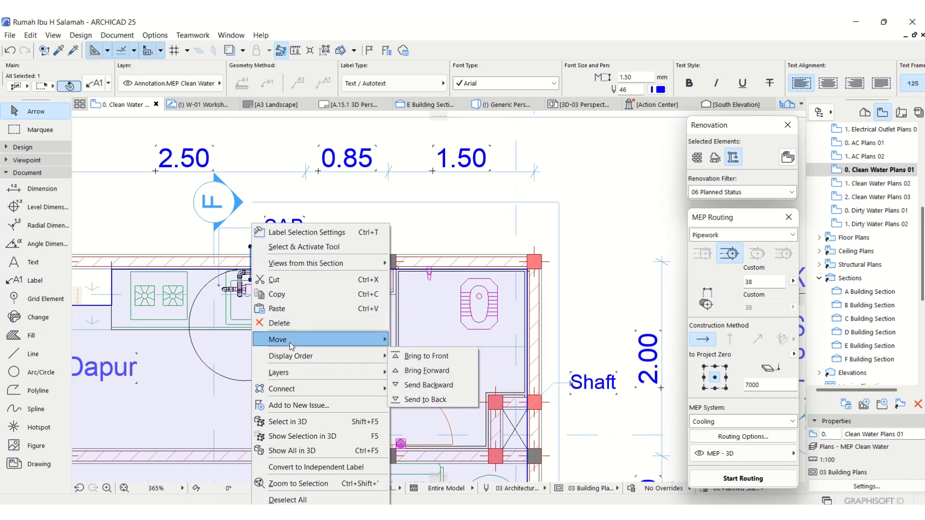
{"action": "mouse_move", "coordinate": [289, 340]}
{"action": "left_click", "coordinate": [423, 399]}
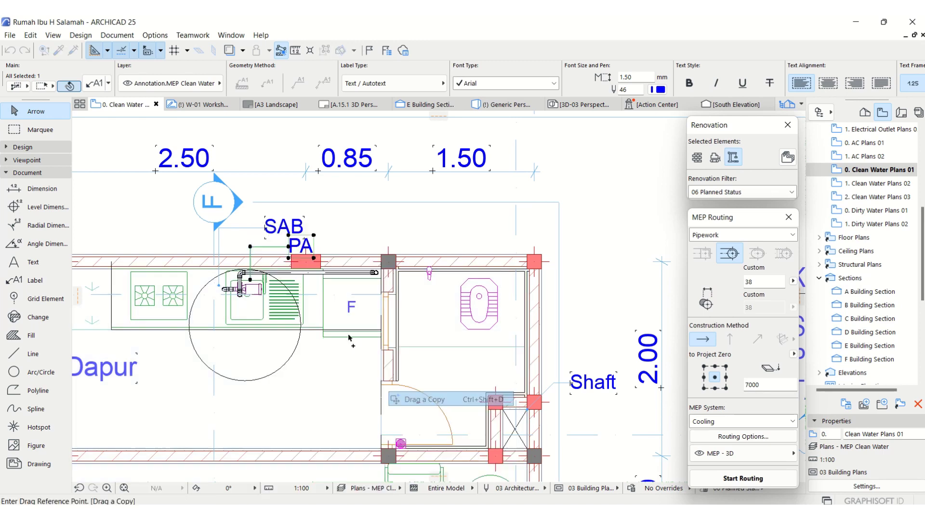
{"action": "left_click", "coordinate": [250, 279]}
{"action": "left_click", "coordinate": [340, 274]}
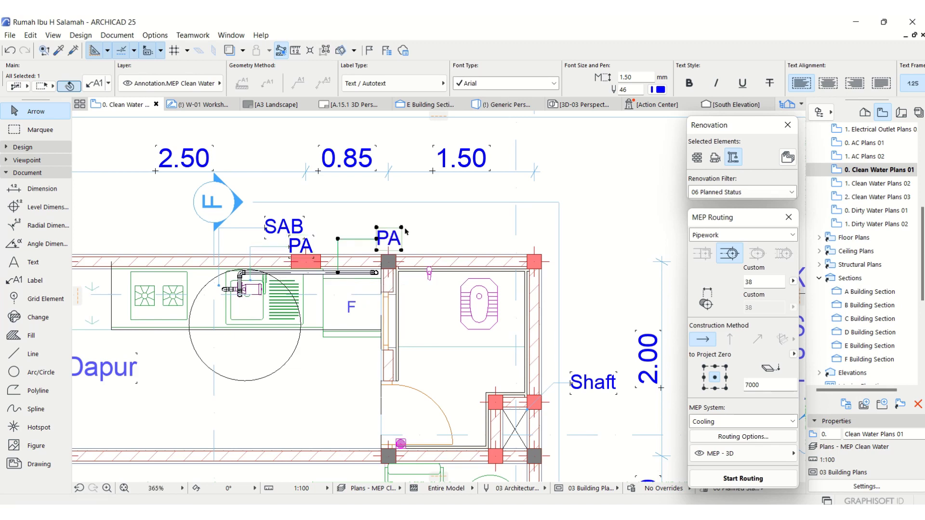
Change the copied label's text to PVC 1,5"
{"action": "scroll", "coordinate": [391, 245], "scroll_direction": "up", "scroll_amount": 3}
{"action": "double_click", "coordinate": [394, 247]}
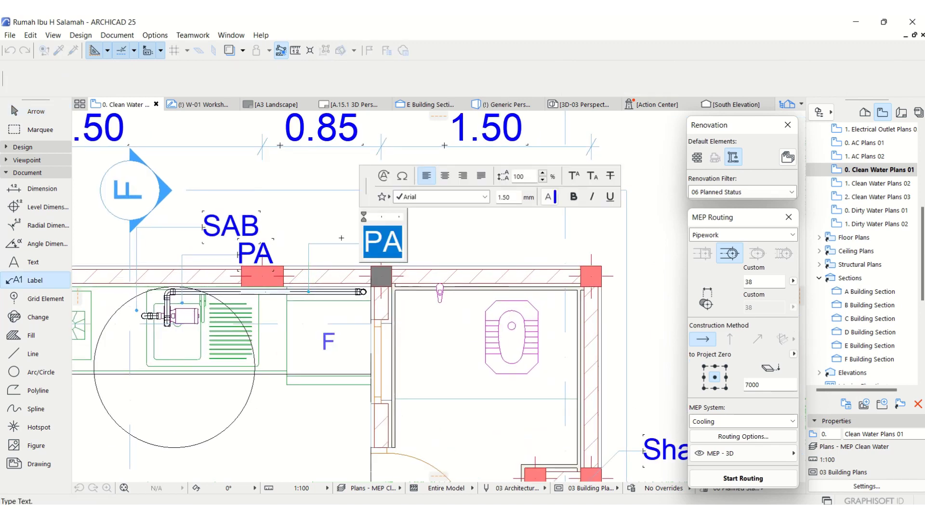
{"action": "type", "text": "pvc"}
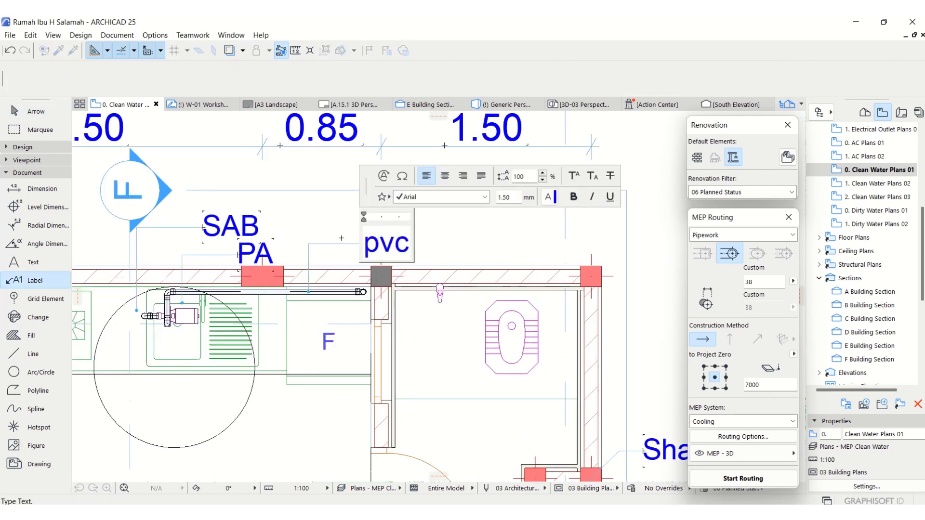
{"action": "type", "text": "PVC 1,5\""}
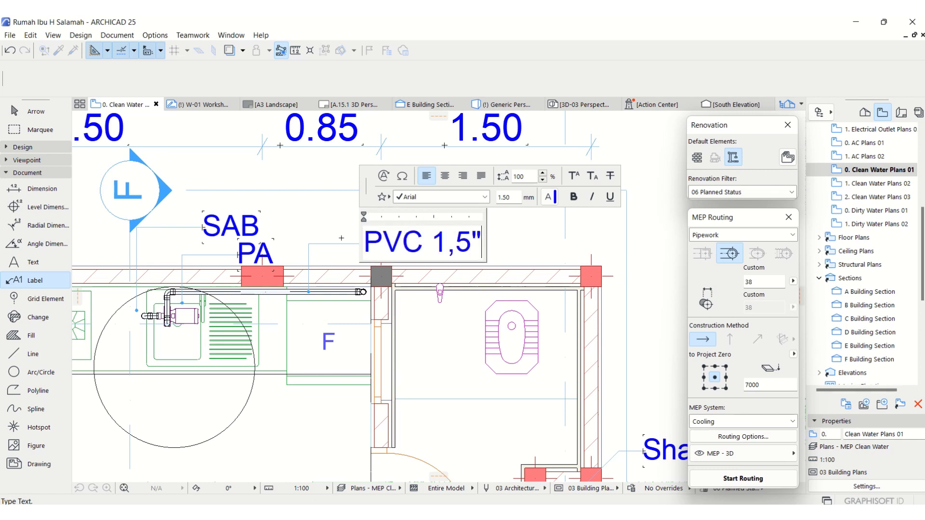
{"action": "key", "text": "Escape"}
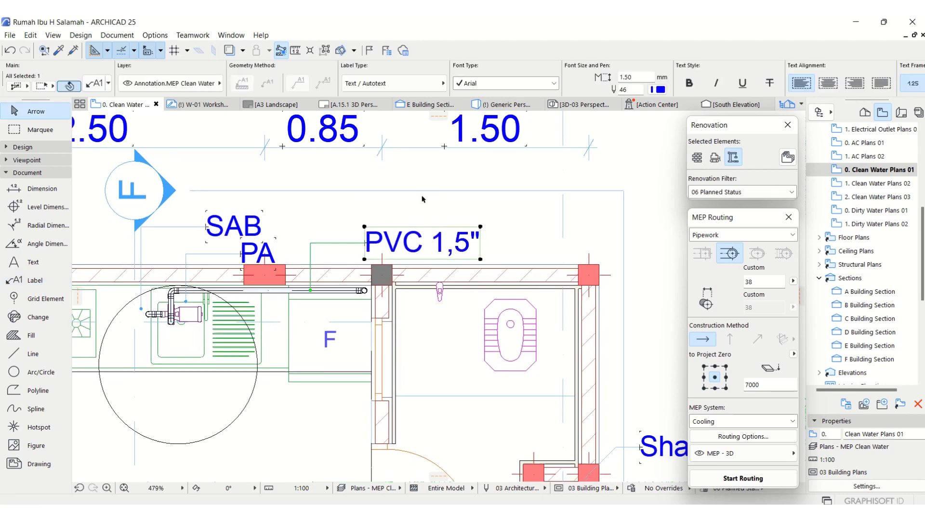
Set the text height of the SAB, PA and PVC 1,5" labels to 1.00 mm together
{"action": "scroll", "coordinate": [400, 194], "scroll_direction": "down", "scroll_amount": 4}
{"action": "scroll", "coordinate": [387, 205], "scroll_direction": "up", "scroll_amount": 2}
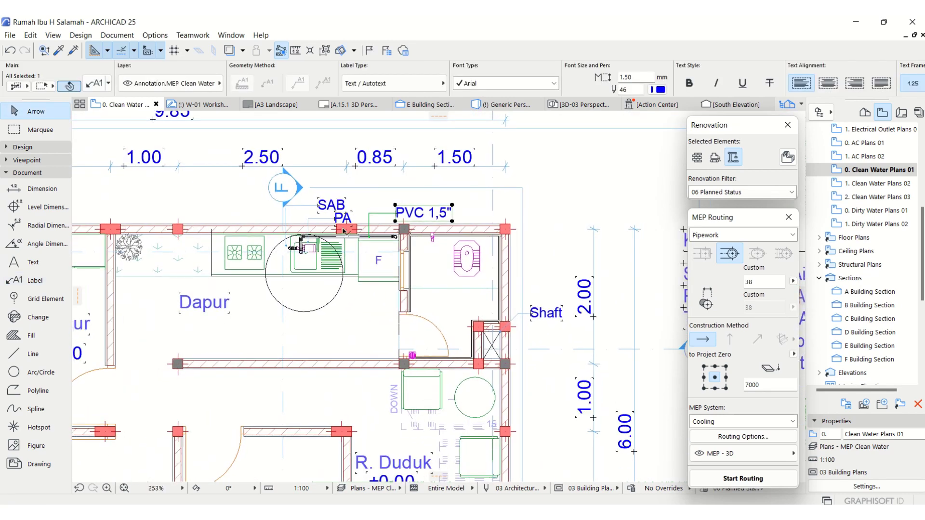
{"action": "left_click", "coordinate": [303, 210], "text": "shift"}
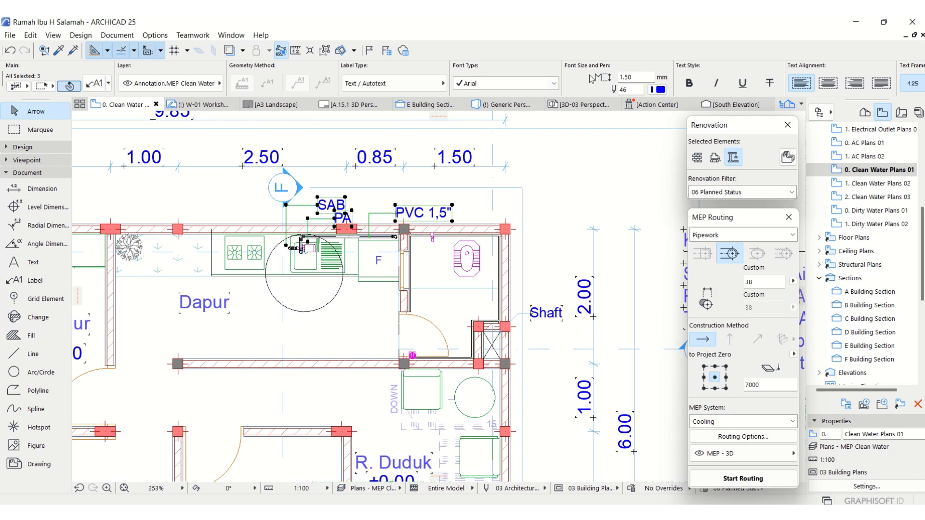
{"action": "key", "text": "Escape"}
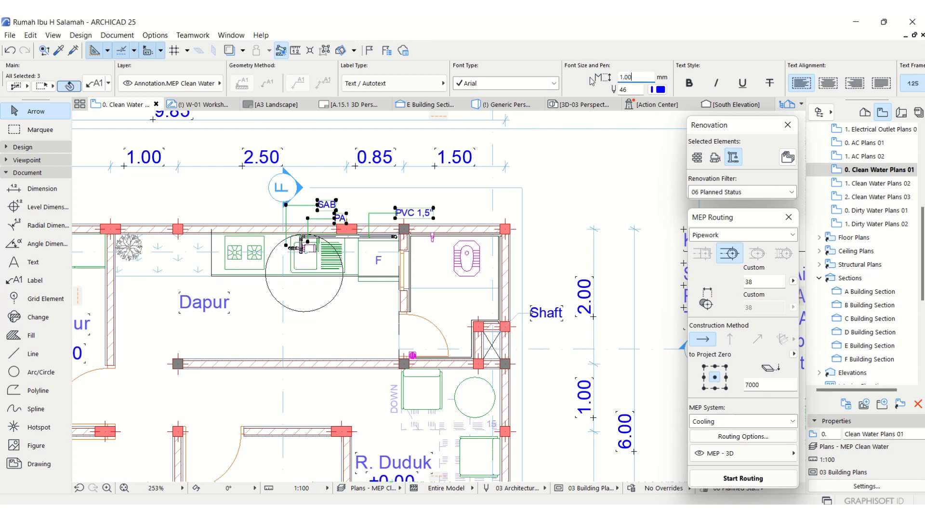
{"action": "scroll", "coordinate": [474, 212], "scroll_direction": "up", "scroll_amount": 3}
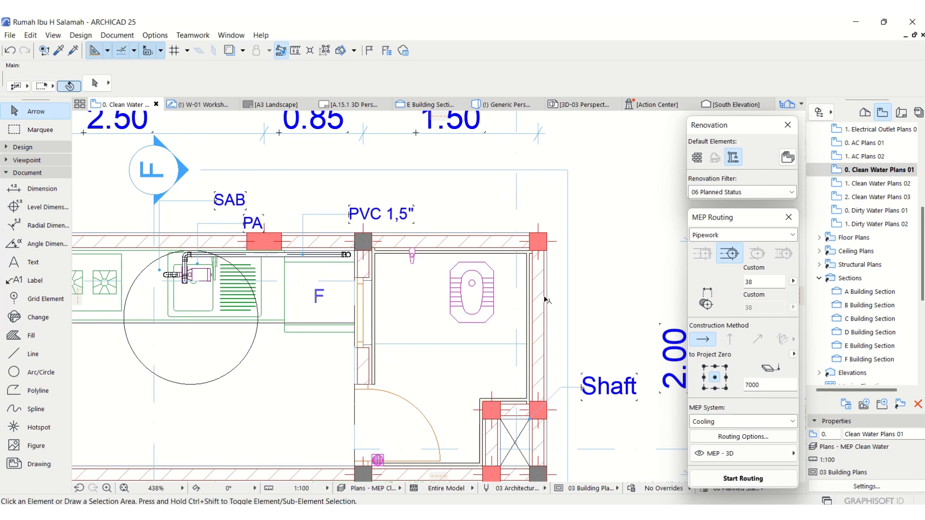
Open the E Building Section view
{"action": "scroll", "coordinate": [546, 301], "scroll_direction": "down", "scroll_amount": 2}
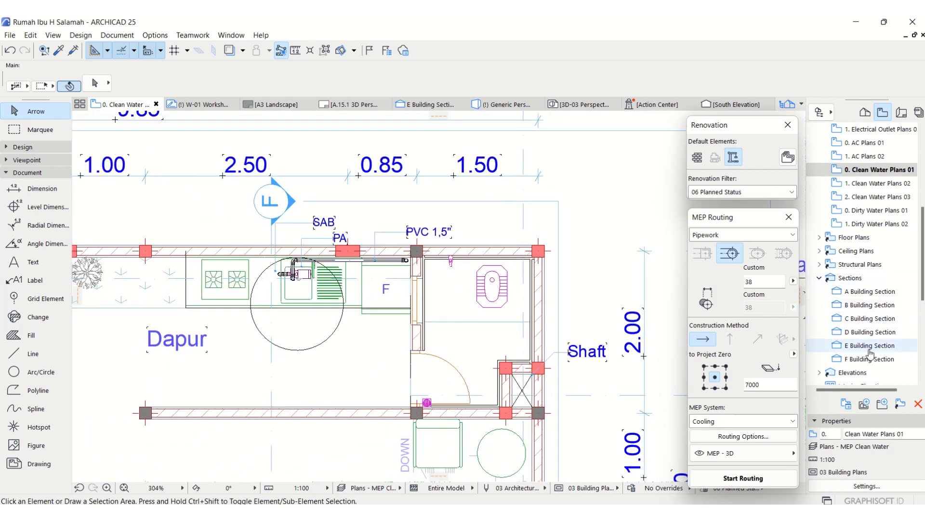
{"action": "scroll", "coordinate": [445, 297], "scroll_direction": "down", "scroll_amount": 5}
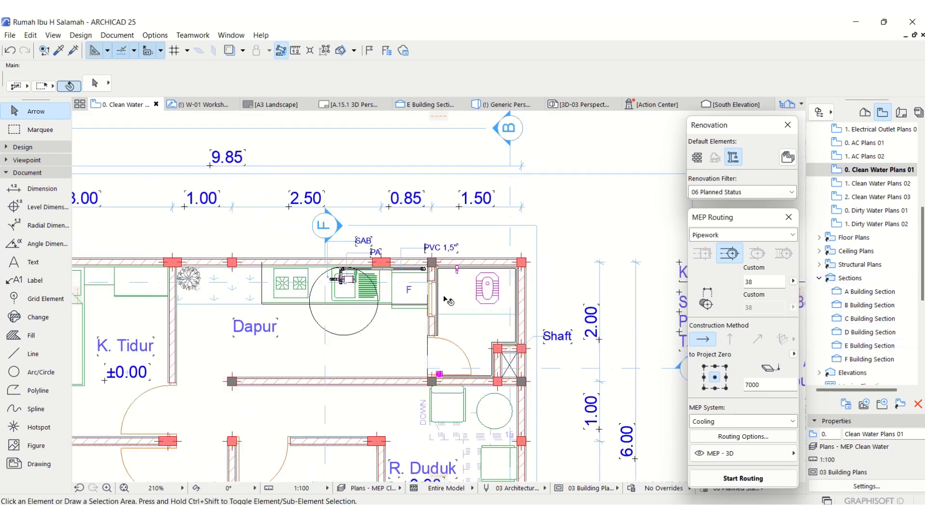
{"action": "left_click", "coordinate": [856, 350]}
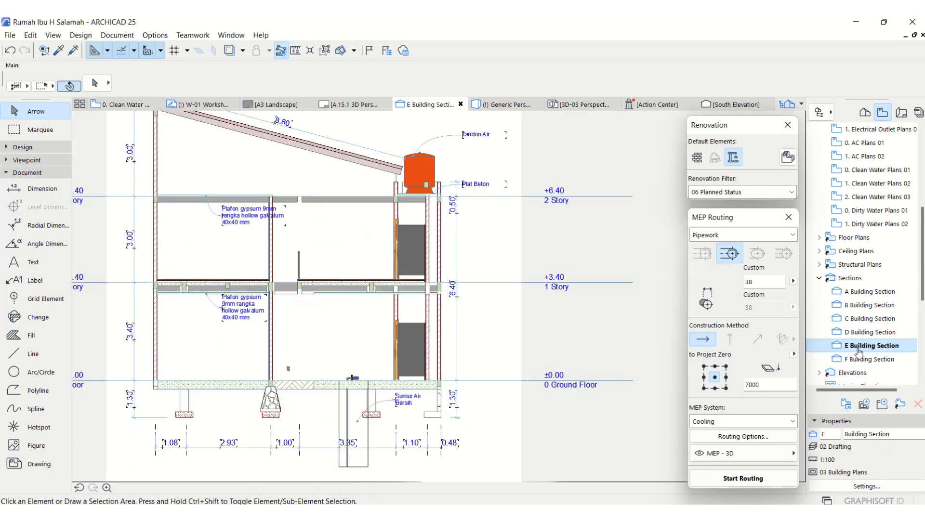
Examine the pipe's route in the section from the ground-floor pump up to its end beside the roof water tank
{"action": "scroll", "coordinate": [397, 168], "scroll_direction": "up", "scroll_amount": 7}
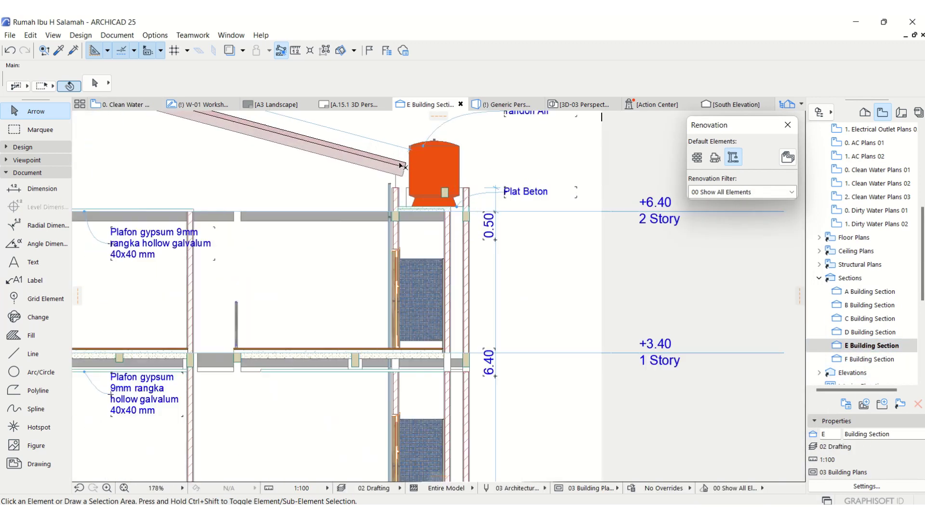
{"action": "middle_click_drag", "start_coordinate": [400, 174], "coordinate": [372, 237]}
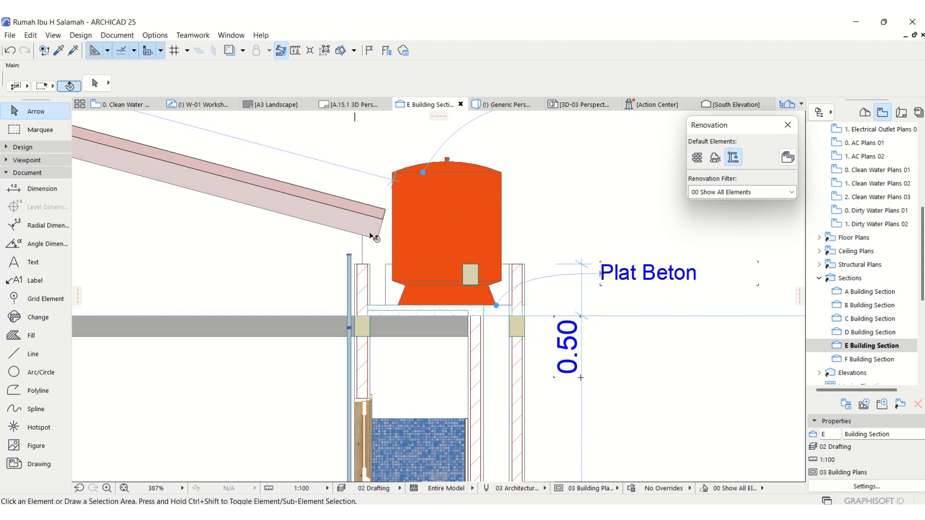
{"action": "left_click", "coordinate": [350, 264]}
{"action": "scroll", "coordinate": [355, 262], "scroll_direction": "up", "scroll_amount": 4}
{"action": "scroll", "coordinate": [366, 261], "scroll_direction": "down", "scroll_amount": 4}
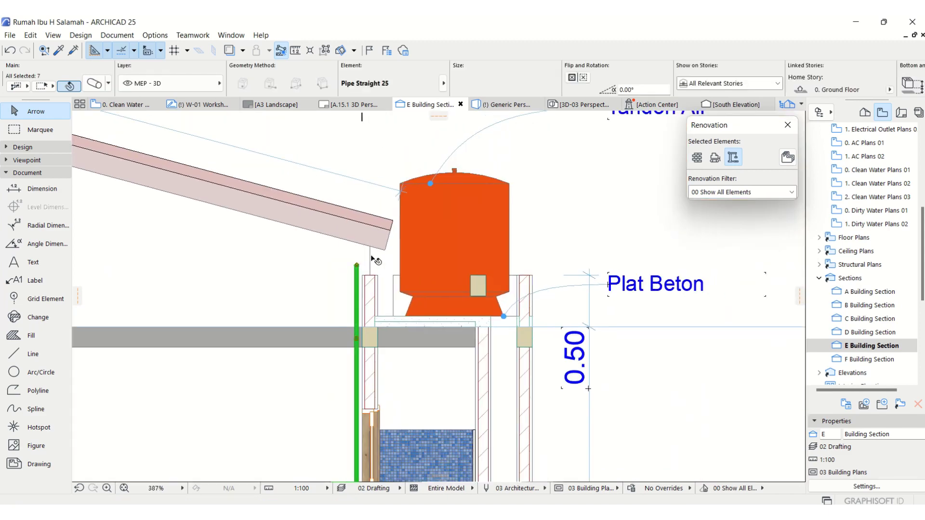
{"action": "scroll", "coordinate": [375, 259], "scroll_direction": "down", "scroll_amount": 4}
{"action": "scroll", "coordinate": [383, 252], "scroll_direction": "up", "scroll_amount": 3}
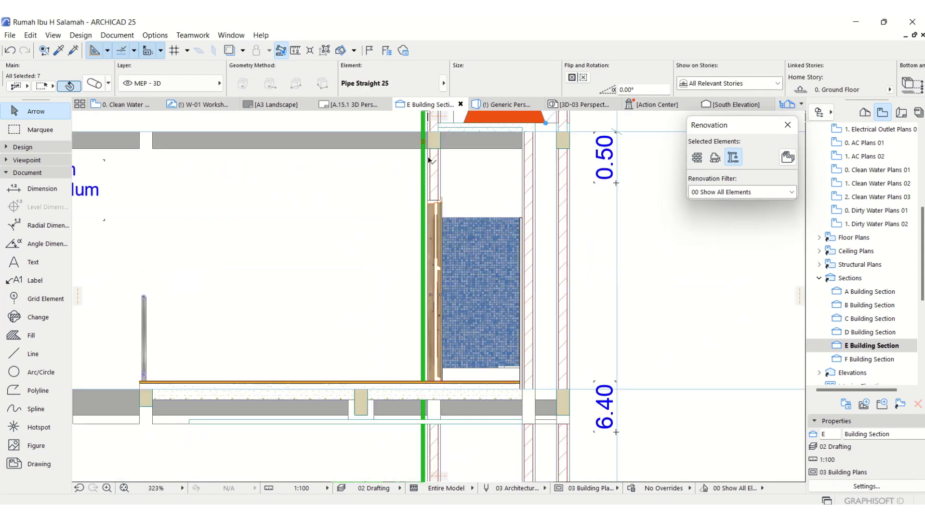
{"action": "scroll", "coordinate": [408, 331], "scroll_direction": "down", "scroll_amount": 5}
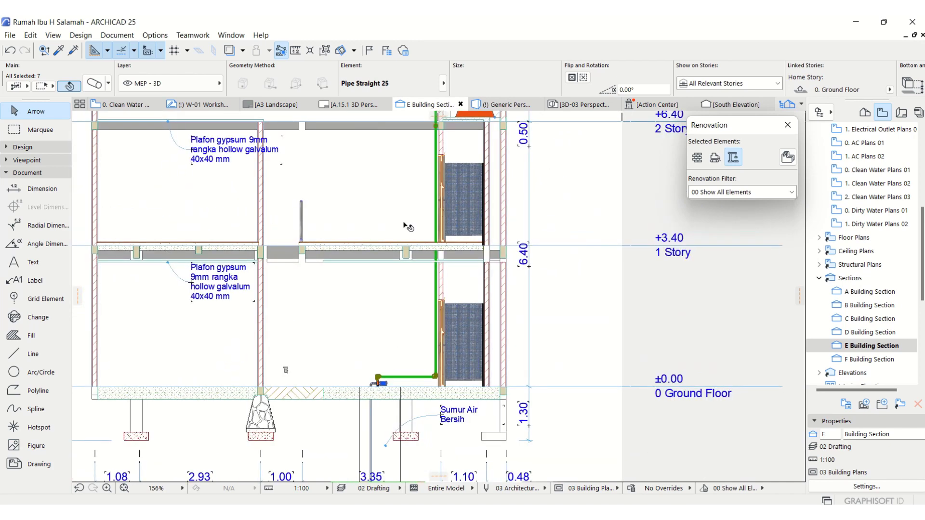
{"action": "scroll", "coordinate": [407, 308], "scroll_direction": "up", "scroll_amount": 7}
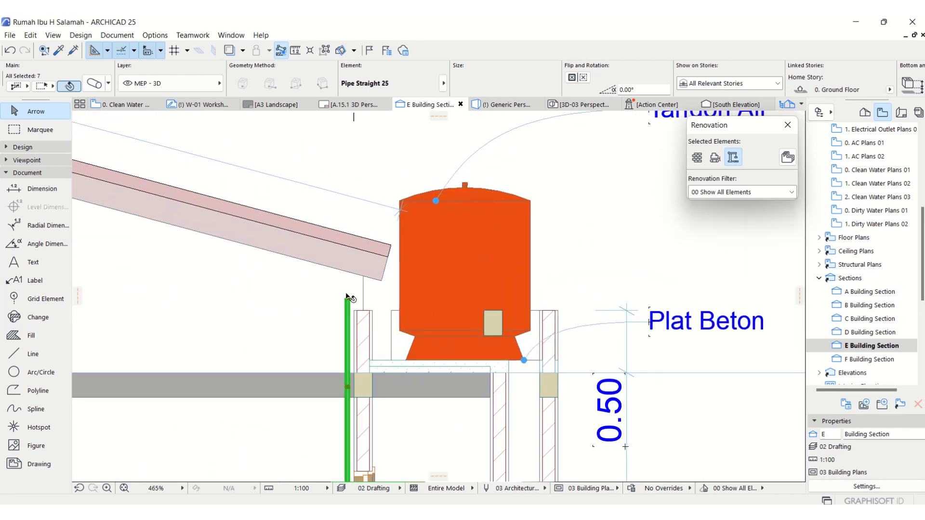
{"action": "left_click", "coordinate": [655, 232]}
{"action": "scroll", "coordinate": [353, 300], "scroll_direction": "up", "scroll_amount": 8}
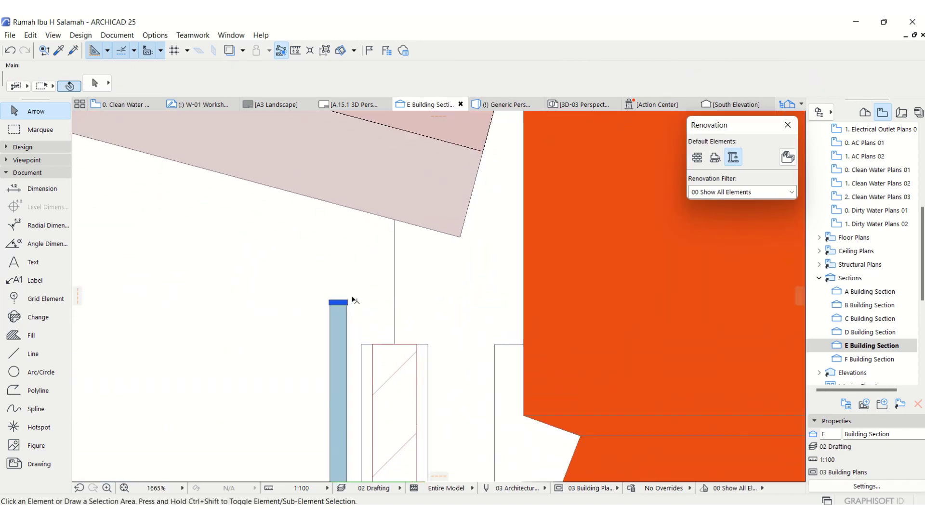
{"action": "scroll", "coordinate": [444, 207], "scroll_direction": "down", "scroll_amount": 6}
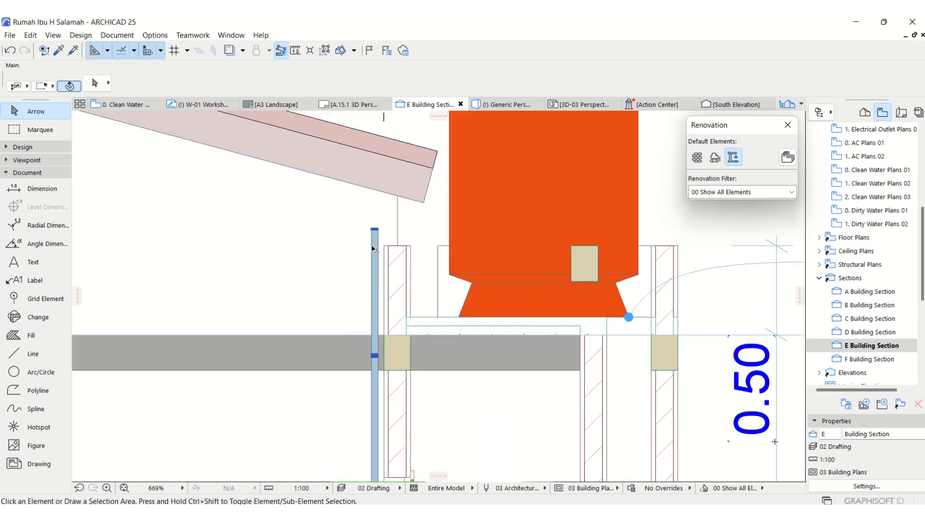
{"action": "scroll", "coordinate": [404, 178], "scroll_direction": "down", "scroll_amount": 6}
{"action": "scroll", "coordinate": [404, 178], "scroll_direction": "up", "scroll_amount": 5}
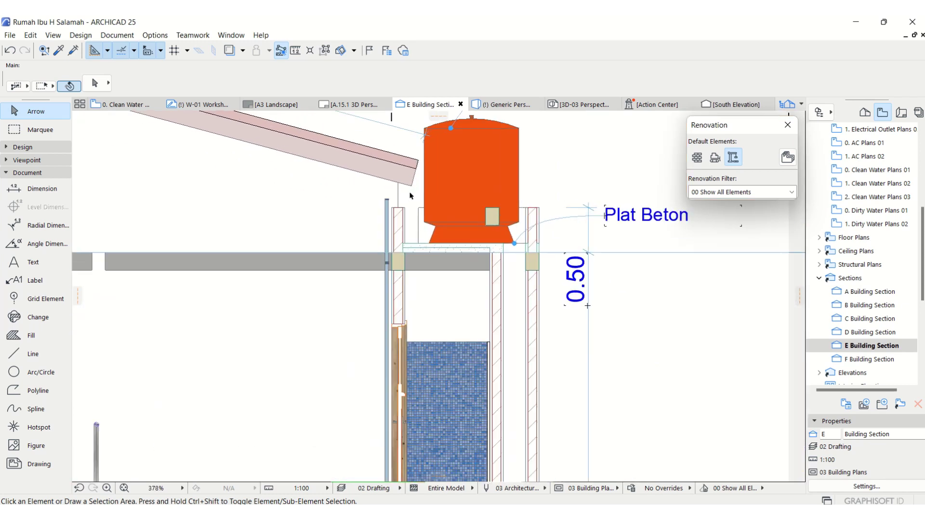
Suspend element grouping and delete the short top segment of the vertical pipe beside the water tank
{"action": "left_click", "coordinate": [323, 50]}
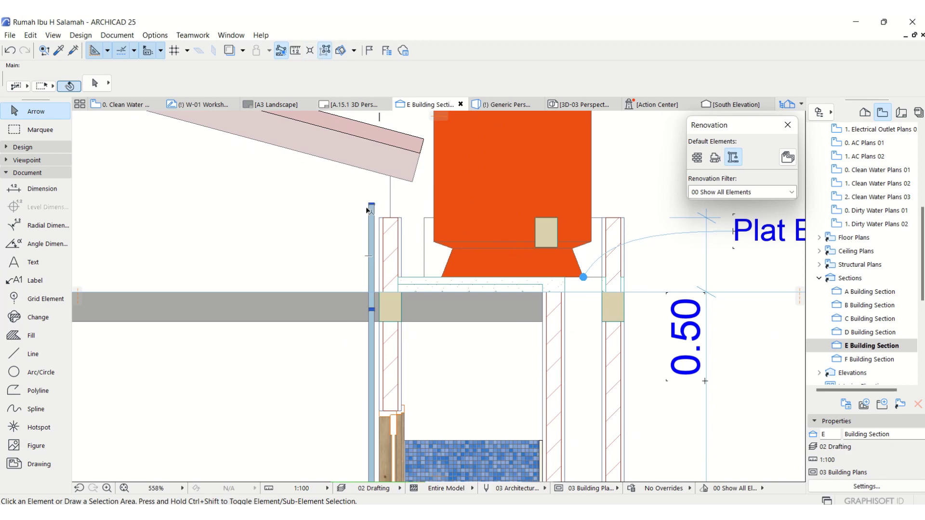
{"action": "left_click", "coordinate": [371, 212]}
{"action": "scroll", "coordinate": [383, 221], "scroll_direction": "up", "scroll_amount": 4}
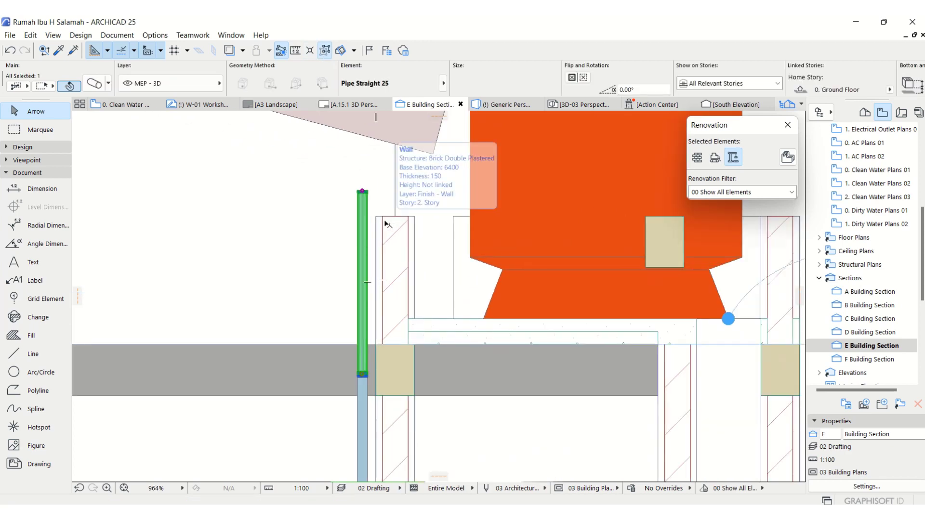
{"action": "scroll", "coordinate": [404, 247], "scroll_direction": "down", "scroll_amount": 10}
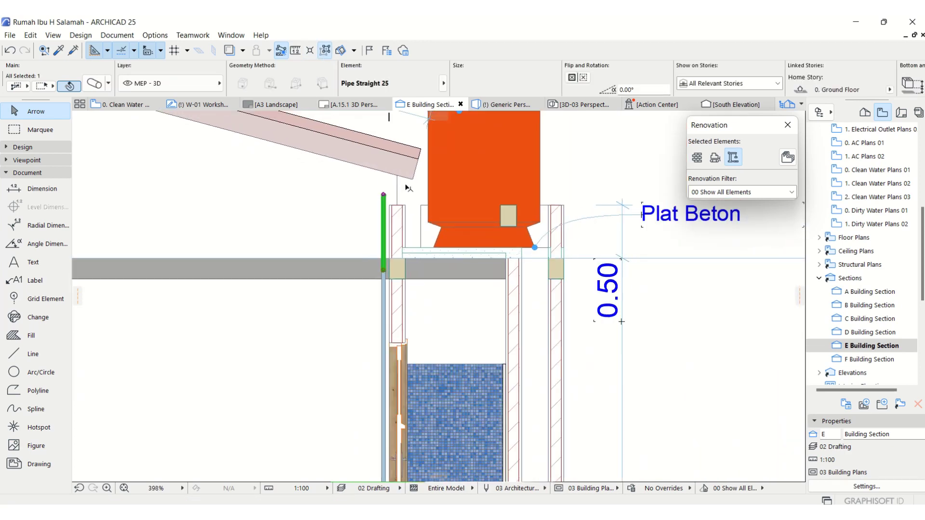
Stretch the remaining vertical pipe upward to the height of the water tank's top inlet and deselect it
{"action": "scroll", "coordinate": [407, 189], "scroll_direction": "up", "scroll_amount": 4}
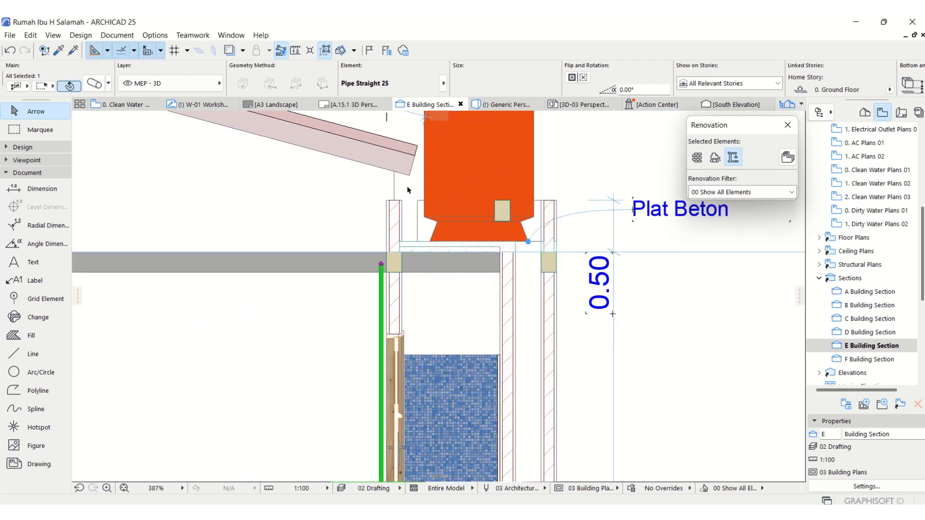
{"action": "scroll", "coordinate": [436, 166], "scroll_direction": "down", "scroll_amount": 4}
{"action": "scroll", "coordinate": [440, 166], "scroll_direction": "up", "scroll_amount": 6}
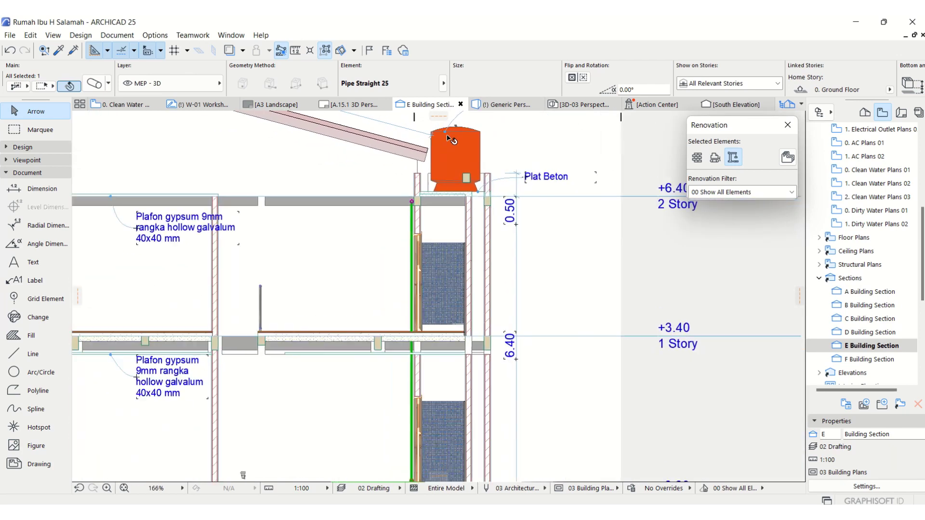
{"action": "scroll", "coordinate": [441, 166], "scroll_direction": "up", "scroll_amount": 1}
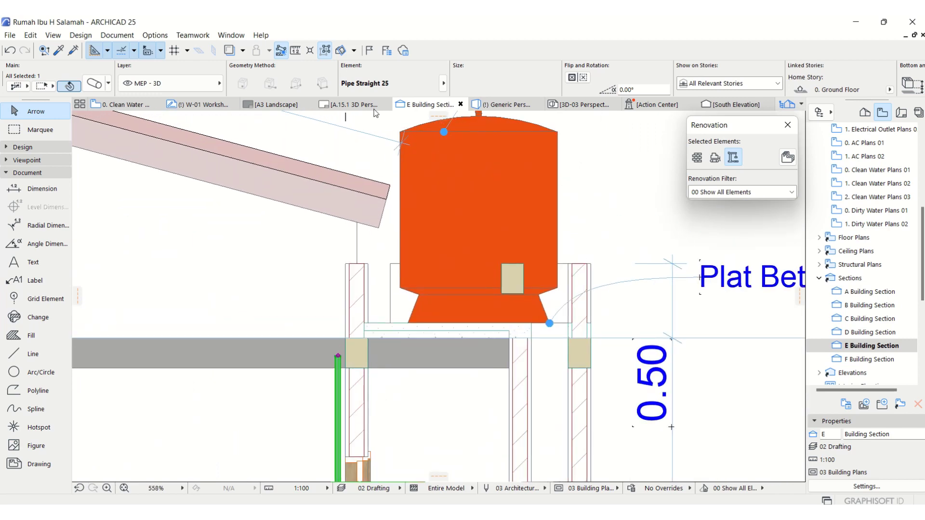
{"action": "left_click", "coordinate": [338, 357]}
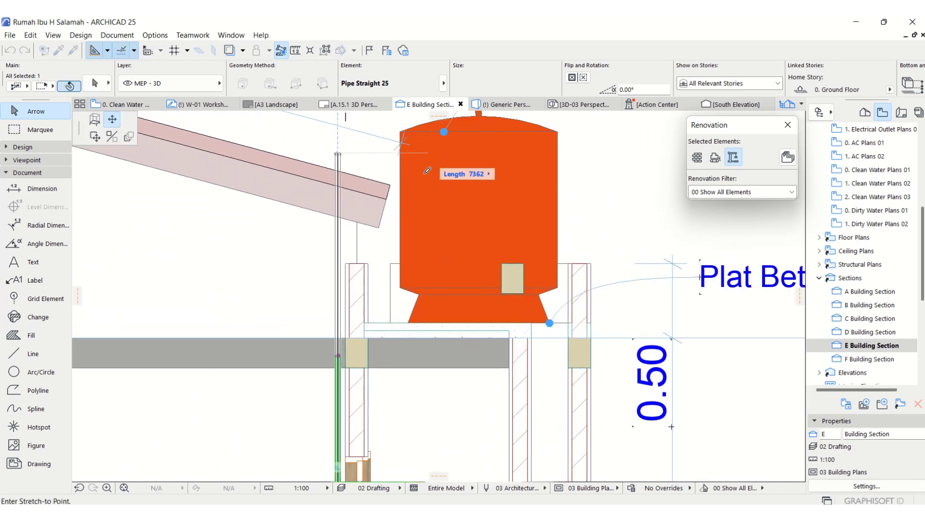
{"action": "middle_click_drag", "start_coordinate": [426, 171], "coordinate": [416, 237]}
{"action": "left_click", "coordinate": [461, 179]}
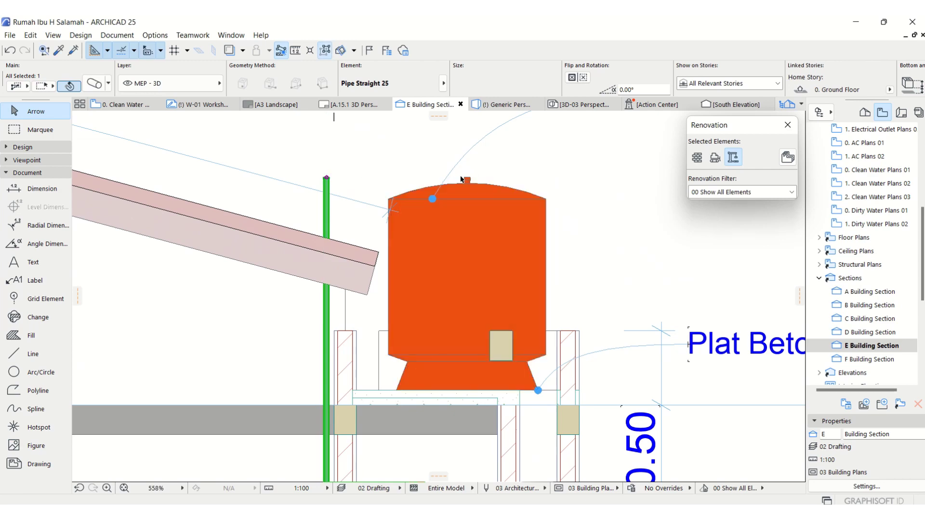
{"action": "left_click", "coordinate": [373, 173]}
{"action": "scroll", "coordinate": [411, 194], "scroll_direction": "down", "scroll_amount": 8}
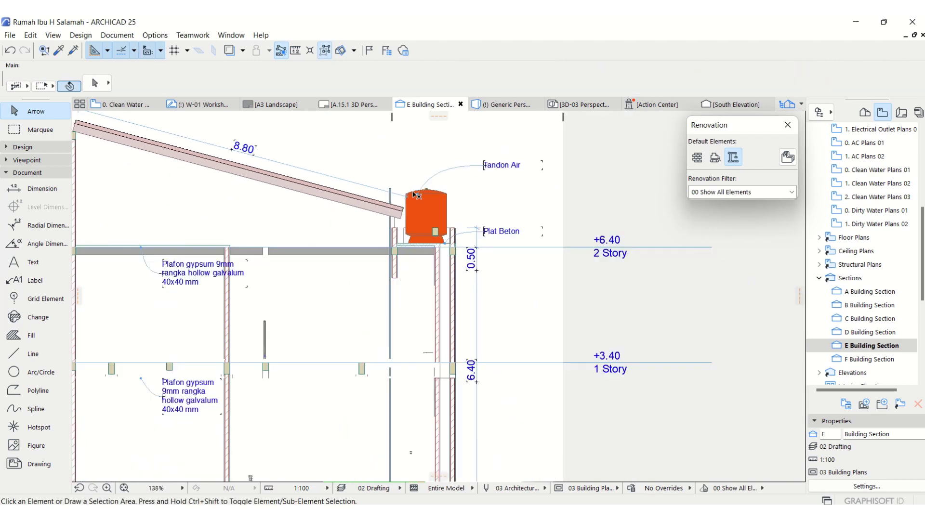
{"action": "scroll", "coordinate": [415, 194], "scroll_direction": "up", "scroll_amount": 6}
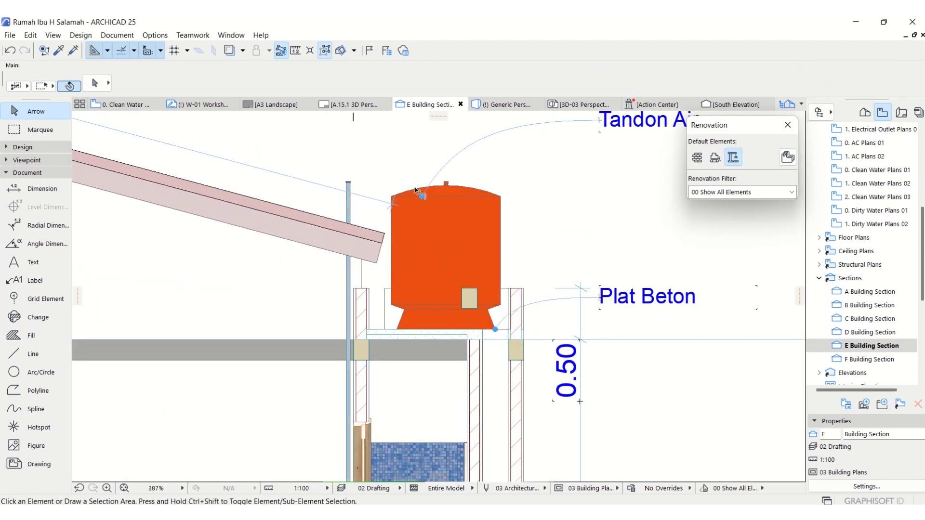
{"action": "scroll", "coordinate": [415, 189], "scroll_direction": "up", "scroll_amount": 2}
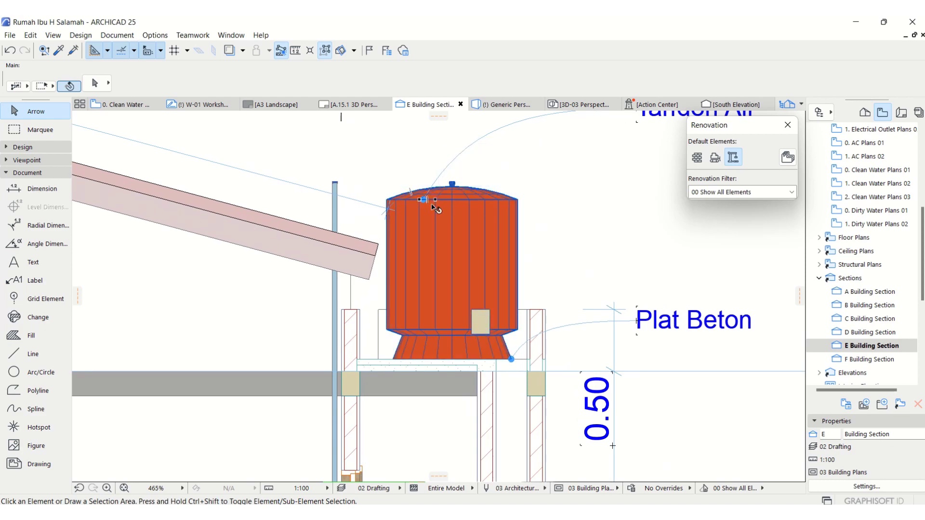
{"action": "scroll", "coordinate": [458, 261], "scroll_direction": "down", "scroll_amount": 5}
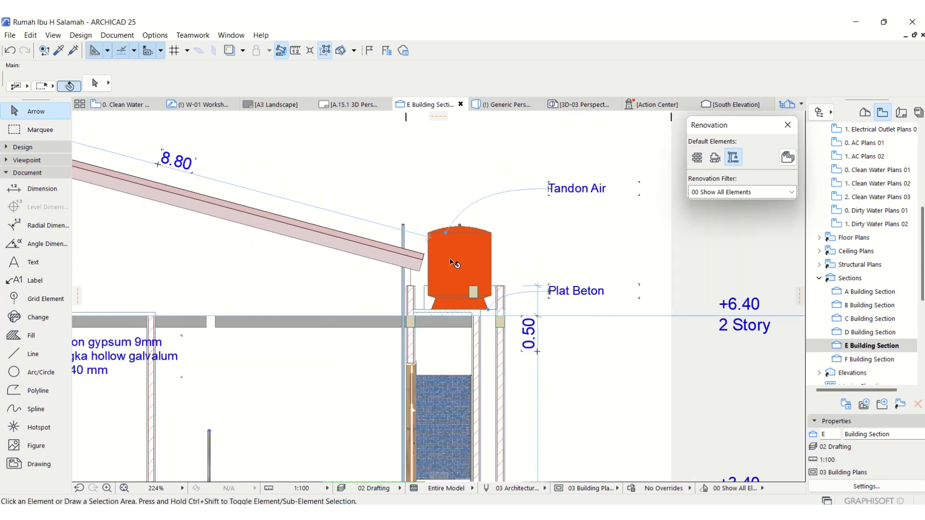
Open the 0. Clean Water Plans 01 view, then switch to the 2. Story floor plan of the project
{"action": "double_click", "coordinate": [872, 169]}
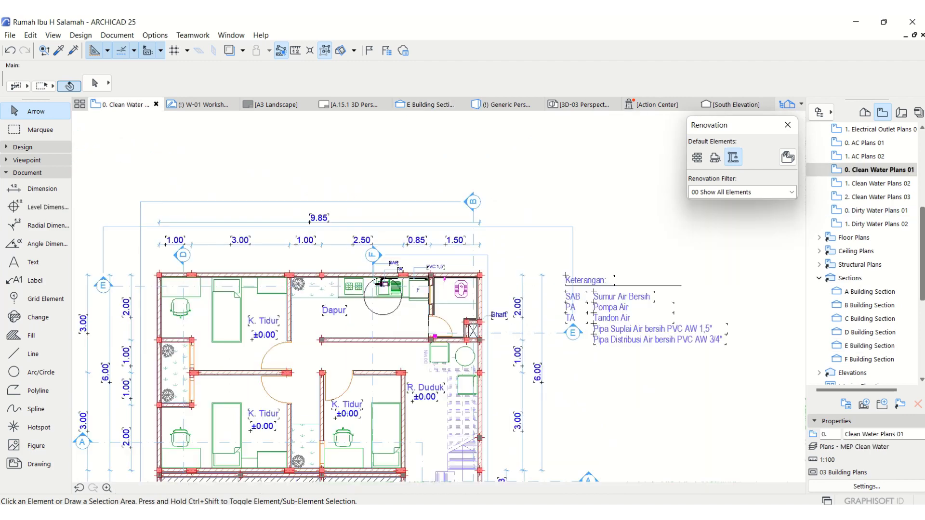
{"action": "left_click", "coordinate": [864, 113]}
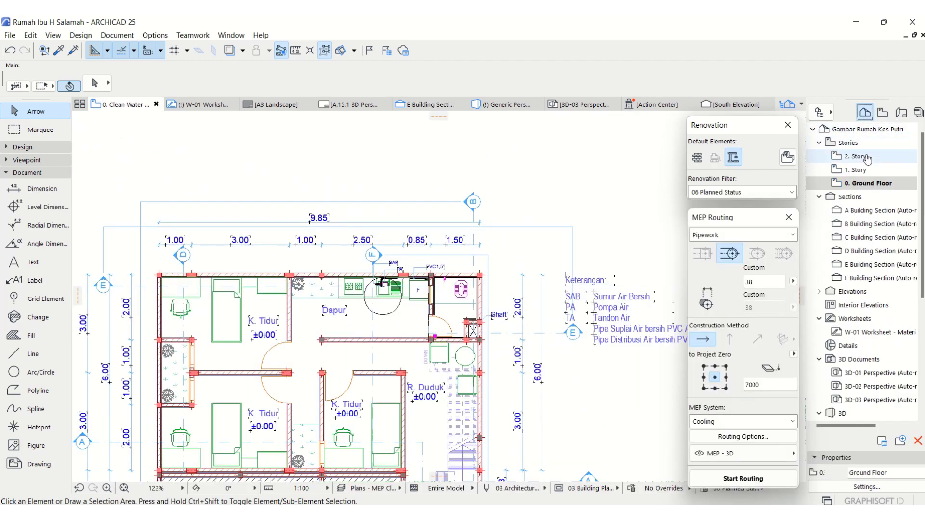
{"action": "left_click", "coordinate": [882, 114]}
{"action": "left_click", "coordinate": [867, 114]}
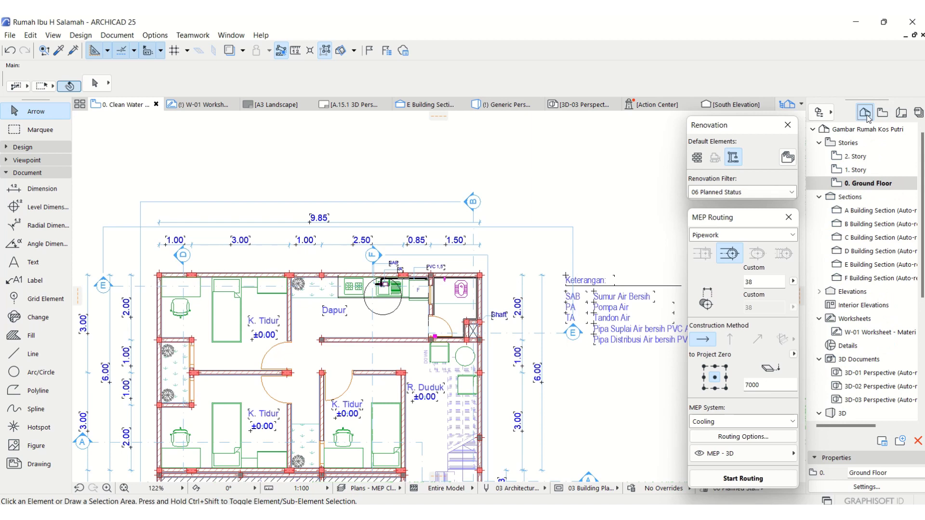
{"action": "double_click", "coordinate": [859, 158]}
Route a 38 mm pipe at elevation 7935 from the vertical pipe to the water tank's centre inlet in perpendicular legs of 948 and 865 mm
{"action": "scroll", "coordinate": [380, 277], "scroll_direction": "up", "scroll_amount": 5}
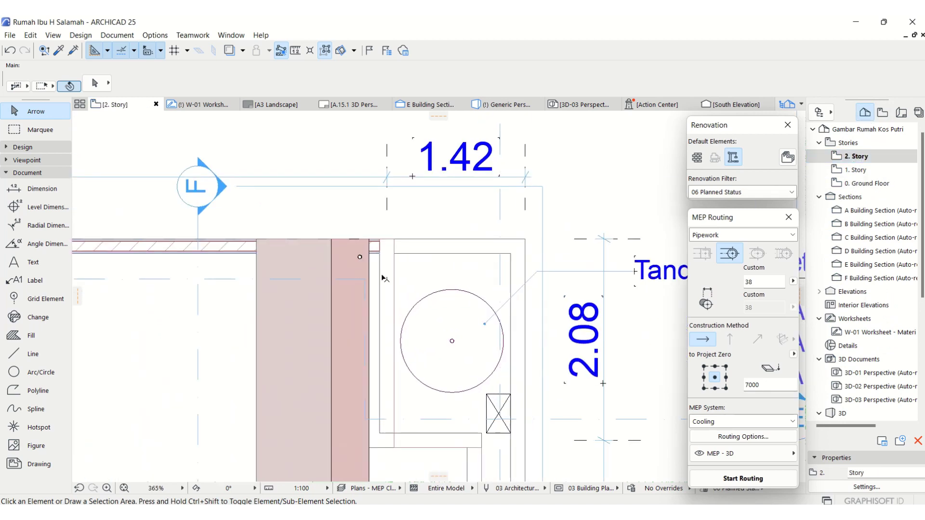
{"action": "scroll", "coordinate": [337, 237], "scroll_direction": "up", "scroll_amount": 2}
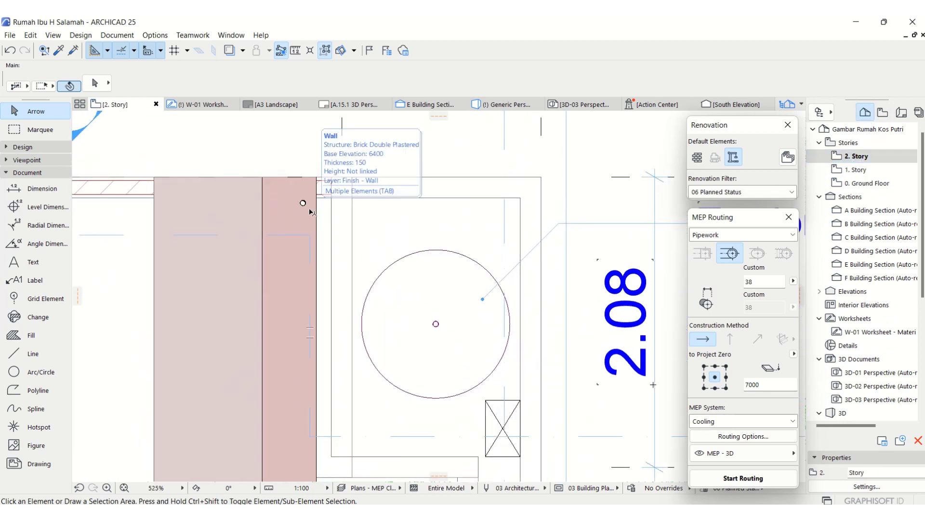
{"action": "left_click", "coordinate": [748, 481]}
{"action": "scroll", "coordinate": [303, 200], "scroll_direction": "up", "scroll_amount": 4}
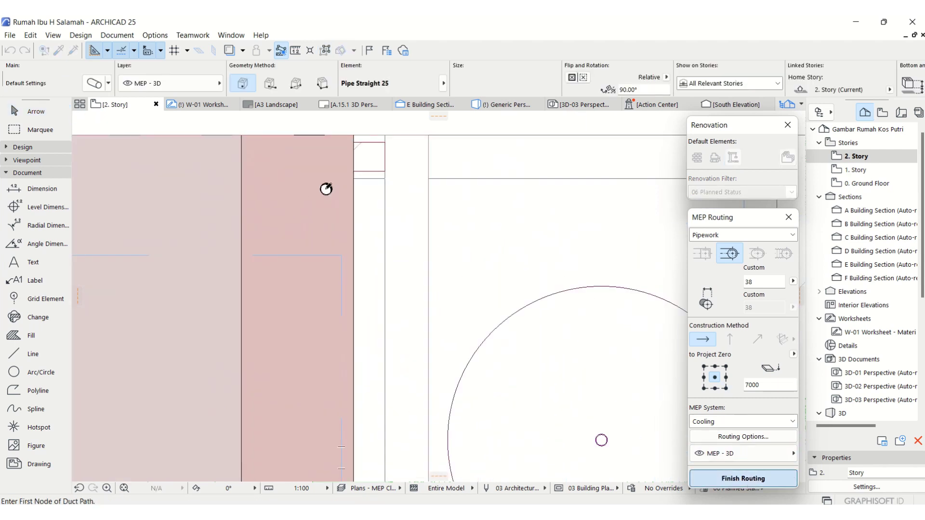
{"action": "left_click", "coordinate": [326, 188]}
{"action": "scroll", "coordinate": [324, 187], "scroll_direction": "down", "scroll_amount": 2}
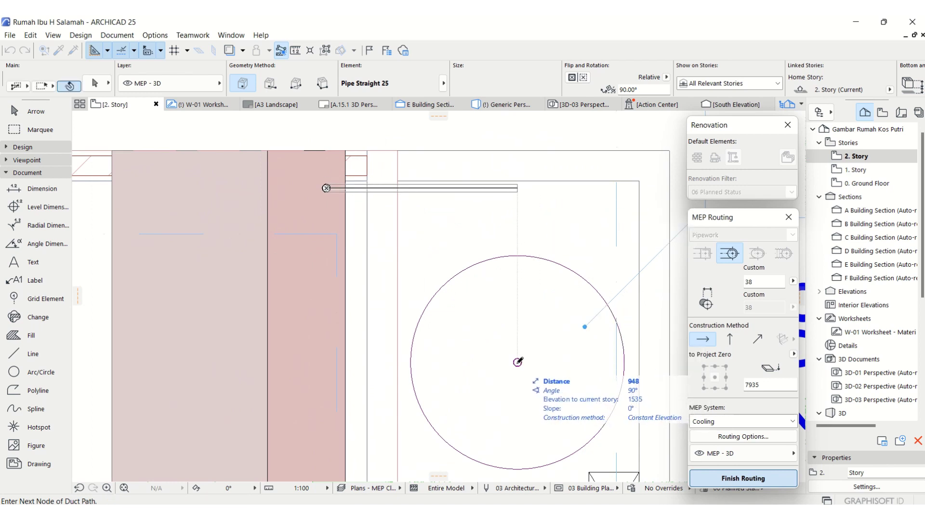
{"action": "left_click", "coordinate": [517, 361]}
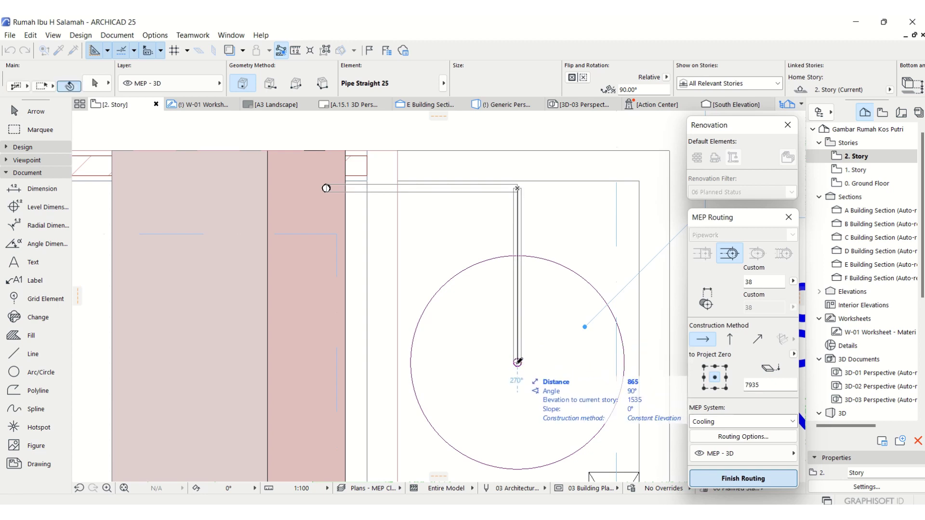
{"action": "double_click", "coordinate": [518, 361]}
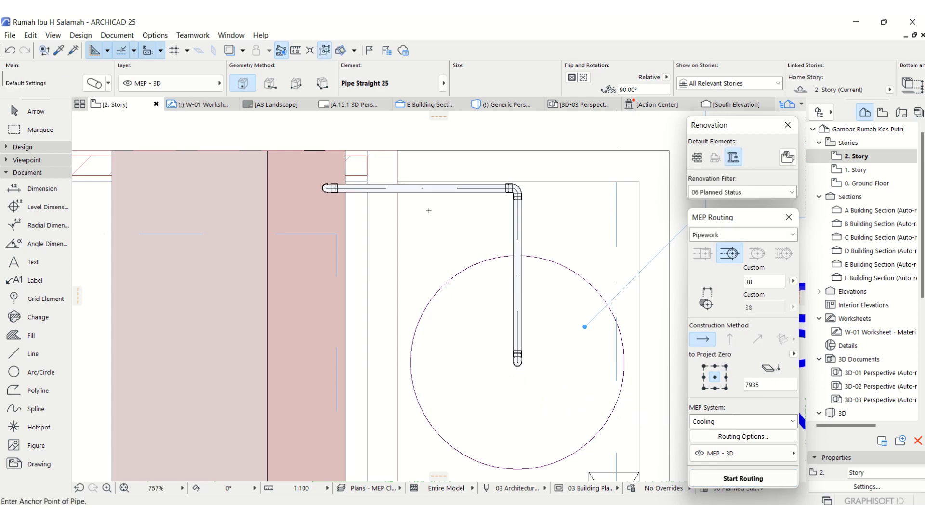
{"action": "key", "text": "Escape"}
Open the project's default Generic Perspective 3D window
{"action": "scroll", "coordinate": [382, 194], "scroll_direction": "down", "scroll_amount": 6}
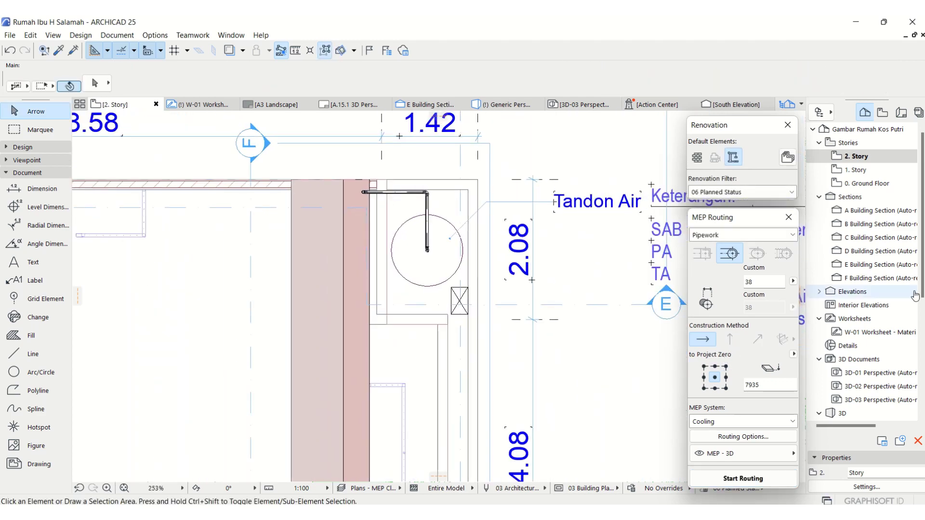
{"action": "scroll", "coordinate": [896, 354], "scroll_direction": "down", "scroll_amount": 2}
{"action": "scroll", "coordinate": [896, 357], "scroll_direction": "down", "scroll_amount": 2}
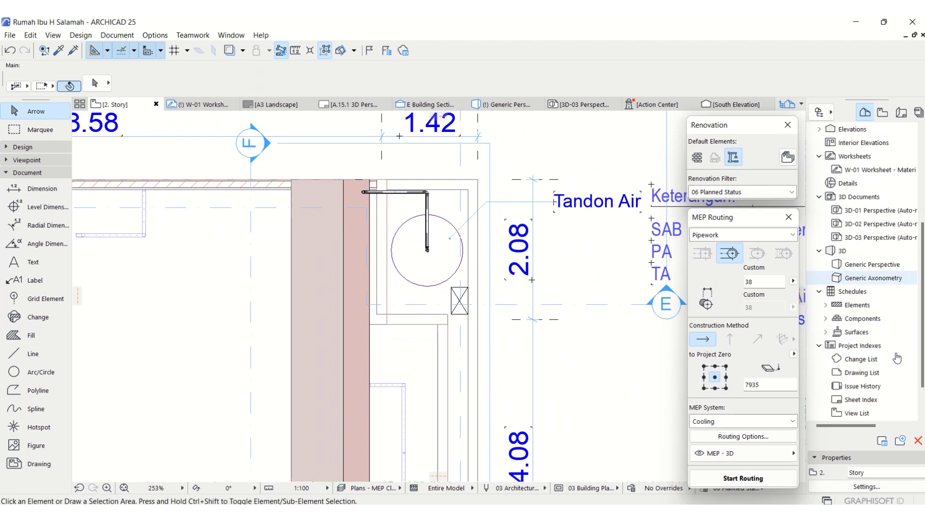
{"action": "double_click", "coordinate": [877, 267]}
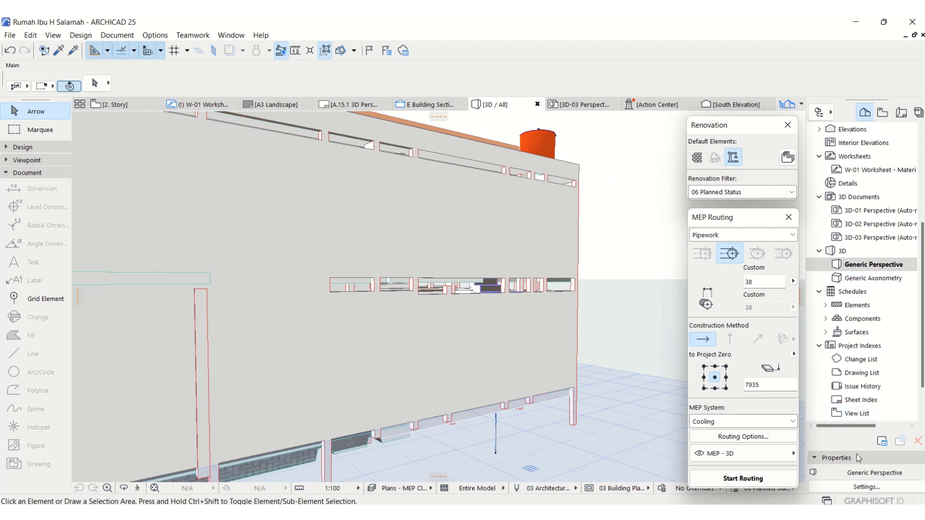
Open the saved Generic Perspective view that uses the 3D MEP layer combination
{"action": "left_click", "coordinate": [883, 113]}
{"action": "scroll", "coordinate": [876, 335], "scroll_direction": "down", "scroll_amount": 2}
{"action": "scroll", "coordinate": [875, 335], "scroll_direction": "down", "scroll_amount": 2}
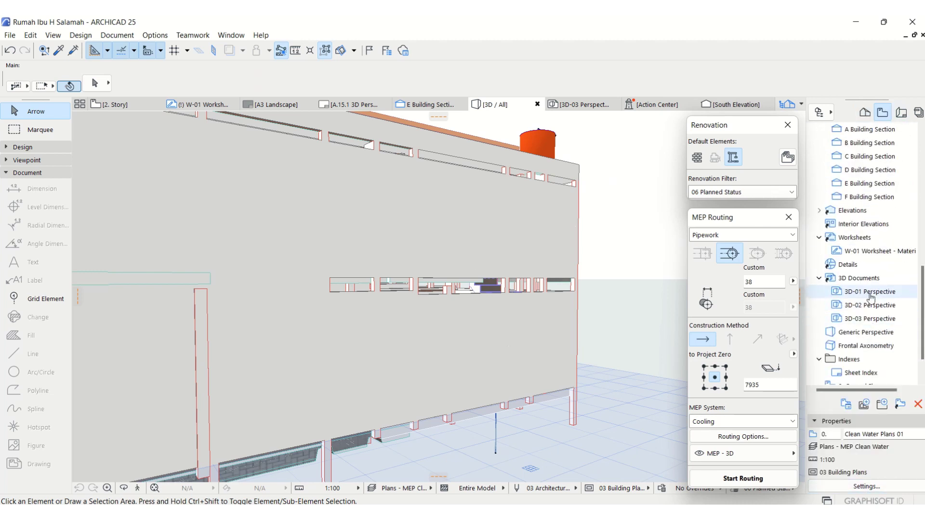
{"action": "scroll", "coordinate": [868, 296], "scroll_direction": "down", "scroll_amount": 1}
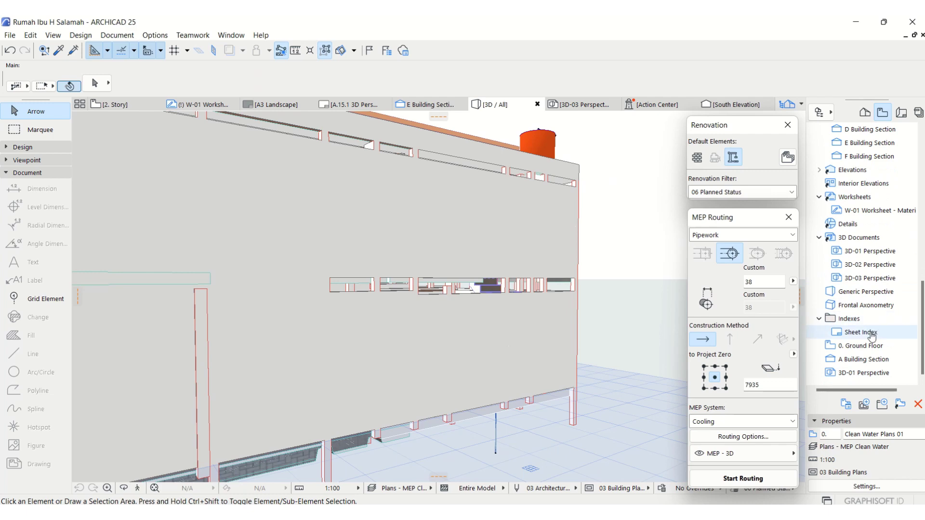
{"action": "double_click", "coordinate": [867, 292]}
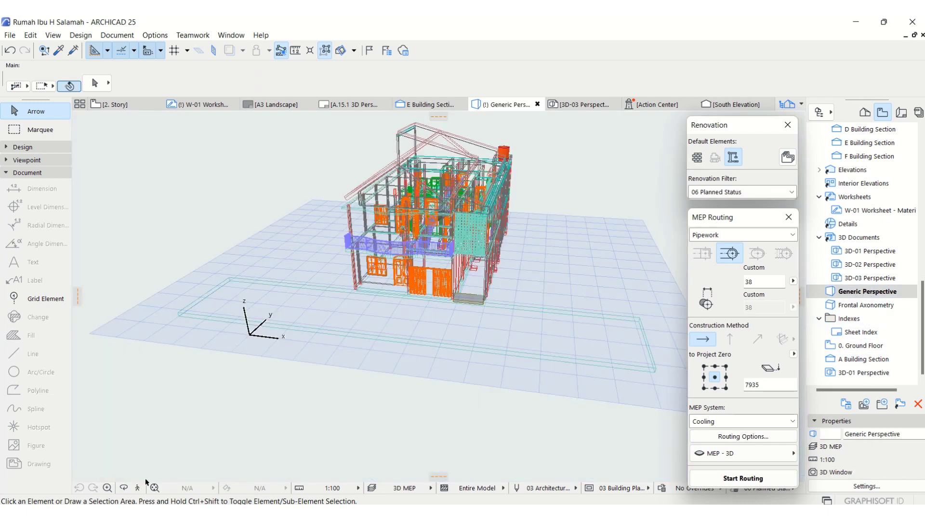
Fly through the wireframe model to the roof water tank and check whether the new piping is displayed
{"action": "left_click", "coordinate": [137, 488]}
{"action": "left_click", "coordinate": [553, 391]}
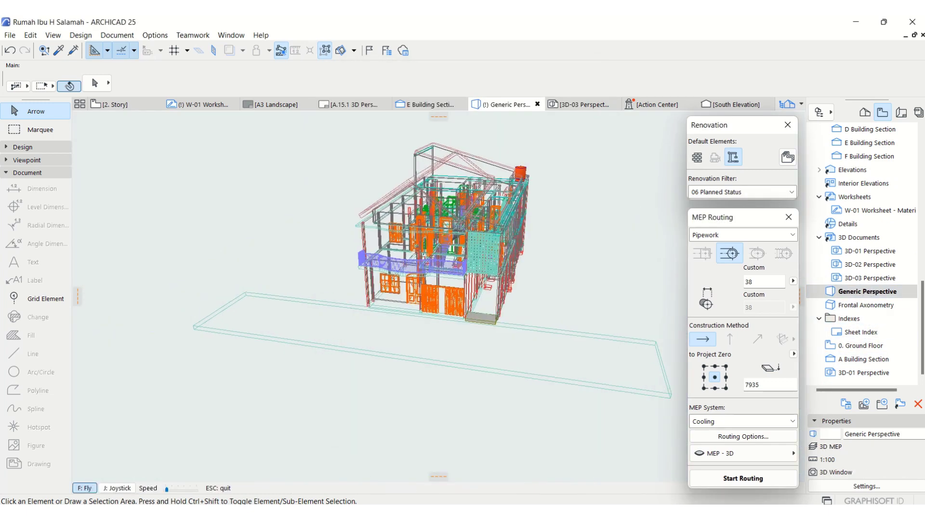
{"action": "key", "text": "Up"}
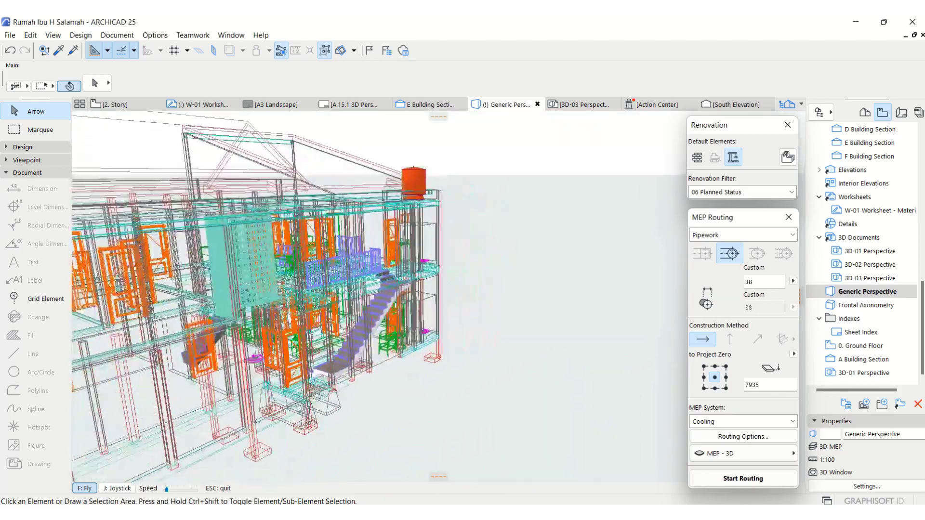
{"action": "key", "text": "Right"}
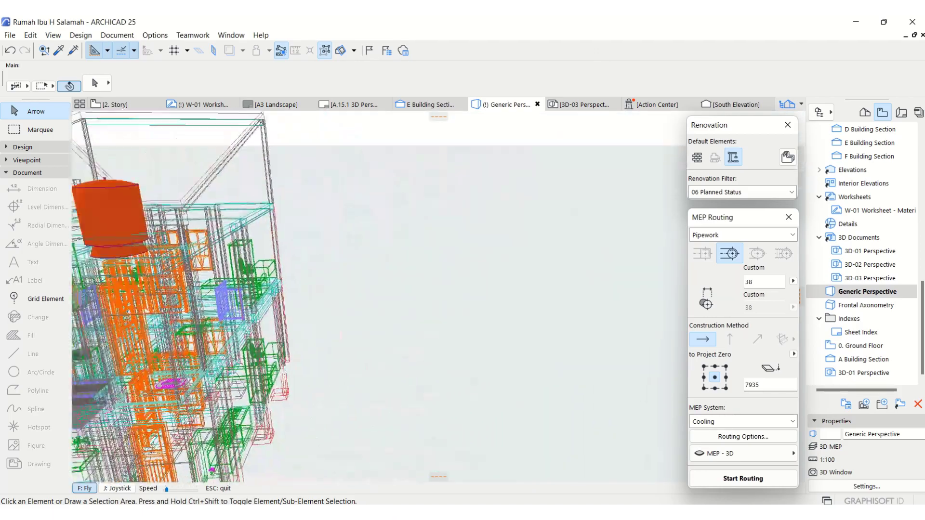
{"action": "key", "text": "Down"}
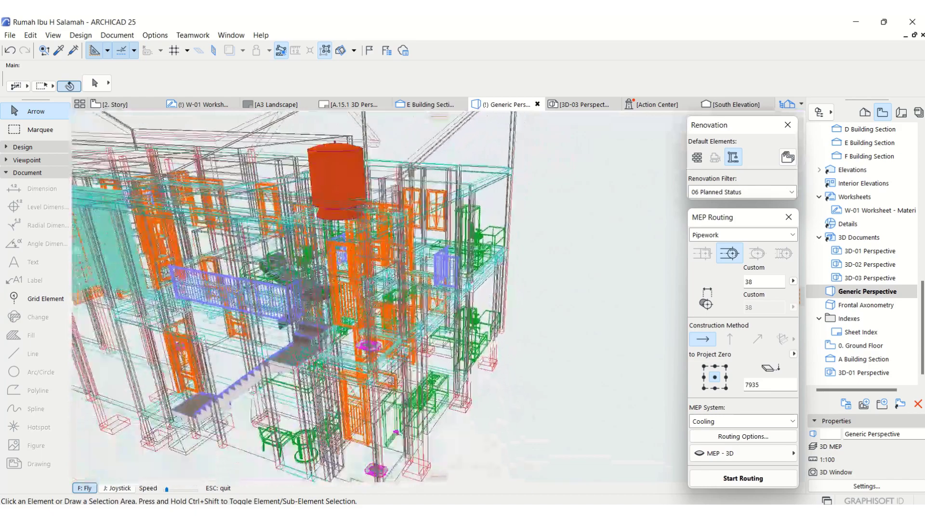
{"action": "key", "text": "Up"}
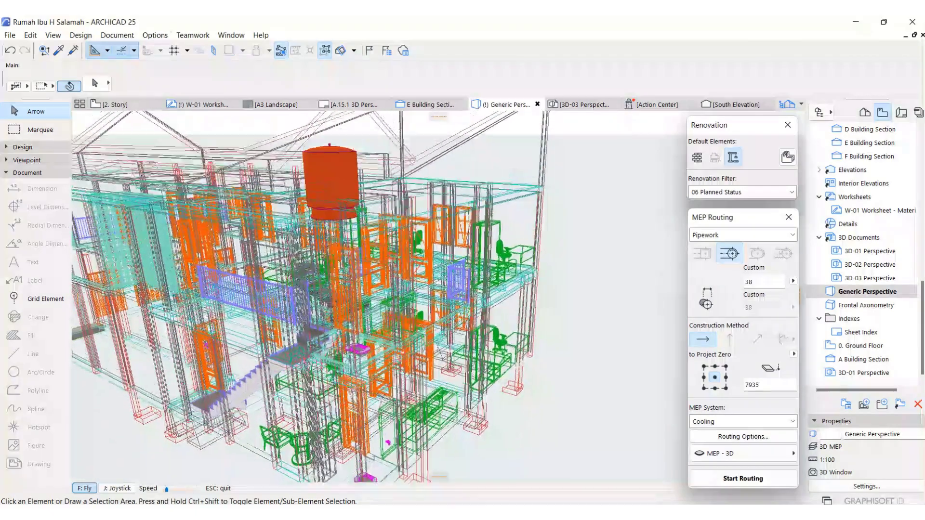
{"action": "key", "text": "Escape"}
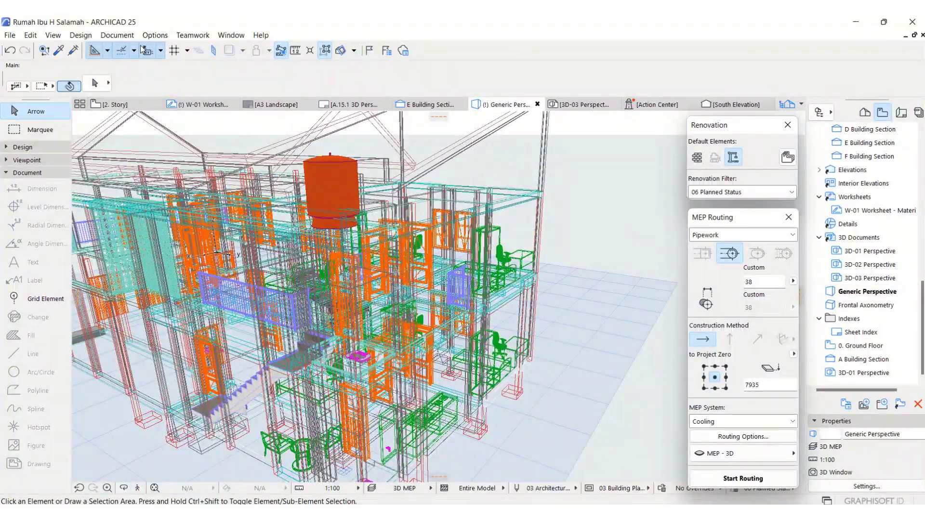
Make the MEP - 3D layer visible in the 3D MEP layer combination, update the combination and apply the layer settings
{"action": "left_click", "coordinate": [117, 35]}
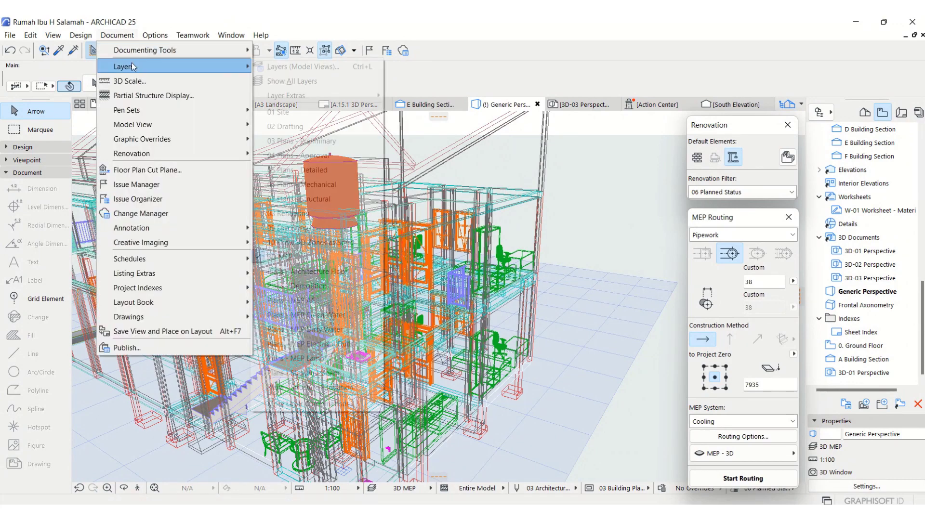
{"action": "mouse_move", "coordinate": [131, 63]}
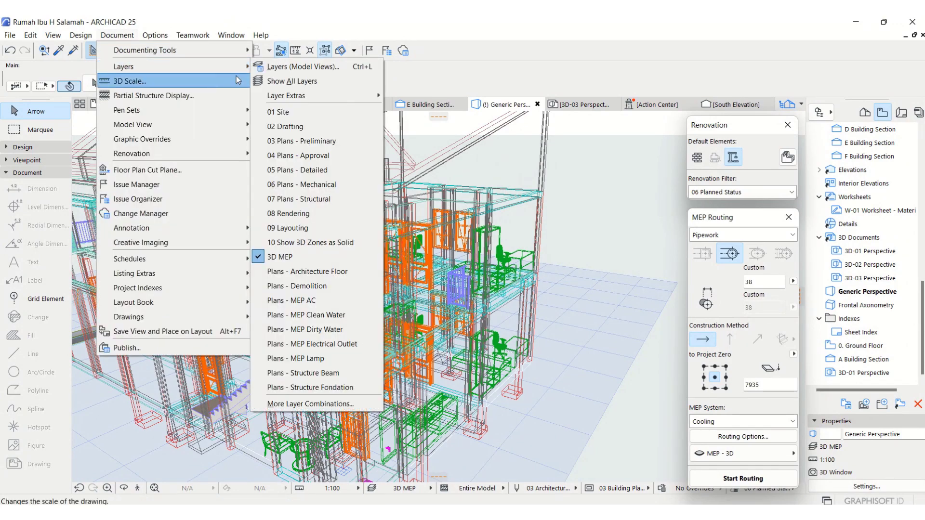
{"action": "left_click", "coordinate": [292, 72]}
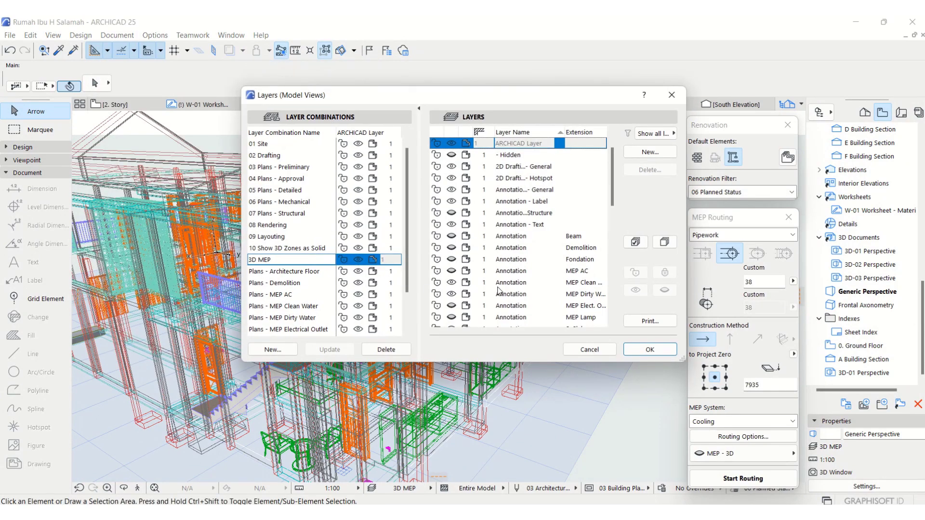
{"action": "scroll", "coordinate": [498, 290], "scroll_direction": "down", "scroll_amount": 5}
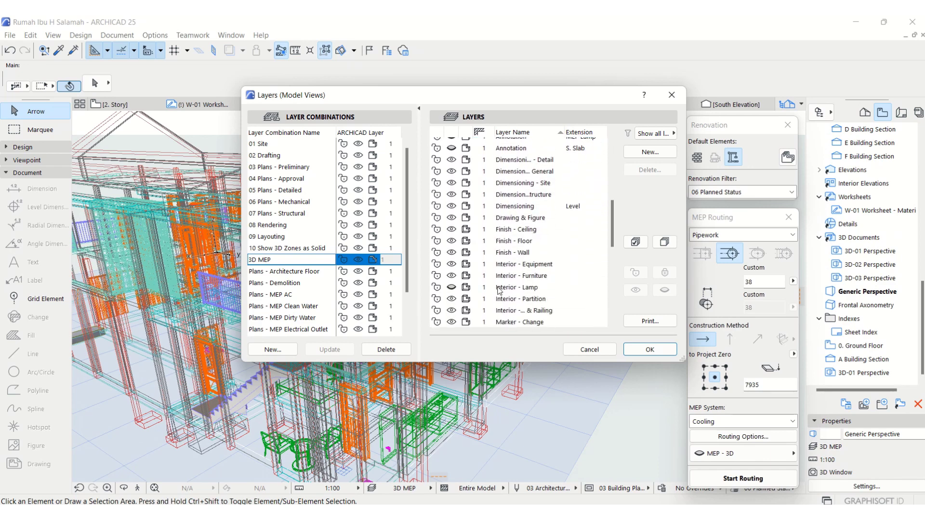
{"action": "scroll", "coordinate": [499, 290], "scroll_direction": "down", "scroll_amount": 4}
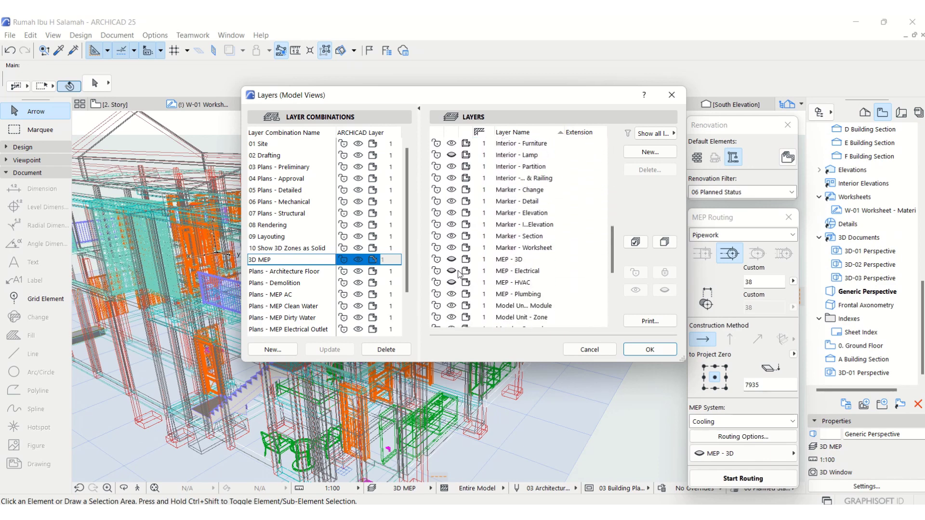
{"action": "left_click", "coordinate": [446, 261]}
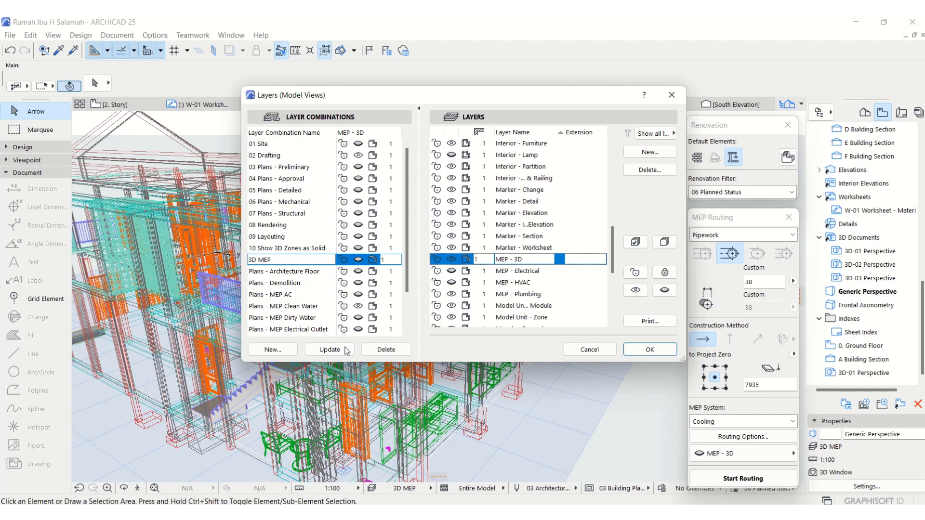
{"action": "left_click", "coordinate": [346, 350]}
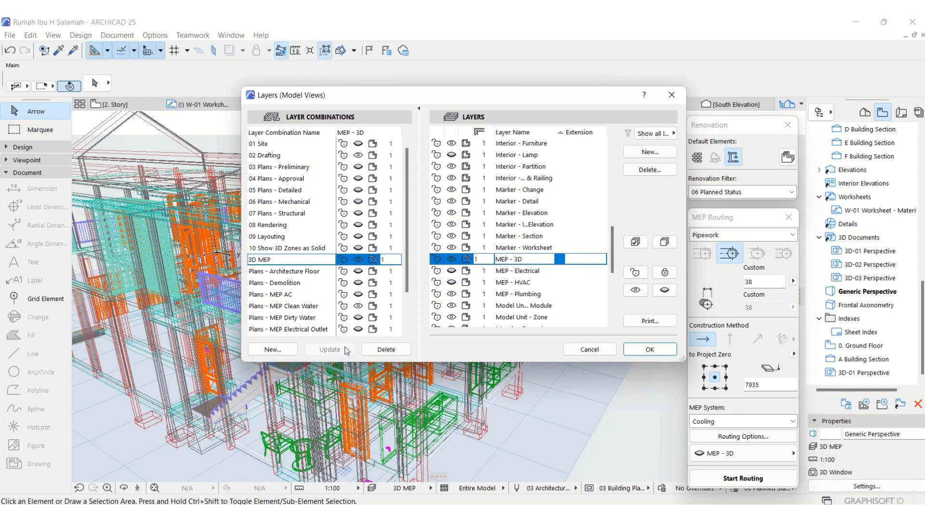
{"action": "left_click", "coordinate": [664, 354]}
Fly around the roof water tank and examine how the new piping connects to its top
{"action": "scroll", "coordinate": [371, 202], "scroll_direction": "up", "scroll_amount": 5}
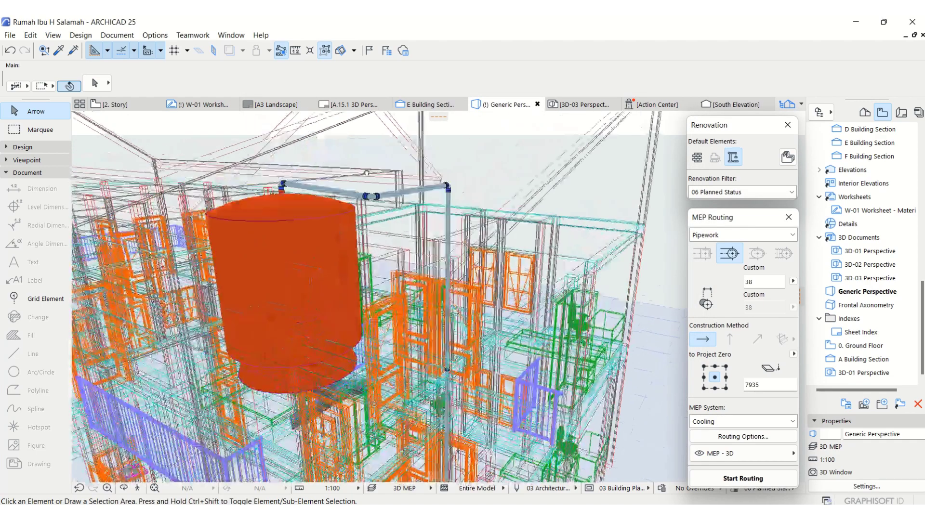
{"action": "left_click", "coordinate": [137, 489]}
{"action": "left_click", "coordinate": [581, 394]}
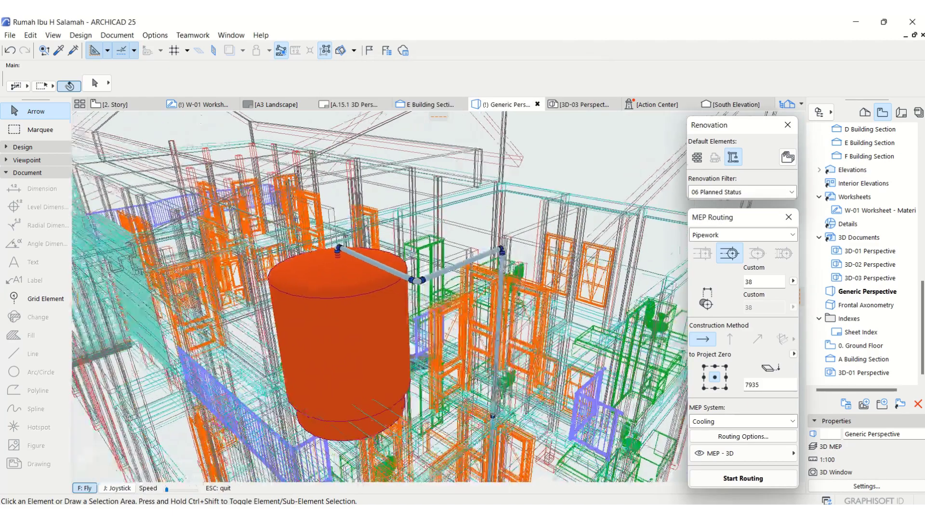
{"action": "key", "text": "w"}
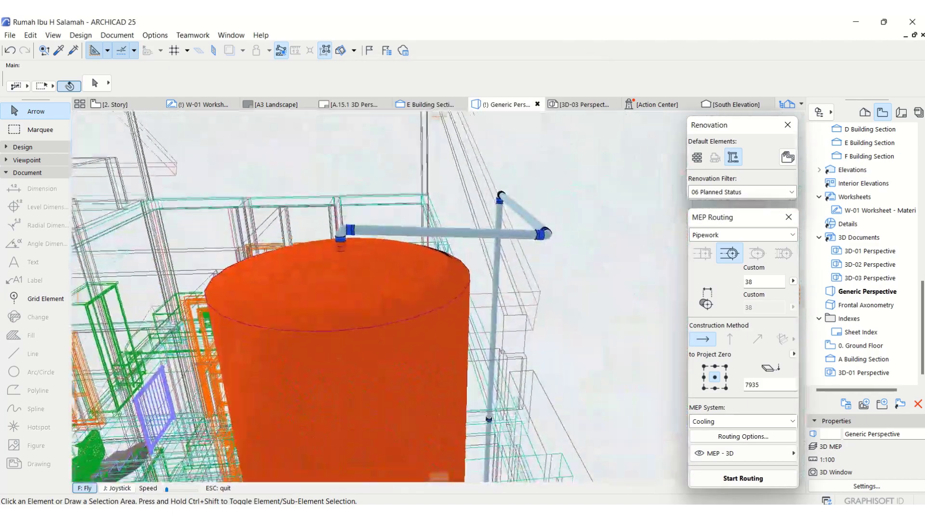
{"action": "key", "text": "a"}
{"action": "key", "text": "s"}
{"action": "key", "text": "w"}
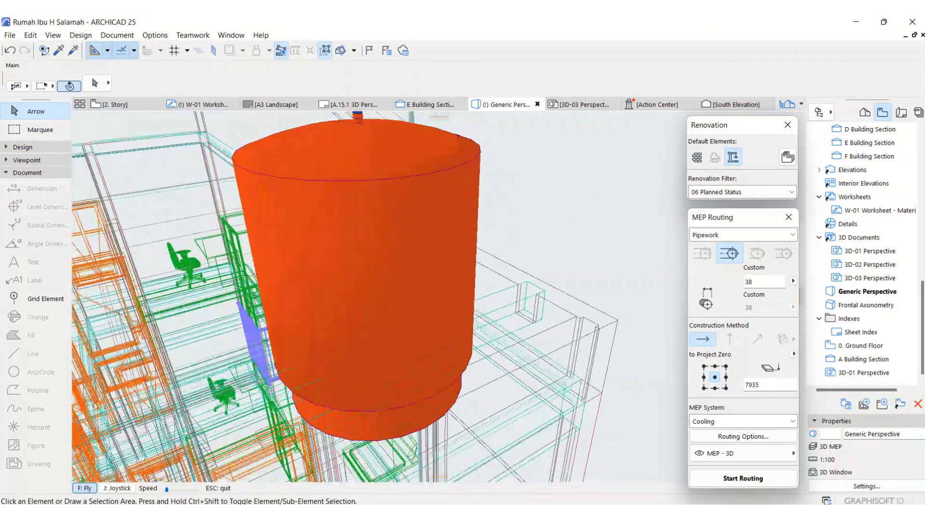
{"action": "key", "text": "a"}
{"action": "key", "text": "w"}
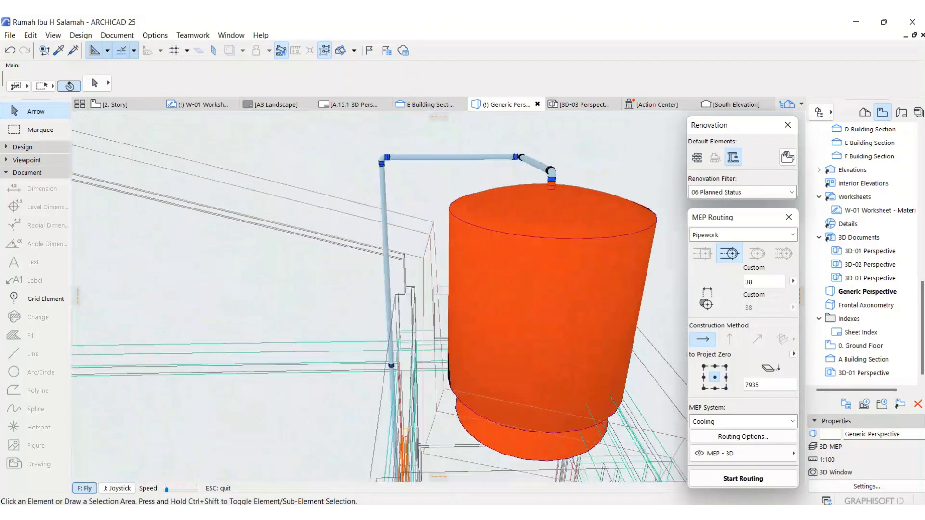
{"action": "key", "text": "Escape"}
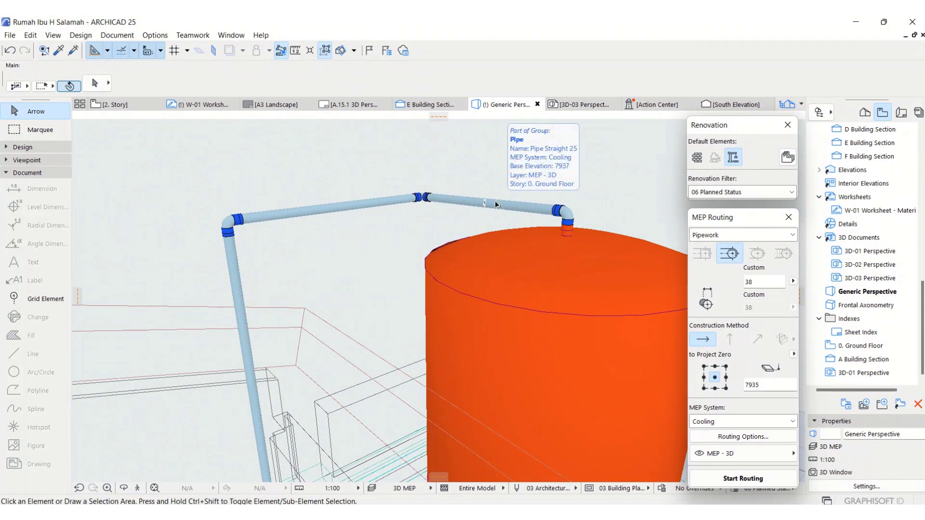
Set the insulation surface of the straight pipes running up to the roof tank to Paint - Royal Blue
{"action": "left_click", "coordinate": [496, 204]}
{"action": "key", "text": "alt+g"}
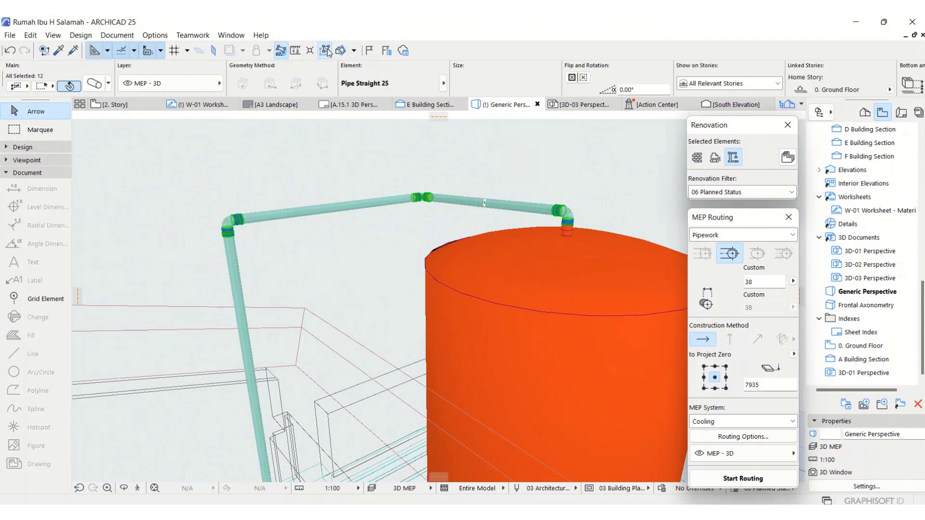
{"action": "left_click", "coordinate": [94, 83]}
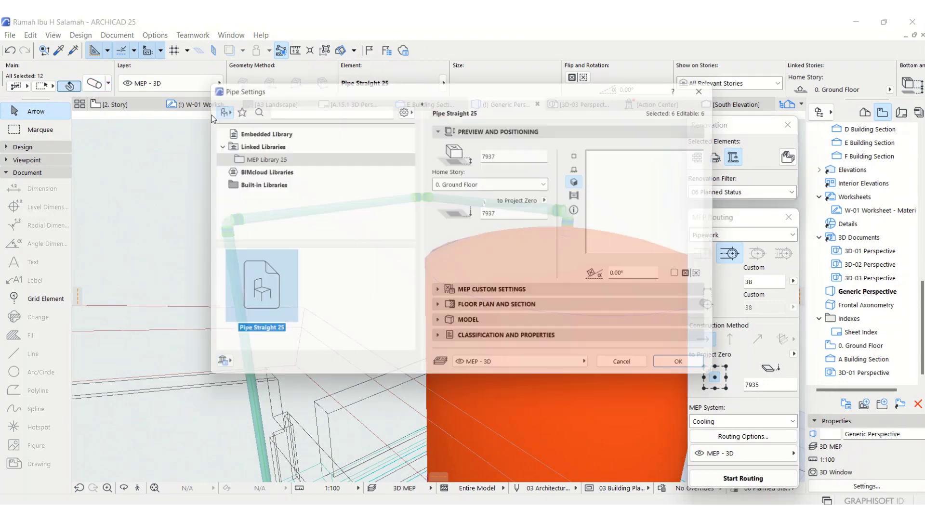
{"action": "left_click", "coordinate": [486, 228]}
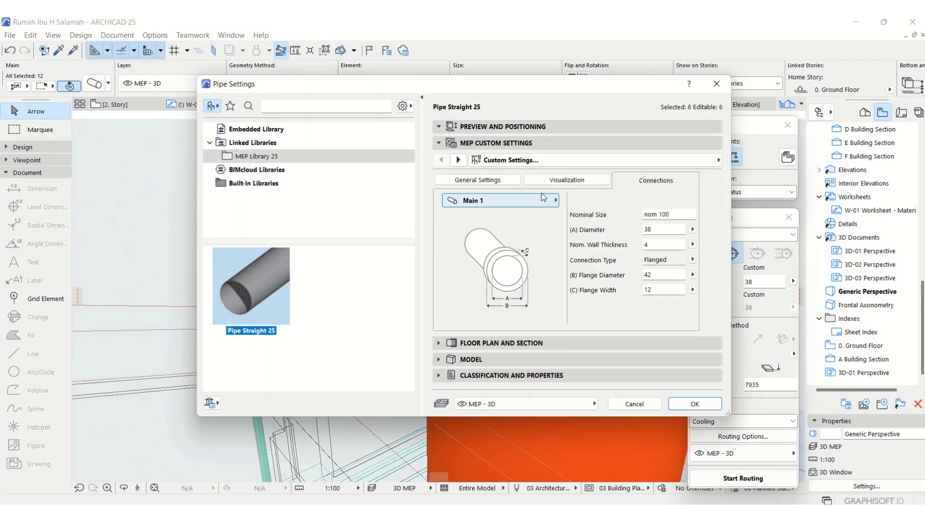
{"action": "left_click", "coordinate": [476, 182]}
{"action": "left_click", "coordinate": [573, 179]}
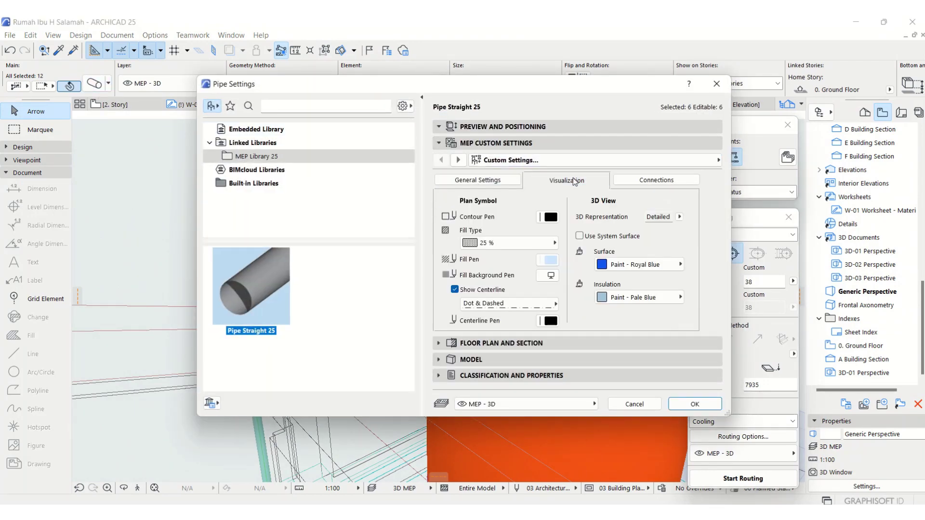
{"action": "left_click", "coordinate": [626, 297]}
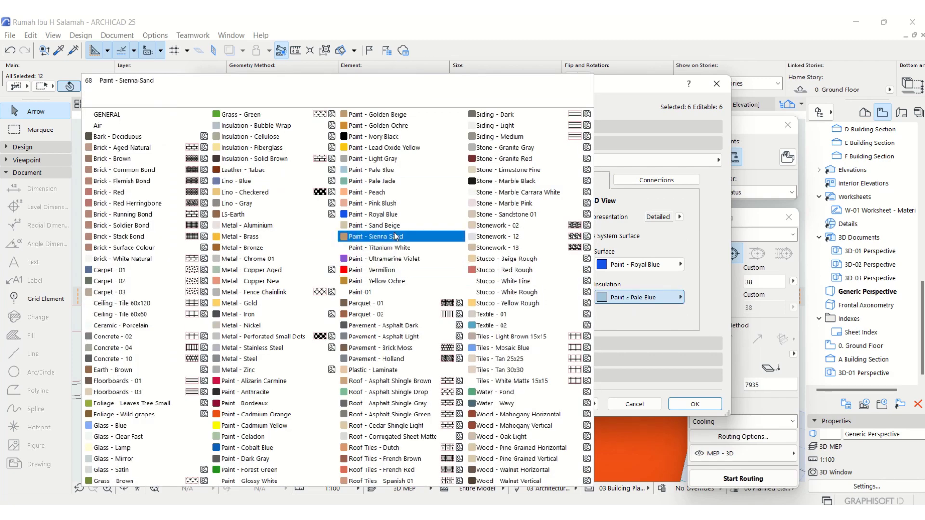
{"action": "left_click", "coordinate": [367, 214]}
{"action": "left_click", "coordinate": [695, 404]}
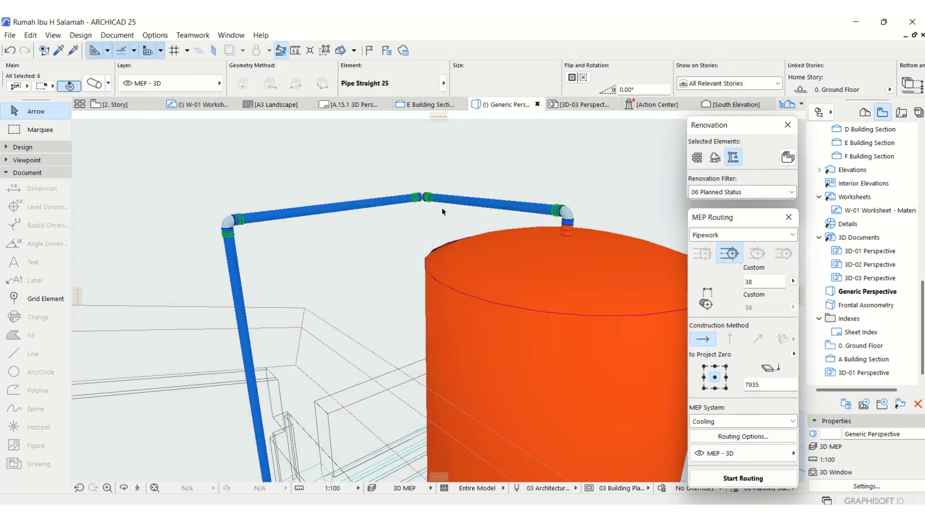
Set the insulation surface of the pipe bends in the roof tank supply line to Paint - Royal Blue
{"action": "left_click", "coordinate": [510, 169]}
{"action": "left_click", "coordinate": [567, 216]}
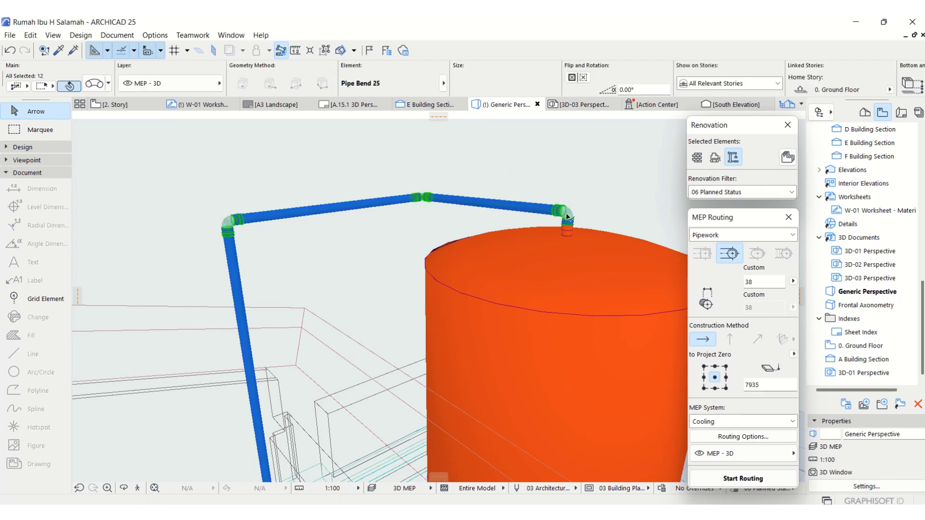
{"action": "left_click", "coordinate": [94, 86]}
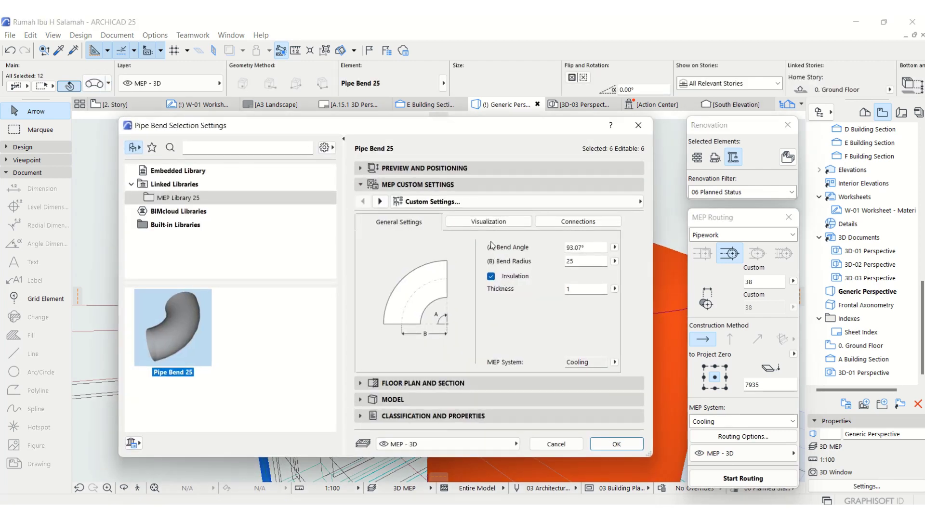
{"action": "left_click", "coordinate": [488, 221]}
{"action": "left_click", "coordinate": [552, 339]}
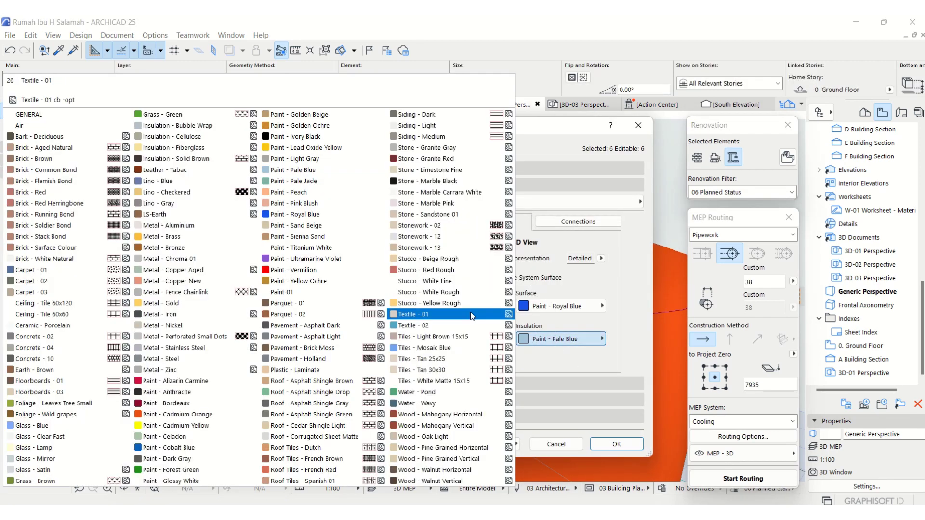
{"action": "left_click", "coordinate": [289, 214]}
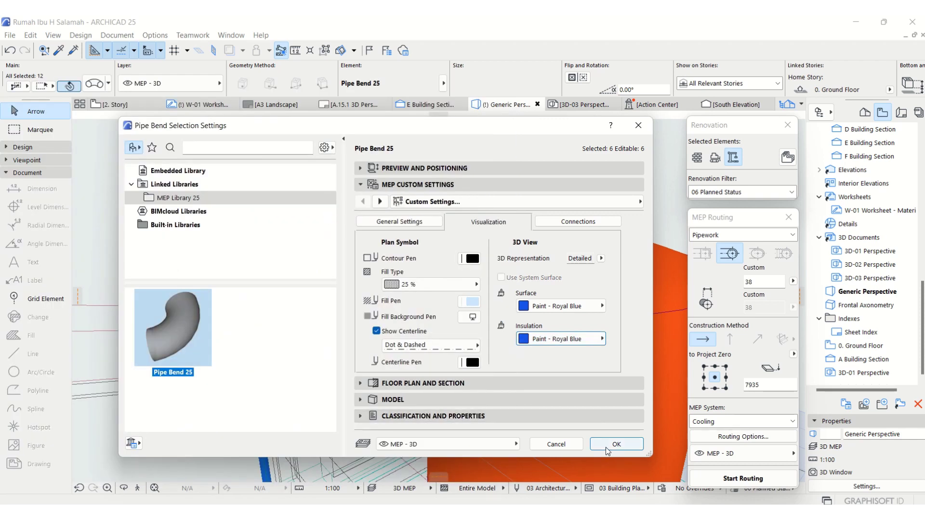
{"action": "left_click", "coordinate": [608, 444]}
Follow the riser from the roof tank down to the well pump in 3D and inspect the pipes around it
{"action": "scroll", "coordinate": [426, 198], "scroll_direction": "down", "scroll_amount": 10}
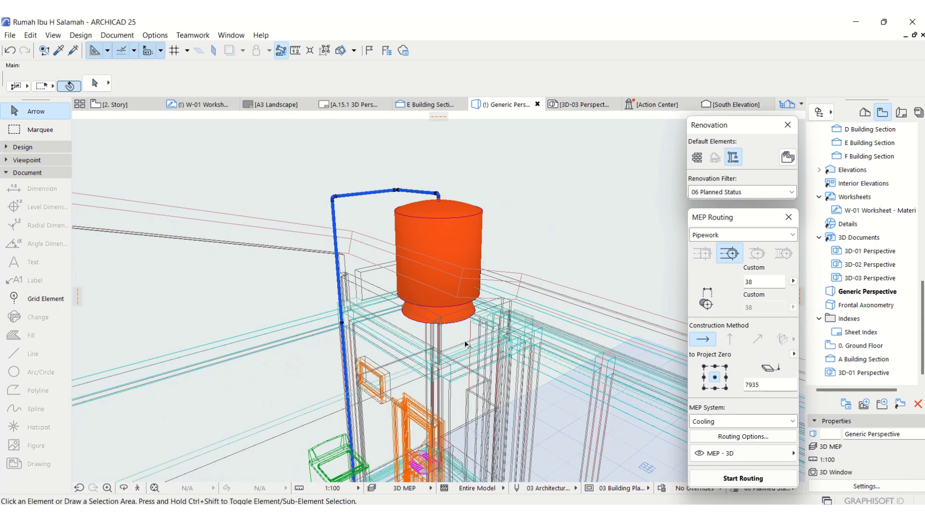
{"action": "scroll", "coordinate": [424, 191], "scroll_direction": "down", "scroll_amount": 6}
{"action": "scroll", "coordinate": [416, 393], "scroll_direction": "up", "scroll_amount": 3}
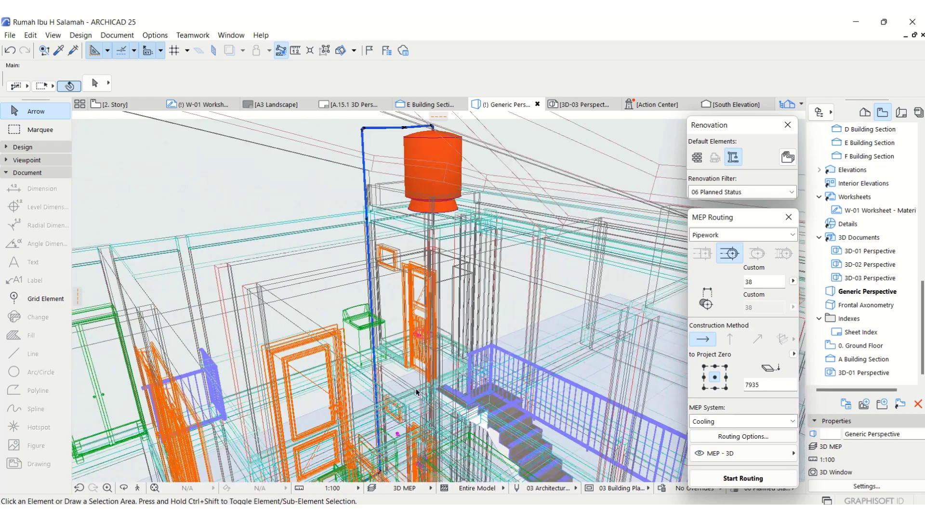
{"action": "left_click", "coordinate": [138, 487]}
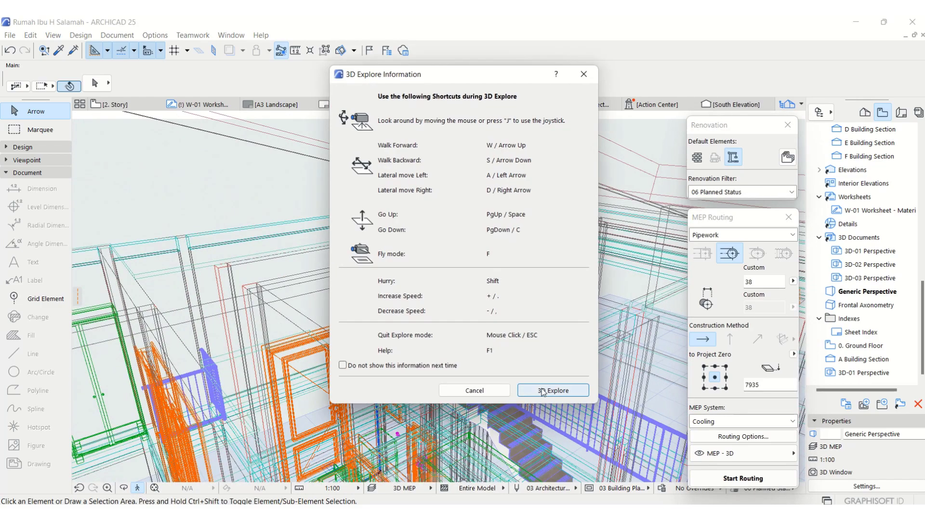
{"action": "left_click", "coordinate": [553, 388]}
{"action": "key", "text": "Up"}
{"action": "key", "text": "Right"}
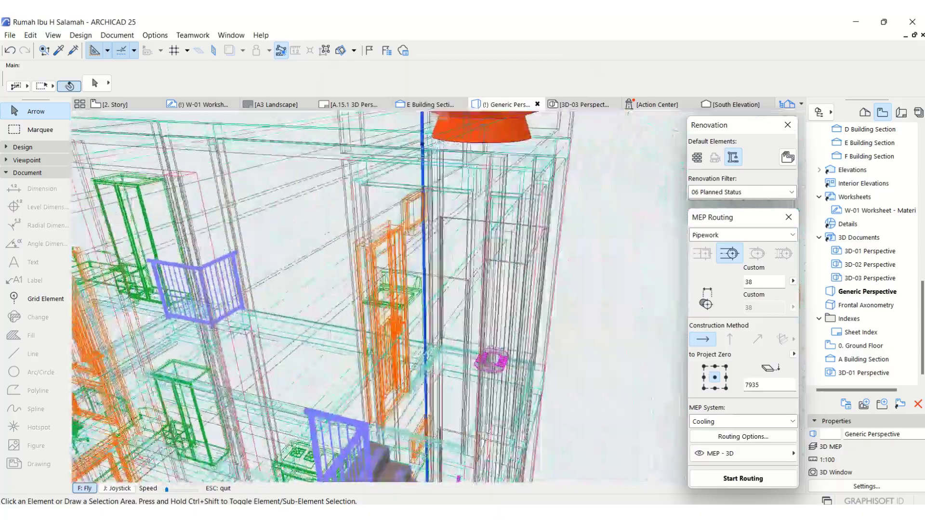
{"action": "key", "text": "Left"}
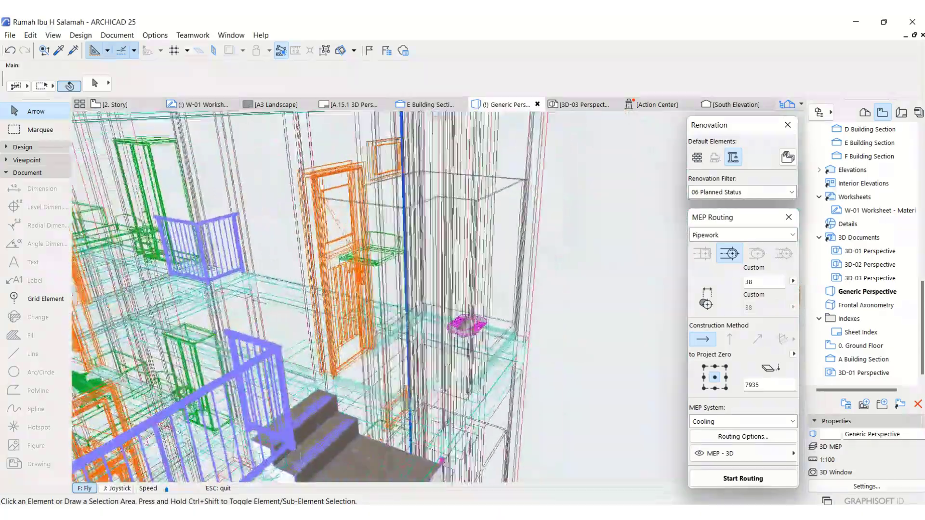
{"action": "key", "text": "Up"}
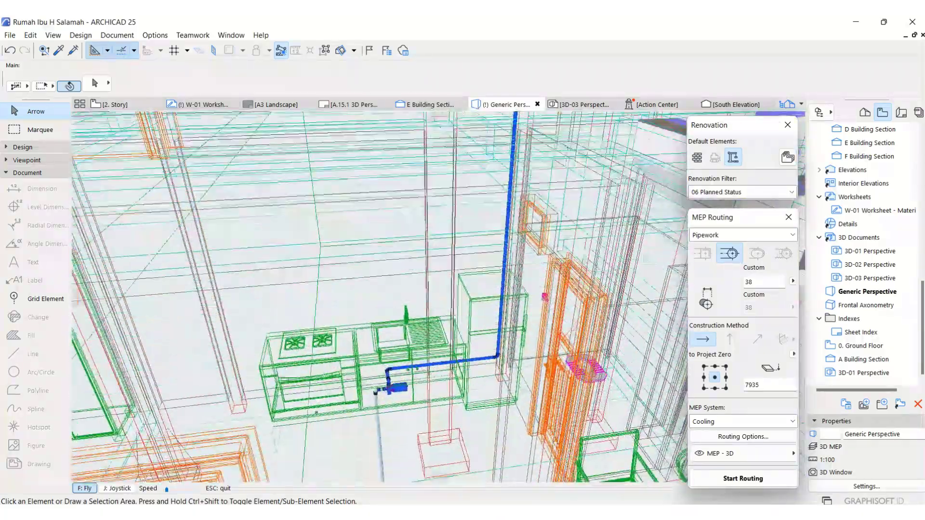
{"action": "key", "text": "Up"}
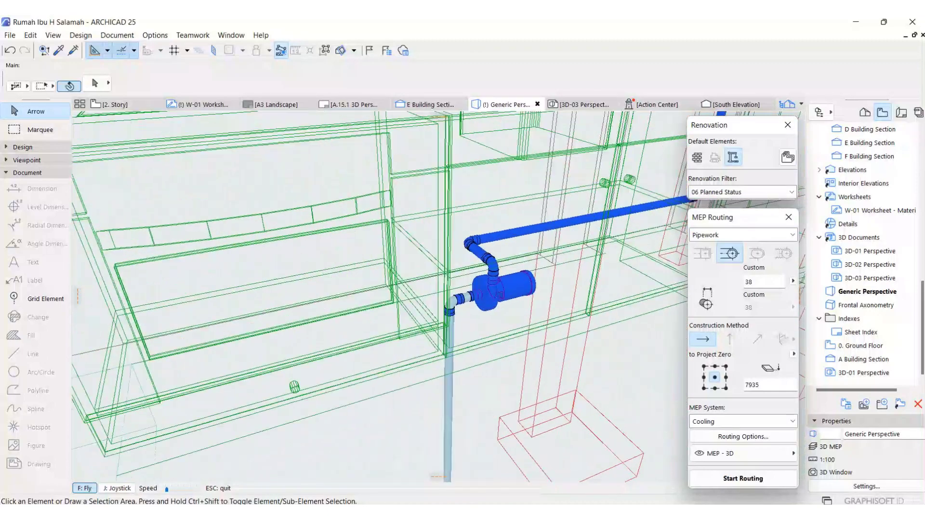
{"action": "key", "text": "Escape"}
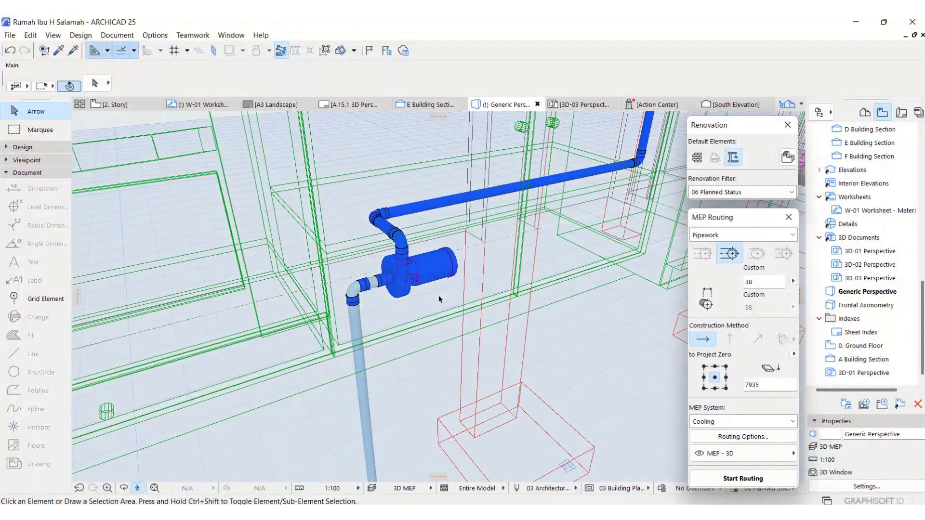
Set the insulation surface of the pipe bend between the well pipe and the pump to Paint - Royal Blue
{"action": "left_click", "coordinate": [354, 290]}
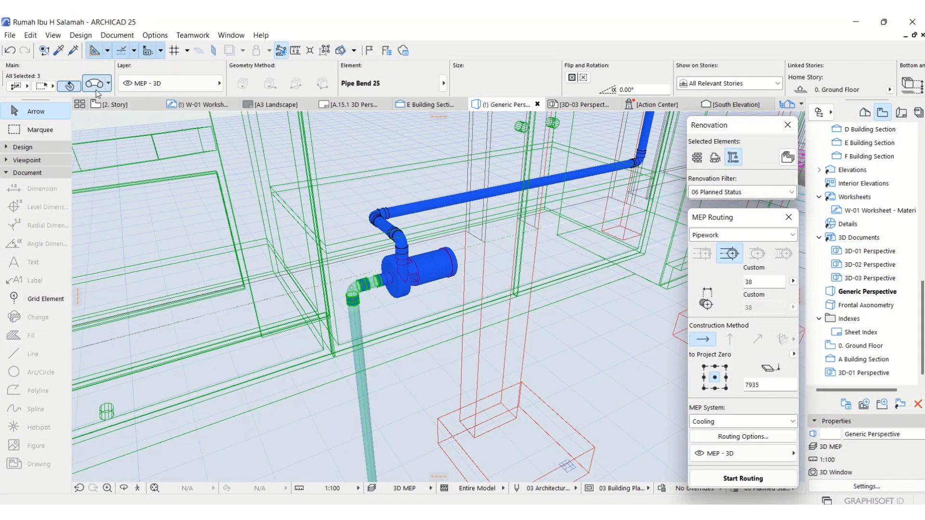
{"action": "left_click", "coordinate": [96, 89]}
{"action": "left_click", "coordinate": [501, 224]}
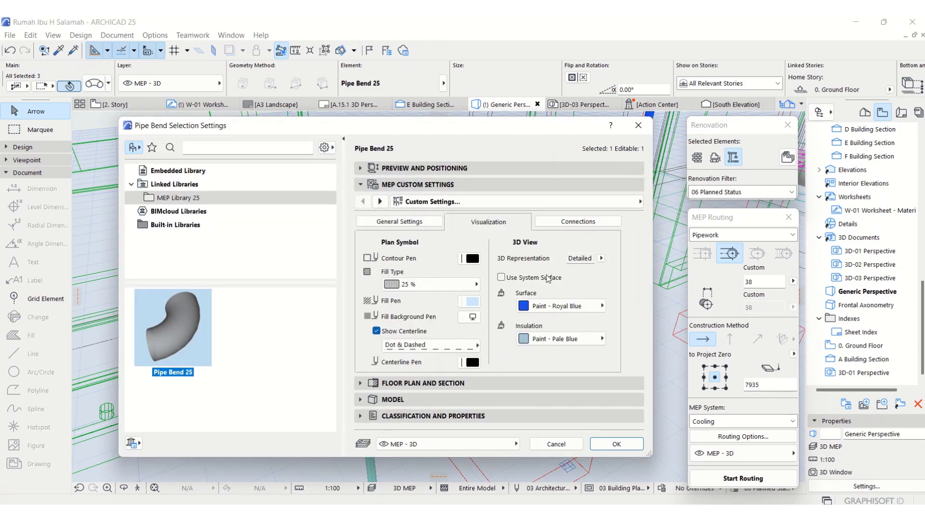
{"action": "left_click", "coordinate": [558, 339]}
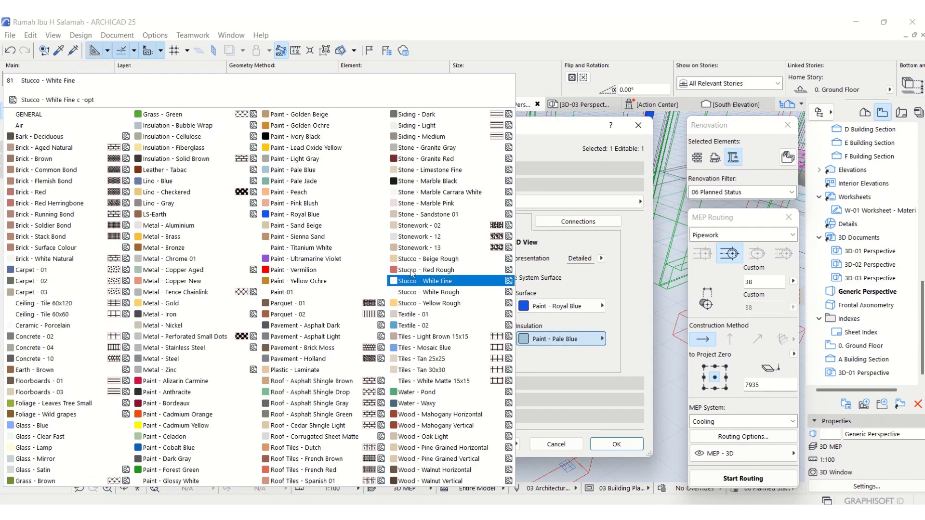
{"action": "left_click", "coordinate": [314, 218]}
{"action": "left_click", "coordinate": [616, 443]}
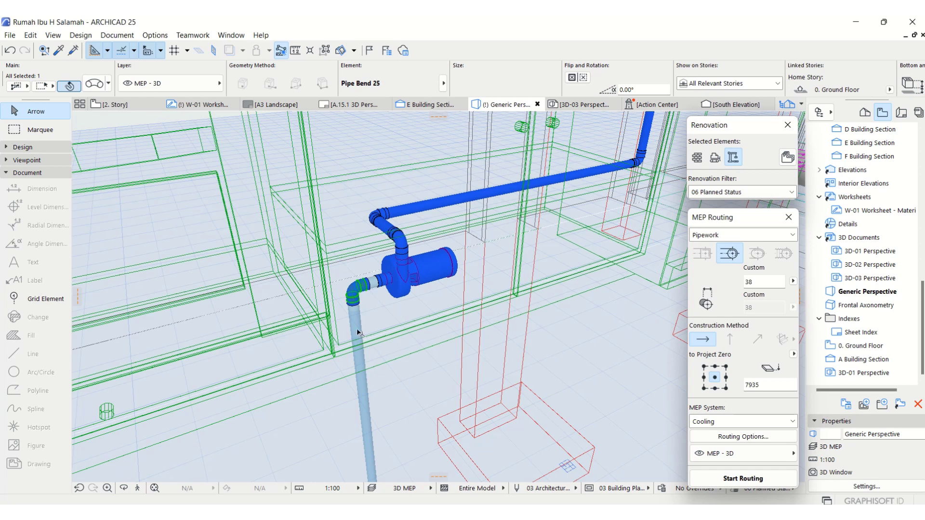
Set the insulation surface of the straight pipes between the well and the pump to Paint - Royal Blue
{"action": "left_click", "coordinate": [357, 328]}
{"action": "key", "text": "ctrl+t"}
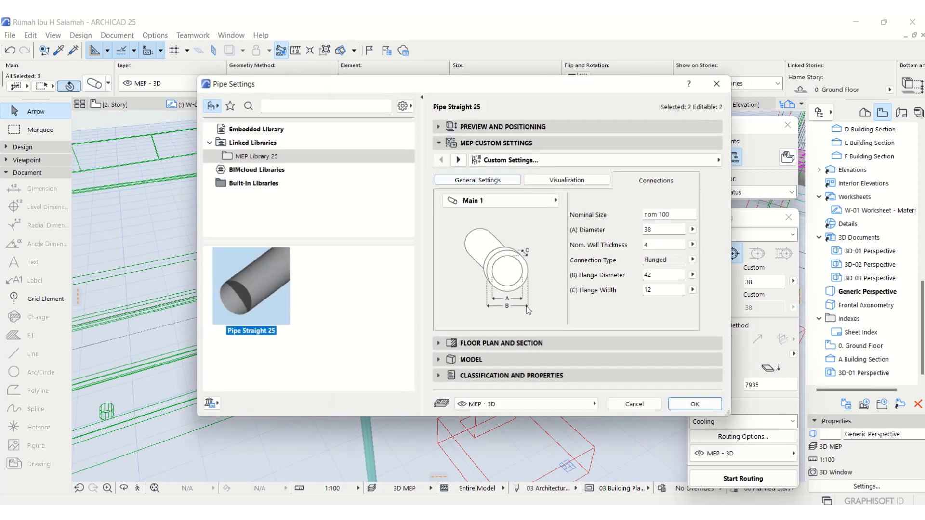
{"action": "left_click", "coordinate": [579, 184]}
{"action": "left_click", "coordinate": [626, 298]}
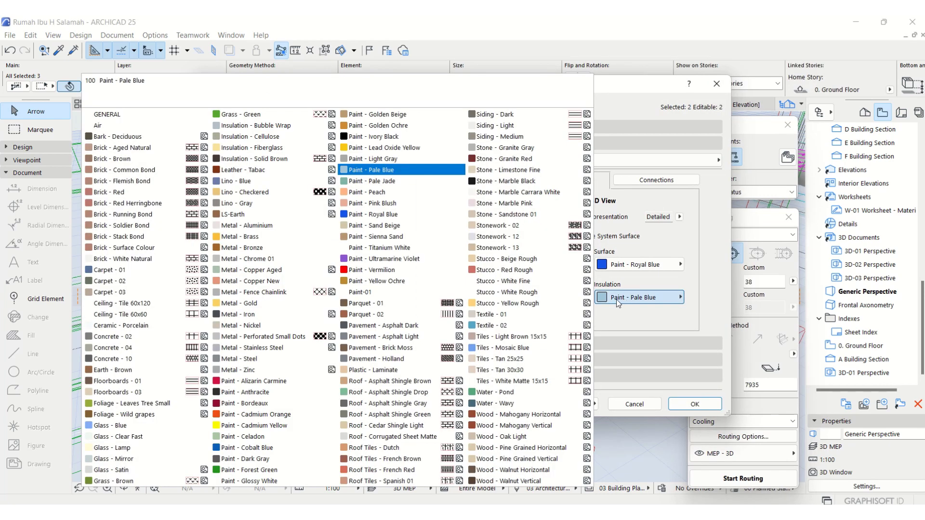
{"action": "left_click", "coordinate": [387, 215]}
{"action": "left_click", "coordinate": [694, 404]}
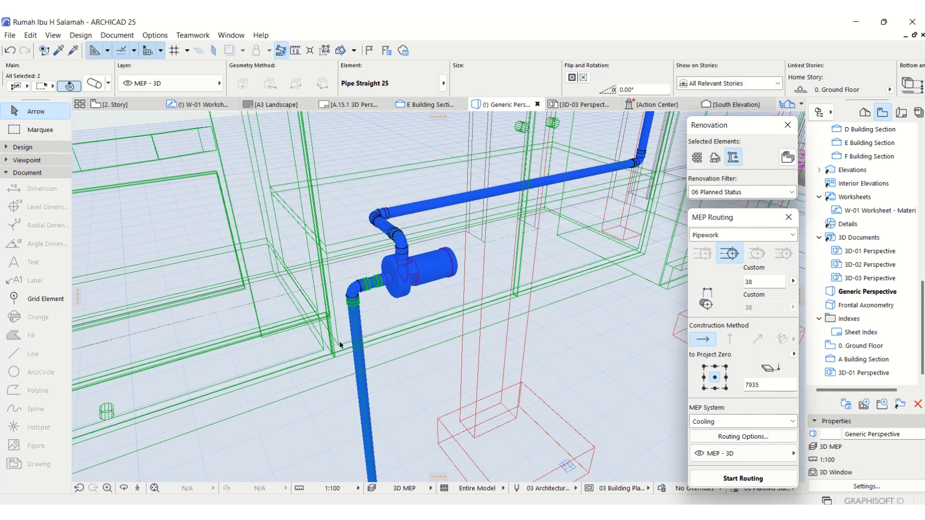
Fly through the 3D model from the well pump along the blue supply pipe to the roof tank
{"action": "left_click", "coordinate": [138, 488]}
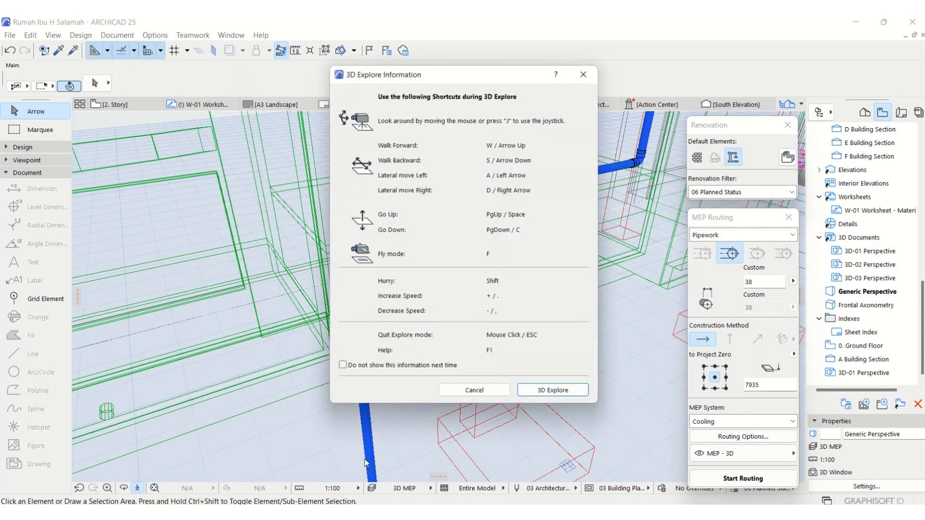
{"action": "left_click", "coordinate": [543, 388]}
{"action": "key", "text": "Up"}
{"action": "key", "text": "Up"}
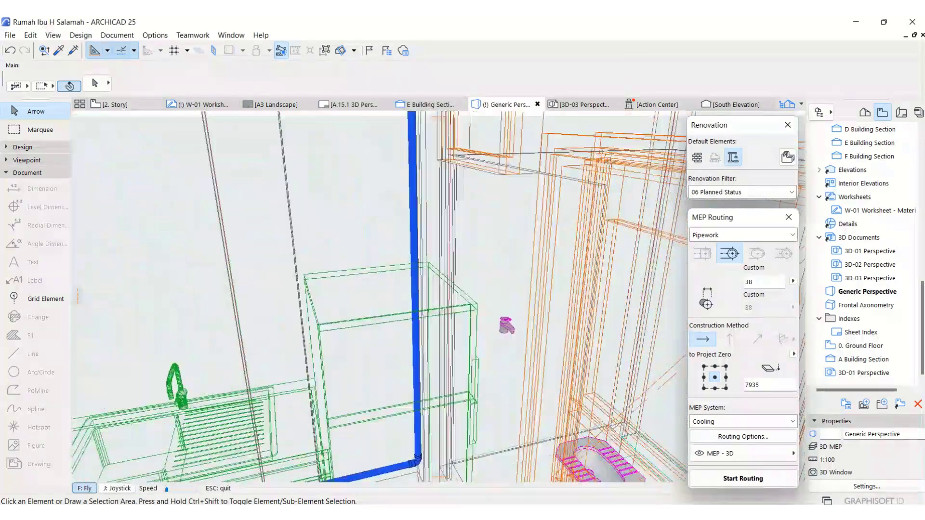
{"action": "key", "text": "Up"}
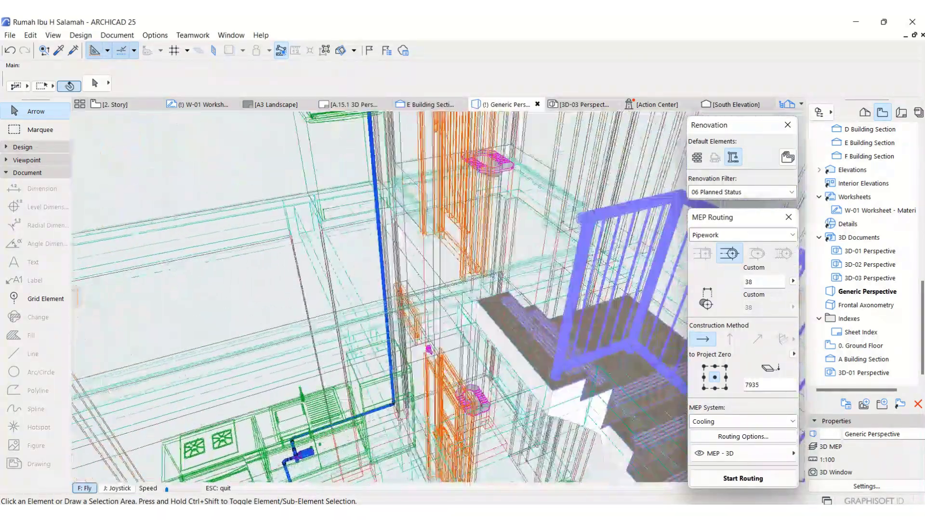
{"action": "key", "text": "Down"}
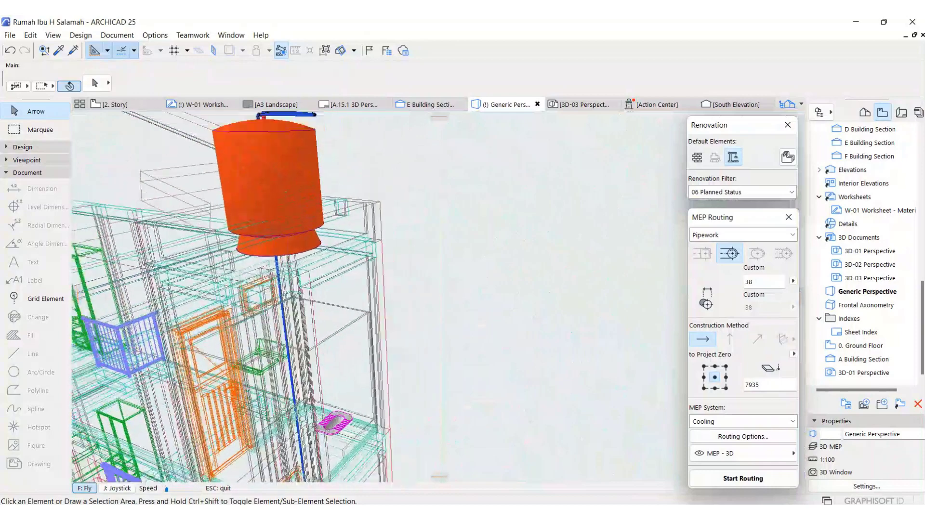
{"action": "key", "text": "Escape"}
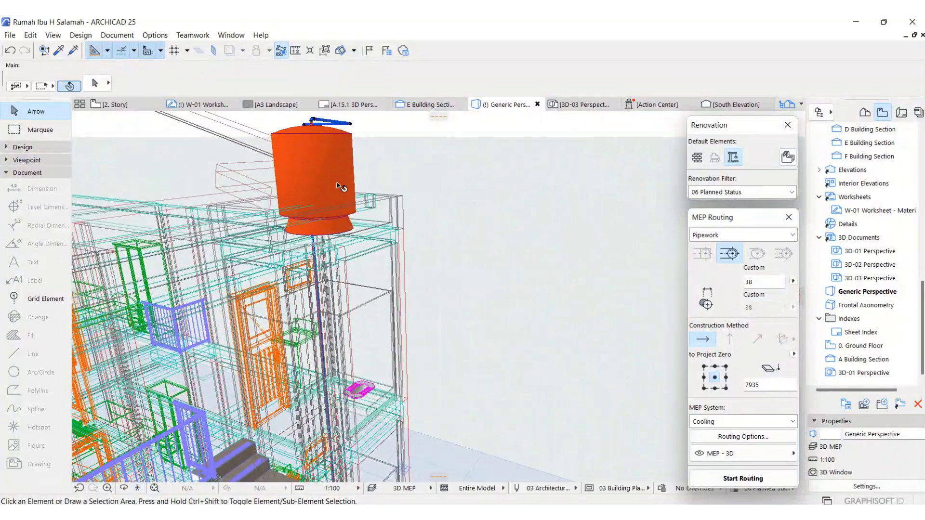
Inspect the blue supply riser between the roof tank and the kitchen pump in 3D Explore
{"action": "left_click", "coordinate": [137, 489]}
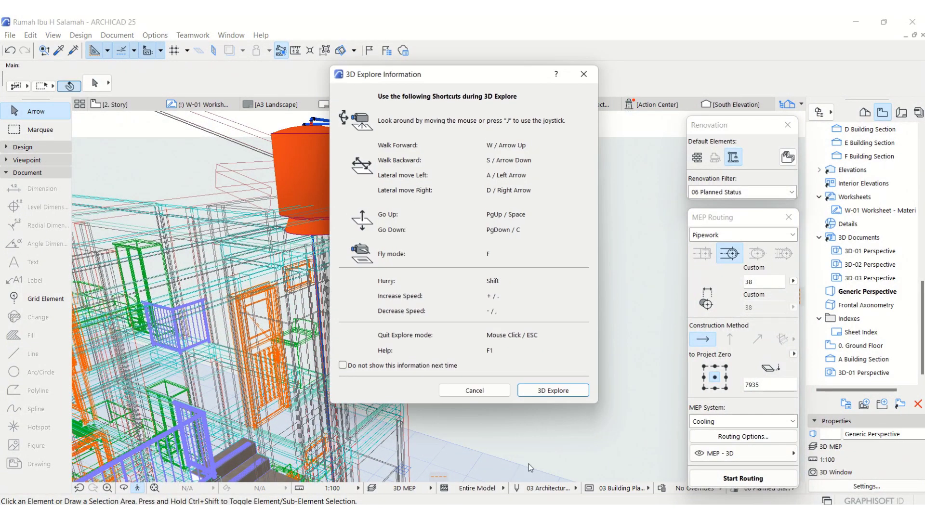
{"action": "left_click", "coordinate": [553, 391]}
{"action": "key", "text": "Up"}
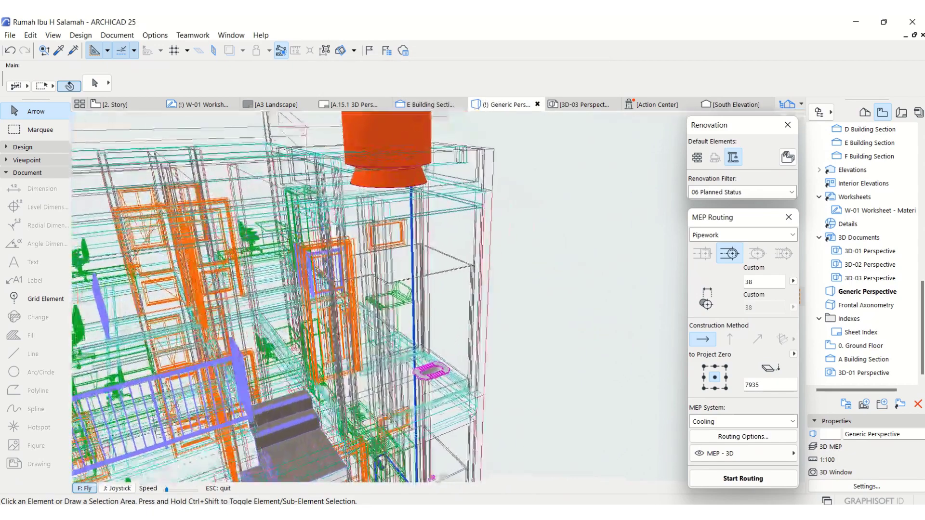
{"action": "key", "text": "Escape"}
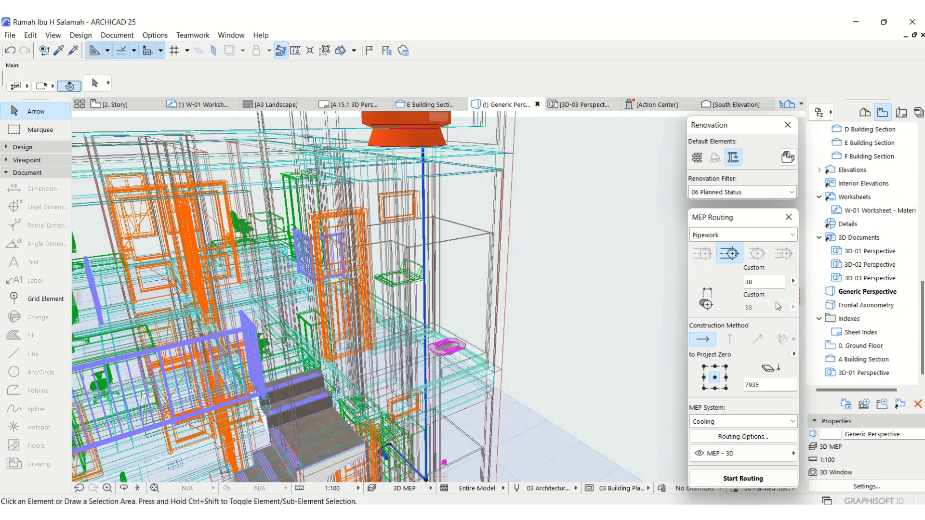
{"action": "left_click", "coordinate": [821, 295]}
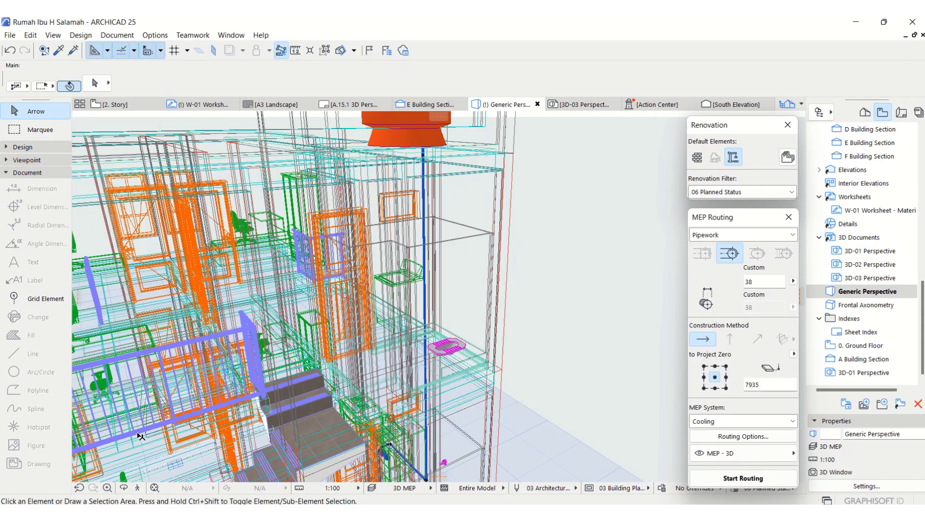
{"action": "left_click", "coordinate": [136, 488]}
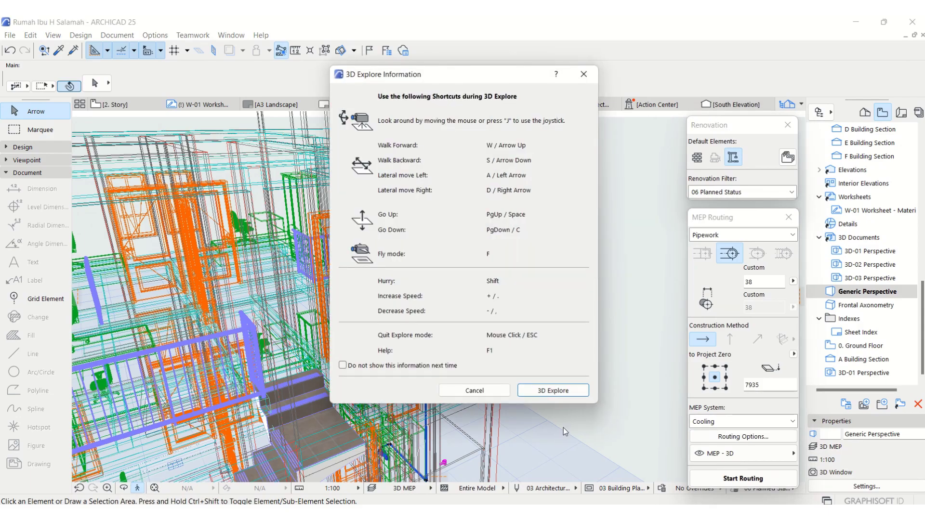
{"action": "left_click", "coordinate": [552, 388]}
{"action": "key", "text": "Down"}
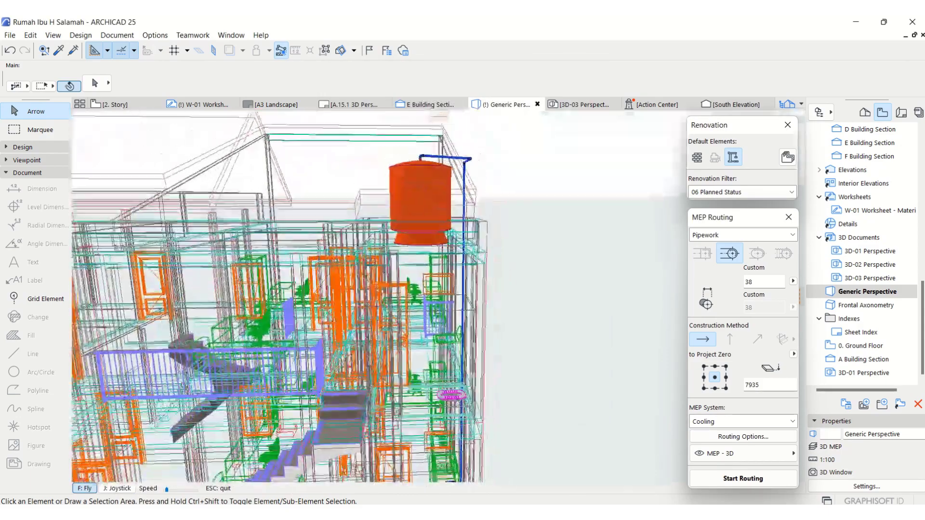
{"action": "key", "text": "Up"}
{"action": "key", "text": "Up"}
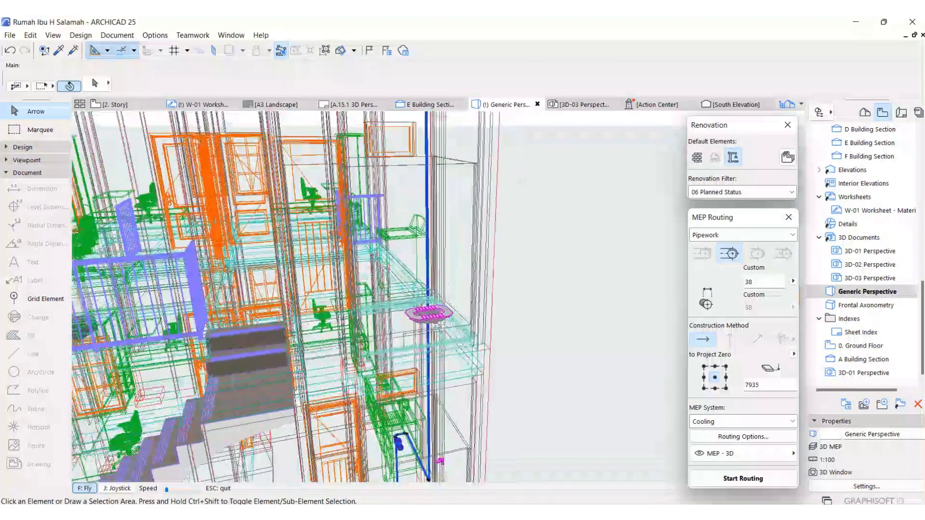
{"action": "key", "text": "Escape"}
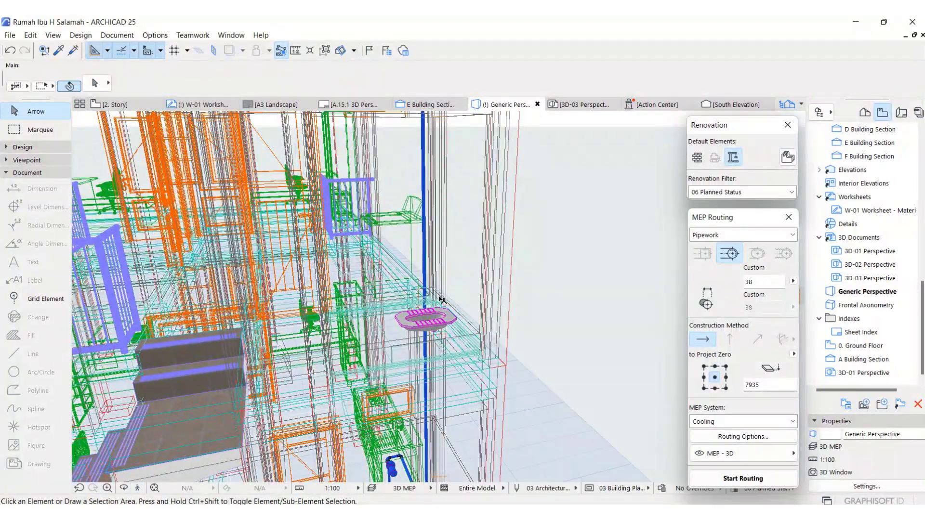
Open the 0. Clean Water Plans 01 view at the bathroom beside the kitchen and collapse the Document tool group
{"action": "key", "text": "F2"}
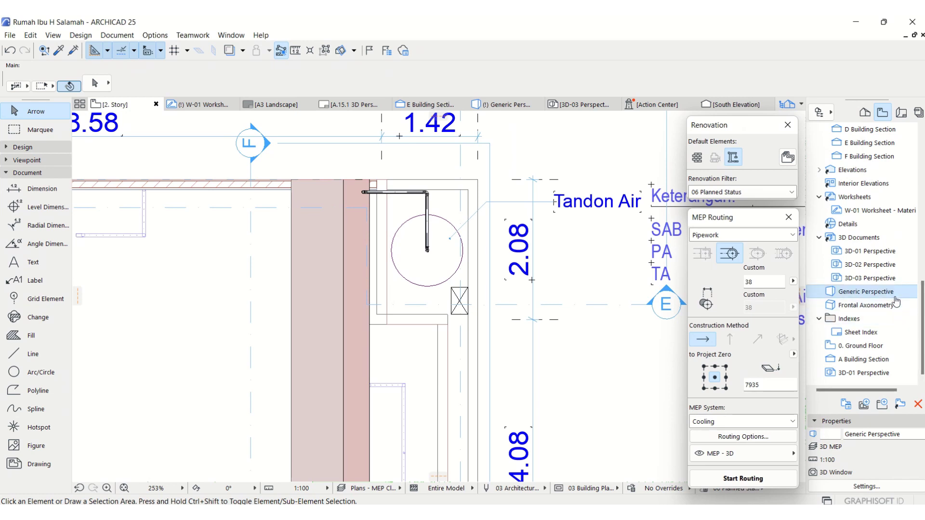
{"action": "scroll", "coordinate": [883, 189], "scroll_direction": "up", "scroll_amount": 2}
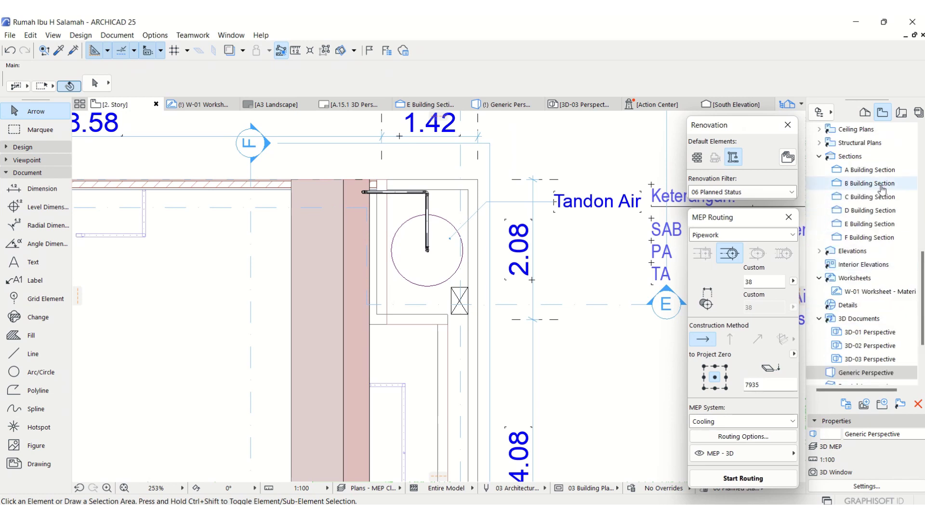
{"action": "scroll", "coordinate": [880, 186], "scroll_direction": "up", "scroll_amount": 3}
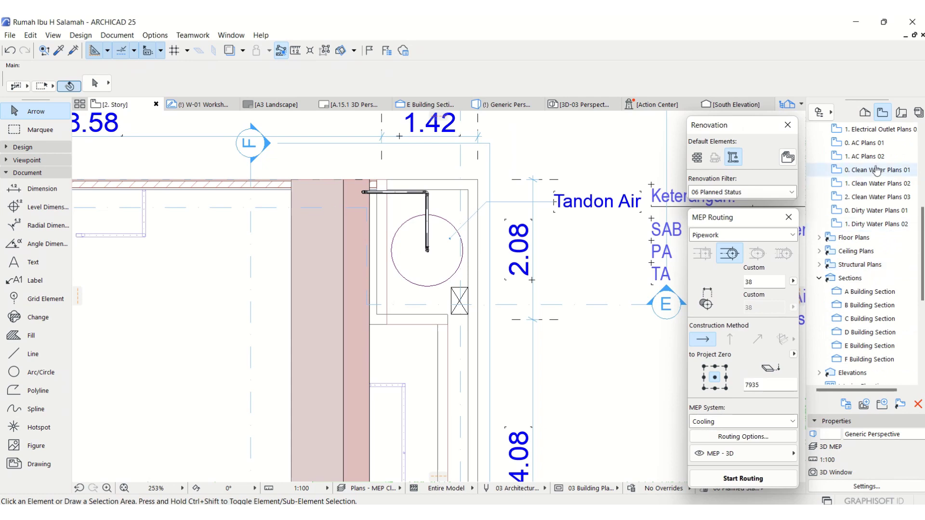
{"action": "double_click", "coordinate": [876, 170]}
{"action": "scroll", "coordinate": [419, 209], "scroll_direction": "up", "scroll_amount": 3}
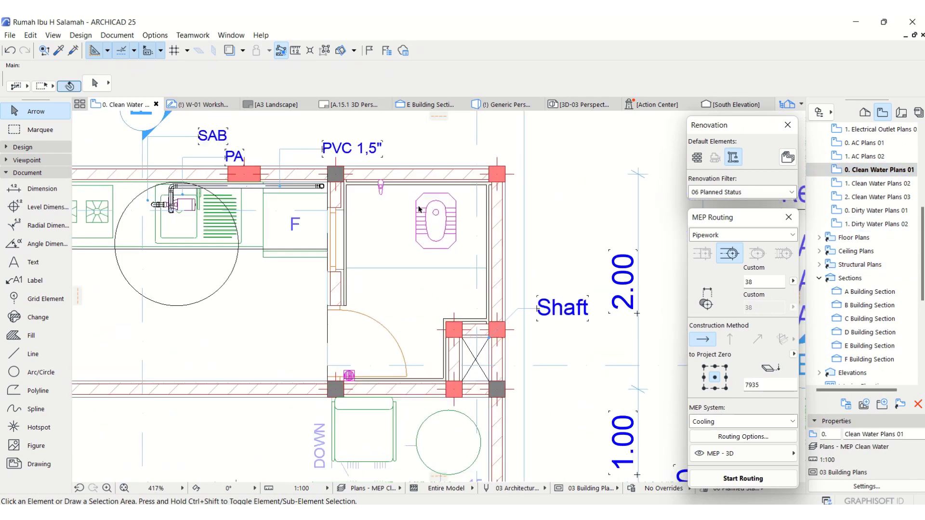
{"action": "scroll", "coordinate": [419, 209], "scroll_direction": "up", "scroll_amount": 1}
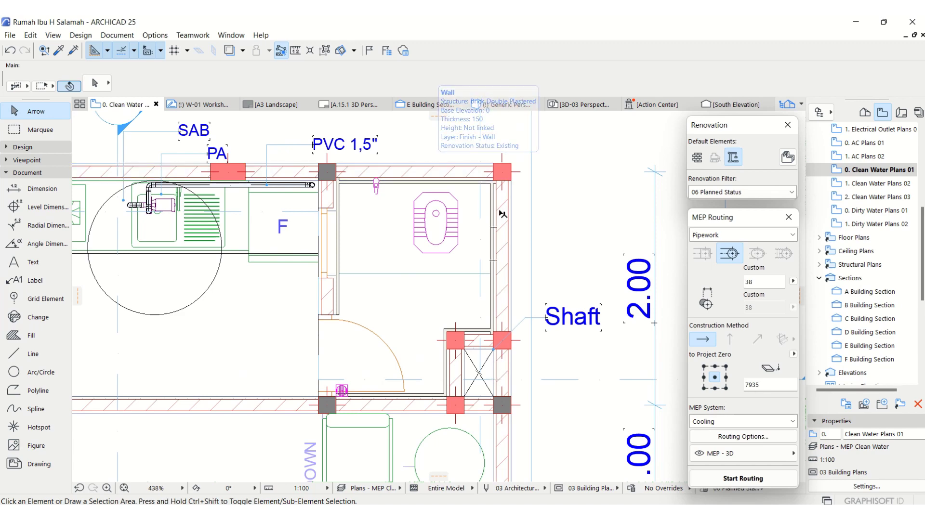
{"action": "scroll", "coordinate": [499, 212], "scroll_direction": "up", "scroll_amount": 1}
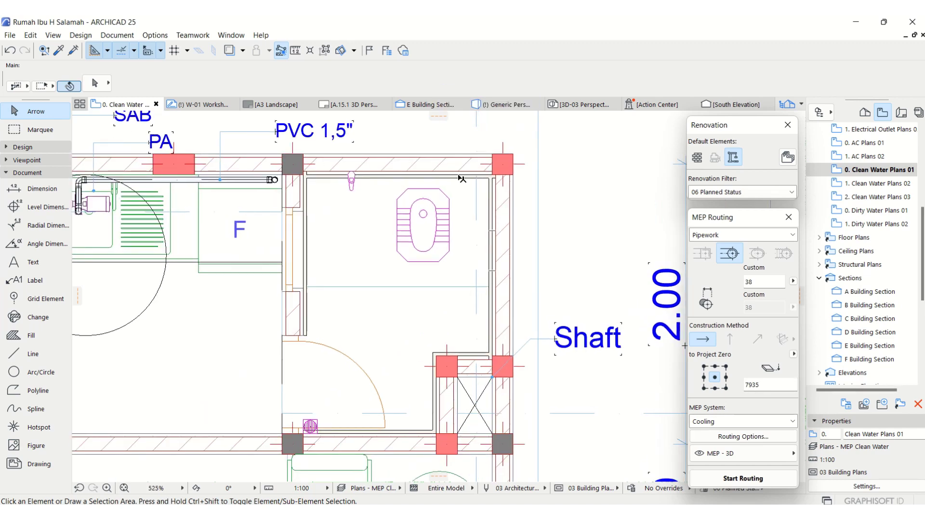
{"action": "left_click", "coordinate": [22, 173]}
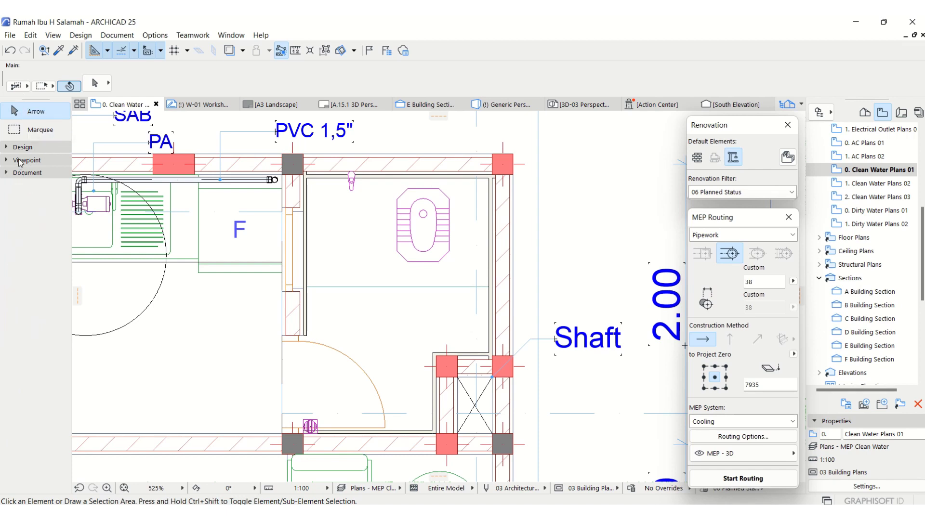
Check the distribution pipe size in the plan's legend and set the pipework routing diameter to the predefined 27 - 3/4"
{"action": "scroll", "coordinate": [116, 250], "scroll_direction": "down", "scroll_amount": 5}
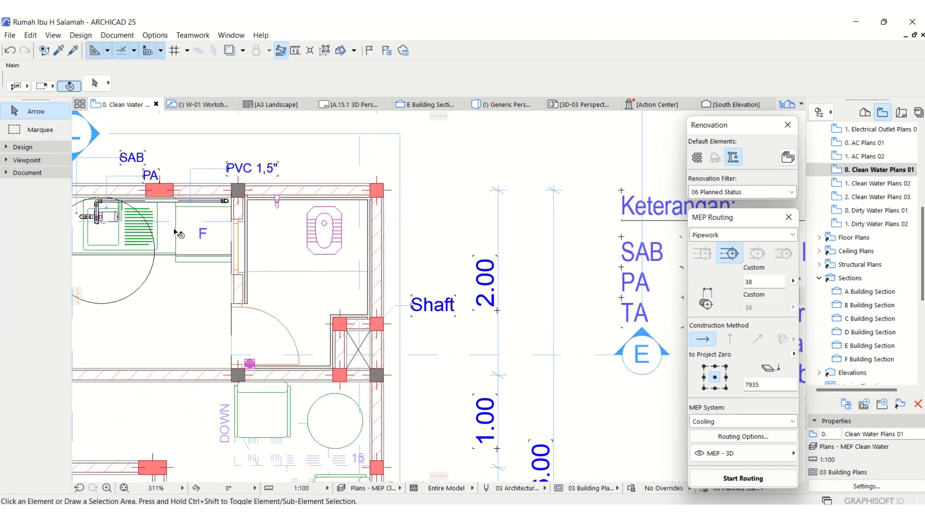
{"action": "scroll", "coordinate": [618, 318], "scroll_direction": "up", "scroll_amount": 1}
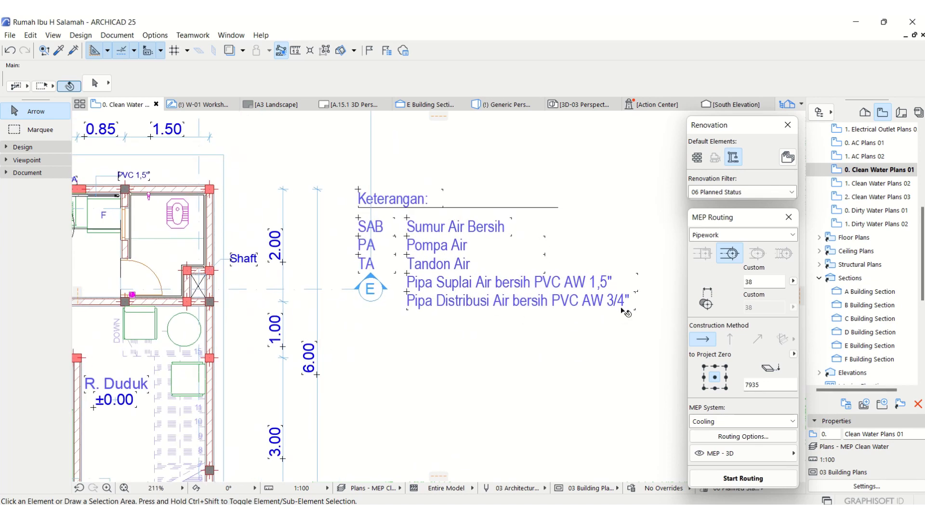
{"action": "middle_click_drag", "start_coordinate": [154, 232], "coordinate": [206, 265]}
{"action": "scroll", "coordinate": [205, 266], "scroll_direction": "up", "scroll_amount": 2}
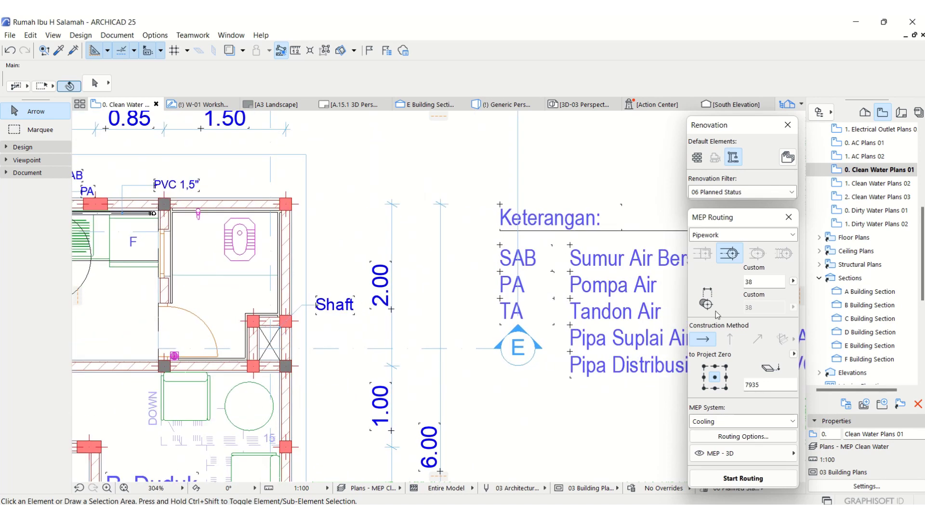
{"action": "left_click", "coordinate": [793, 281]}
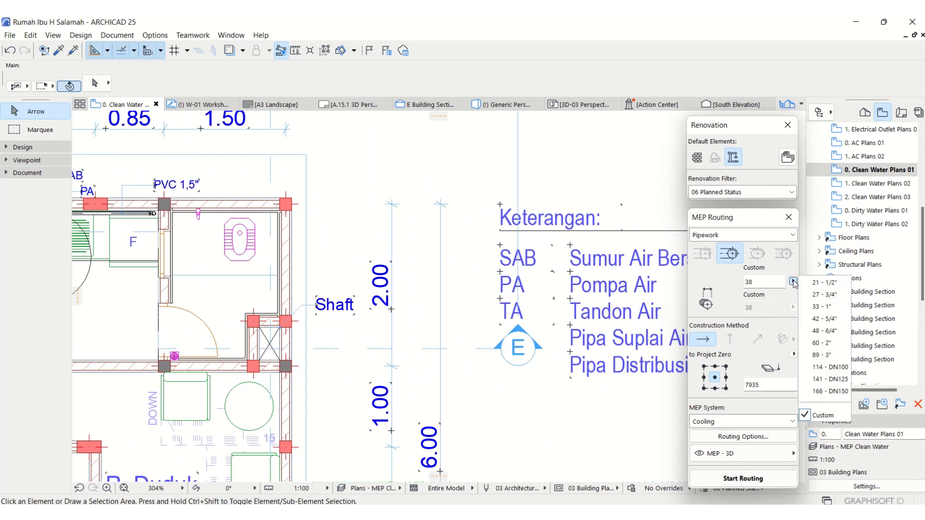
{"action": "left_click", "coordinate": [836, 299]}
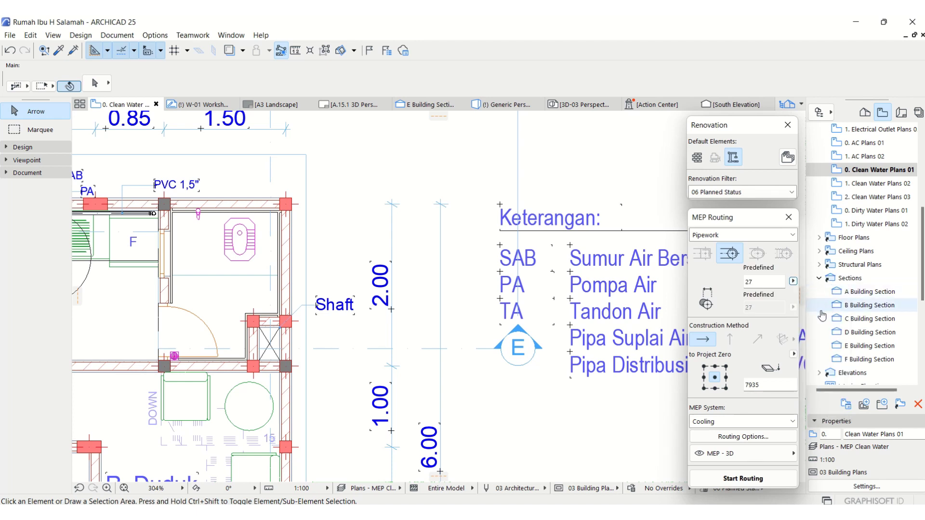
Set the default diameter of Pipe Straight 25 to 27 in its connection settings and recheck the pipe defaults
{"action": "scroll", "coordinate": [159, 242], "scroll_direction": "up", "scroll_amount": 4}
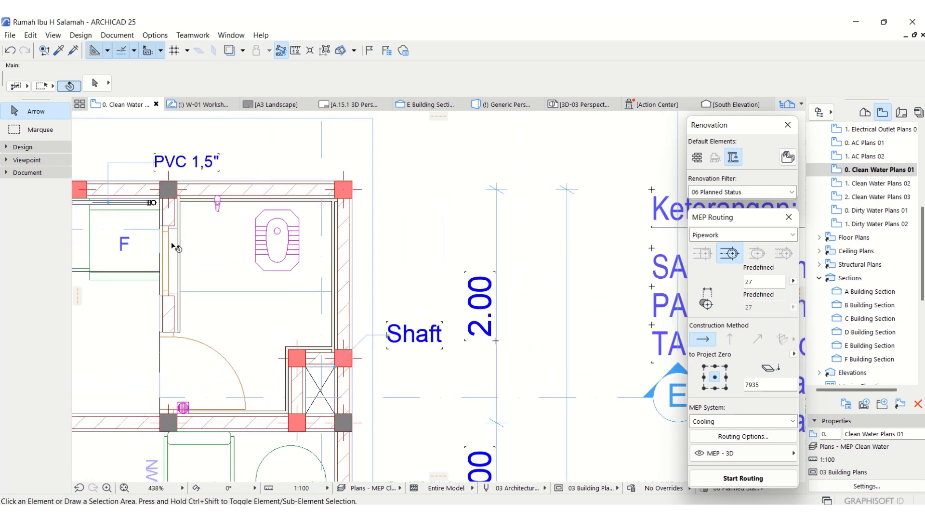
{"action": "middle_click_drag", "start_coordinate": [200, 262], "coordinate": [204, 264]}
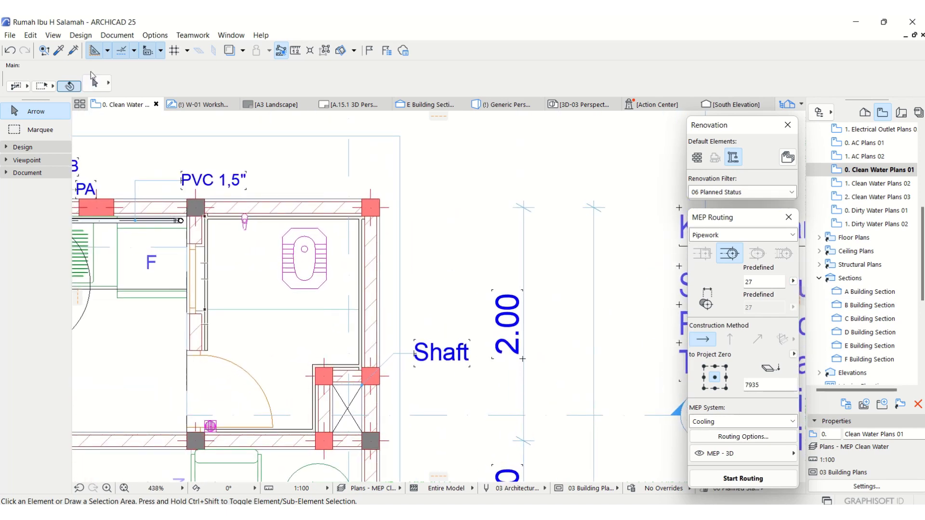
{"action": "left_click", "coordinate": [80, 36]}
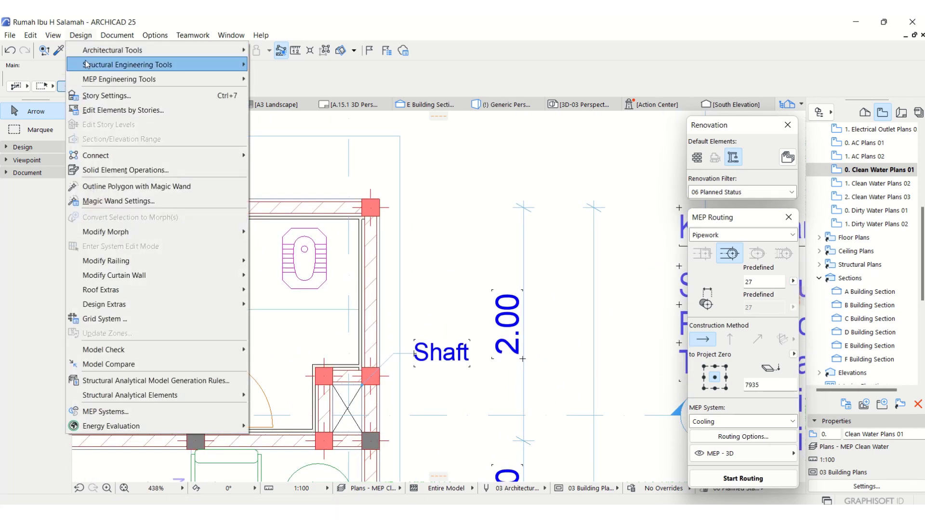
{"action": "mouse_move", "coordinate": [99, 79]}
{"action": "mouse_move", "coordinate": [287, 98]}
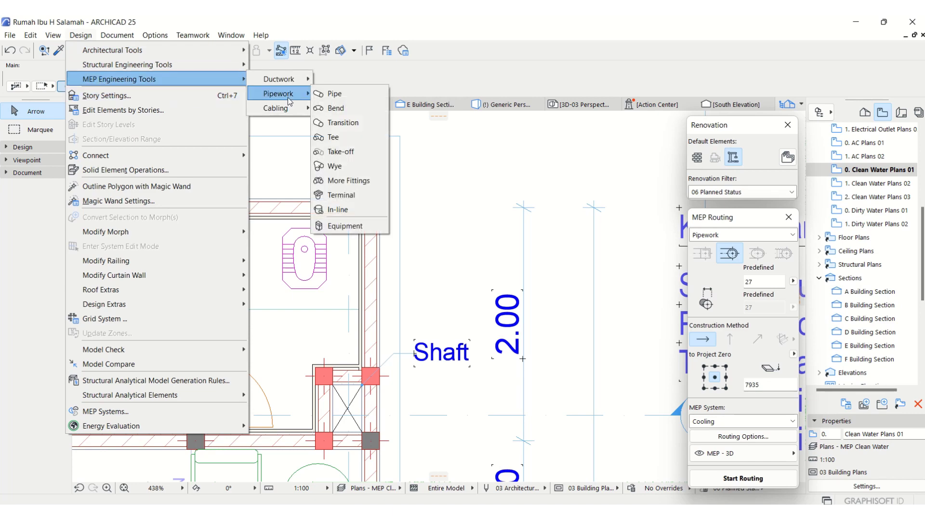
{"action": "left_click", "coordinate": [350, 93]}
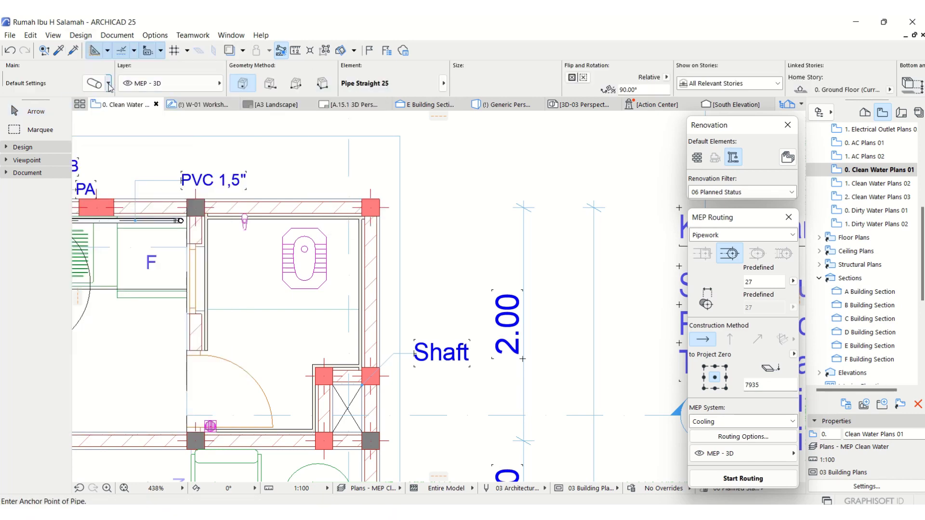
{"action": "left_click", "coordinate": [739, 256]}
{"action": "left_click", "coordinate": [593, 182]}
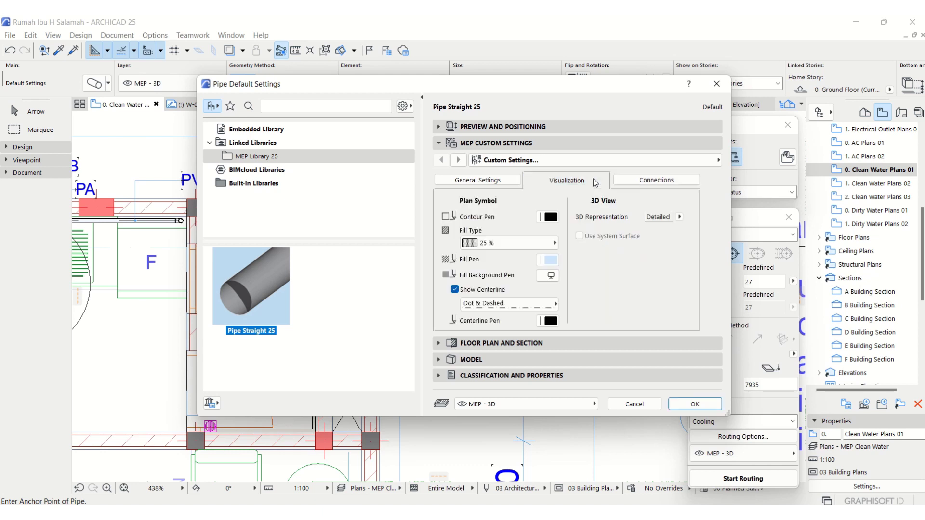
{"action": "left_click", "coordinate": [622, 183]}
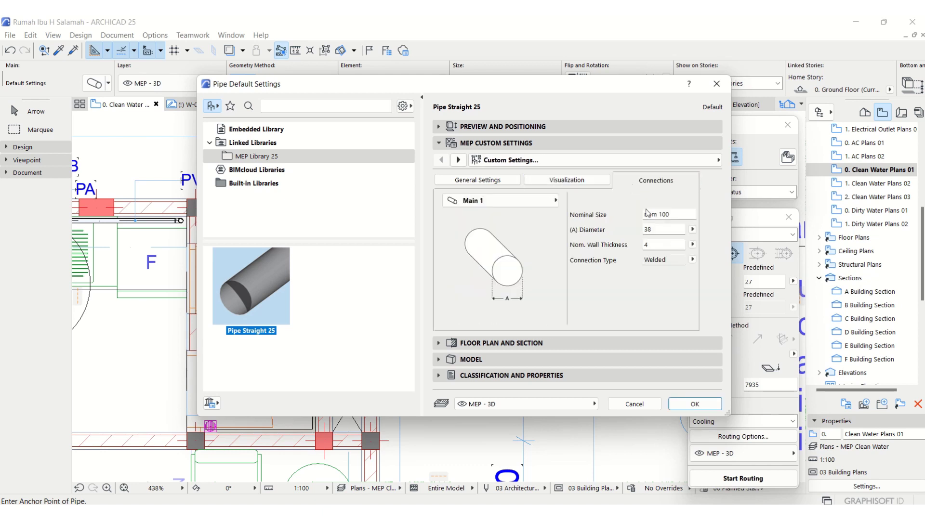
{"action": "key", "text": "Tab"}
{"action": "left_click", "coordinate": [694, 404]}
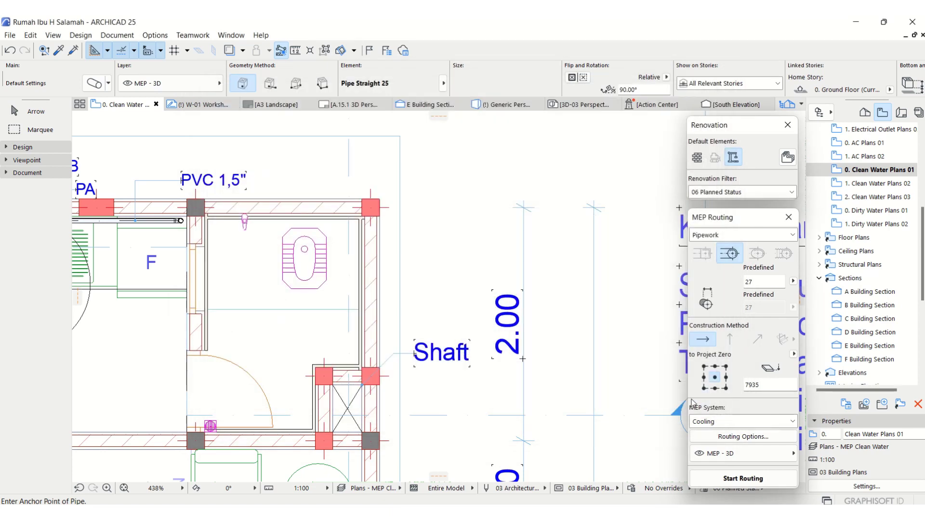
{"action": "left_click", "coordinate": [95, 84]}
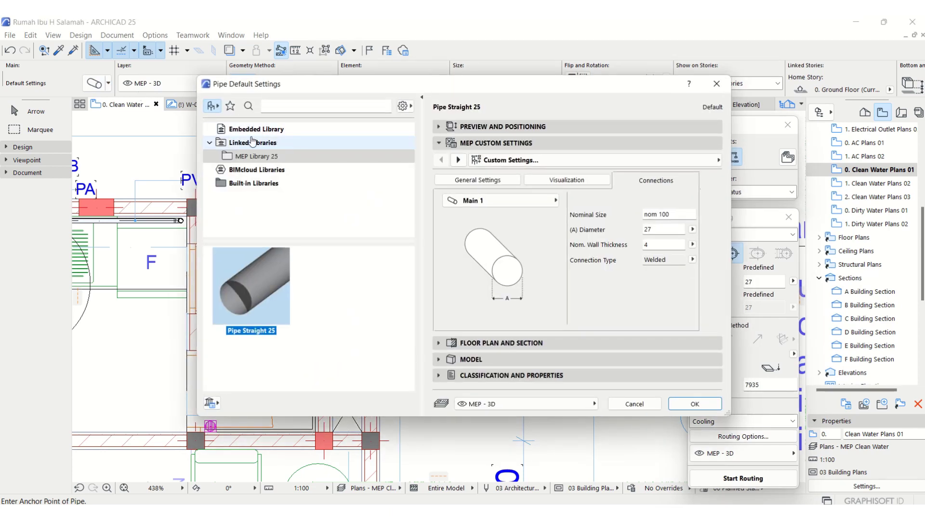
{"action": "left_click", "coordinate": [631, 403]}
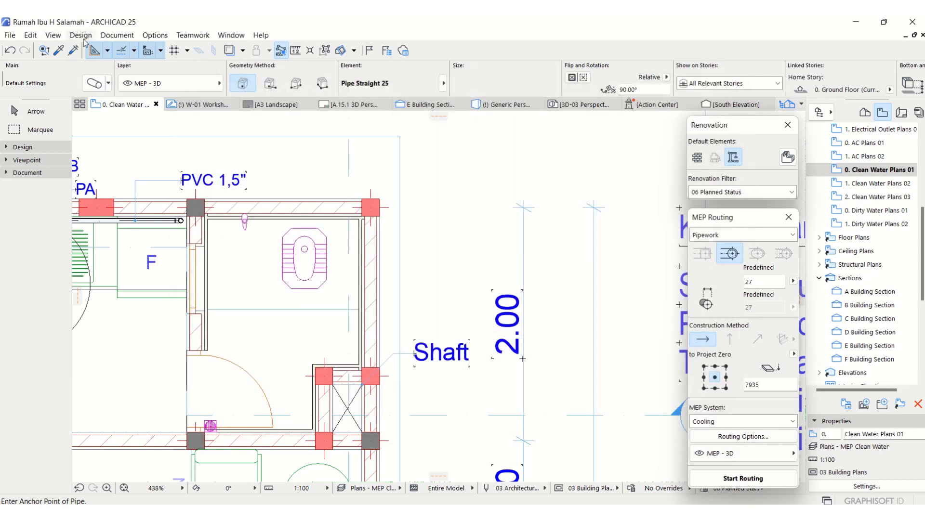
Change the default diameter of Pipe Bend 25 in its connection settings
{"action": "left_click", "coordinate": [81, 37]}
{"action": "mouse_move", "coordinate": [99, 80]}
{"action": "mouse_move", "coordinate": [273, 94]}
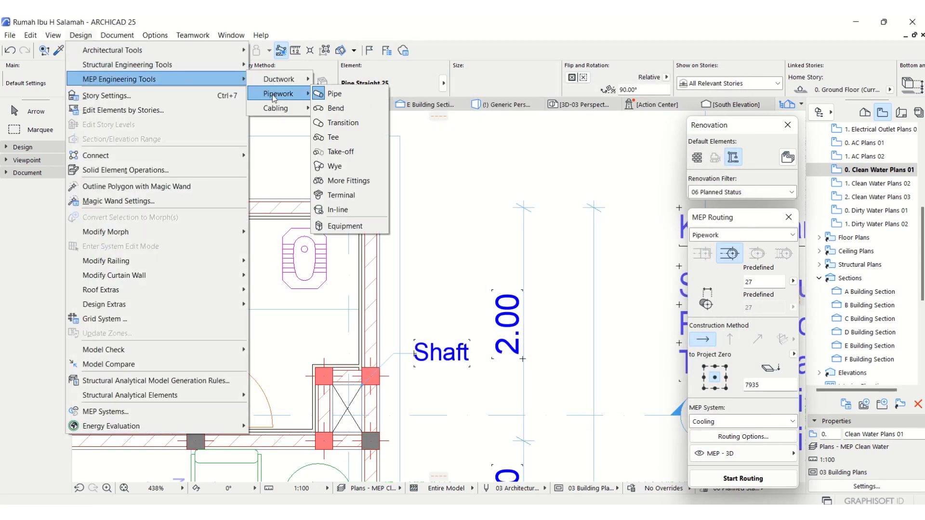
{"action": "left_click", "coordinate": [336, 109]}
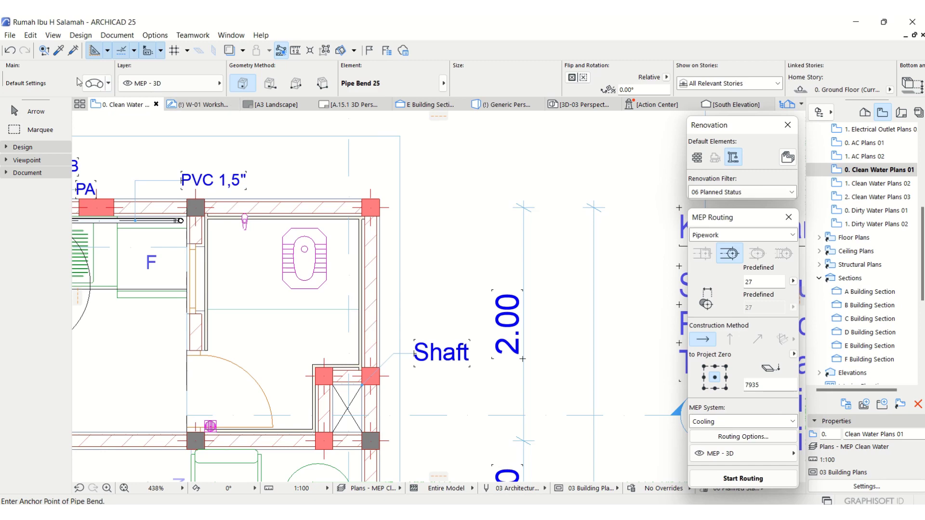
{"action": "left_click", "coordinate": [94, 82]}
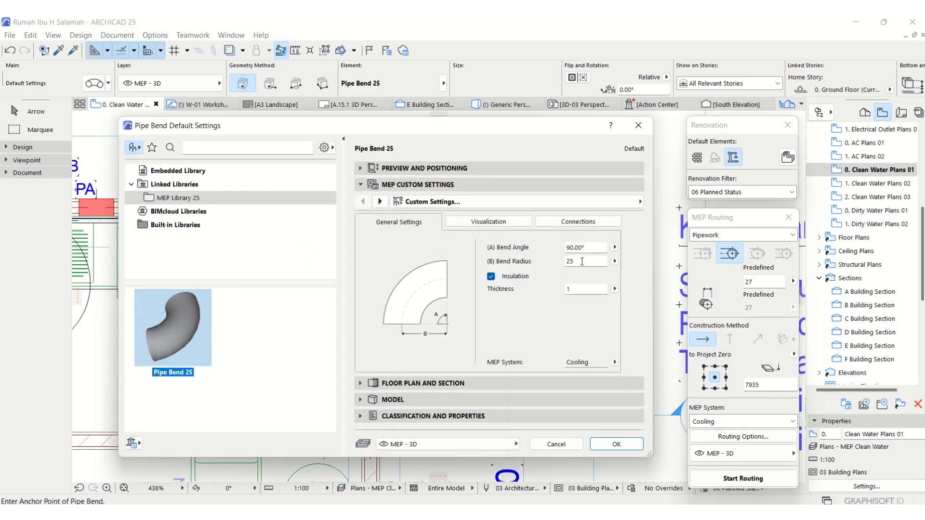
{"action": "left_click", "coordinate": [578, 222]}
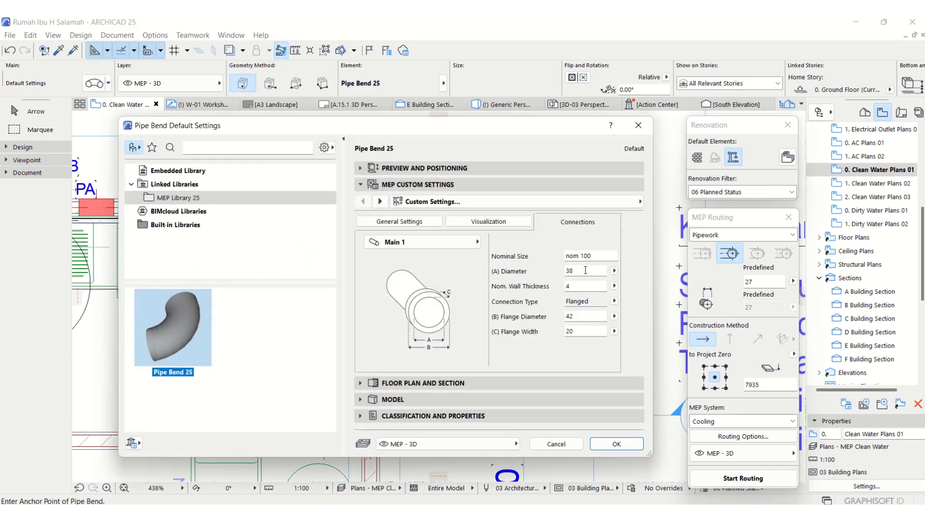
{"action": "double_click", "coordinate": [577, 272]}
{"action": "left_click", "coordinate": [568, 290]}
{"action": "left_click", "coordinate": [627, 445]}
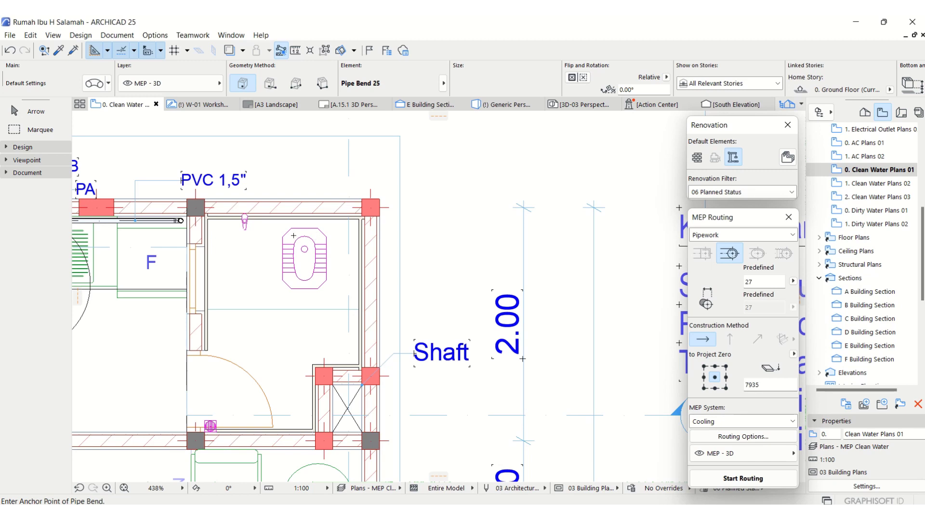
Open the E Building Section and inspect the tap on the ground floor bathroom's mosaic wall
{"action": "scroll", "coordinate": [461, 250], "scroll_direction": "down", "scroll_amount": 5}
{"action": "scroll", "coordinate": [381, 255], "scroll_direction": "up", "scroll_amount": 3}
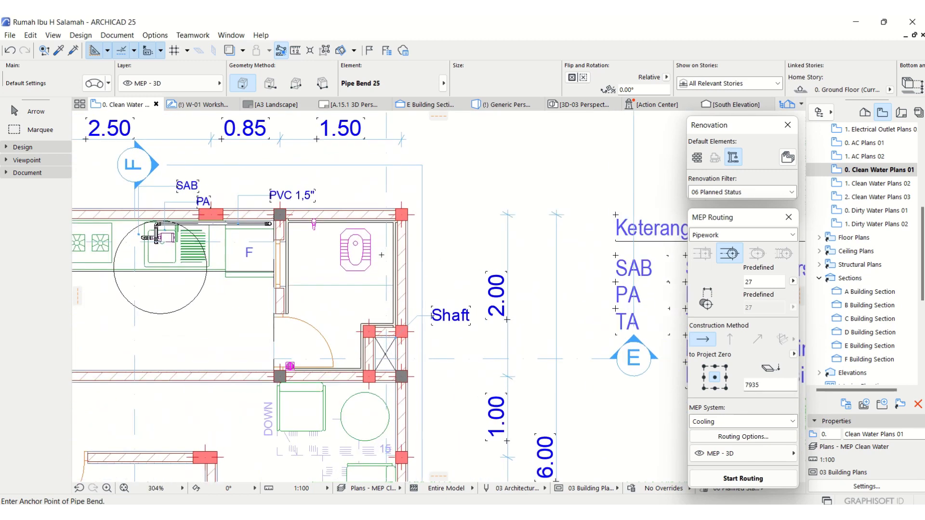
{"action": "scroll", "coordinate": [324, 236], "scroll_direction": "up", "scroll_amount": 1}
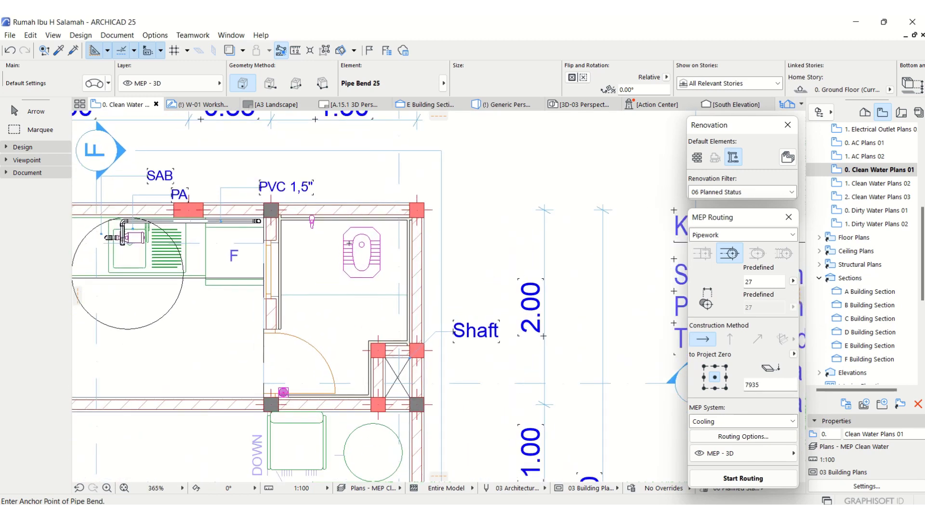
{"action": "middle_click_drag", "start_coordinate": [408, 257], "coordinate": [299, 252]}
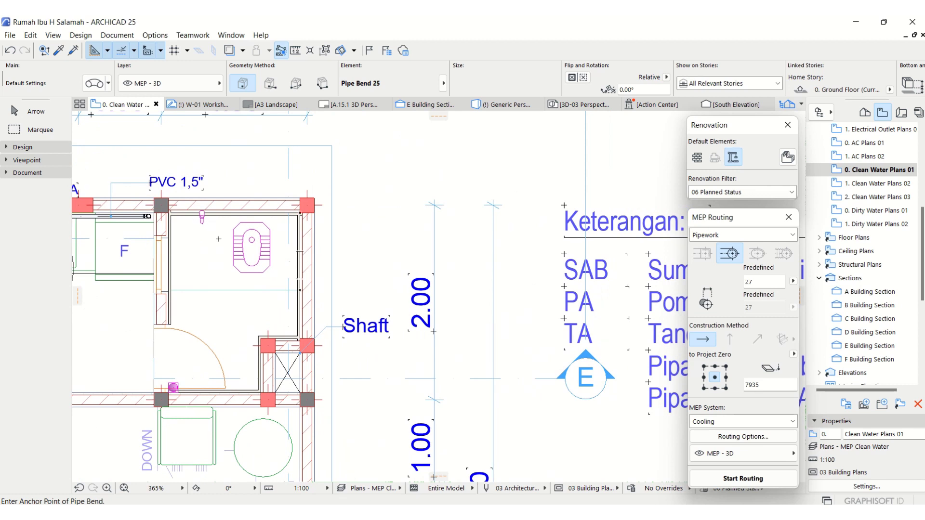
{"action": "double_click", "coordinate": [866, 351]}
{"action": "scroll", "coordinate": [434, 255], "scroll_direction": "up", "scroll_amount": 3}
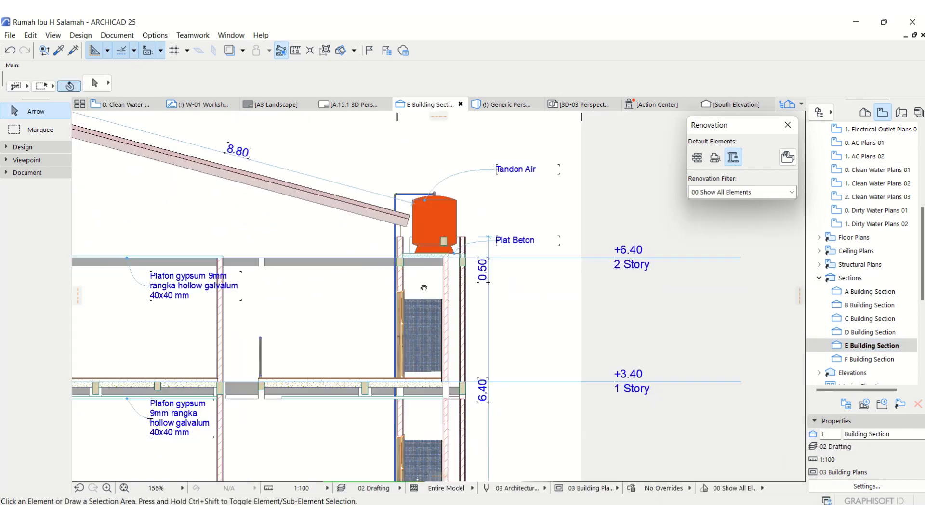
{"action": "scroll", "coordinate": [417, 397], "scroll_direction": "up", "scroll_amount": 8}
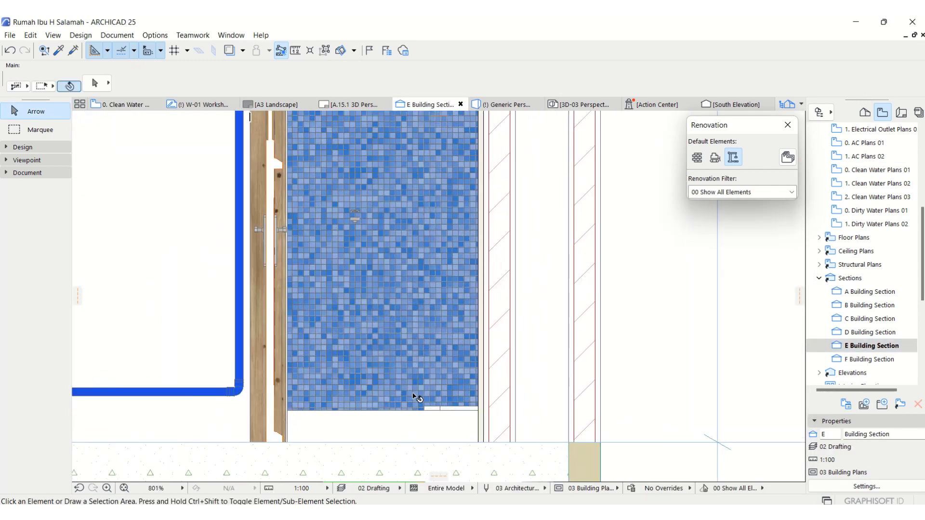
{"action": "scroll", "coordinate": [355, 256], "scroll_direction": "up", "scroll_amount": 5}
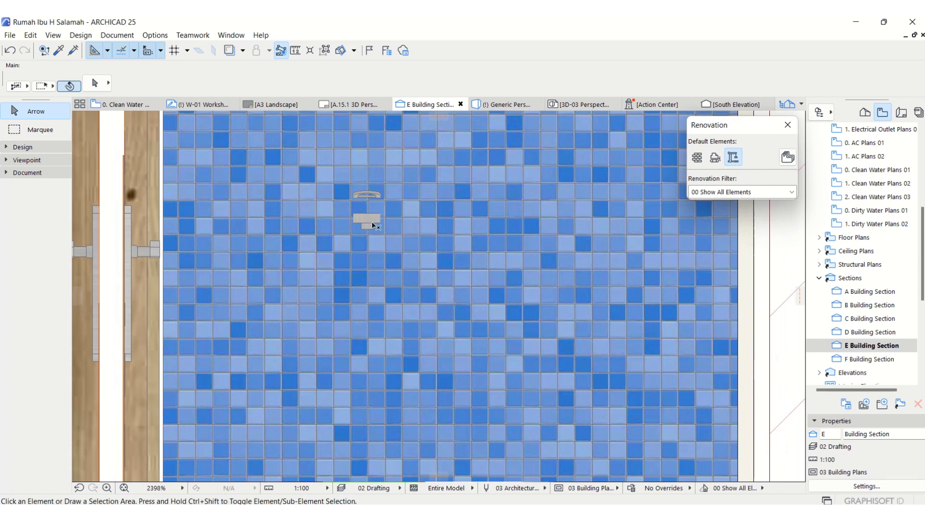
Return to 0. Clean Water Plans 01 and move the bathroom tap out from the brick wall onto the wall finish
{"action": "left_click", "coordinate": [112, 105]}
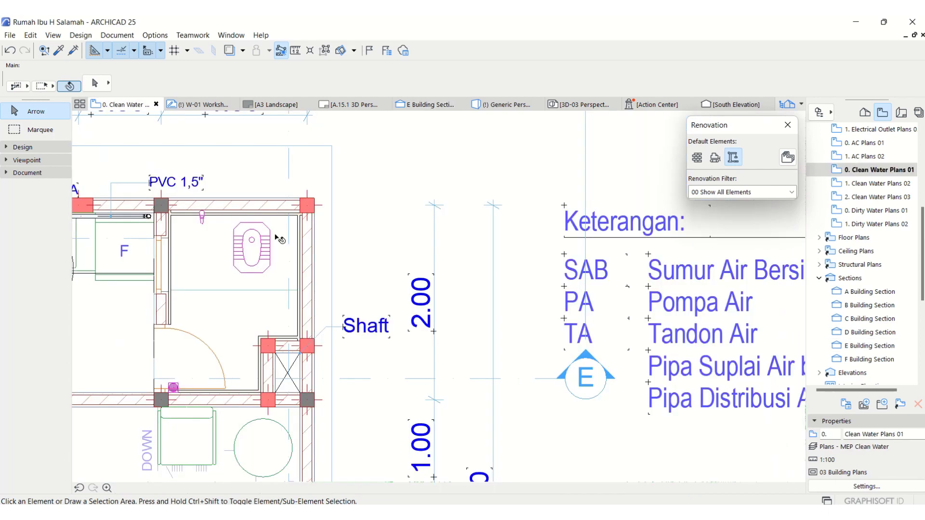
{"action": "left_click", "coordinate": [201, 217]}
{"action": "scroll", "coordinate": [202, 217], "scroll_direction": "up", "scroll_amount": 5}
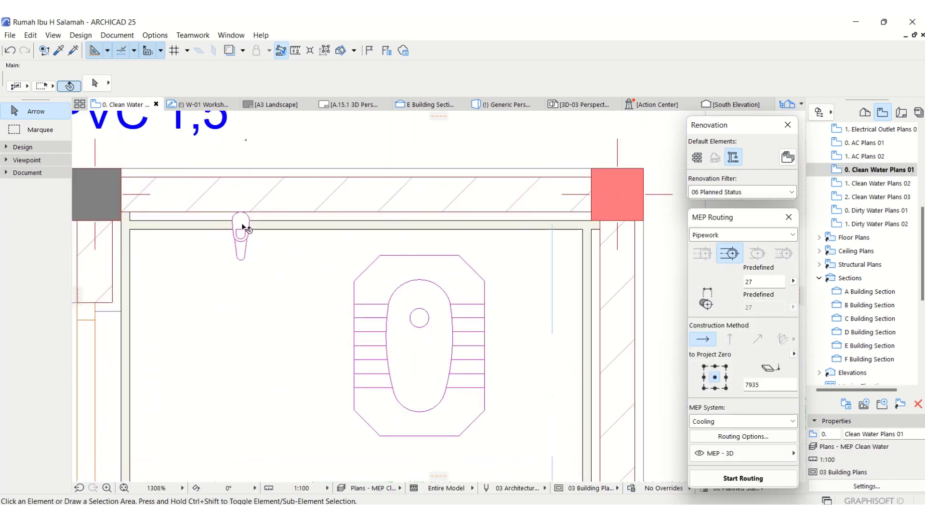
{"action": "left_click_drag", "start_coordinate": [242, 221], "coordinate": [242, 231]}
{"action": "key", "text": "Escape"}
Reopen the E Building Section and check how the moved tap sits on the mosaic wall
{"action": "double_click", "coordinate": [879, 347]}
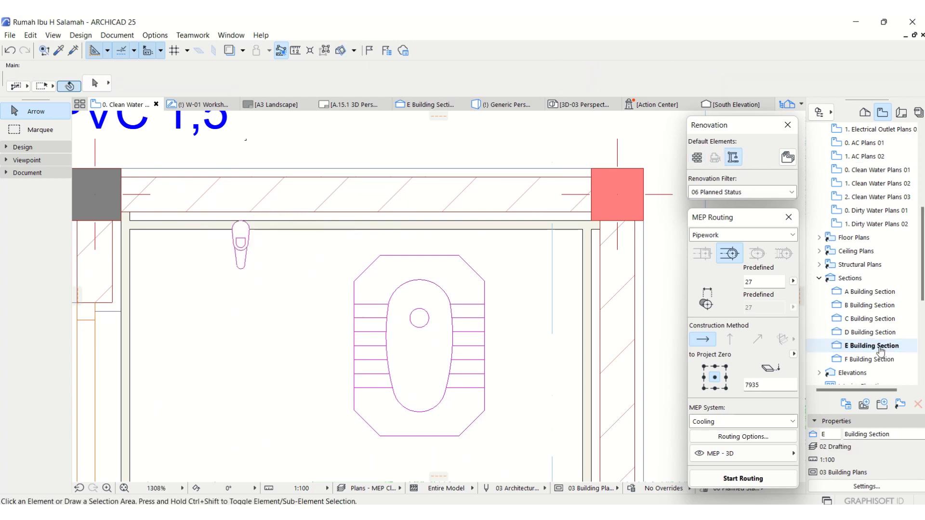
{"action": "scroll", "coordinate": [366, 209], "scroll_direction": "down", "scroll_amount": 5}
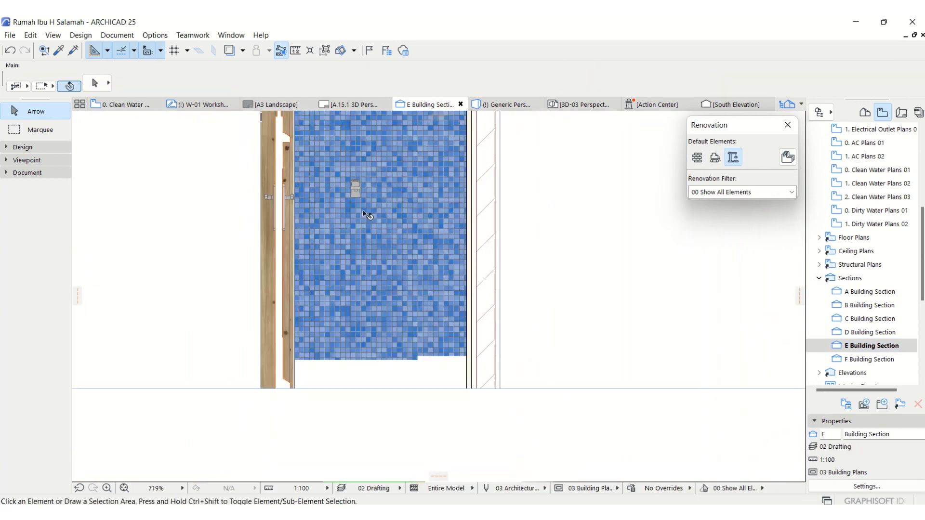
{"action": "scroll", "coordinate": [365, 189], "scroll_direction": "up", "scroll_amount": 2}
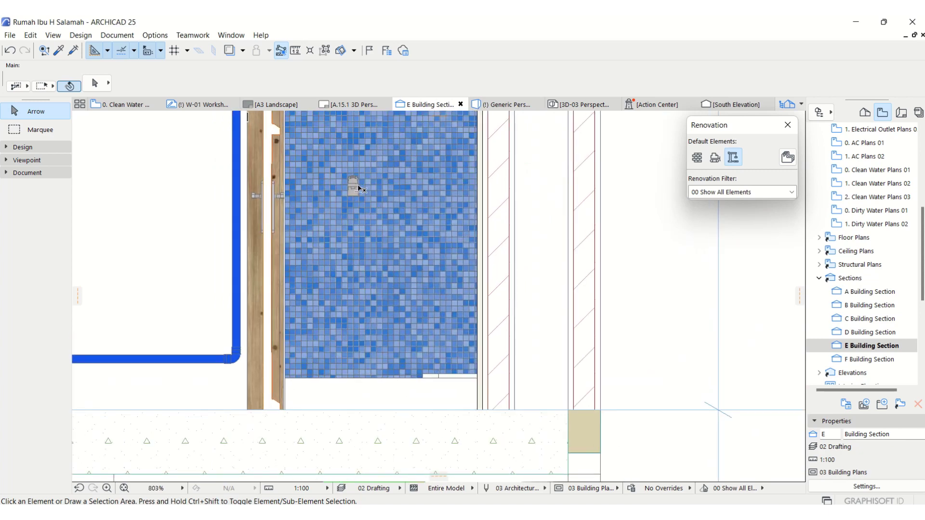
{"action": "scroll", "coordinate": [337, 308], "scroll_direction": "up", "scroll_amount": 3}
{"action": "scroll", "coordinate": [365, 316], "scroll_direction": "down", "scroll_amount": 8}
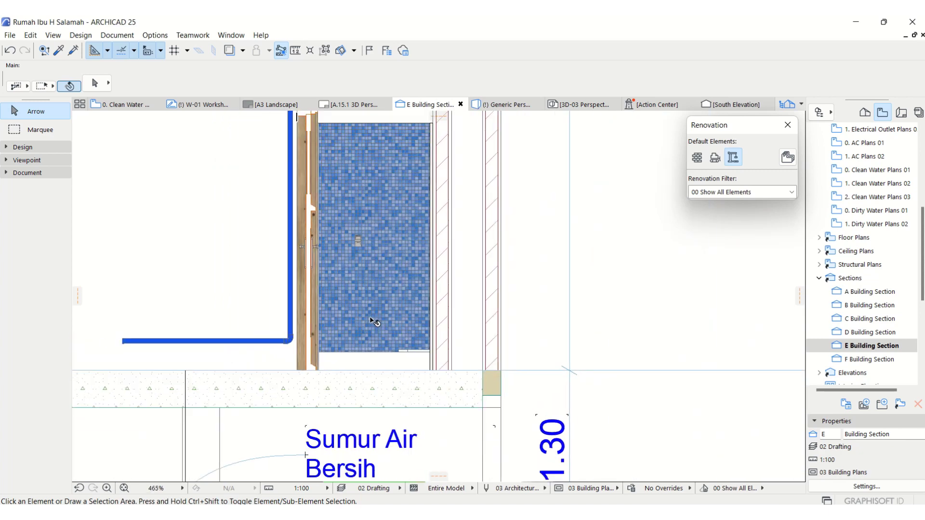
Dimension the bathroom tap's height above the ground floor level, placing the dimension outside the exterior wall
{"action": "left_click", "coordinate": [27, 172]}
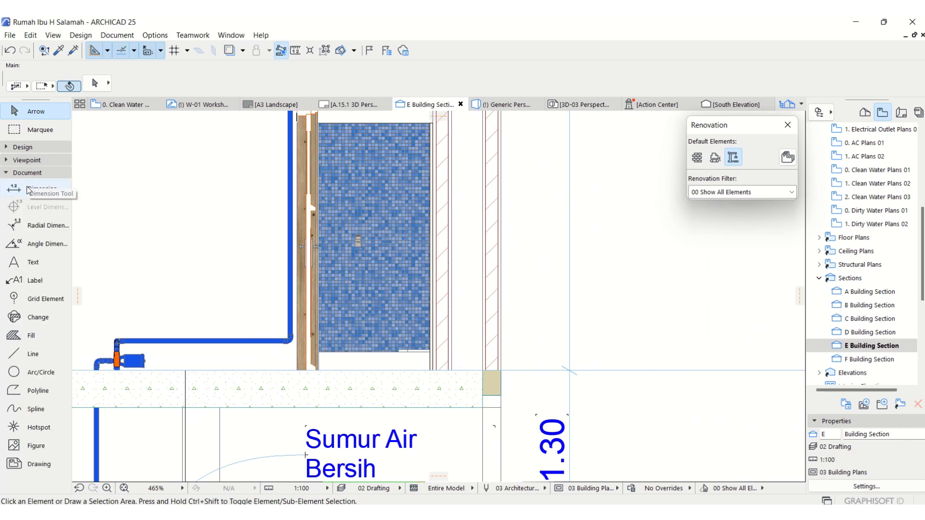
{"action": "left_click", "coordinate": [39, 188]}
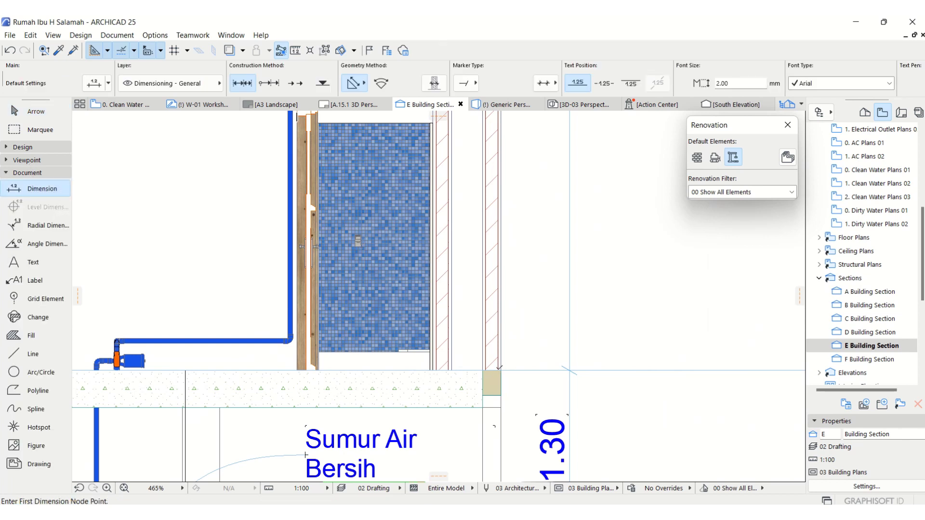
{"action": "left_click", "coordinate": [502, 370]}
{"action": "scroll", "coordinate": [501, 370], "scroll_direction": "down", "scroll_amount": 5}
{"action": "scroll", "coordinate": [449, 335], "scroll_direction": "up", "scroll_amount": 4}
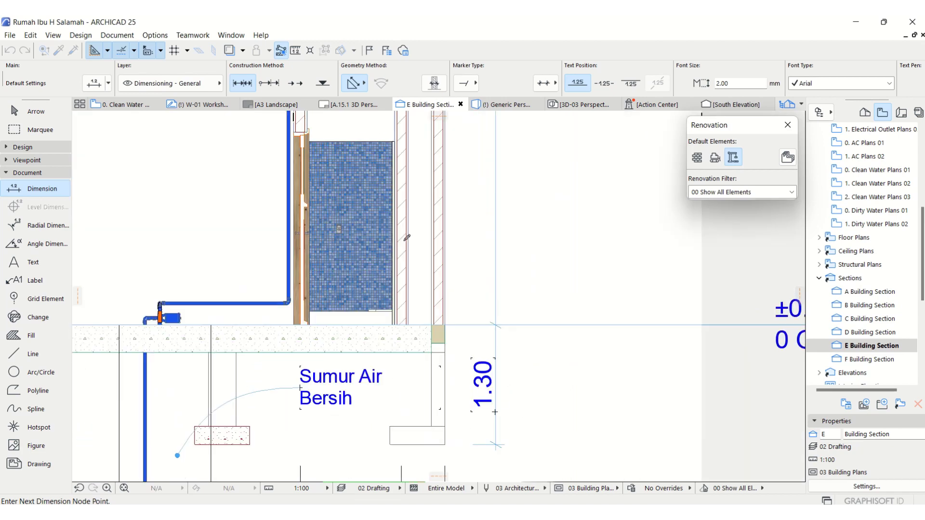
{"action": "scroll", "coordinate": [352, 225], "scroll_direction": "up", "scroll_amount": 5}
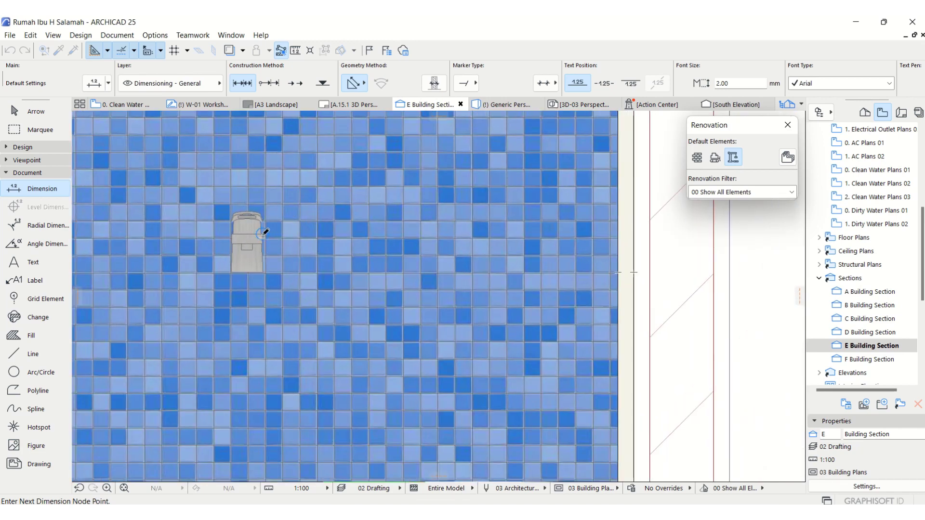
{"action": "scroll", "coordinate": [254, 198], "scroll_direction": "down", "scroll_amount": 5}
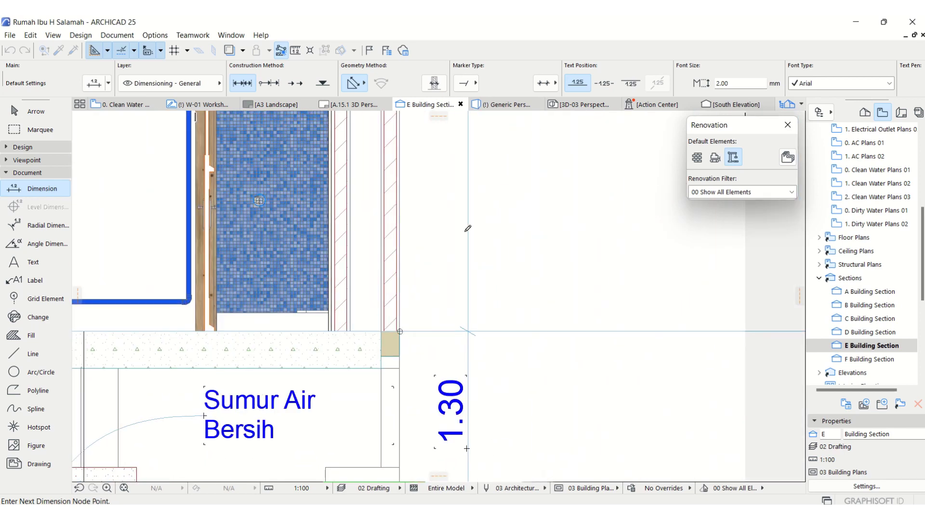
{"action": "right_click", "coordinate": [481, 228]}
{"action": "left_click", "coordinate": [525, 299]}
{"action": "left_click", "coordinate": [449, 242]}
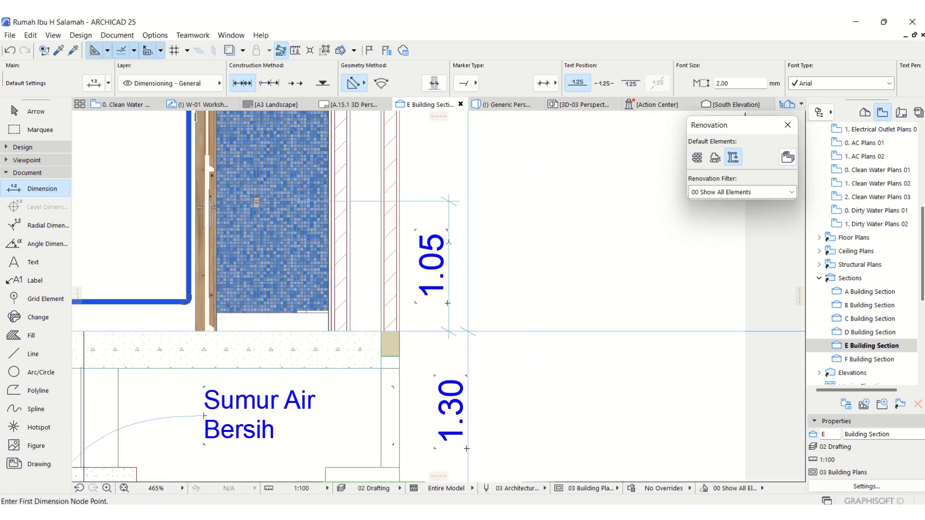
{"action": "scroll", "coordinate": [407, 230], "scroll_direction": "up", "scroll_amount": 1}
{"action": "key", "text": "Escape"}
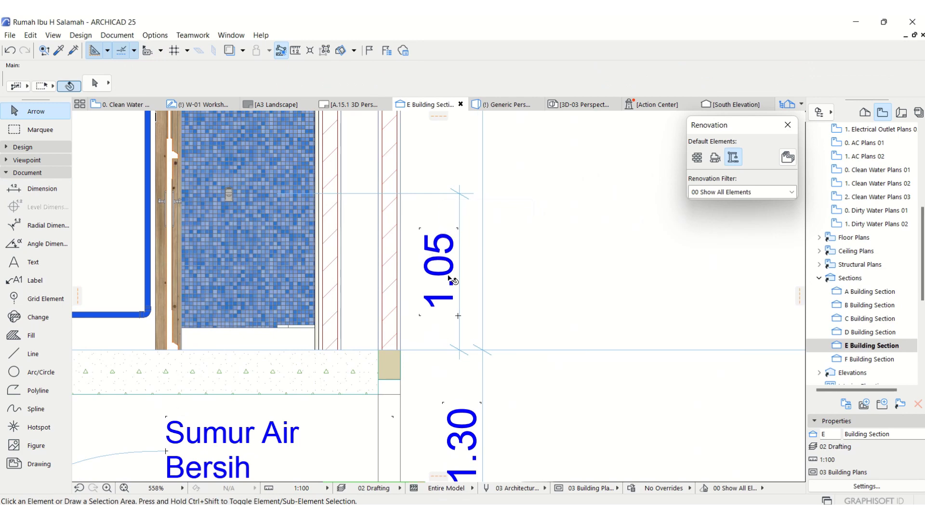
Open 0. Clean Water Plans 01 and set the pipework routing elevation to 1000 relative to Project Zero, with Cooling as the MEP system
{"action": "double_click", "coordinate": [866, 169]}
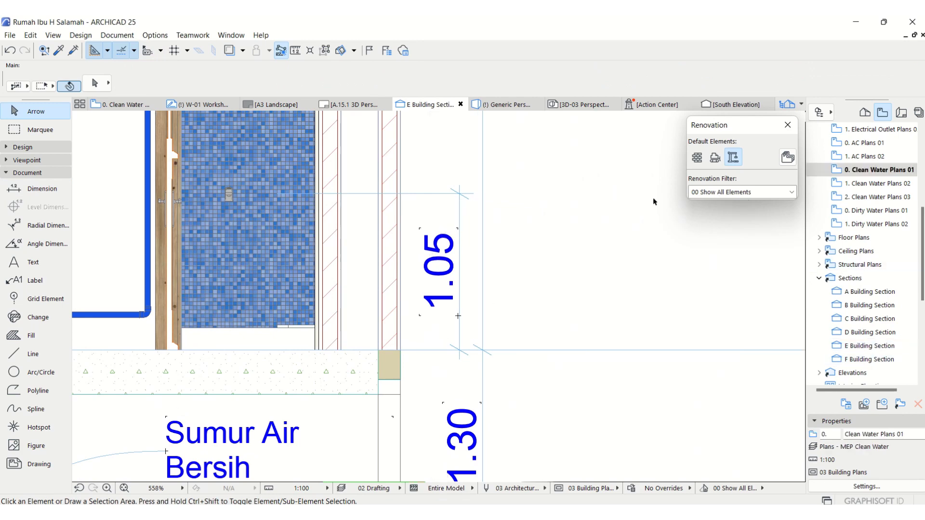
{"action": "scroll", "coordinate": [379, 225], "scroll_direction": "down", "scroll_amount": 5}
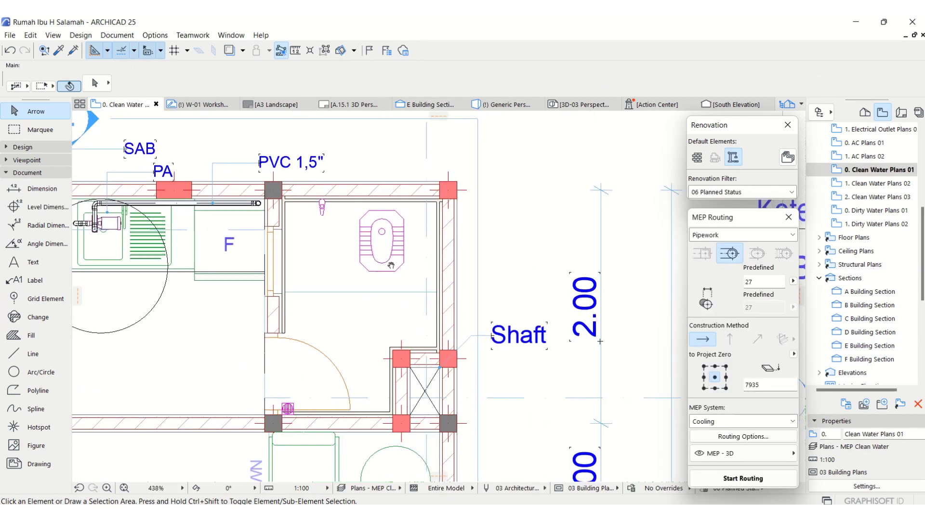
{"action": "double_click", "coordinate": [772, 387]}
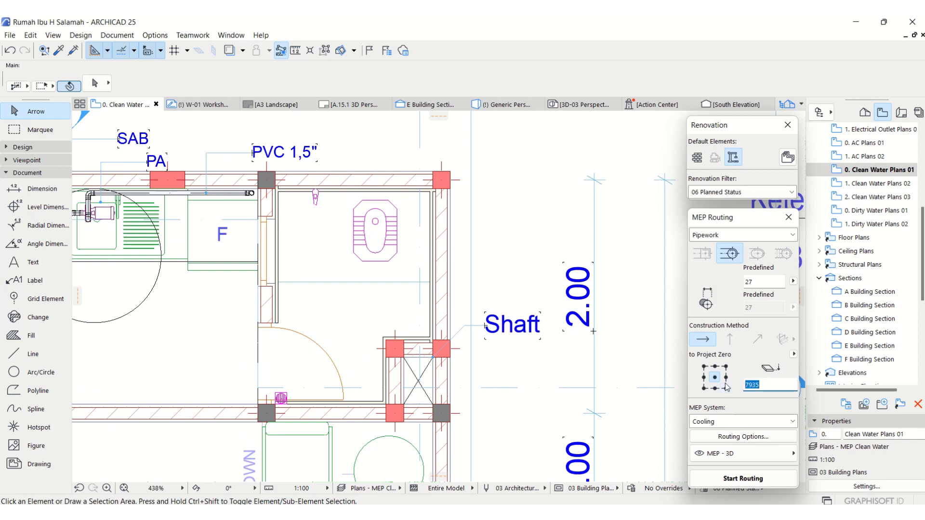
{"action": "type", "text": "1000"}
{"action": "left_click", "coordinate": [791, 423]}
{"action": "left_click", "coordinate": [772, 438]}
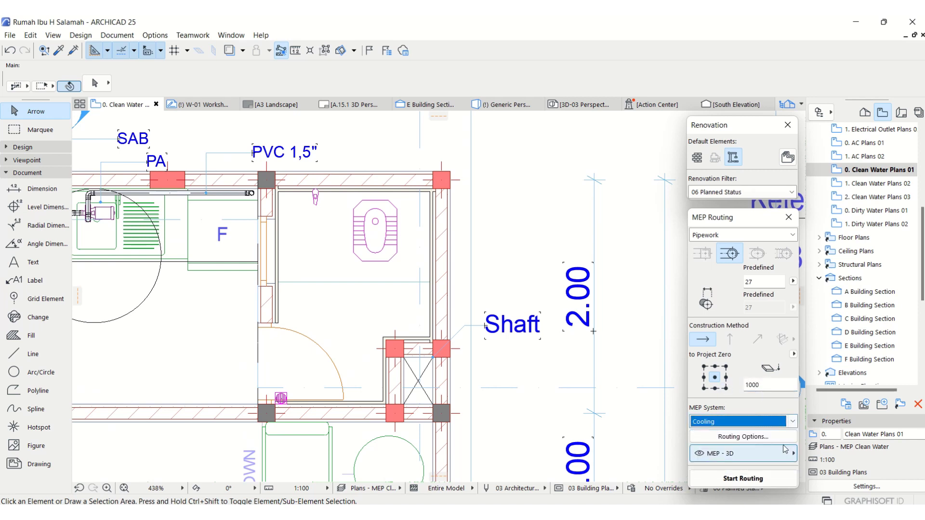
Set the connector diameter to 0 in the pipework routing options and check the bending radius rule
{"action": "left_click", "coordinate": [742, 437]}
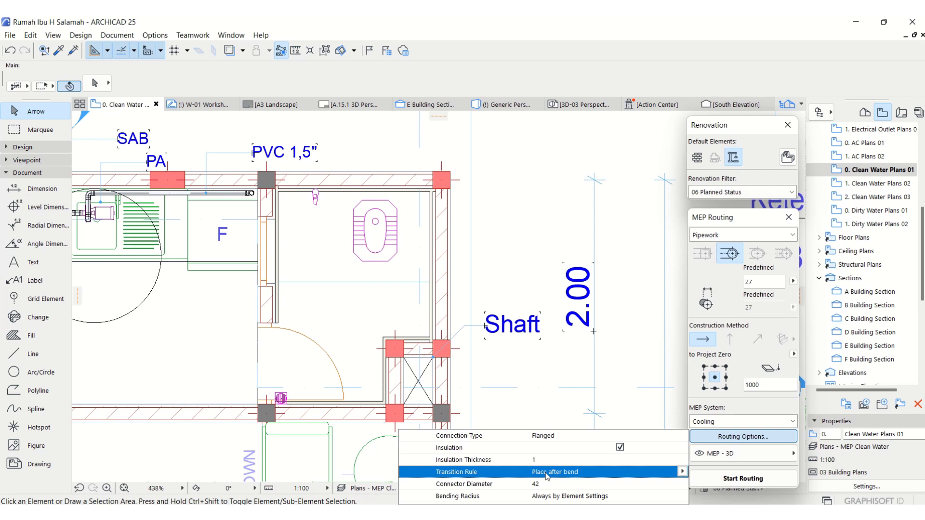
{"action": "left_click", "coordinate": [539, 484]}
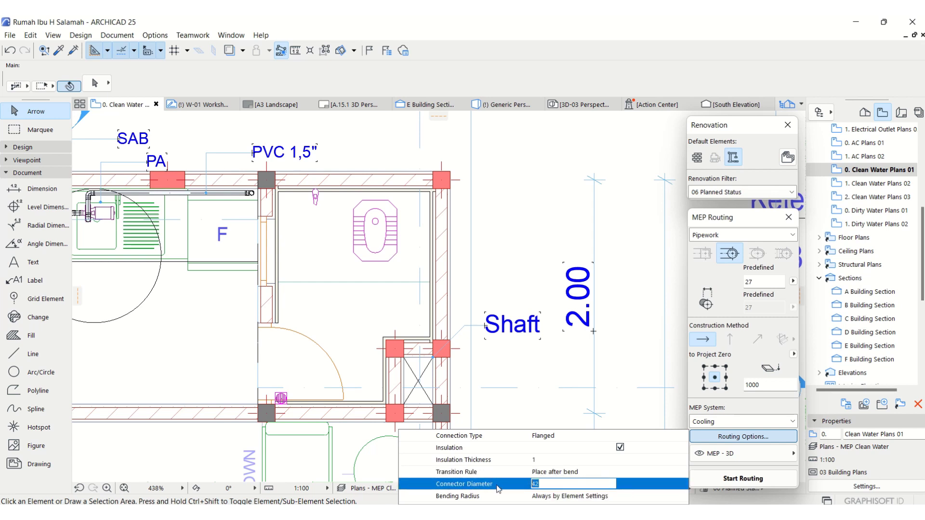
{"action": "type", "text": "0"}
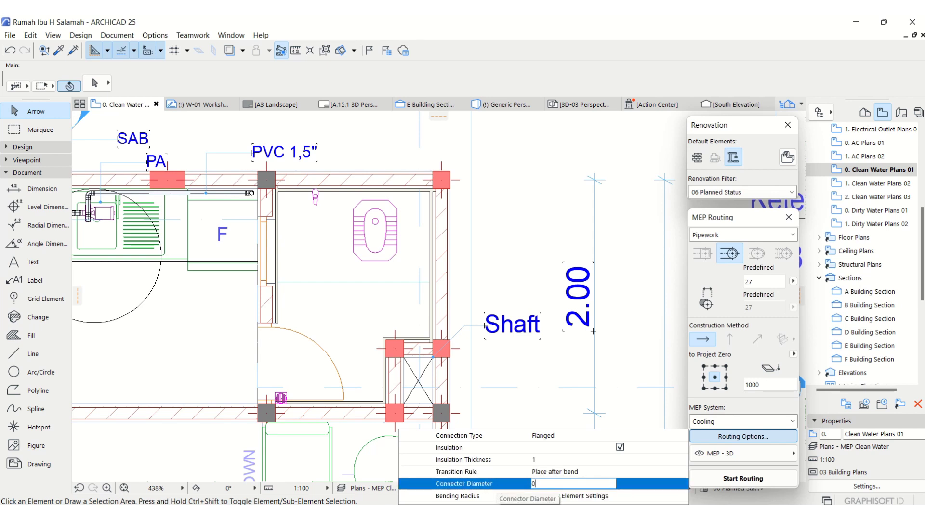
{"action": "left_click", "coordinate": [599, 497]}
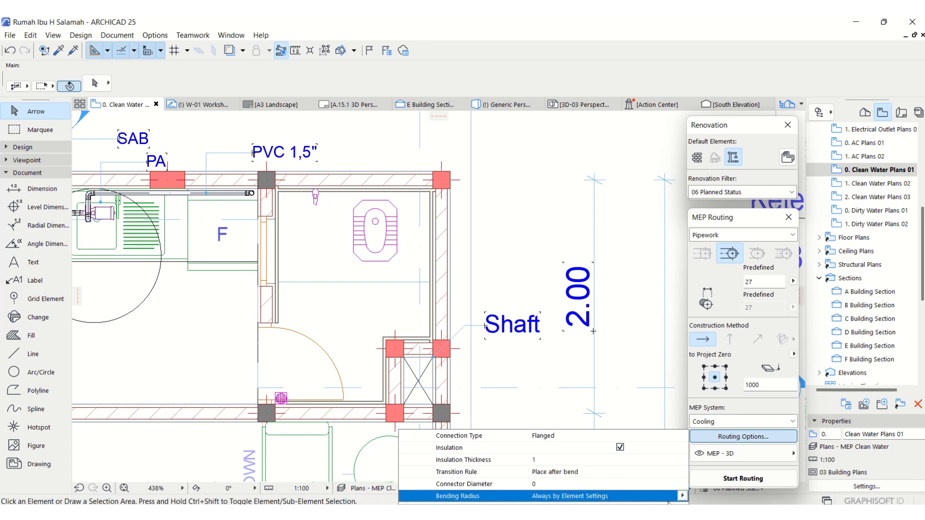
{"action": "left_click", "coordinate": [682, 495]}
{"action": "left_click", "coordinate": [736, 478]}
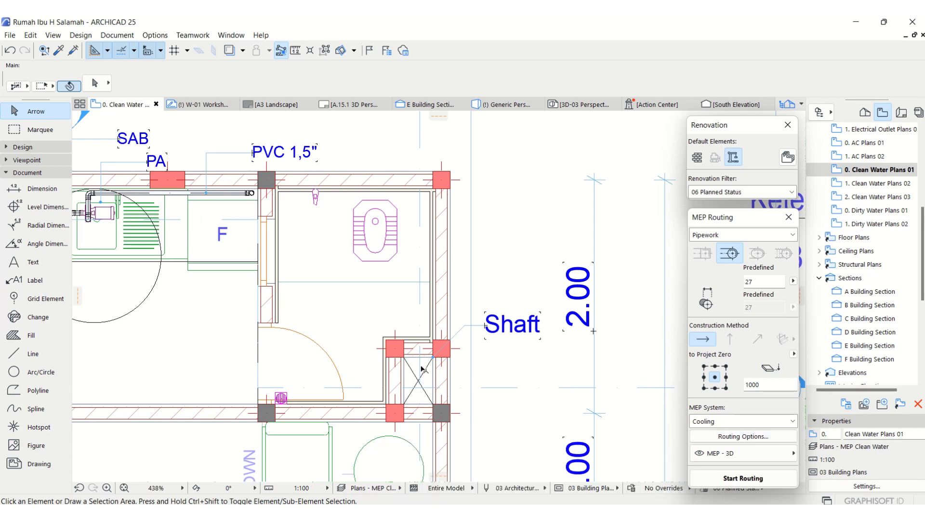
Activate the pipework Tee tool and assign its default elements to the MEP - 3D layer
{"action": "middle_click_drag", "start_coordinate": [418, 371], "coordinate": [404, 373]}
{"action": "scroll", "coordinate": [407, 376], "scroll_direction": "up", "scroll_amount": 1}
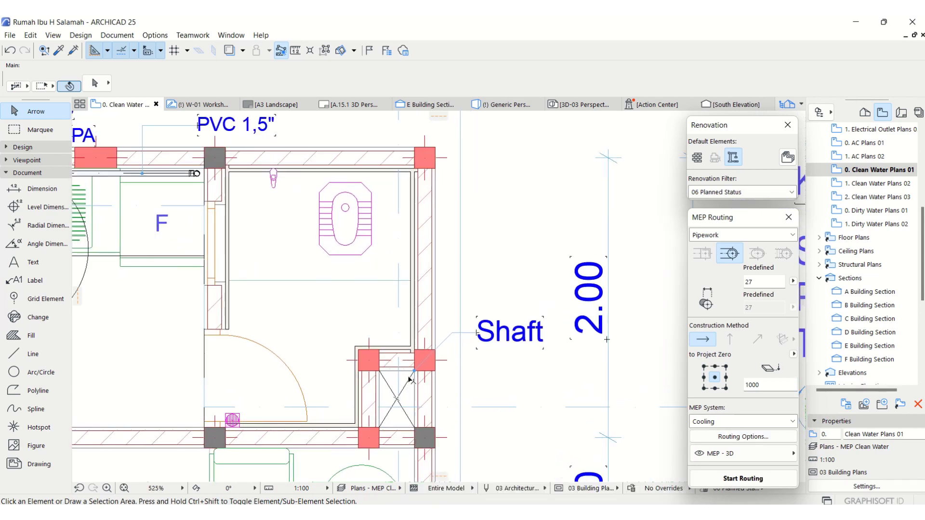
{"action": "scroll", "coordinate": [410, 380], "scroll_direction": "down", "scroll_amount": 1}
{"action": "scroll", "coordinate": [410, 378], "scroll_direction": "up", "scroll_amount": 1}
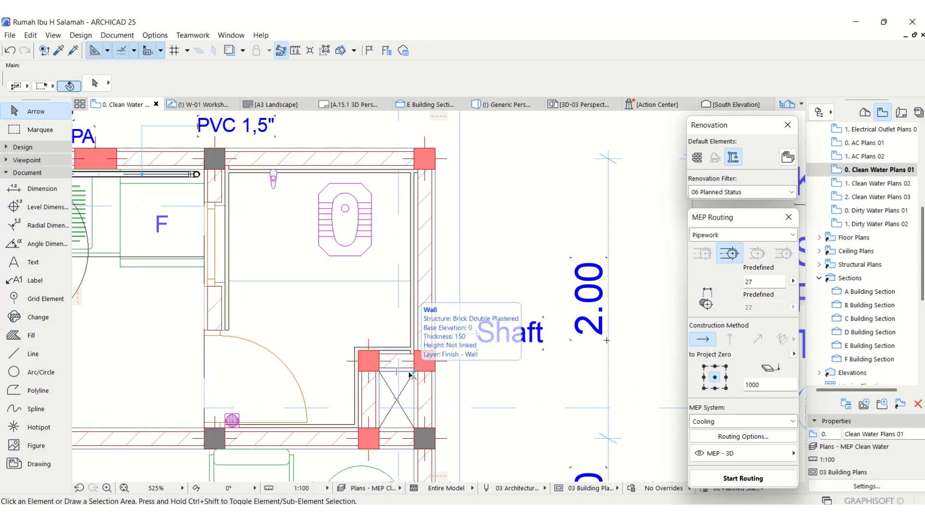
{"action": "left_click", "coordinate": [77, 37]}
{"action": "mouse_move", "coordinate": [207, 79]}
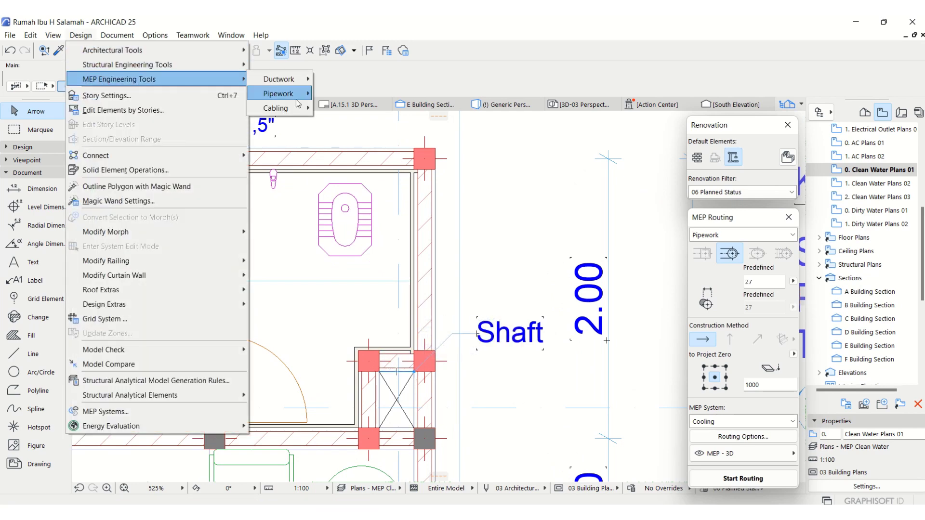
{"action": "mouse_move", "coordinate": [293, 100]}
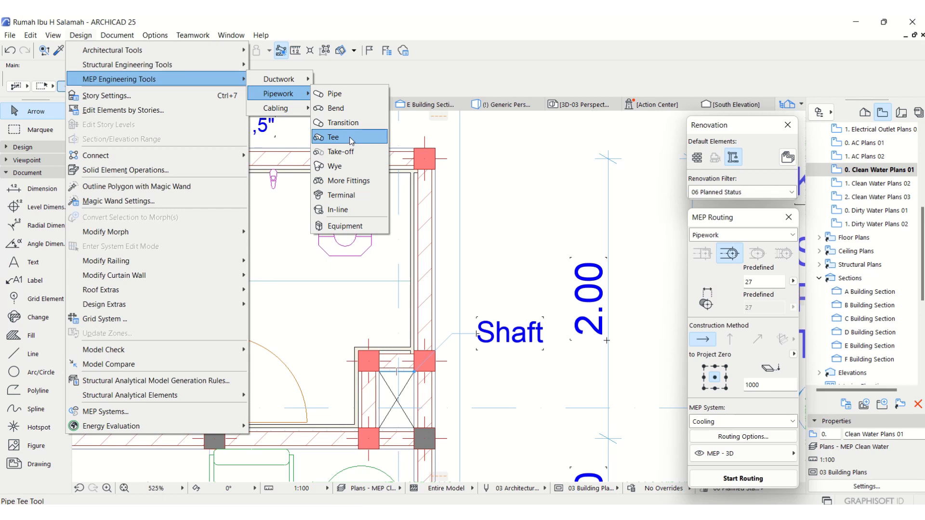
{"action": "left_click", "coordinate": [350, 138]}
{"action": "left_click", "coordinate": [133, 88]}
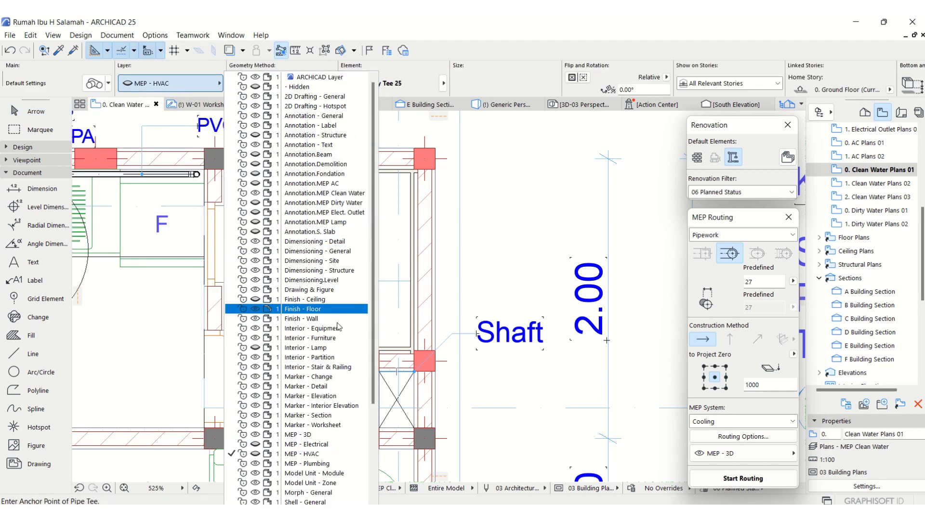
{"action": "left_click", "coordinate": [337, 434]}
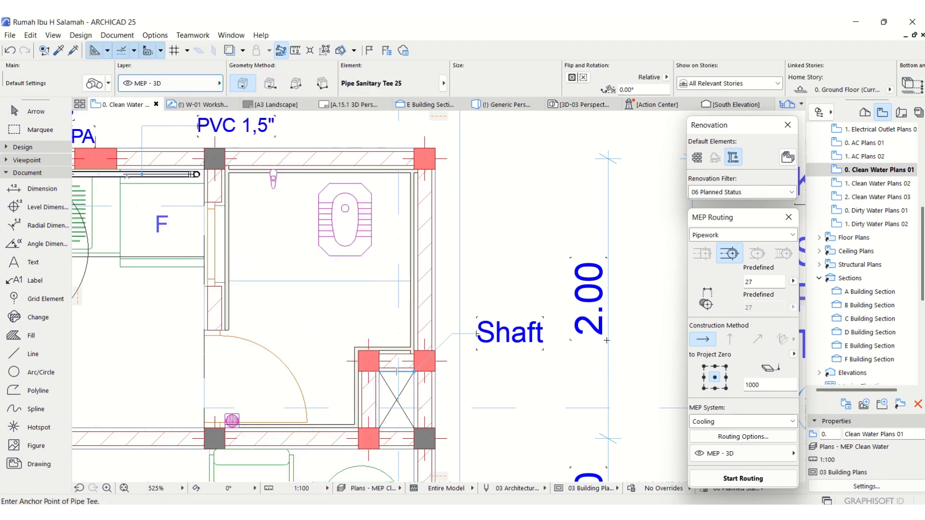
Compare Pipe Tee 25 with Pipe Sanitary Tee 25 in the tee default settings, keeping Pipe Sanitary Tee 25 as the default
{"action": "left_click", "coordinate": [93, 84]}
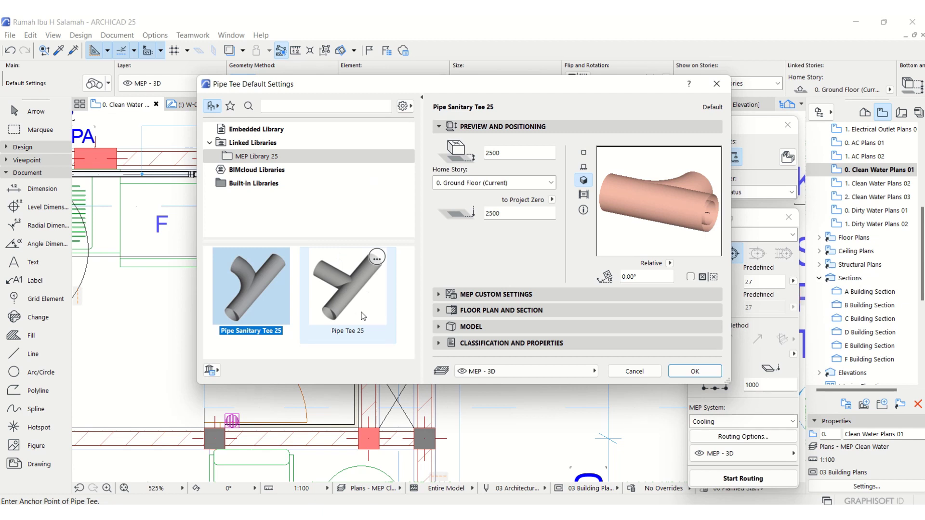
{"action": "left_click", "coordinate": [360, 312]}
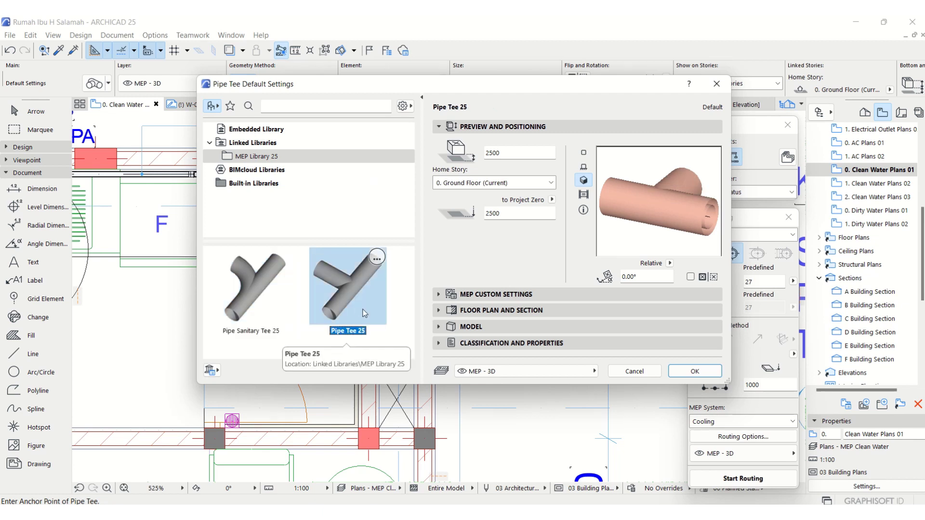
{"action": "left_click", "coordinate": [260, 292]}
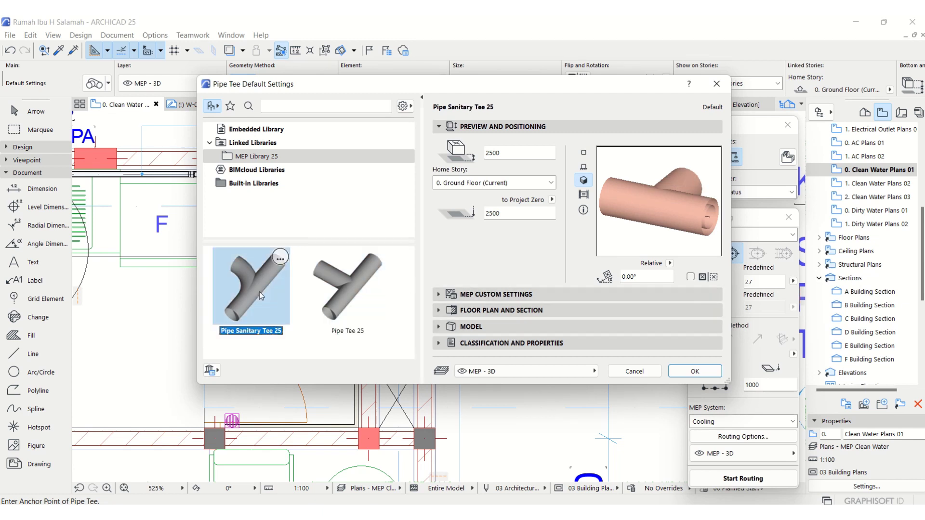
{"action": "left_click", "coordinate": [341, 292]}
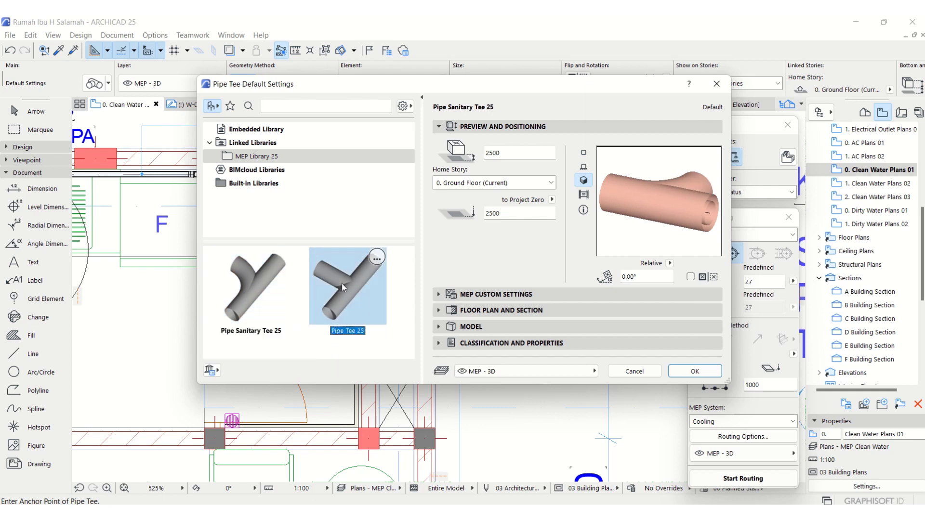
{"action": "left_click", "coordinate": [268, 293]}
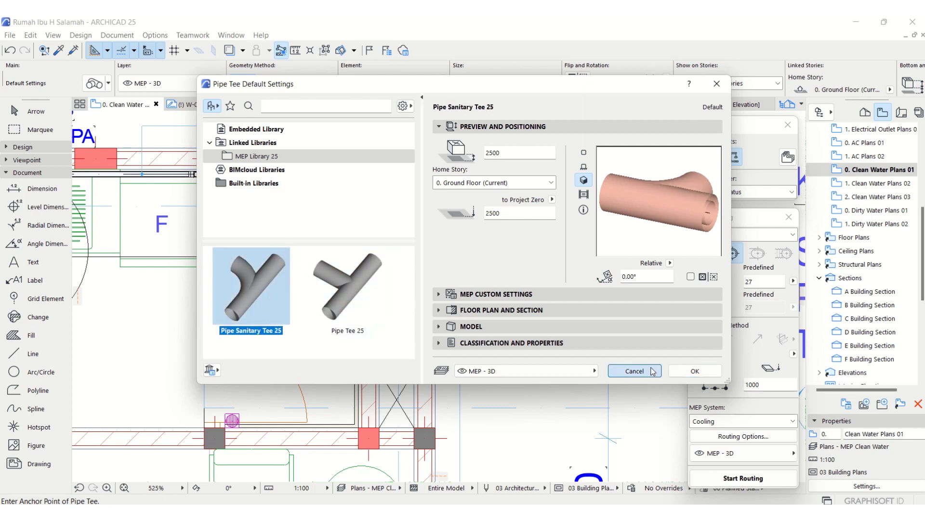
{"action": "left_click", "coordinate": [694, 371]}
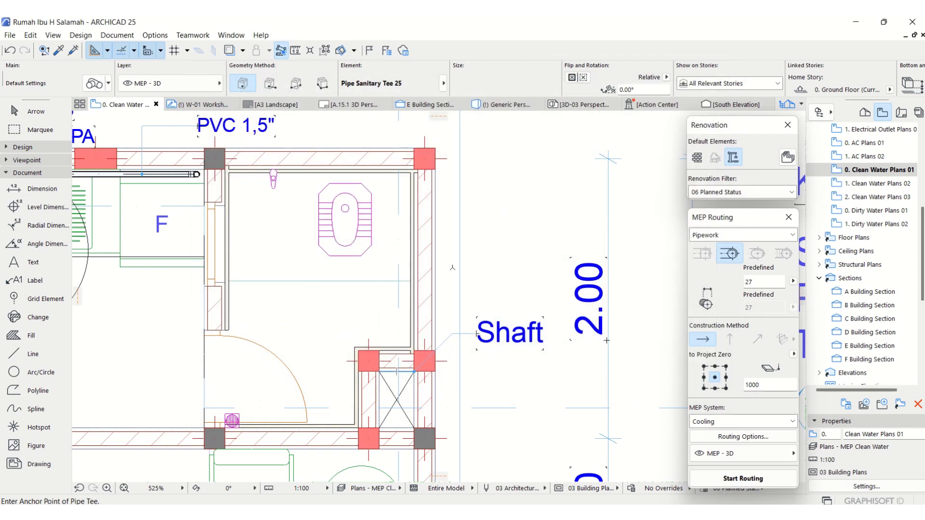
Try to route a pipe about 45 long from the bathroom tap straight into the wall, and undo the routing
{"action": "left_click", "coordinate": [743, 478]}
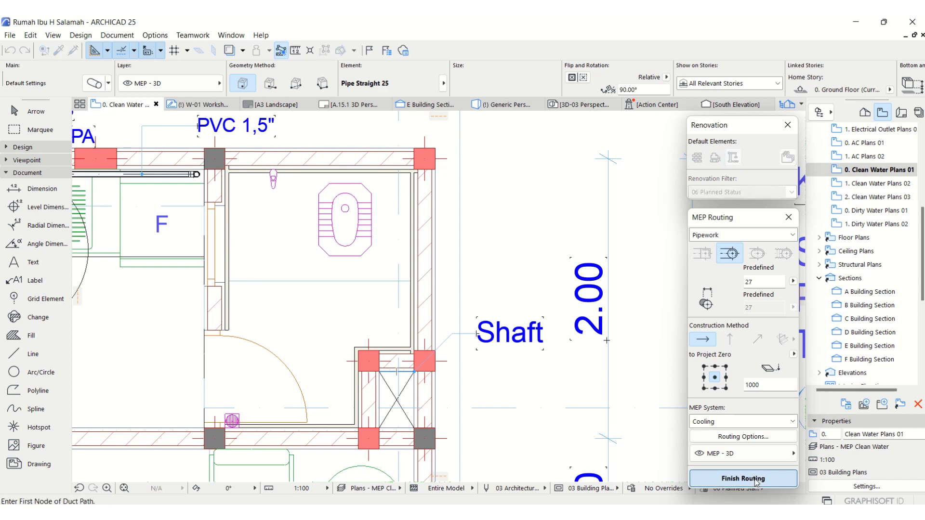
{"action": "scroll", "coordinate": [294, 145], "scroll_direction": "up", "scroll_amount": 5}
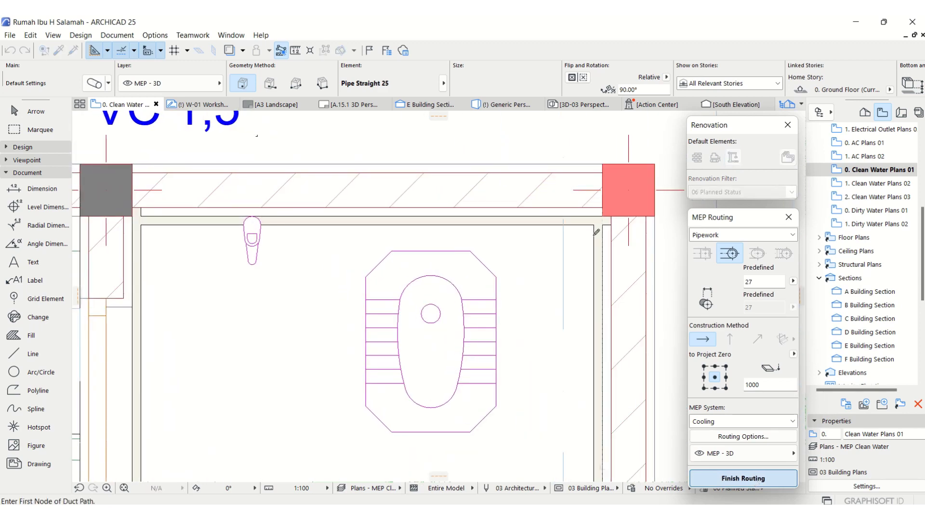
{"action": "scroll", "coordinate": [253, 200], "scroll_direction": "up", "scroll_amount": 2}
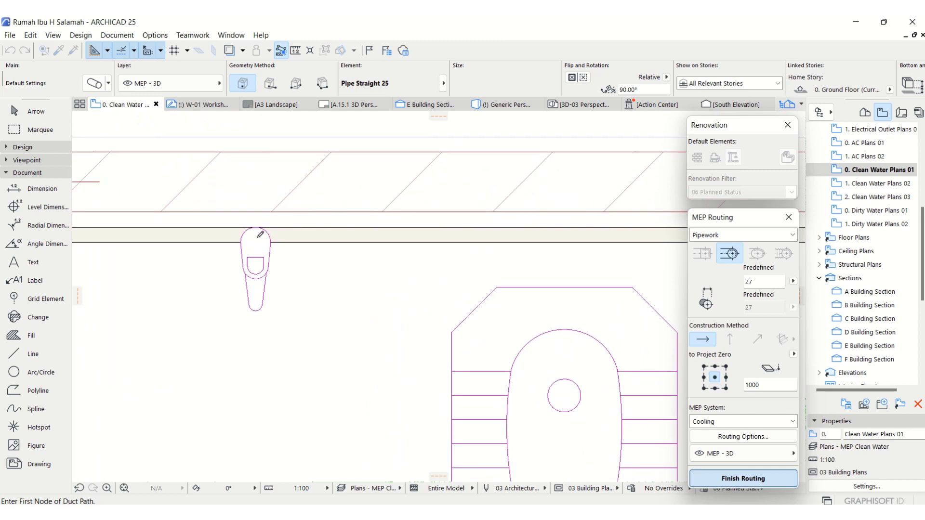
{"action": "left_click", "coordinate": [254, 238]}
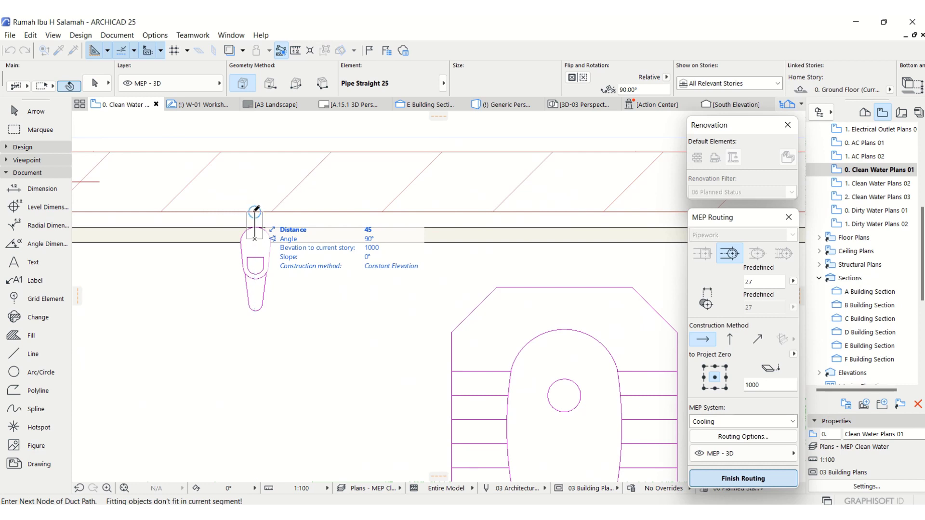
{"action": "left_click", "coordinate": [257, 209]}
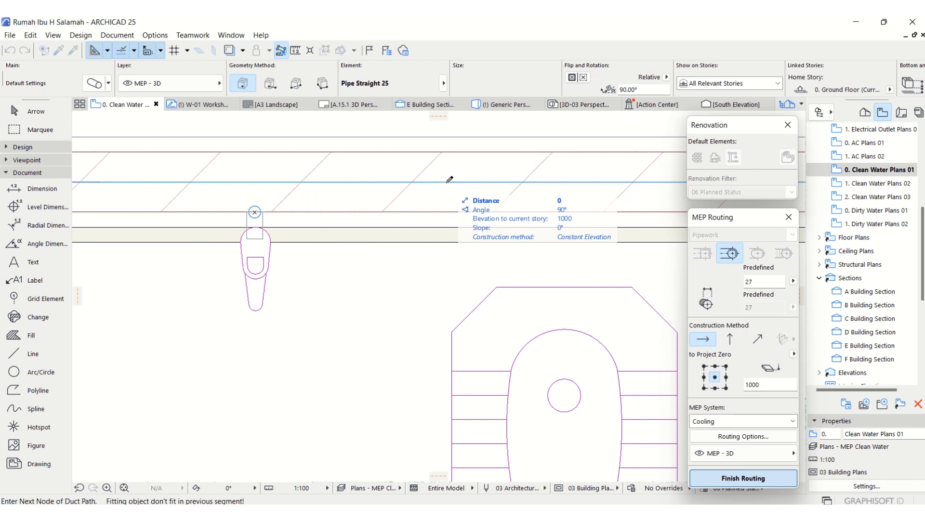
{"action": "key", "text": "Escape"}
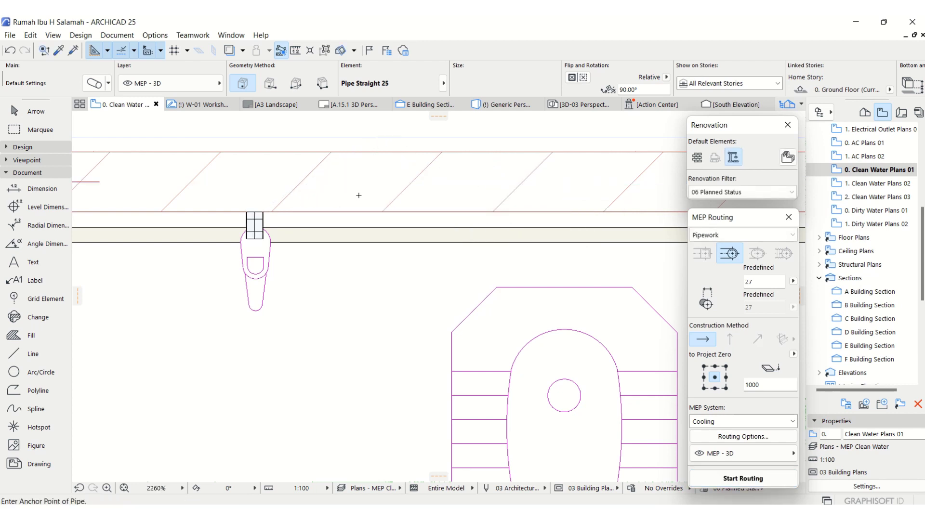
{"action": "key", "text": "ctrl+z"}
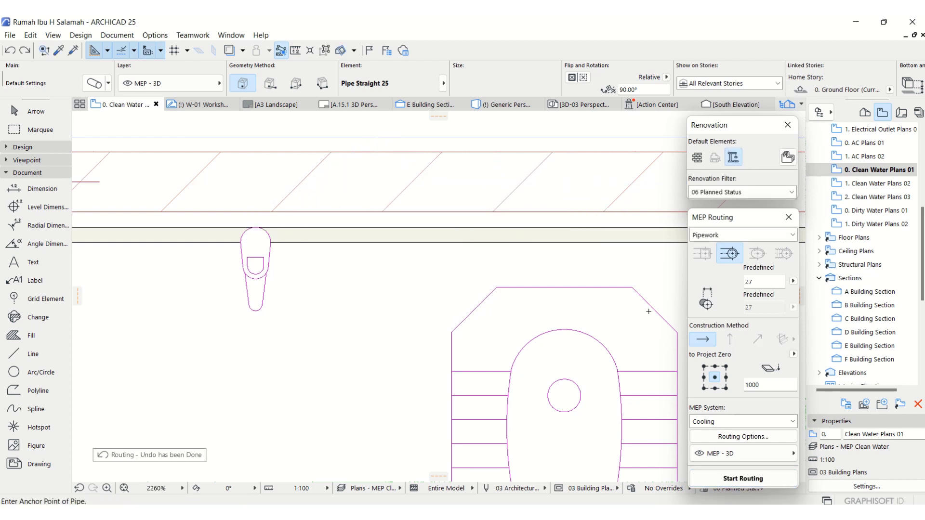
Route a 27 diameter pipe at elevation 1000 from the bathroom tap into the wall and about 1062 along it to the corner column
{"action": "left_click", "coordinate": [750, 479]}
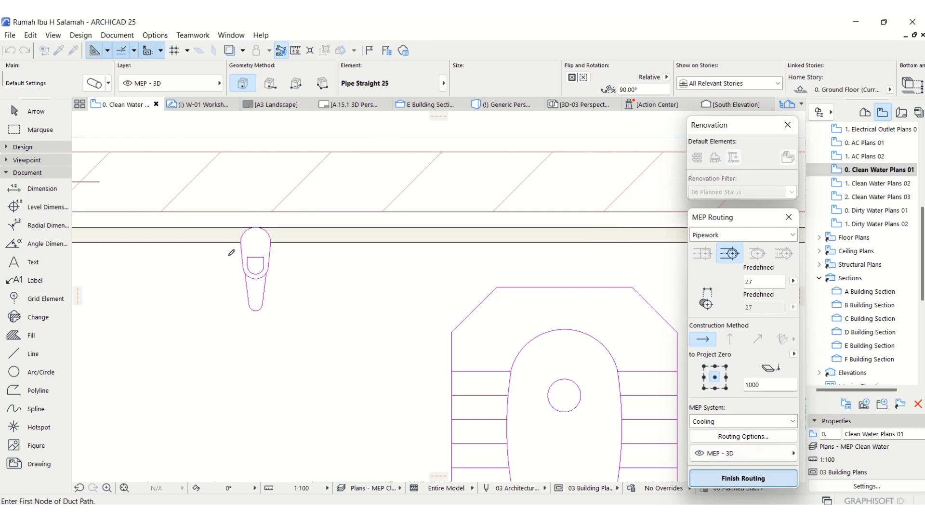
{"action": "scroll", "coordinate": [231, 251], "scroll_direction": "down", "scroll_amount": 3}
{"action": "scroll", "coordinate": [232, 252], "scroll_direction": "up", "scroll_amount": 1}
{"action": "scroll", "coordinate": [268, 224], "scroll_direction": "up", "scroll_amount": 1}
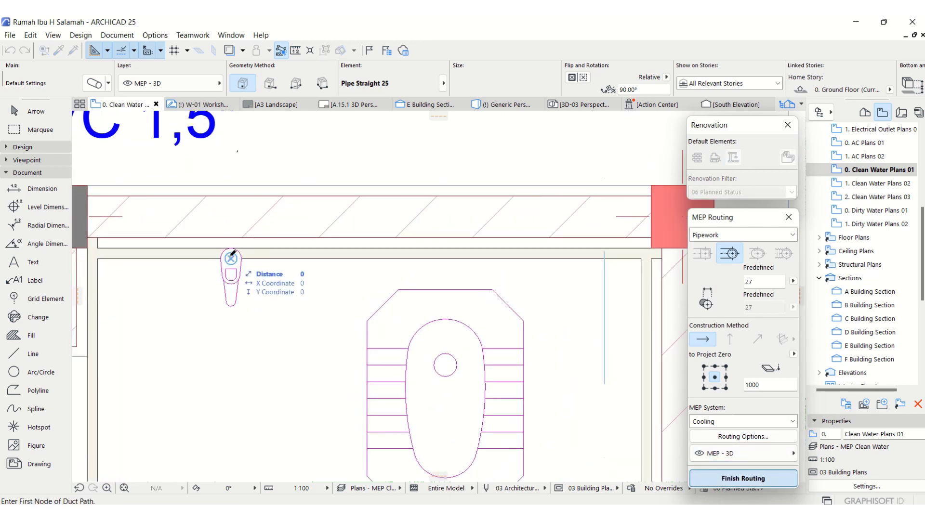
{"action": "left_click", "coordinate": [231, 258]}
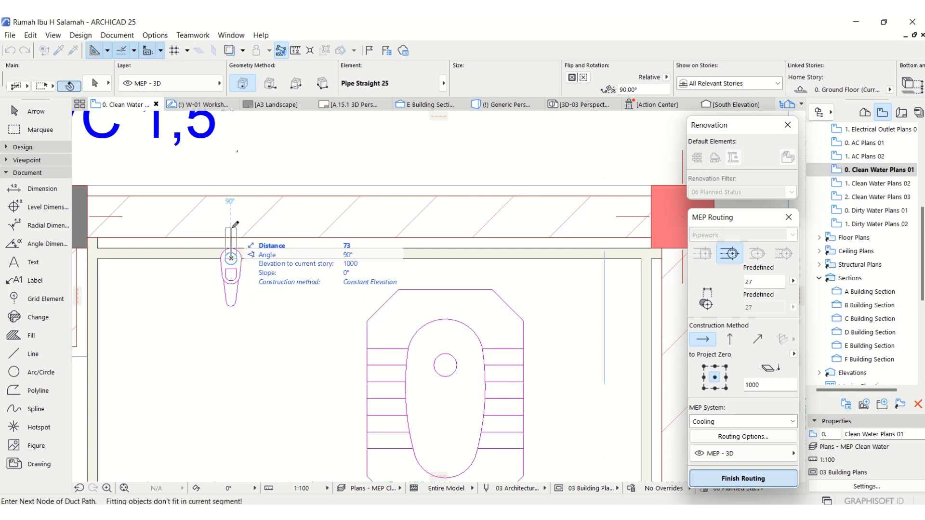
{"action": "scroll", "coordinate": [403, 235], "scroll_direction": "down", "scroll_amount": 5}
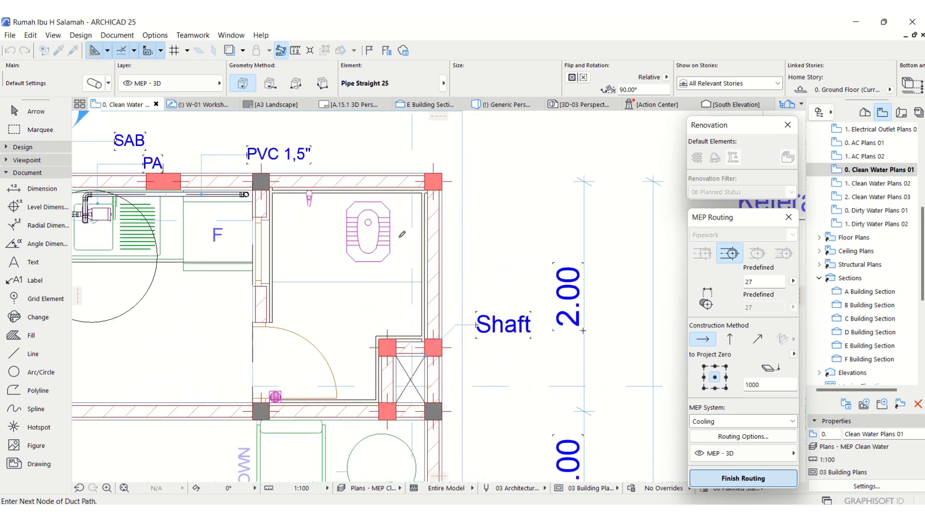
{"action": "scroll", "coordinate": [402, 235], "scroll_direction": "up", "scroll_amount": 3}
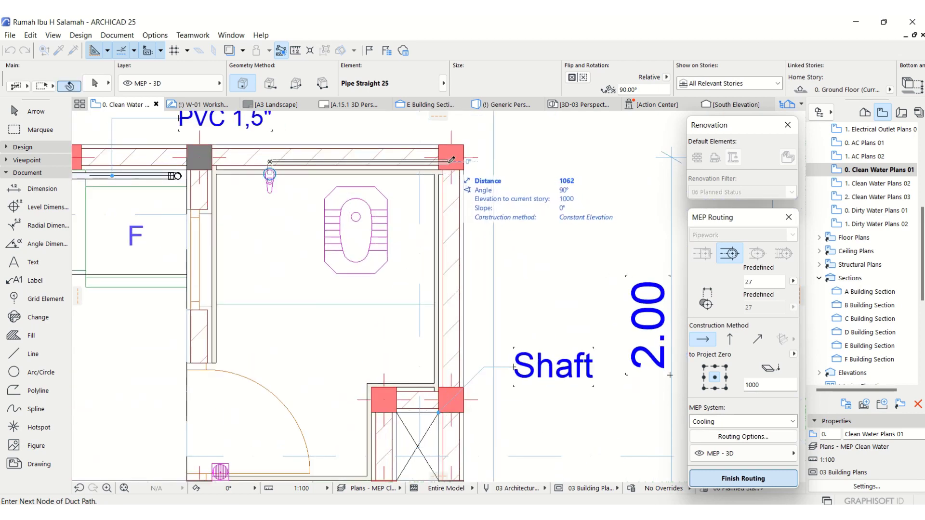
{"action": "left_click", "coordinate": [451, 160]}
Continue the pipe about 1555 down the exterior side wall past the shaft's corner column and about 114 sideways into the shaft
{"action": "middle_click_drag", "start_coordinate": [452, 395], "coordinate": [453, 312]}
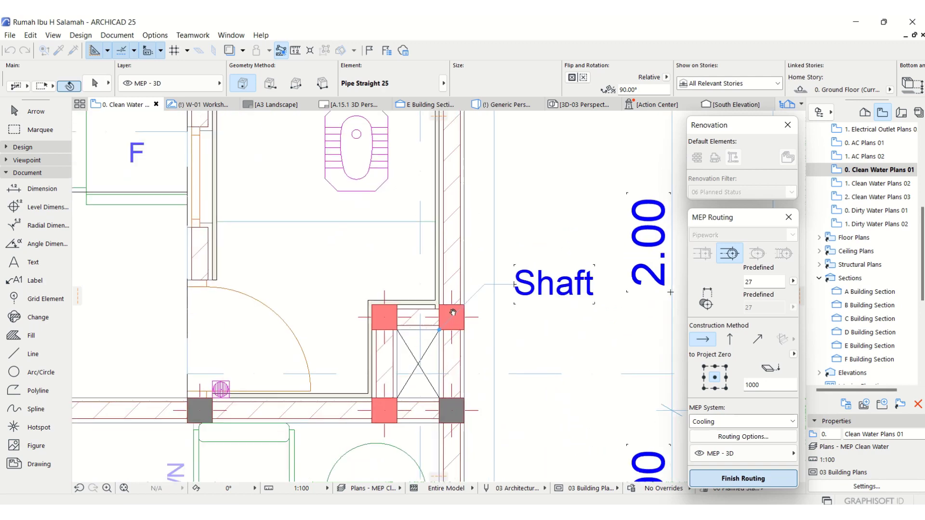
{"action": "scroll", "coordinate": [453, 312], "scroll_direction": "up", "scroll_amount": 4}
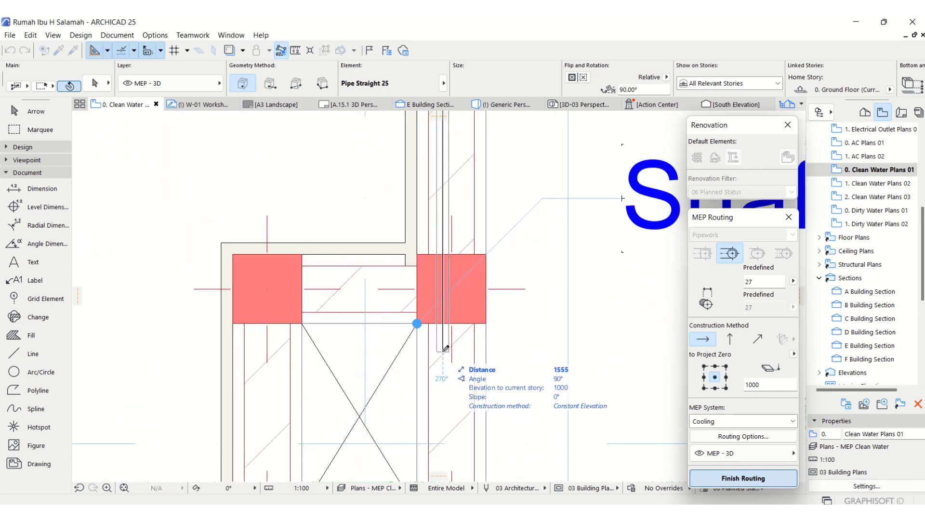
{"action": "left_click", "coordinate": [443, 350]}
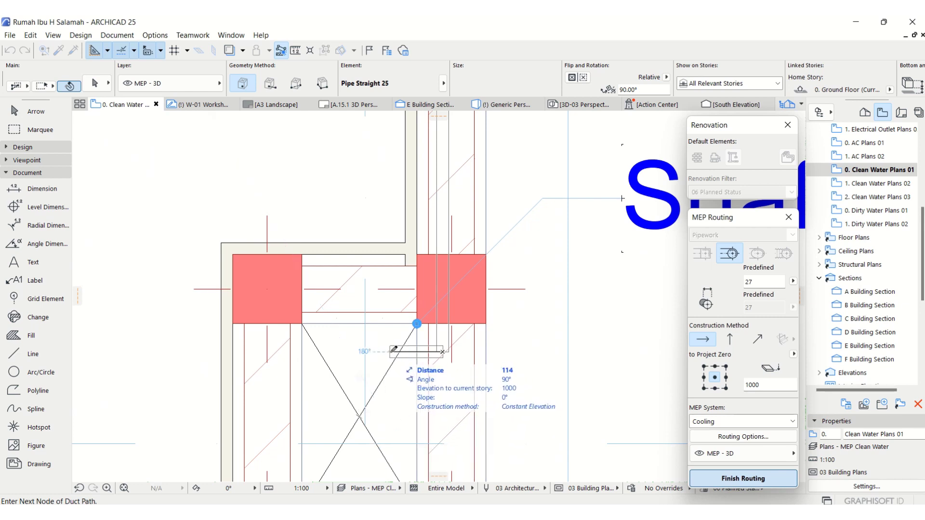
{"action": "left_click", "coordinate": [393, 348]}
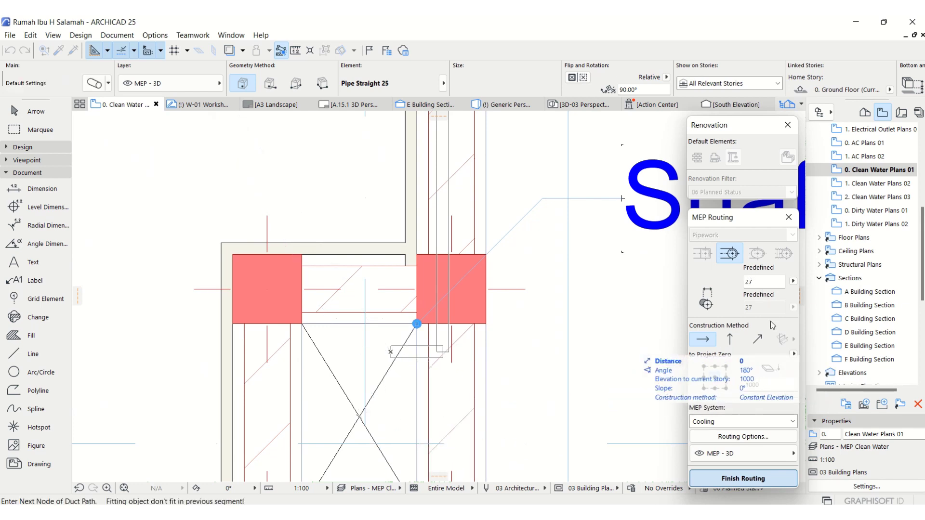
{"action": "left_click", "coordinate": [730, 342]}
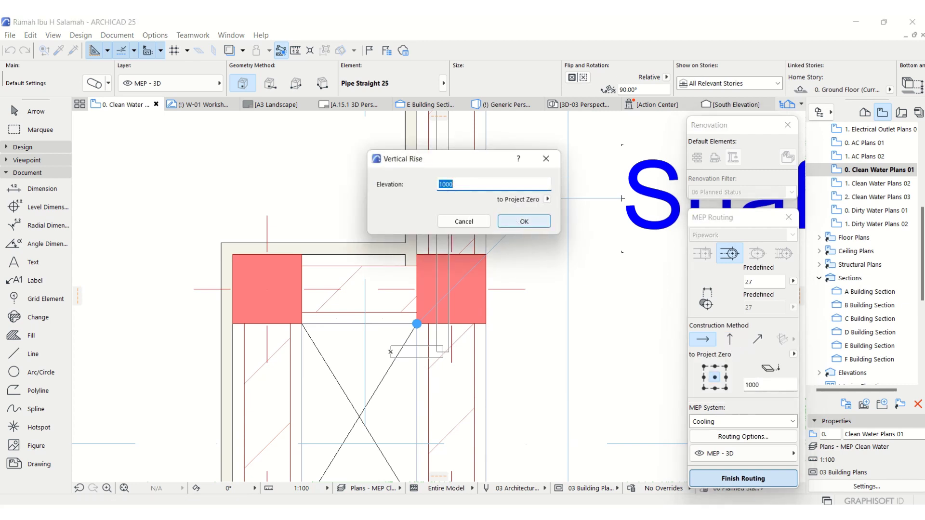
{"action": "type", "text": "7500"}
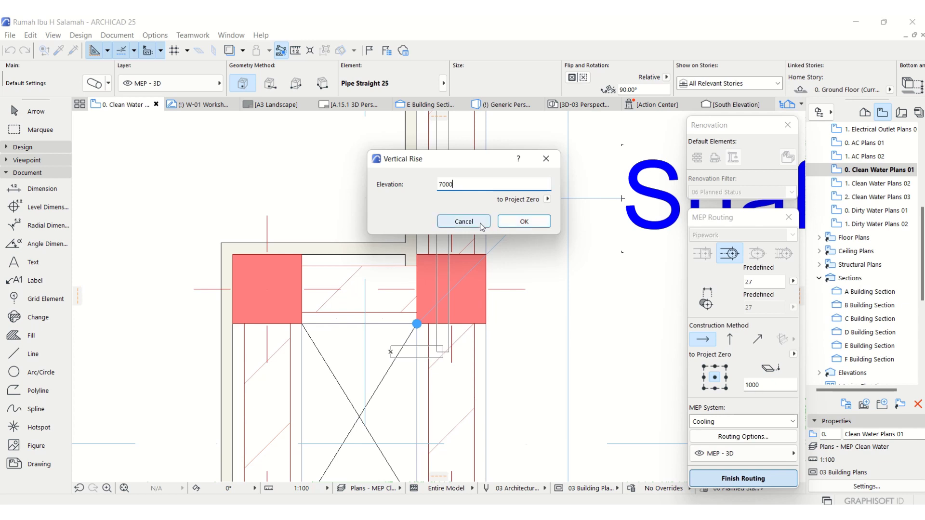
{"action": "left_click", "coordinate": [480, 222]}
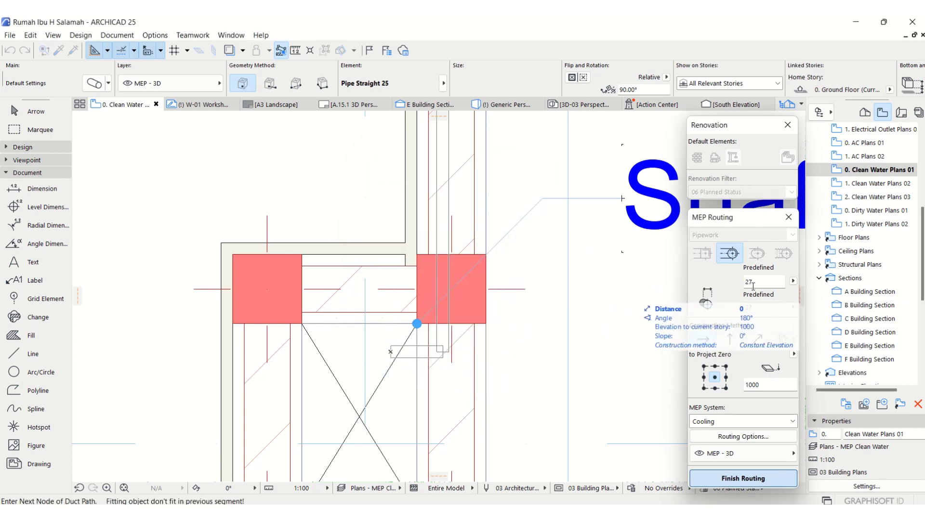
Set the routing diameter to 37.5 and try a vertical rise from the pipe's end in the shaft
{"action": "left_click_drag", "start_coordinate": [753, 283], "coordinate": [732, 286]}
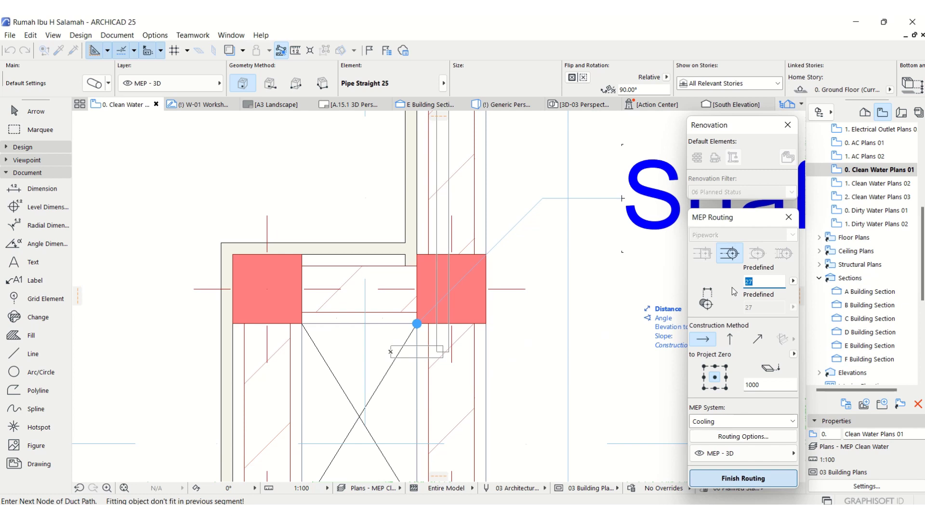
{"action": "type", "text": "37.5"}
{"action": "left_click", "coordinate": [726, 342]}
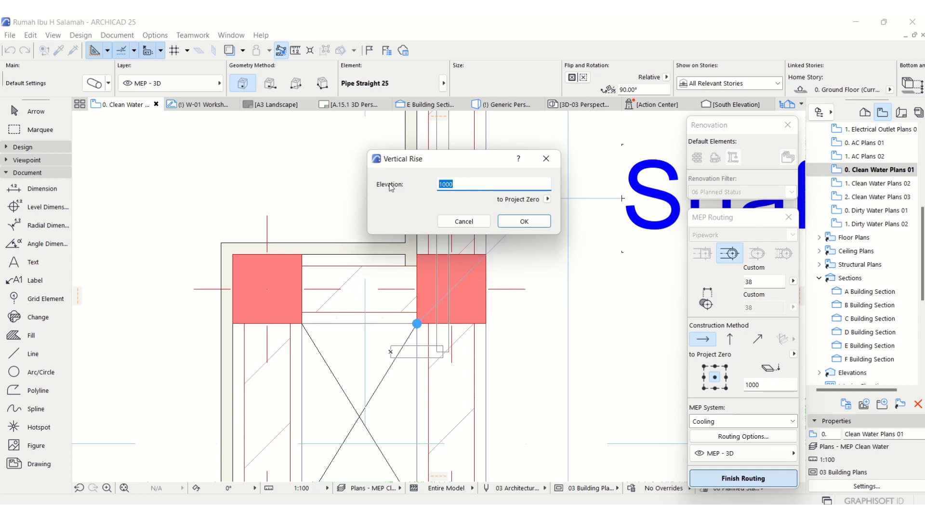
{"action": "type", "text": "37.5"}
{"action": "left_click", "coordinate": [533, 228]}
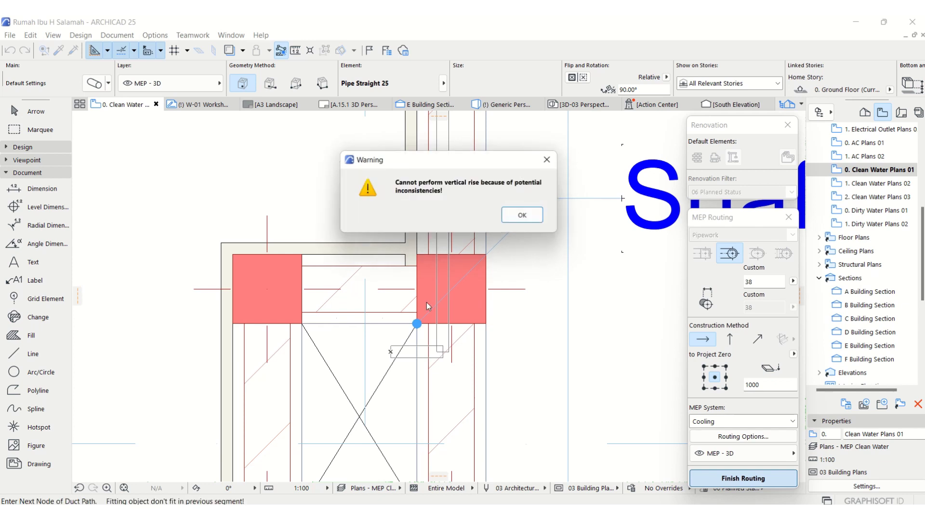
{"action": "left_click", "coordinate": [532, 219]}
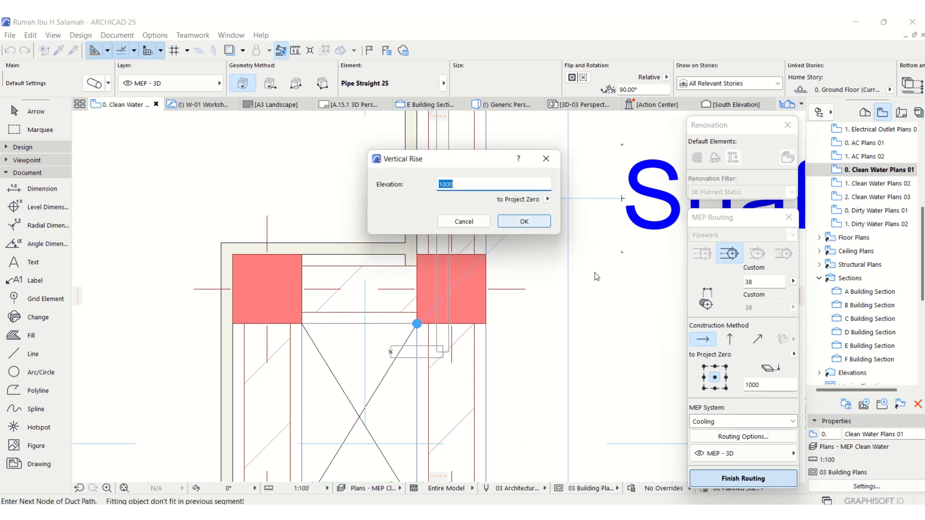
{"action": "left_click", "coordinate": [468, 220]}
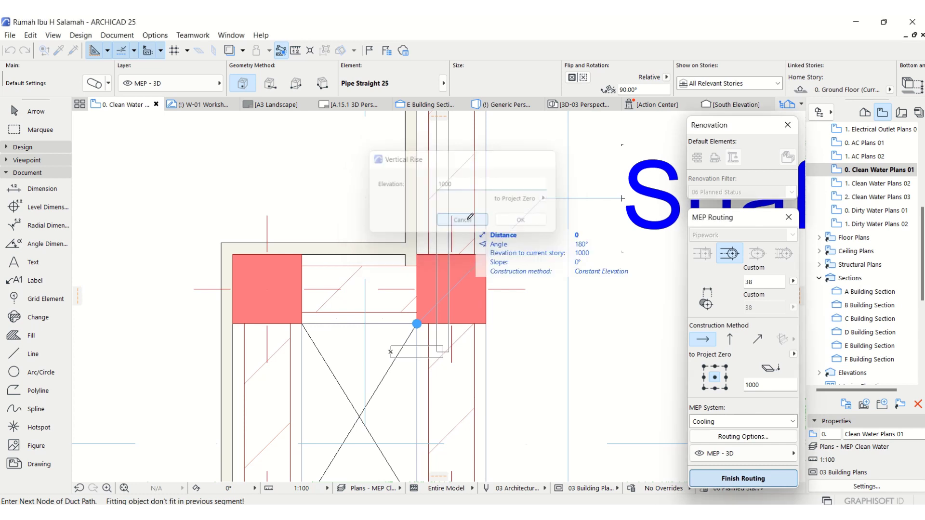
Retry the vertical rise to elevation 7000 from the pipe's end in the shaft, and cancel it
{"action": "left_click", "coordinate": [731, 341]}
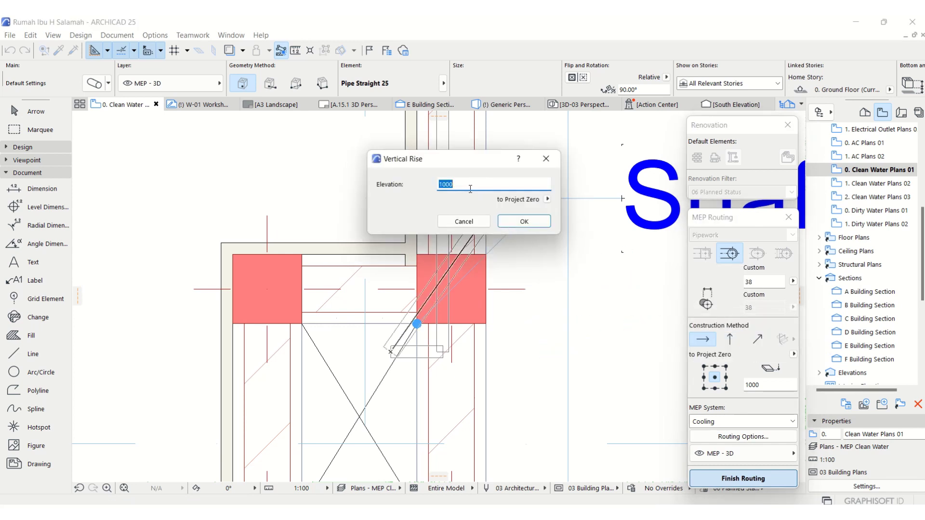
{"action": "type", "text": "7"}
{"action": "type", "text": "500"}
{"action": "type", "text": "00"}
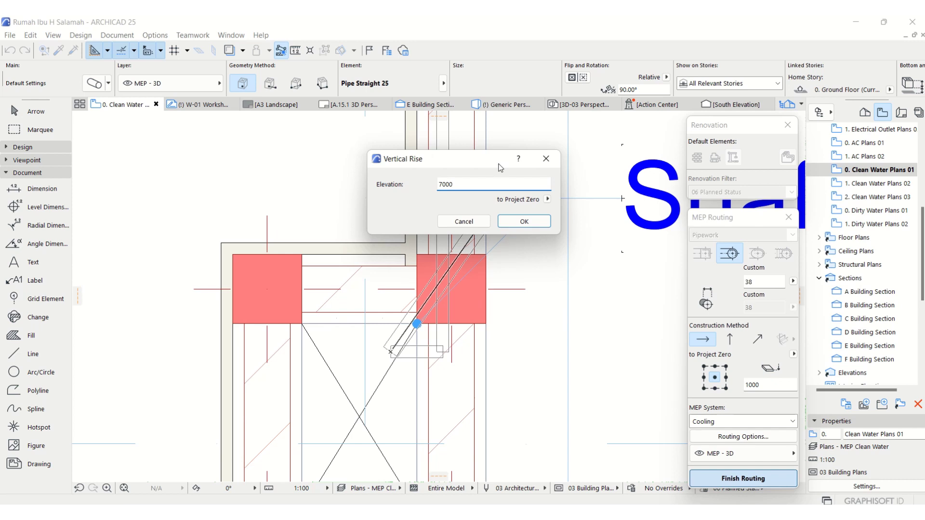
{"action": "left_click", "coordinate": [523, 222]}
{"action": "left_click", "coordinate": [520, 216]}
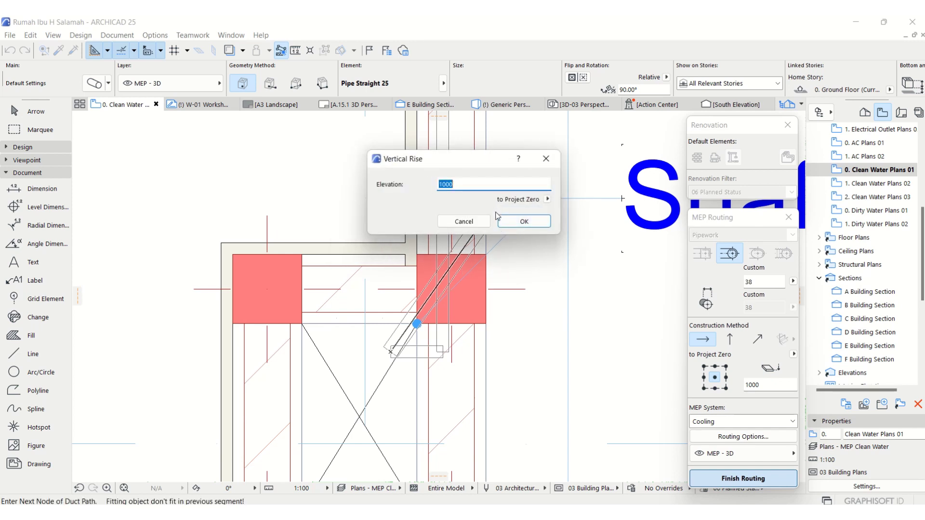
{"action": "left_click", "coordinate": [486, 222]}
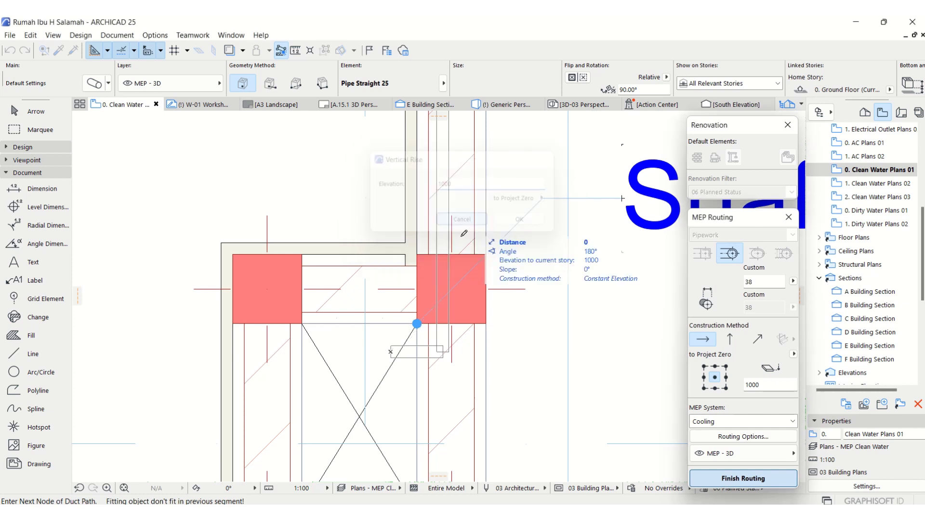
{"action": "left_click", "coordinate": [735, 344]}
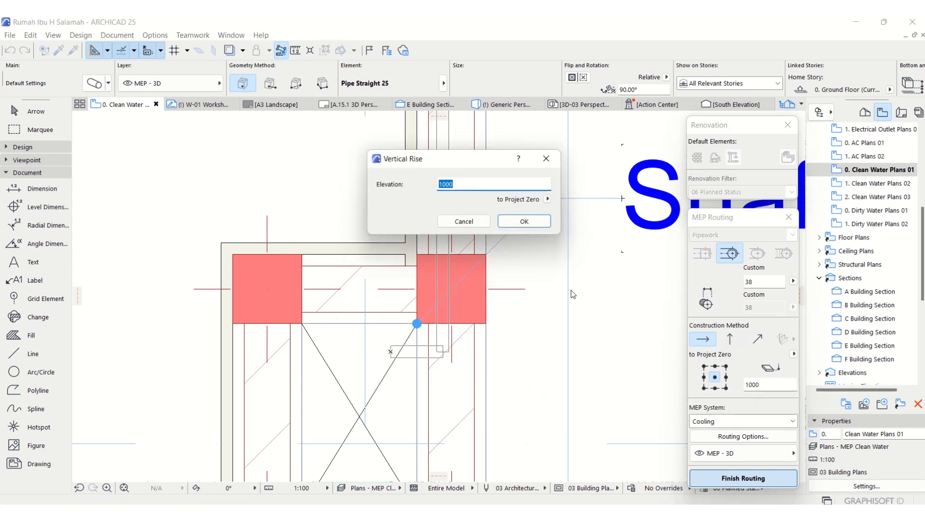
{"action": "type", "text": "70"}
{"action": "key", "text": "Return"}
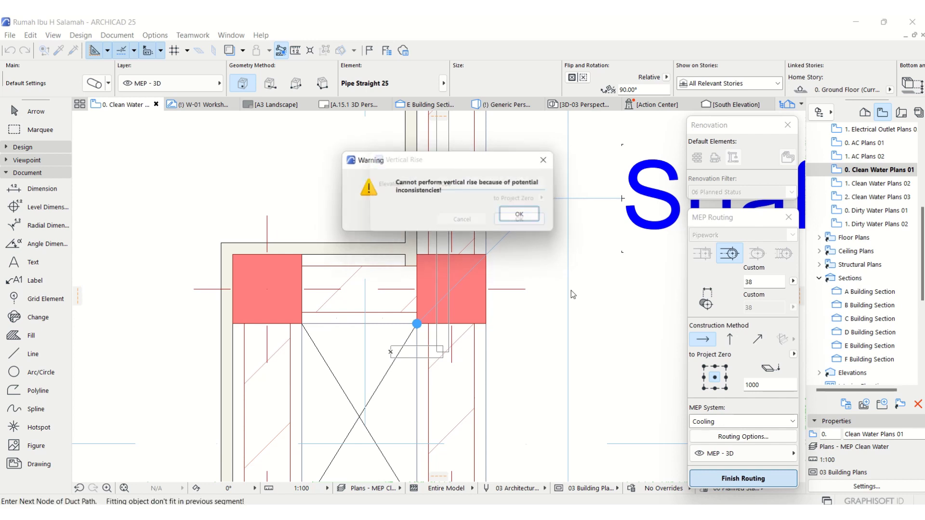
{"action": "left_click", "coordinate": [522, 215]}
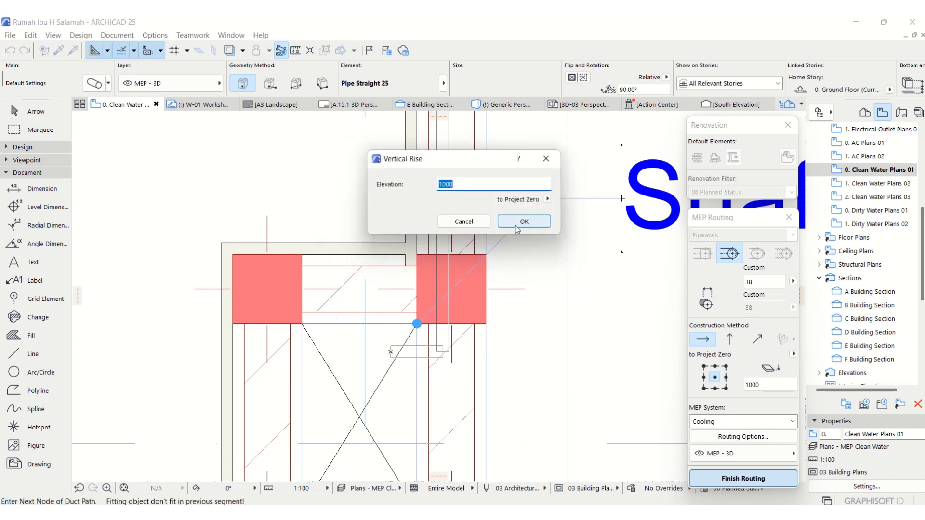
{"action": "left_click", "coordinate": [475, 222]}
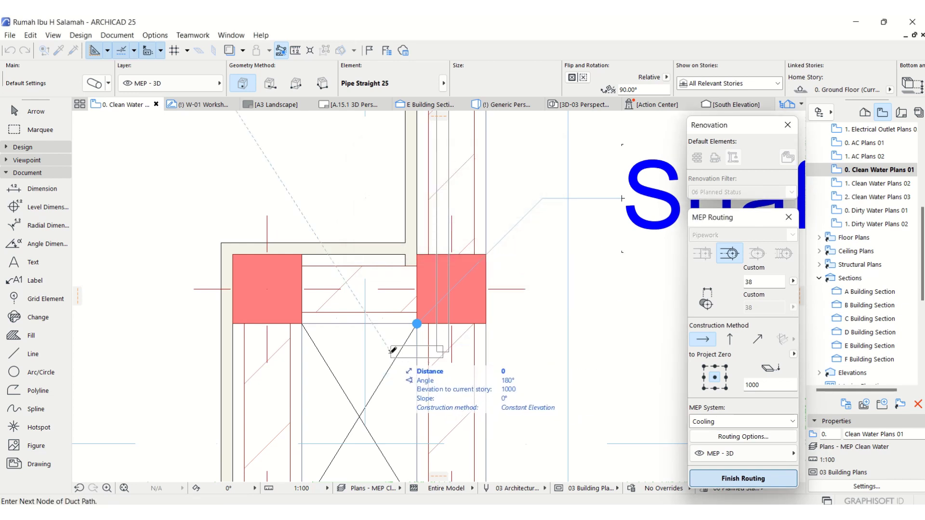
Finish the pipe routing with its end inside the shaft and leave the pipe command
{"action": "left_click", "coordinate": [756, 481]}
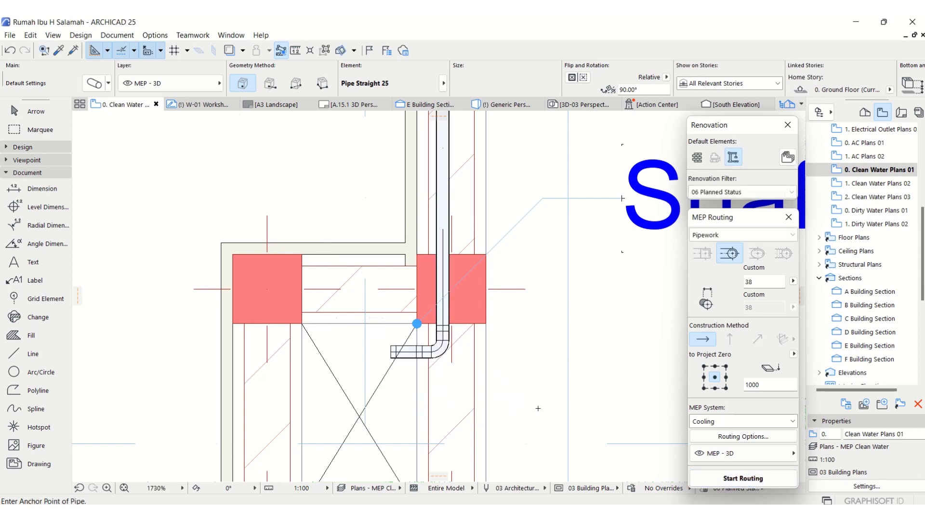
{"action": "scroll", "coordinate": [417, 323], "scroll_direction": "down", "scroll_amount": 6}
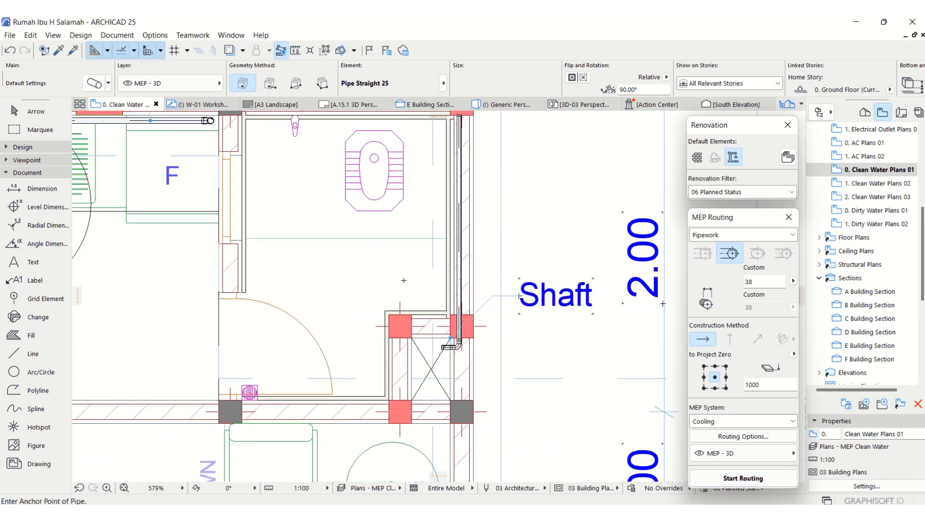
{"action": "scroll", "coordinate": [503, 359], "scroll_direction": "down", "scroll_amount": 2}
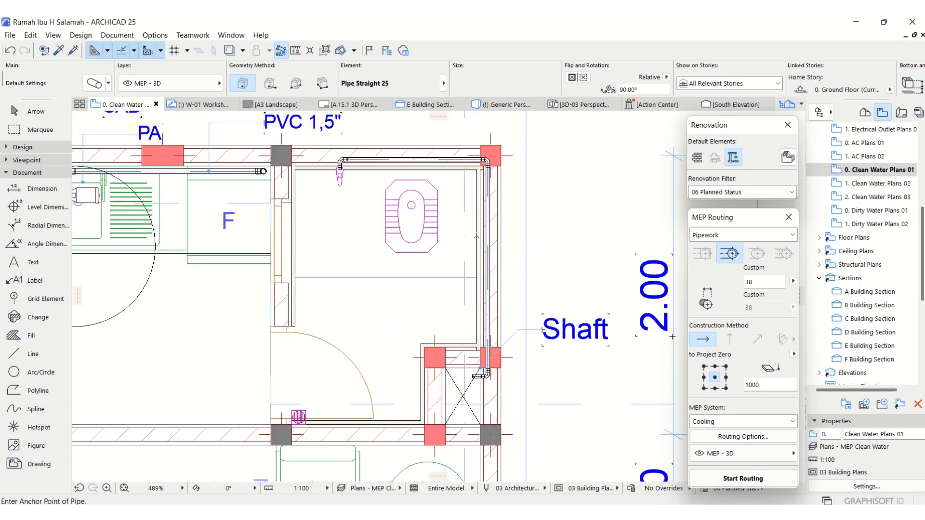
{"action": "key", "text": "Escape"}
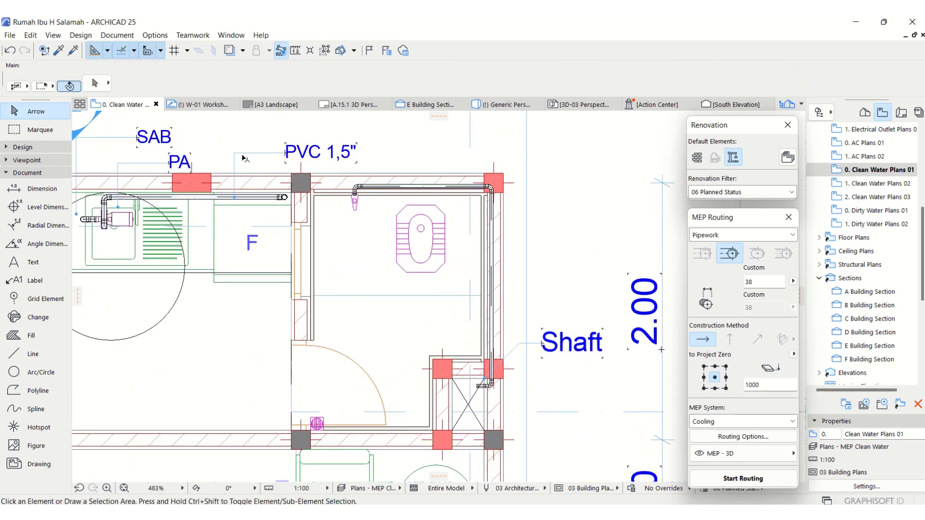
Copy the PVC 1,5" label onto the new pipe in the bathroom's exterior side wall and bend its leader diagonally
{"action": "left_click", "coordinate": [241, 153]}
{"action": "left_click", "coordinate": [234, 197]}
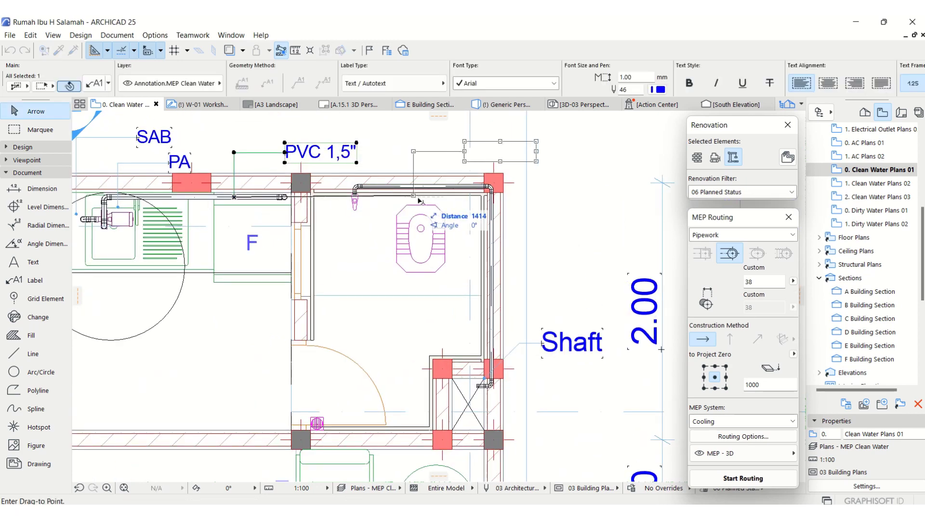
{"action": "left_click", "coordinate": [495, 217]}
{"action": "left_click", "coordinate": [494, 215]}
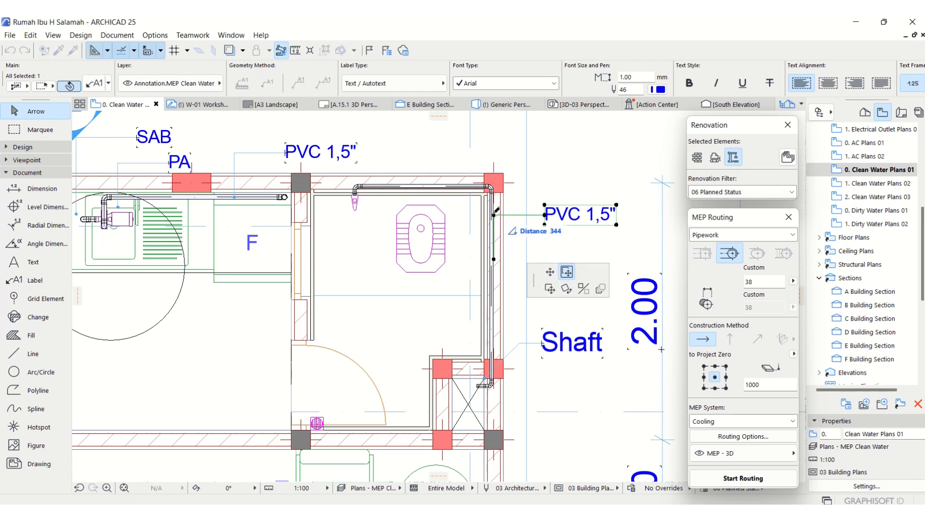
{"action": "left_click", "coordinate": [520, 232]}
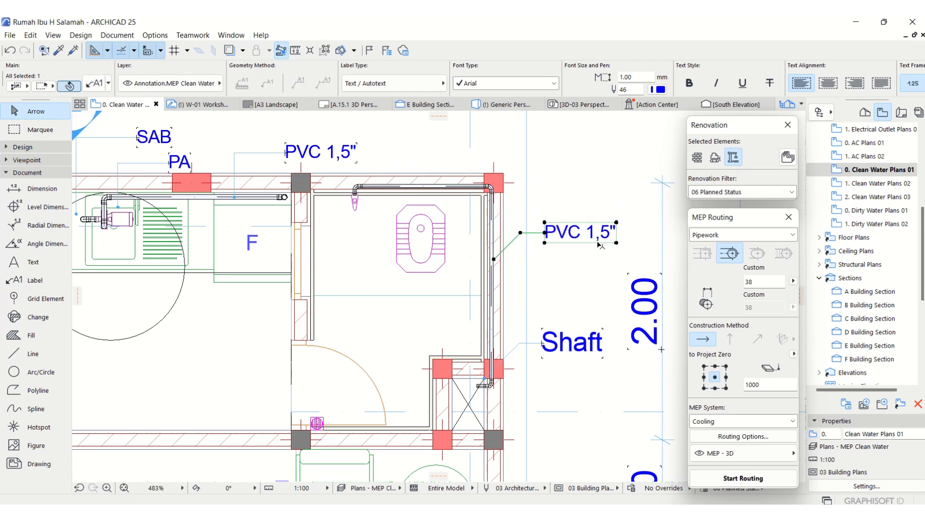
Change the text of the copied label beside the bathroom to PVC 3/4"
{"action": "double_click", "coordinate": [607, 241]}
{"action": "left_click_drag", "start_coordinate": [612, 232], "coordinate": [588, 234]}
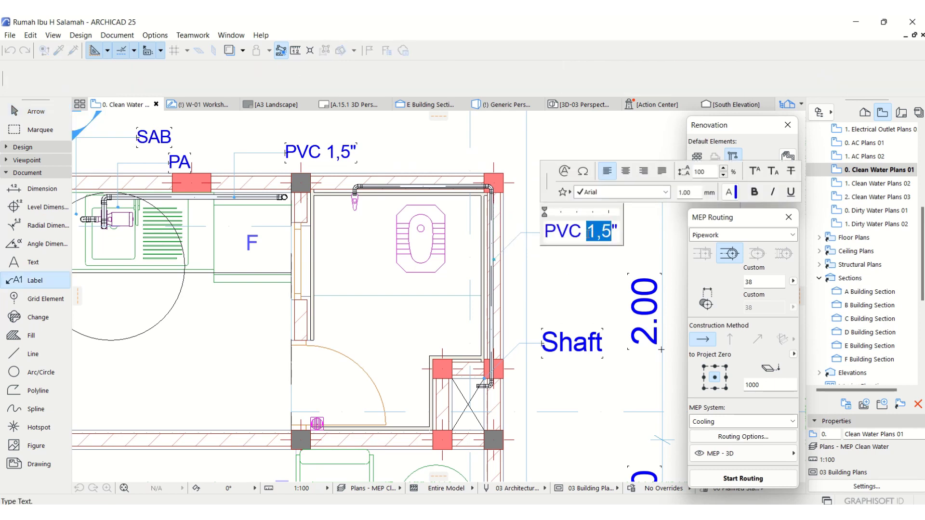
{"action": "type", "text": "3/4"}
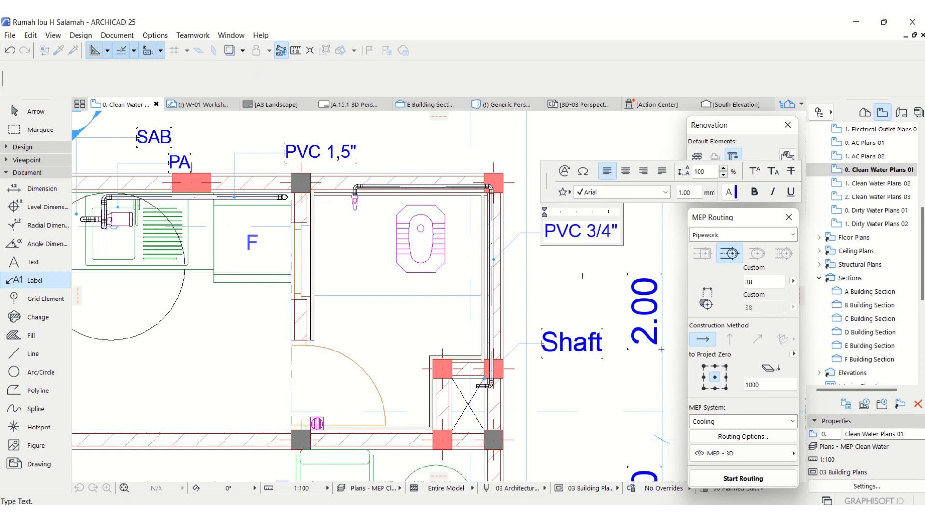
{"action": "left_click", "coordinate": [582, 276]}
Examine the pipe's end in the shaft on the ground floor plan and in the E Building Section
{"action": "scroll", "coordinate": [487, 385], "scroll_direction": "up", "scroll_amount": 10}
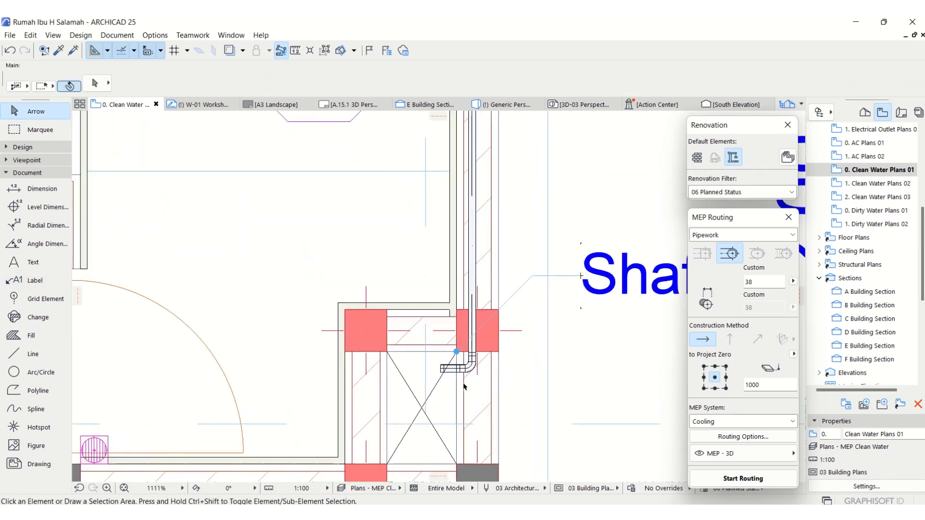
{"action": "scroll", "coordinate": [422, 378], "scroll_direction": "up", "scroll_amount": 1}
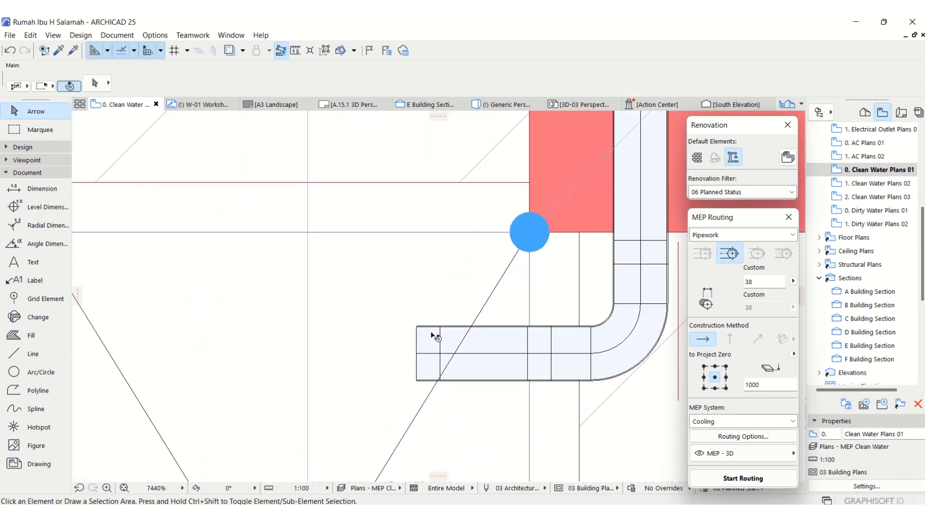
{"action": "scroll", "coordinate": [455, 275], "scroll_direction": "down", "scroll_amount": 10}
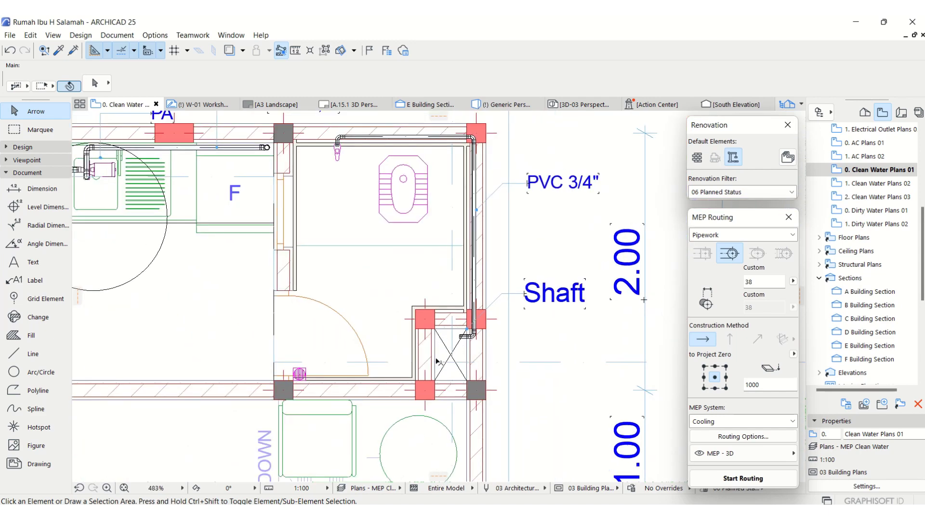
{"action": "scroll", "coordinate": [437, 360], "scroll_direction": "down", "scroll_amount": 2}
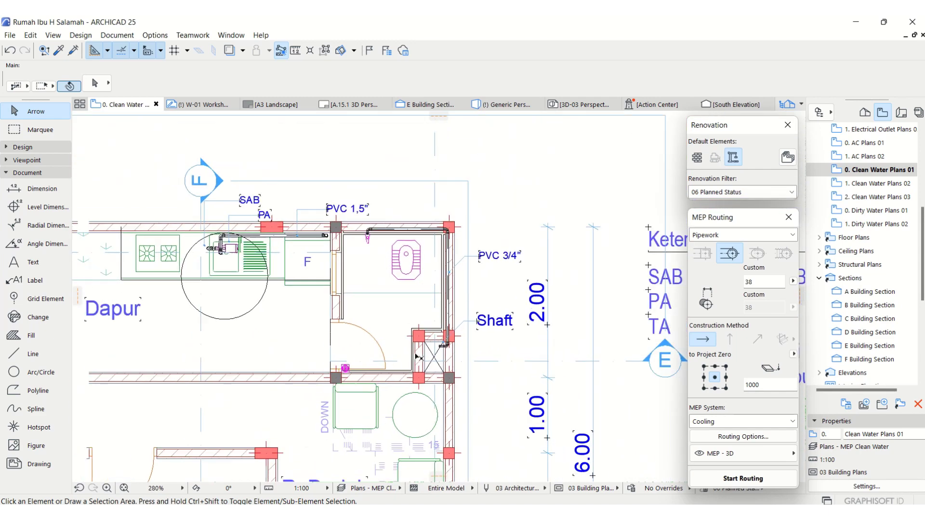
{"action": "double_click", "coordinate": [870, 346]}
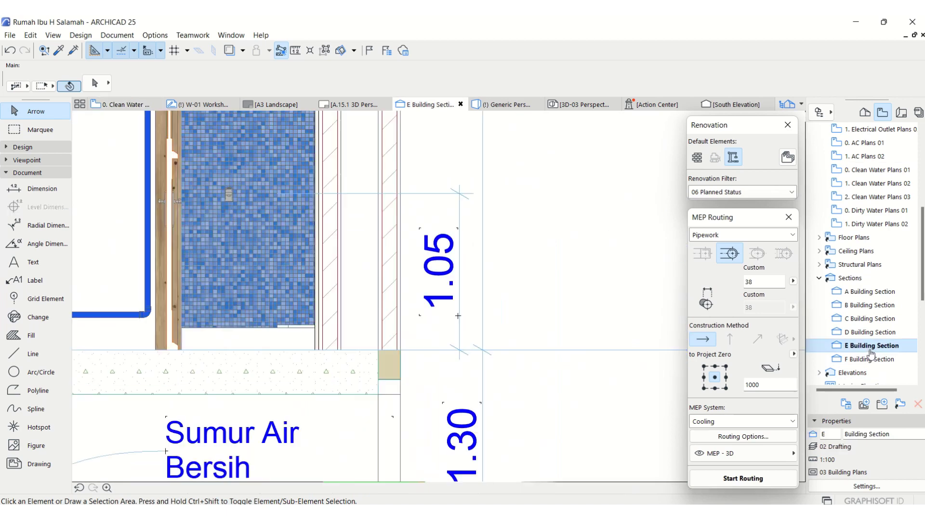
{"action": "scroll", "coordinate": [442, 265], "scroll_direction": "down", "scroll_amount": 5}
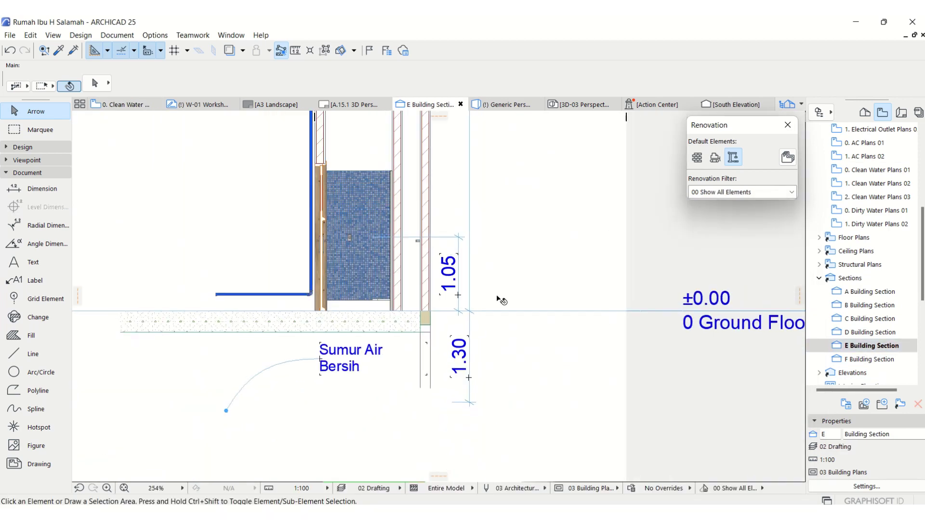
{"action": "scroll", "coordinate": [457, 284], "scroll_direction": "up", "scroll_amount": 2}
{"action": "scroll", "coordinate": [457, 285], "scroll_direction": "up", "scroll_amount": 2}
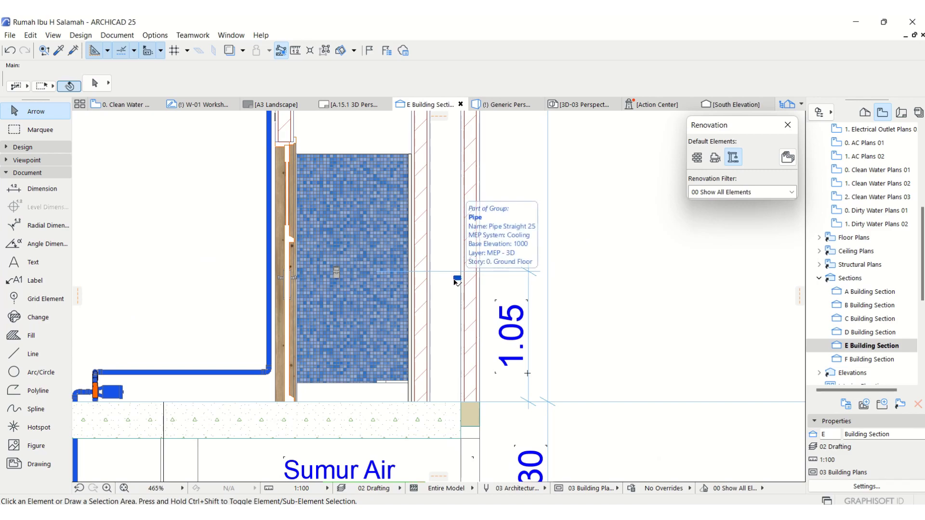
In the 3D perspective, set the insulation surface of the new straight bathroom pipes to Paint - Royal Blue
{"action": "key", "text": "F3"}
{"action": "middle_click_drag", "start_coordinate": [444, 308], "coordinate": [424, 251], "text": "shift"}
{"action": "scroll", "coordinate": [425, 251], "scroll_direction": "down", "scroll_amount": 3}
{"action": "scroll", "coordinate": [427, 332], "scroll_direction": "up", "scroll_amount": 6}
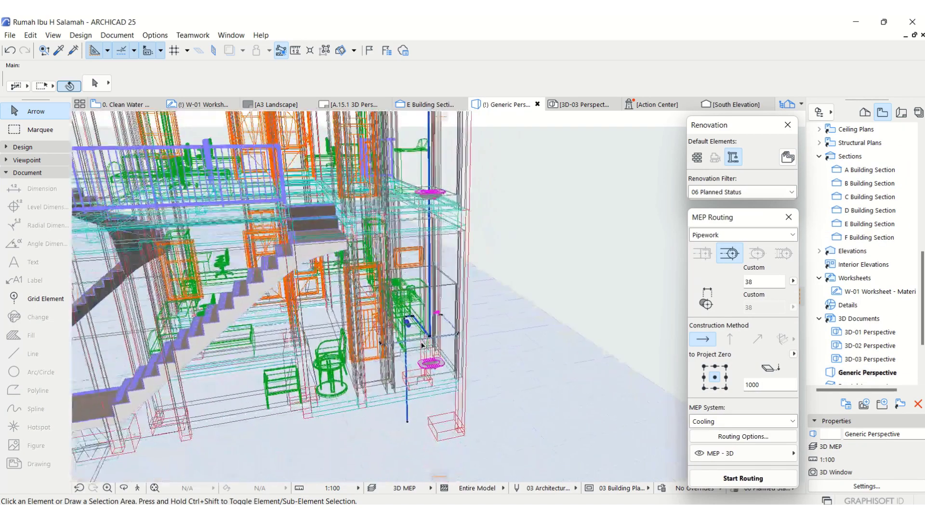
{"action": "middle_click_drag", "start_coordinate": [447, 348], "coordinate": [580, 305], "text": "shift"}
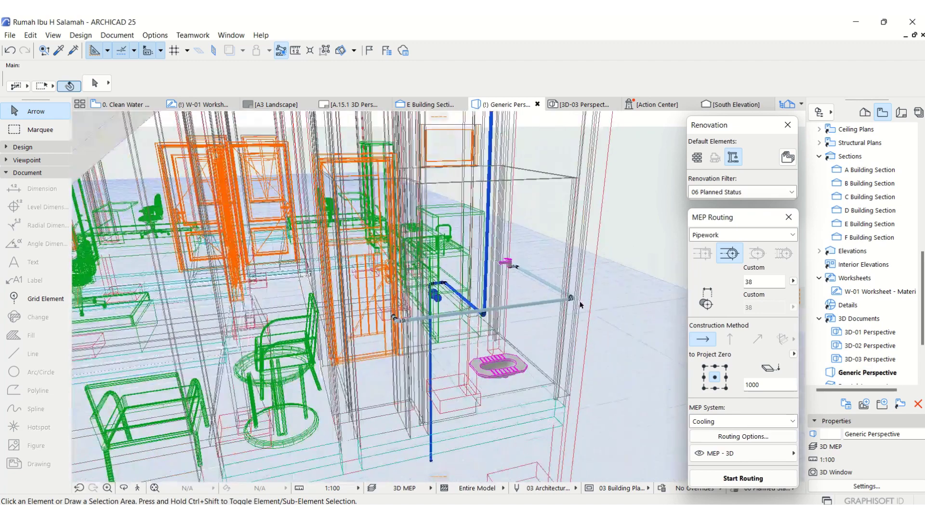
{"action": "left_click", "coordinate": [542, 309]}
{"action": "left_click", "coordinate": [96, 83]}
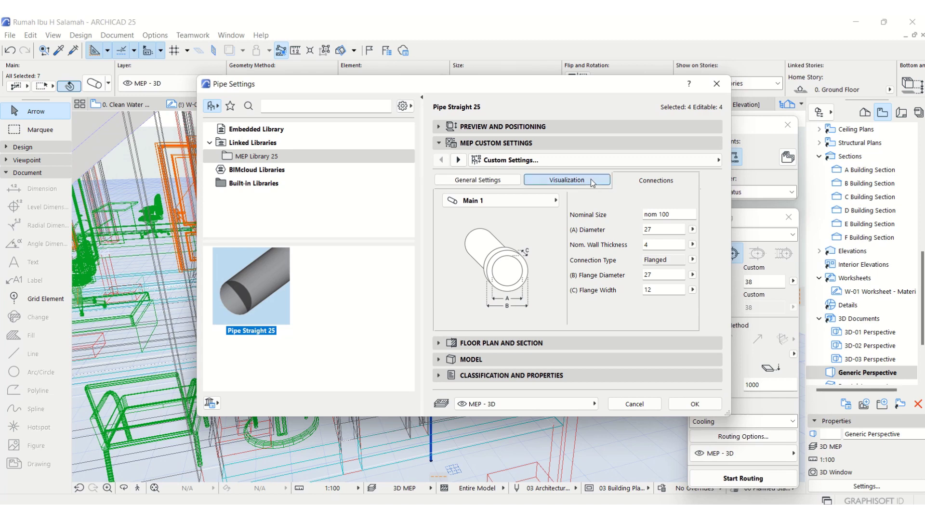
{"action": "left_click", "coordinate": [575, 180]}
{"action": "left_click", "coordinate": [616, 298]}
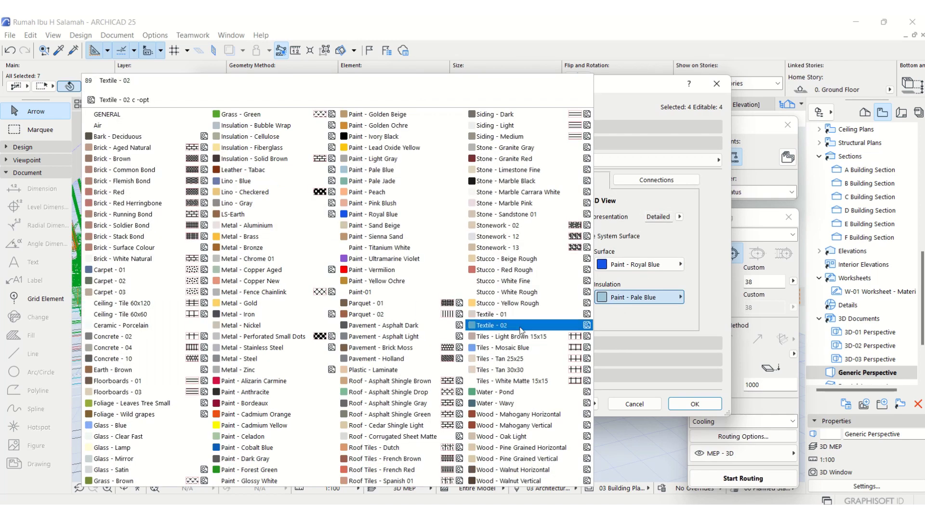
{"action": "left_click", "coordinate": [384, 214]}
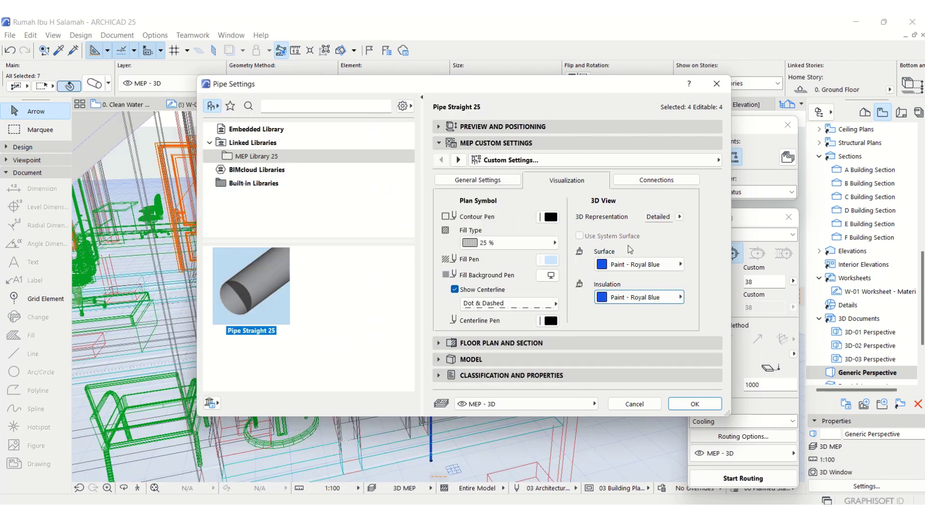
{"action": "left_click", "coordinate": [695, 403]}
{"action": "scroll", "coordinate": [544, 297], "scroll_direction": "up", "scroll_amount": 5}
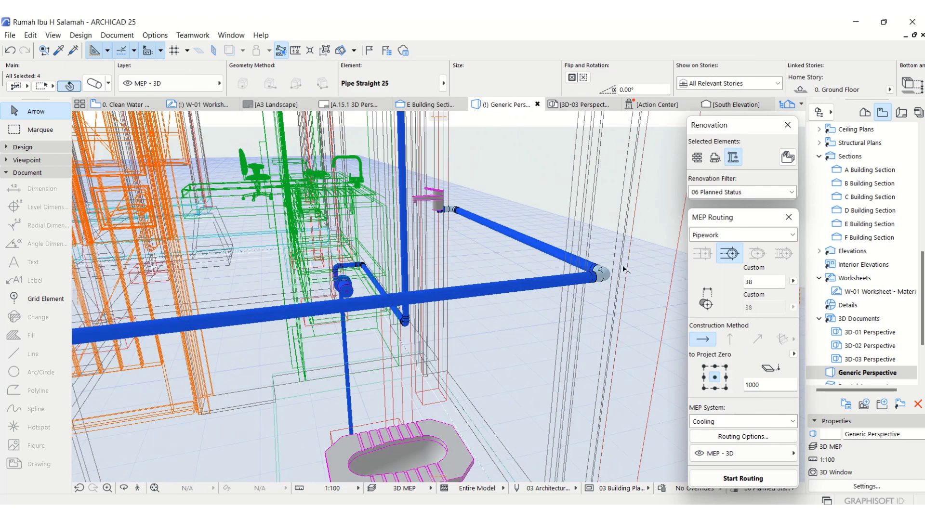
Set the insulation surface of the three selected bathroom pipe bends to Paint - Royal Blue, and deselect them
{"action": "left_click", "coordinate": [108, 87]}
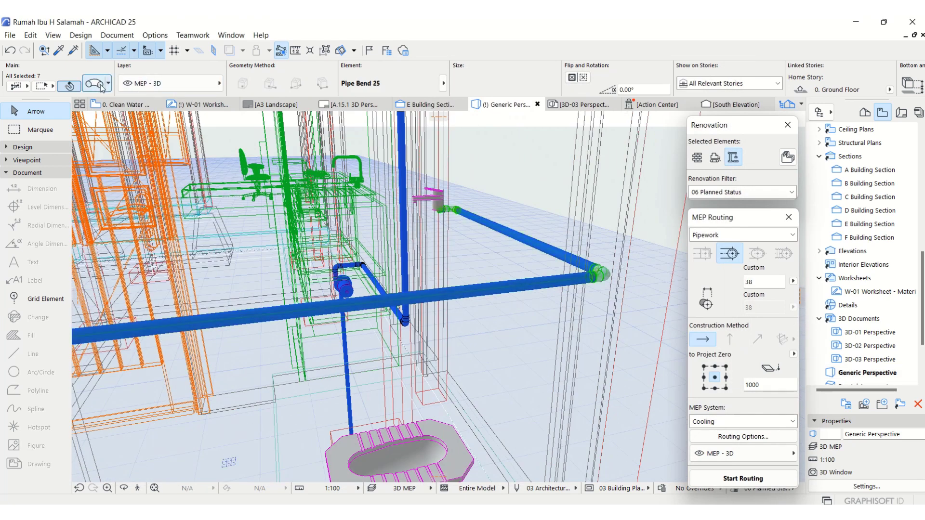
{"action": "left_click", "coordinate": [474, 225]}
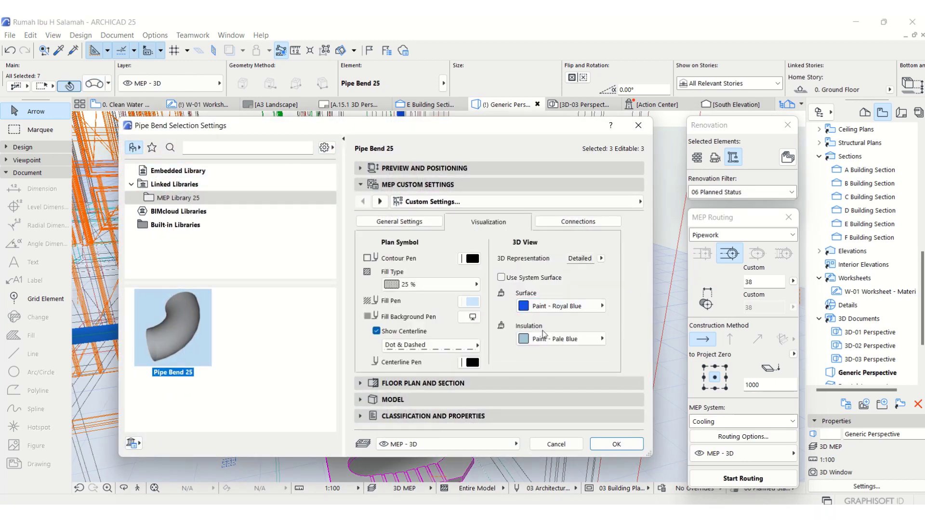
{"action": "left_click", "coordinate": [545, 340]}
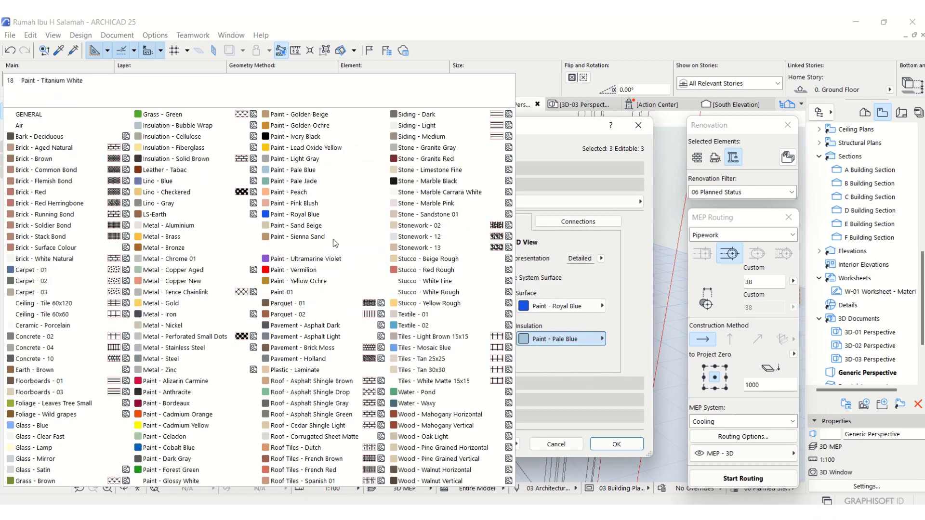
{"action": "left_click", "coordinate": [289, 214]}
{"action": "left_click", "coordinate": [618, 449]}
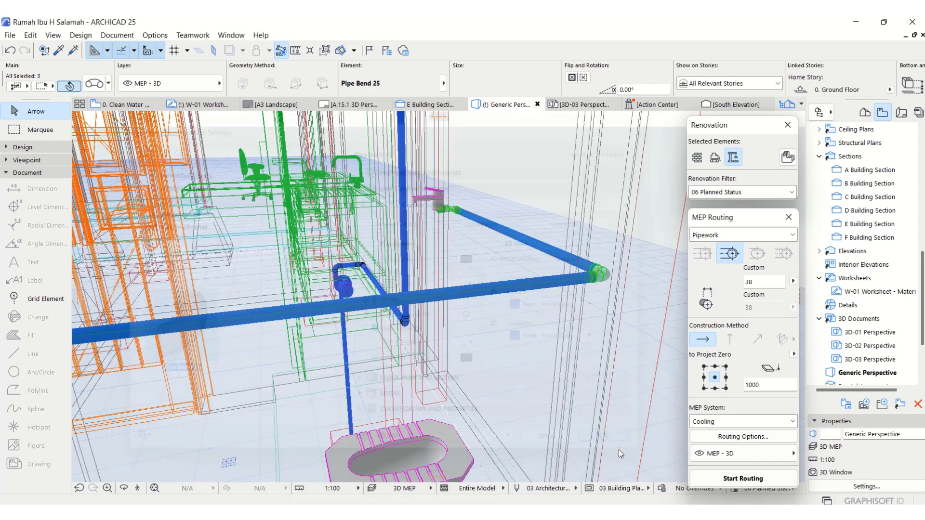
{"action": "scroll", "coordinate": [383, 221], "scroll_direction": "down", "scroll_amount": 4}
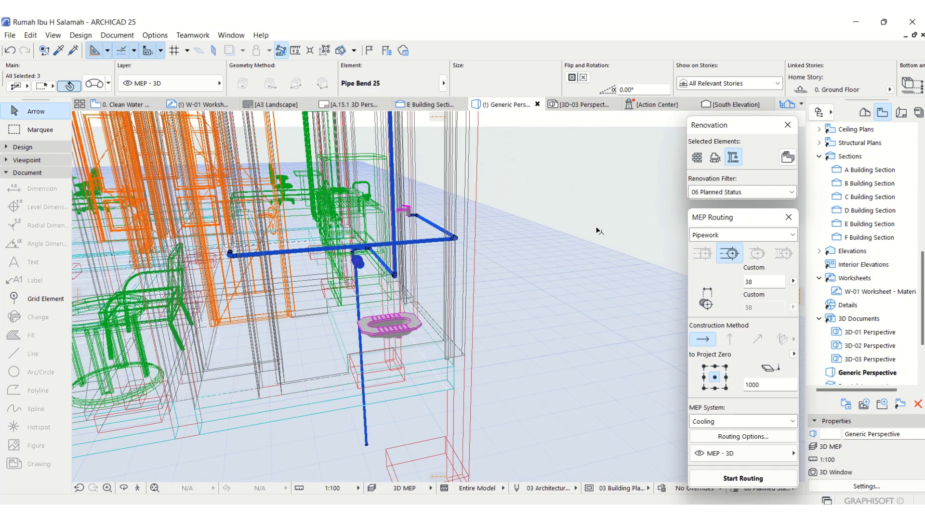
{"action": "left_click", "coordinate": [599, 231]}
Explore the 3D model around the bathroom, kitchen and rooftop tank to examine the blue clean water pipe runs
{"action": "middle_click_drag", "start_coordinate": [319, 295], "coordinate": [460, 339]}
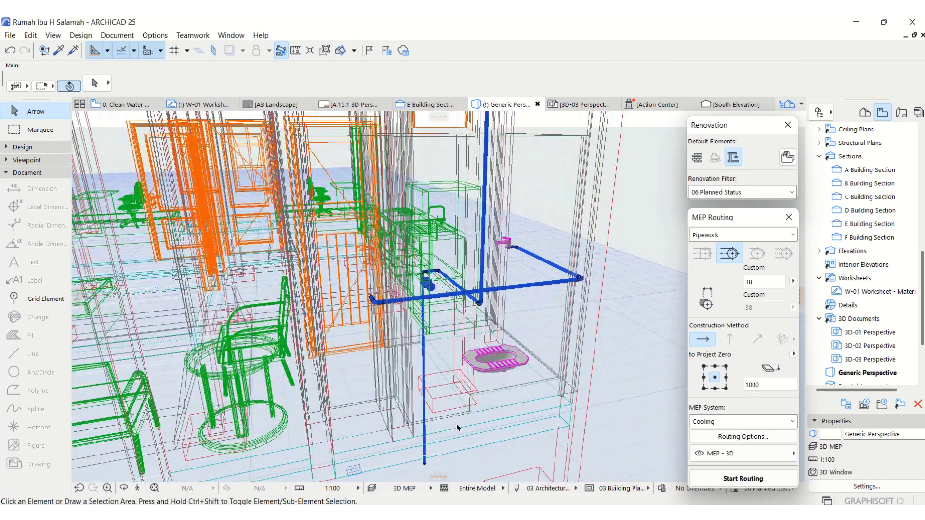
{"action": "middle_click_drag", "start_coordinate": [442, 380], "coordinate": [455, 364]}
{"action": "scroll", "coordinate": [455, 364], "scroll_direction": "down", "scroll_amount": 3}
{"action": "scroll", "coordinate": [449, 308], "scroll_direction": "up", "scroll_amount": 2}
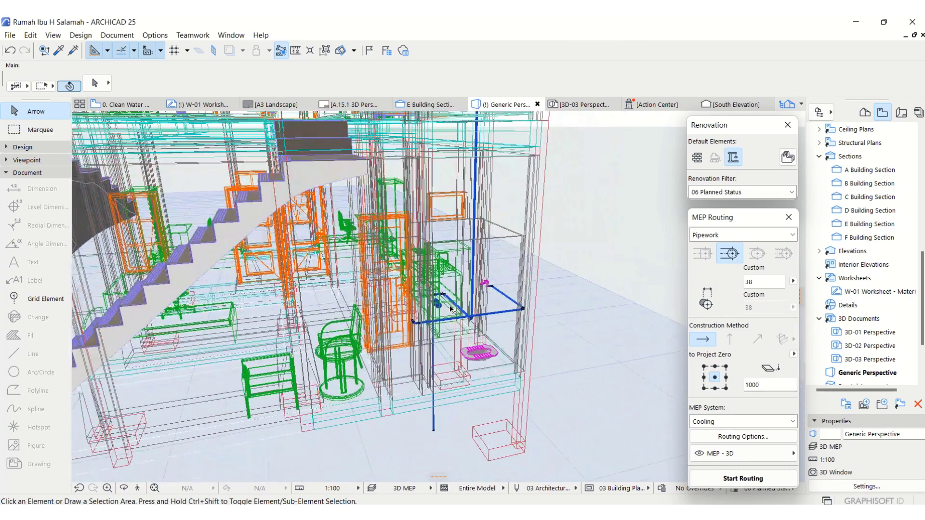
{"action": "middle_click_drag", "start_coordinate": [449, 308], "coordinate": [427, 341]}
{"action": "scroll", "coordinate": [427, 341], "scroll_direction": "up", "scroll_amount": 4}
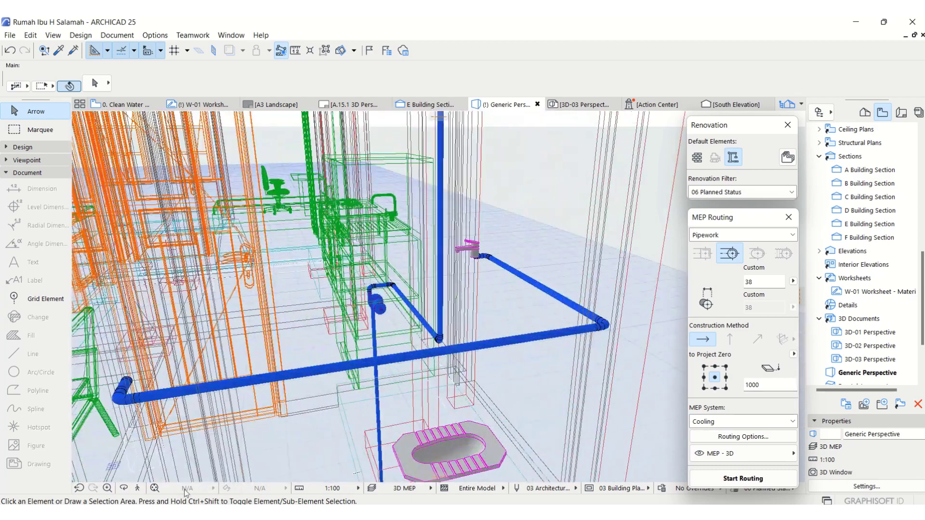
{"action": "left_click", "coordinate": [138, 488]}
{"action": "left_click", "coordinate": [541, 392]}
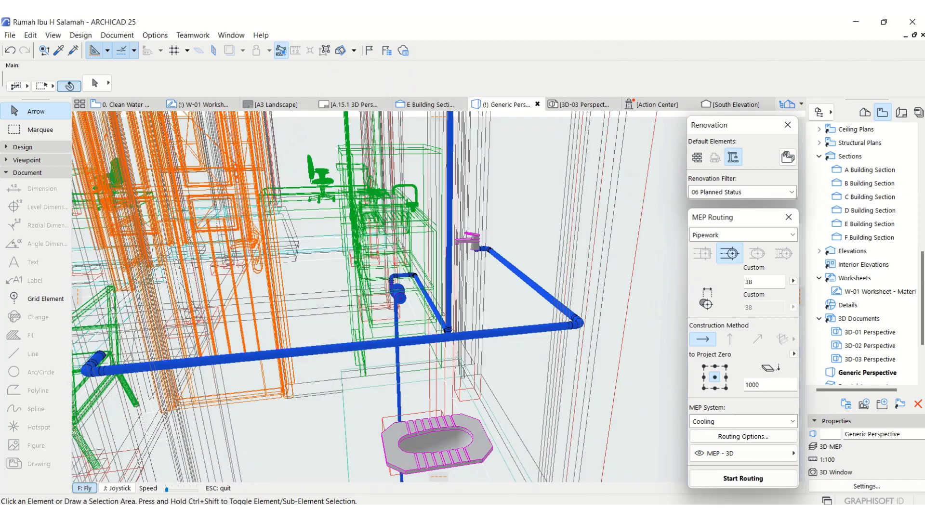
{"action": "key", "text": "Left"}
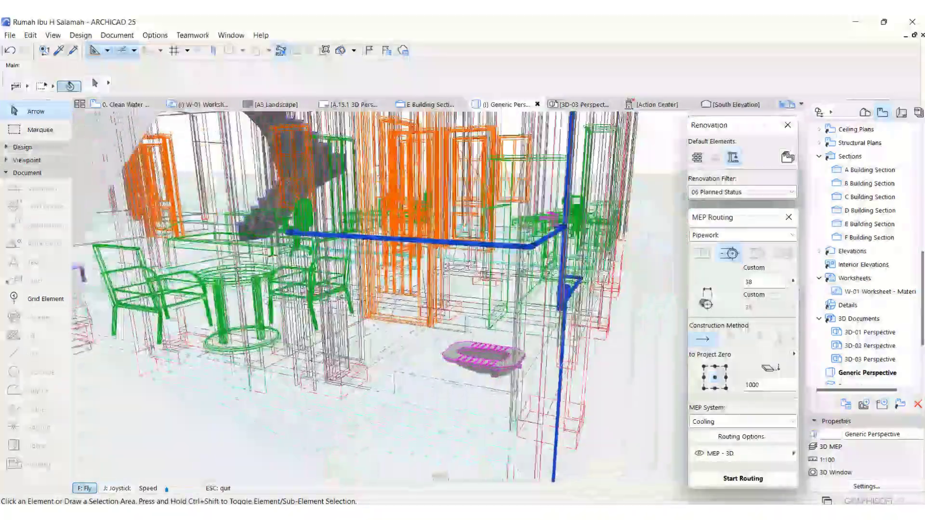
{"action": "key", "text": "Left"}
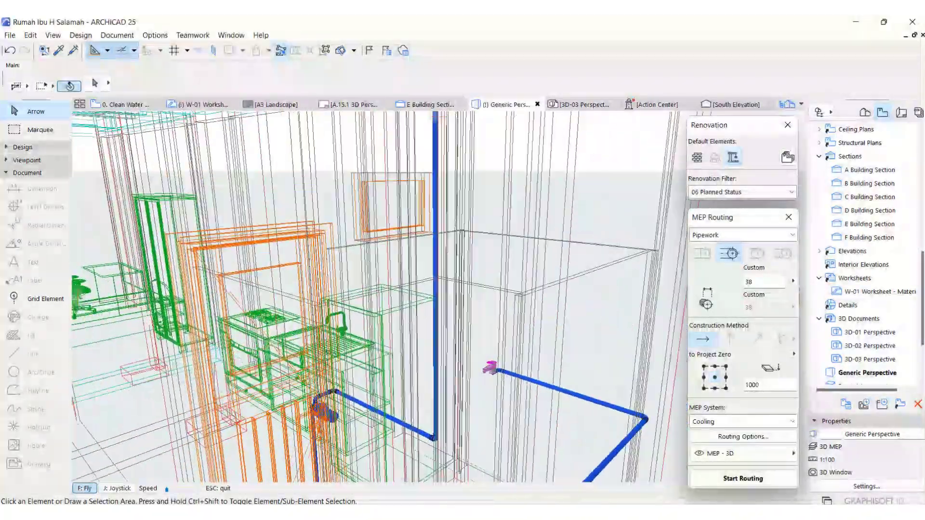
{"action": "key", "text": "Left"}
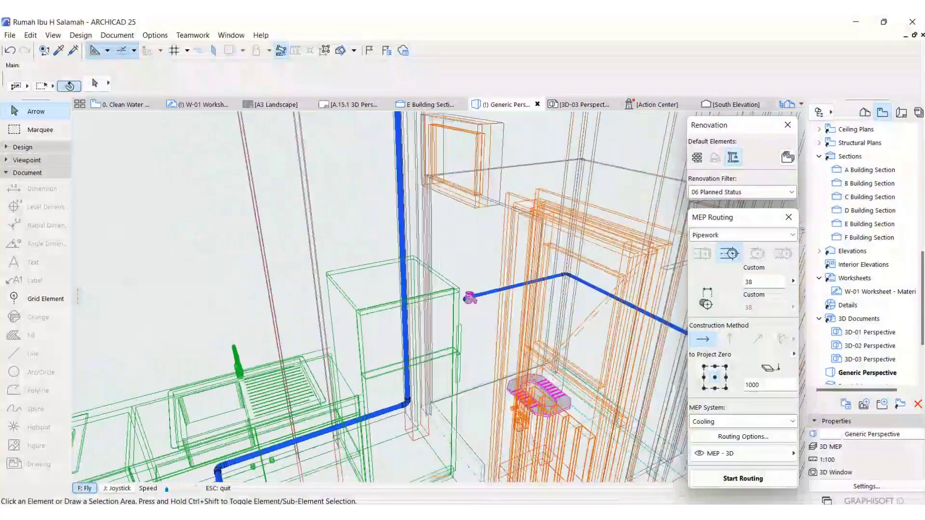
{"action": "key", "text": "Page_Up"}
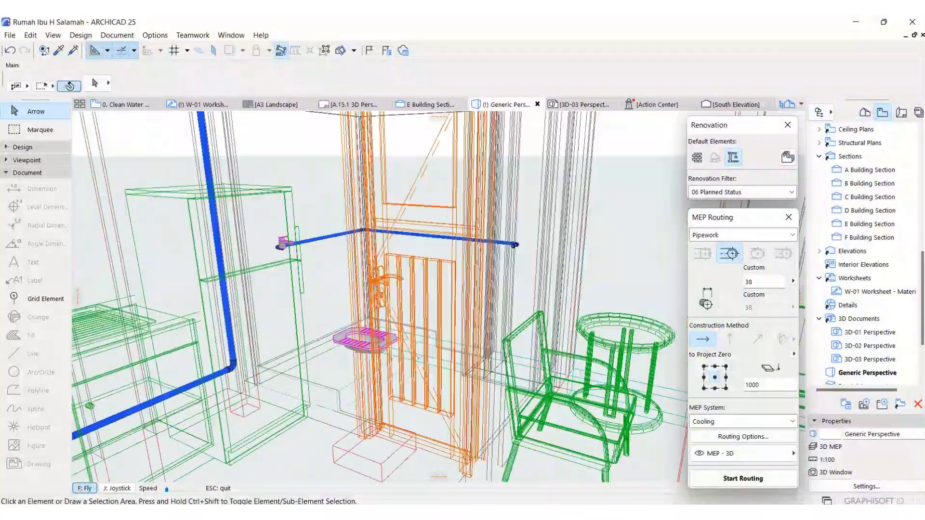
{"action": "key", "text": "Page_Up"}
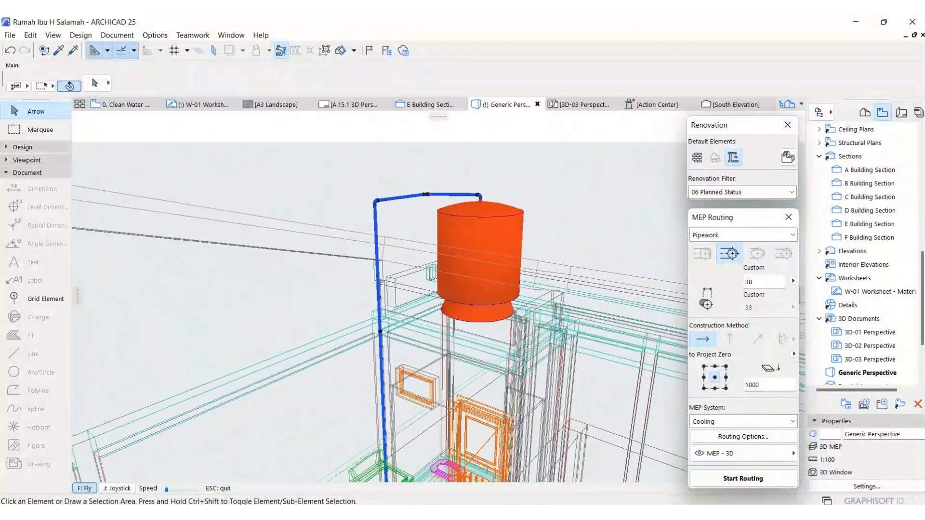
{"action": "key", "text": "Up"}
{"action": "key", "text": "Page_Down"}
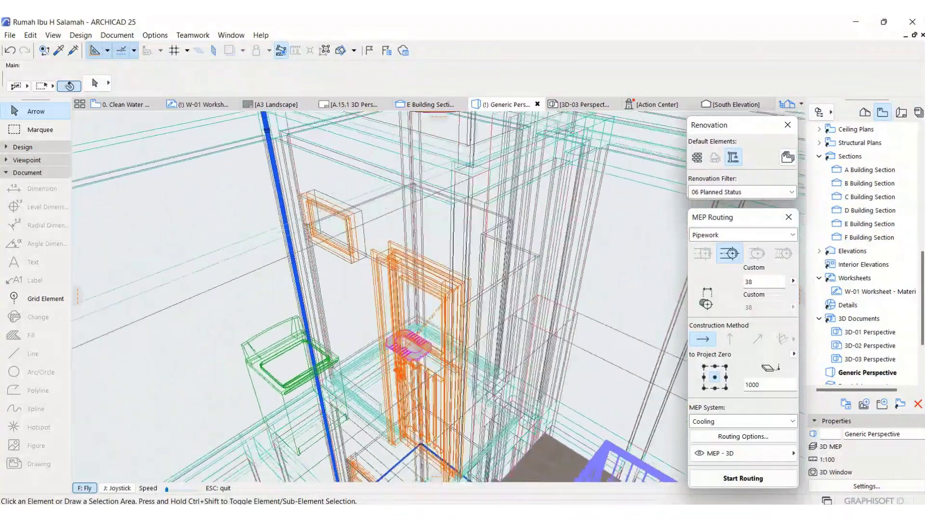
{"action": "key", "text": "Up"}
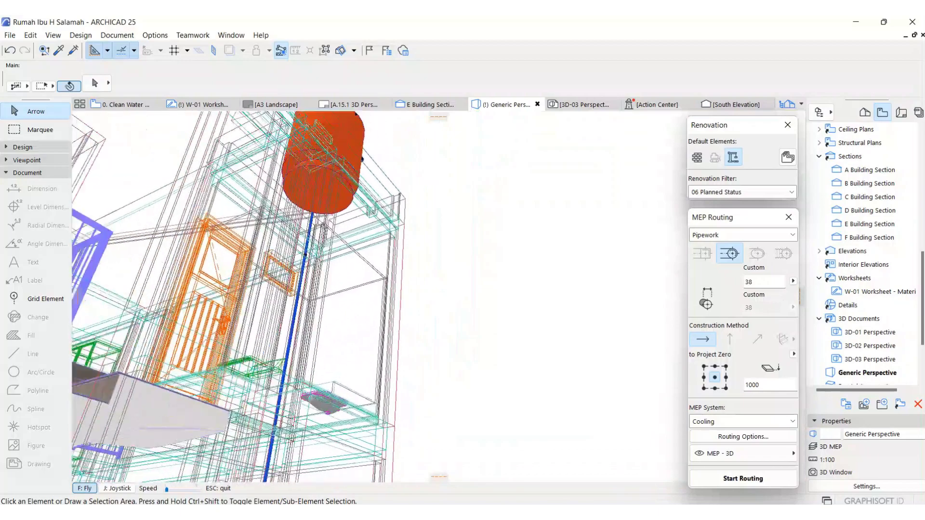
{"action": "key", "text": "Page_Down"}
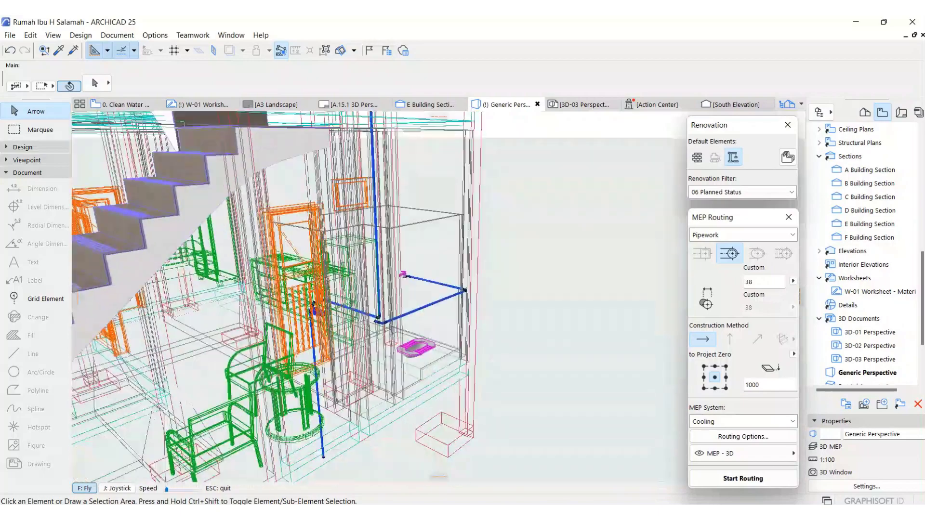
{"action": "key", "text": "Escape"}
Examine the pipes, PVC labels, shaft and legend on the ground floor clean water plan
{"action": "key", "text": "F2"}
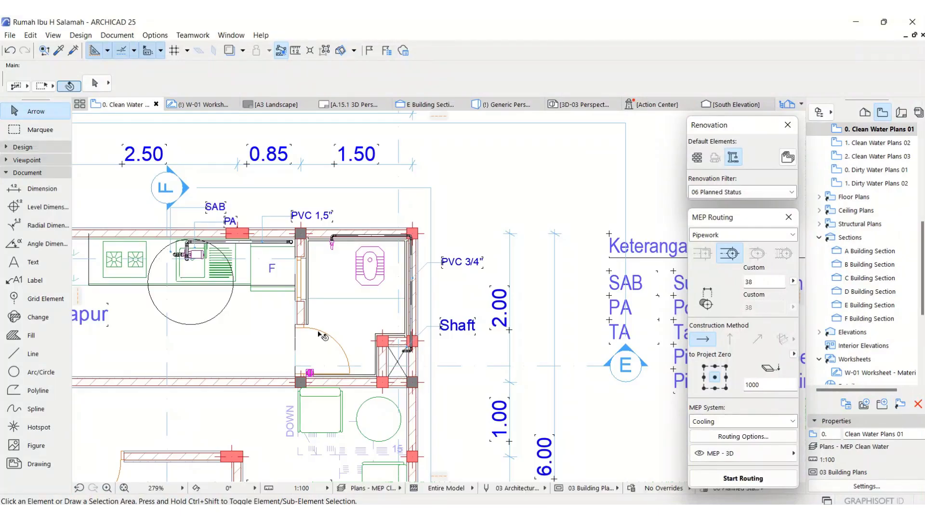
{"action": "scroll", "coordinate": [462, 357], "scroll_direction": "up", "scroll_amount": 3}
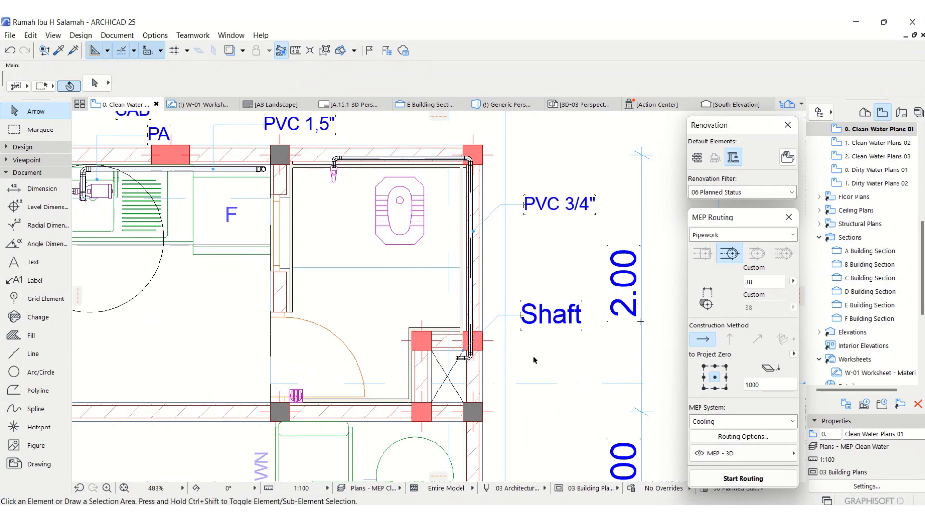
{"action": "scroll", "coordinate": [448, 314], "scroll_direction": "down", "scroll_amount": 6}
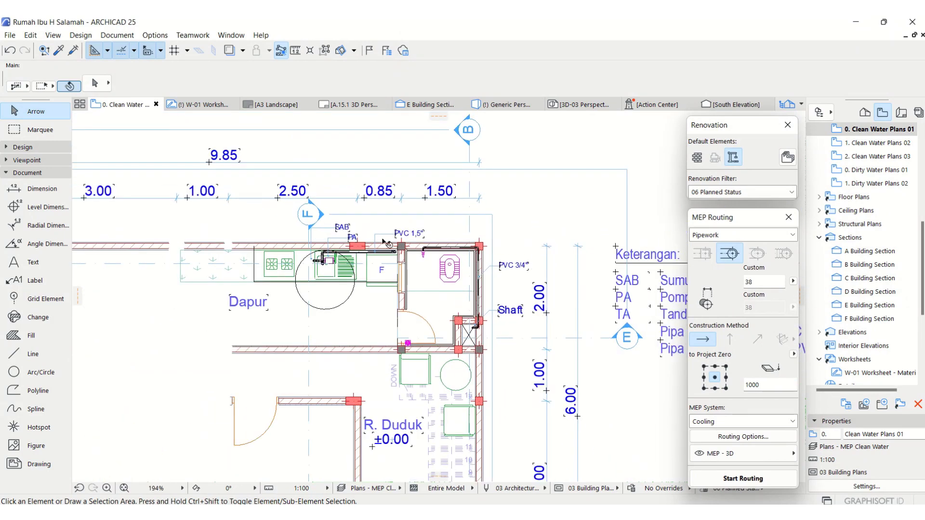
{"action": "scroll", "coordinate": [508, 278], "scroll_direction": "down", "scroll_amount": 2}
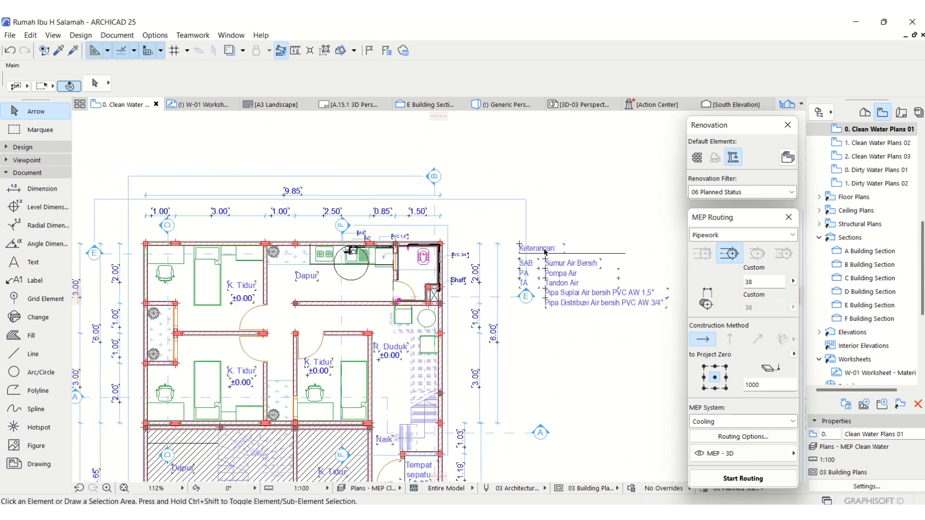
{"action": "scroll", "coordinate": [293, 241], "scroll_direction": "up", "scroll_amount": 1}
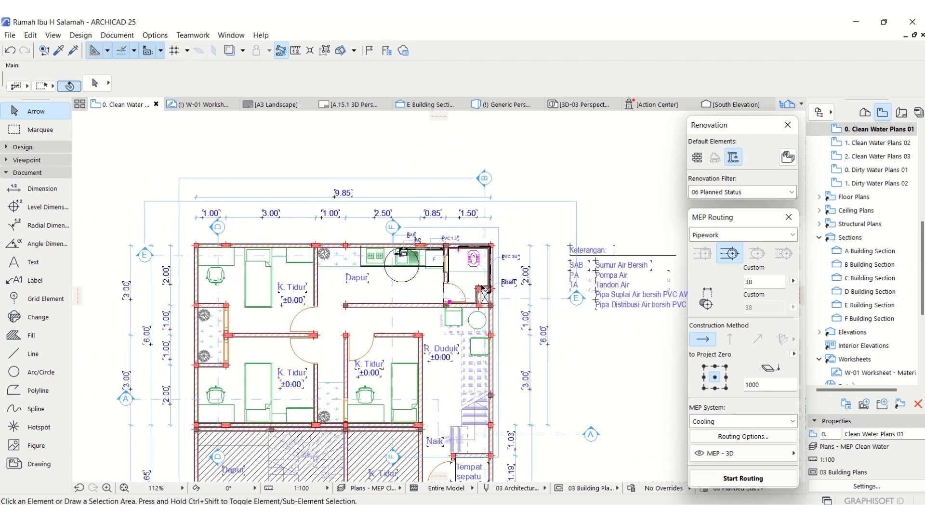
{"action": "scroll", "coordinate": [480, 263], "scroll_direction": "up", "scroll_amount": 5}
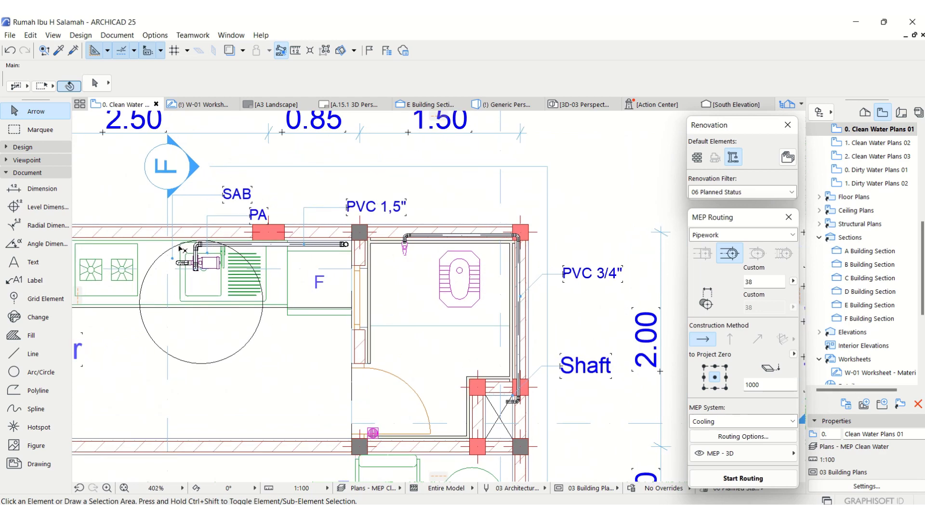
{"action": "scroll", "coordinate": [180, 249], "scroll_direction": "up", "scroll_amount": 1}
{"action": "scroll", "coordinate": [571, 301], "scroll_direction": "down", "scroll_amount": 1}
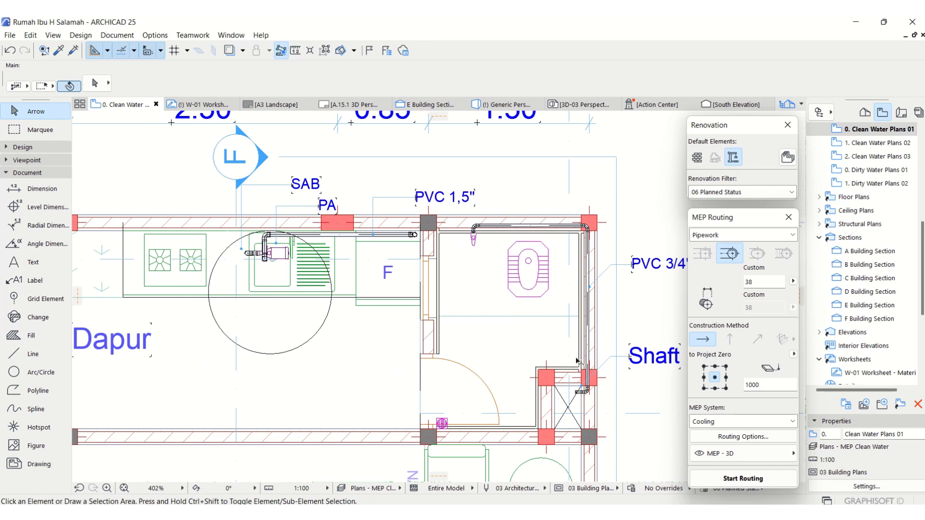
{"action": "middle_click_drag", "start_coordinate": [577, 365], "coordinate": [538, 341]}
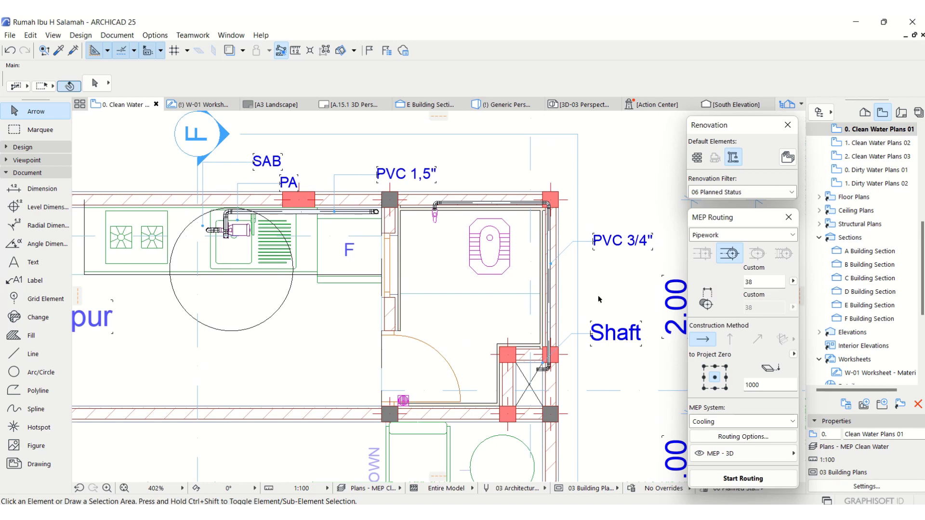
{"action": "scroll", "coordinate": [587, 299], "scroll_direction": "down", "scroll_amount": 2}
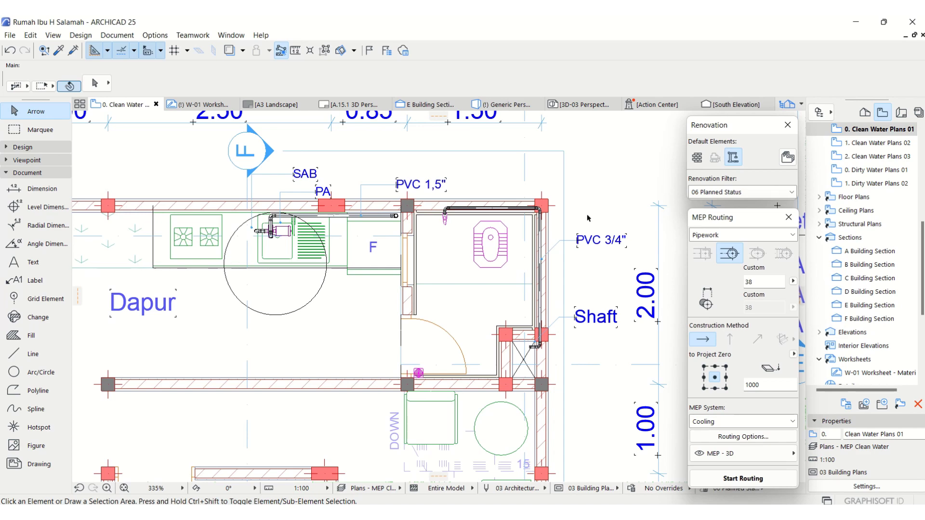
{"action": "scroll", "coordinate": [310, 235], "scroll_direction": "down", "scroll_amount": 5}
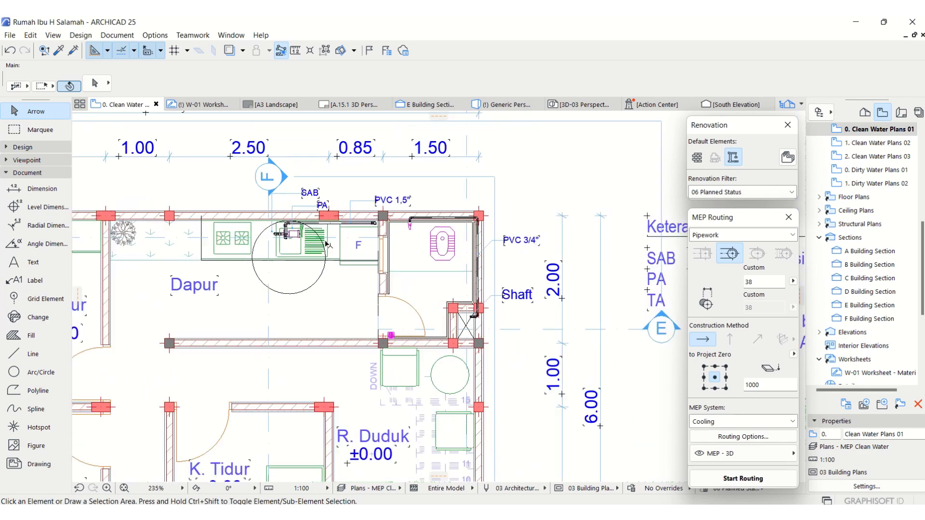
{"action": "scroll", "coordinate": [335, 246], "scroll_direction": "down", "scroll_amount": 2}
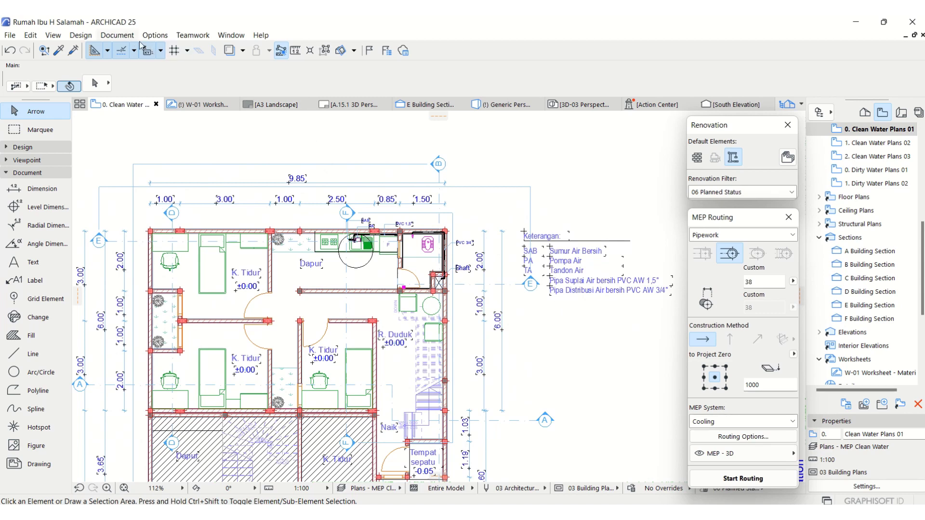
{"action": "mouse_move", "coordinate": [370, 19]}
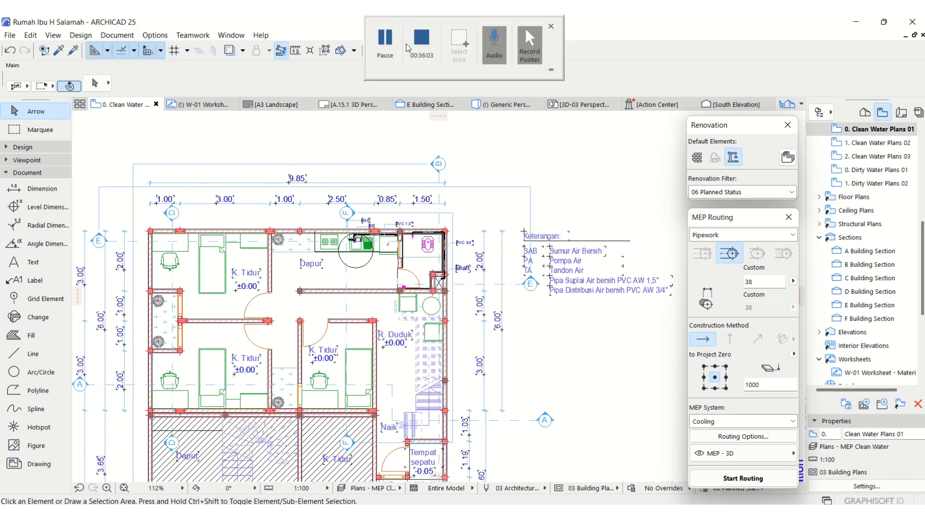